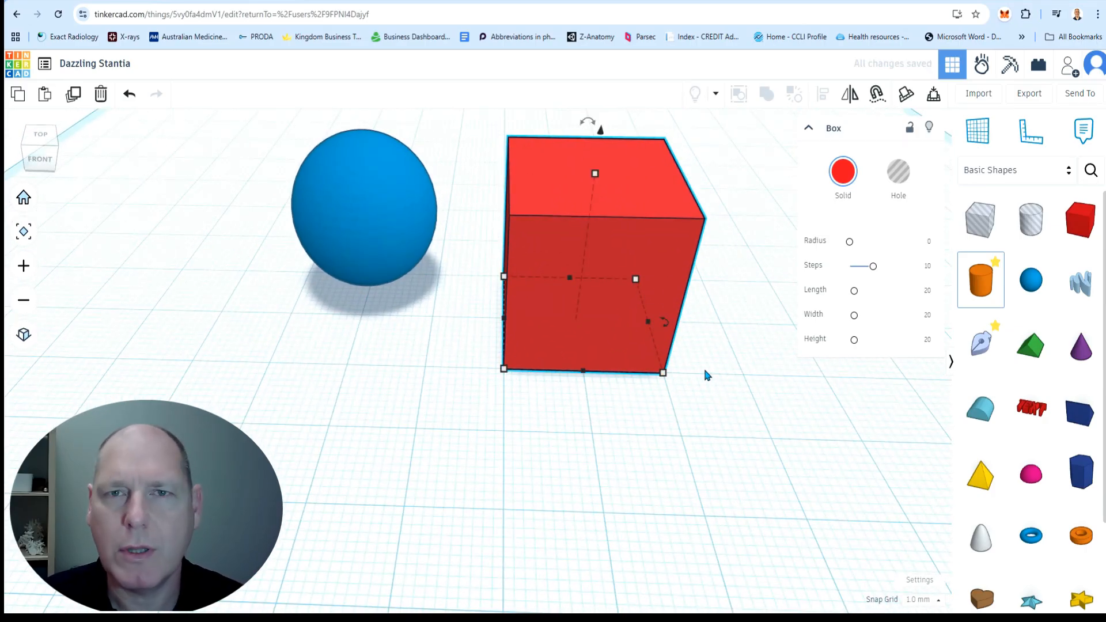
- Delete the blue sphere from the workplane, leaving the red box
scroll(708, 375, "down", 2)
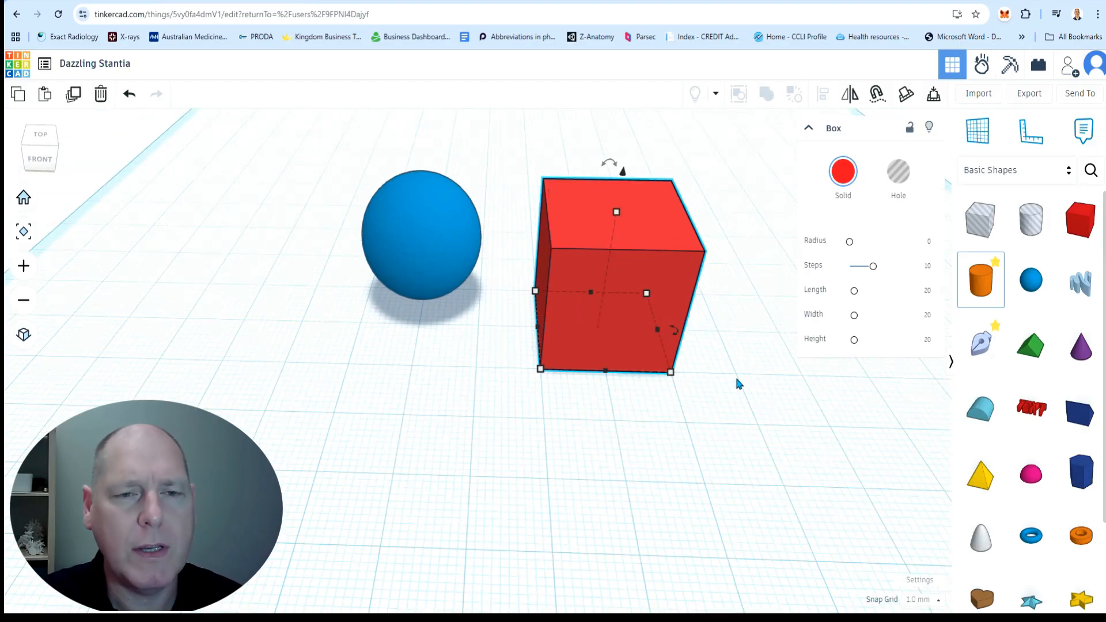
middle_click_drag(725, 392, 649, 393)
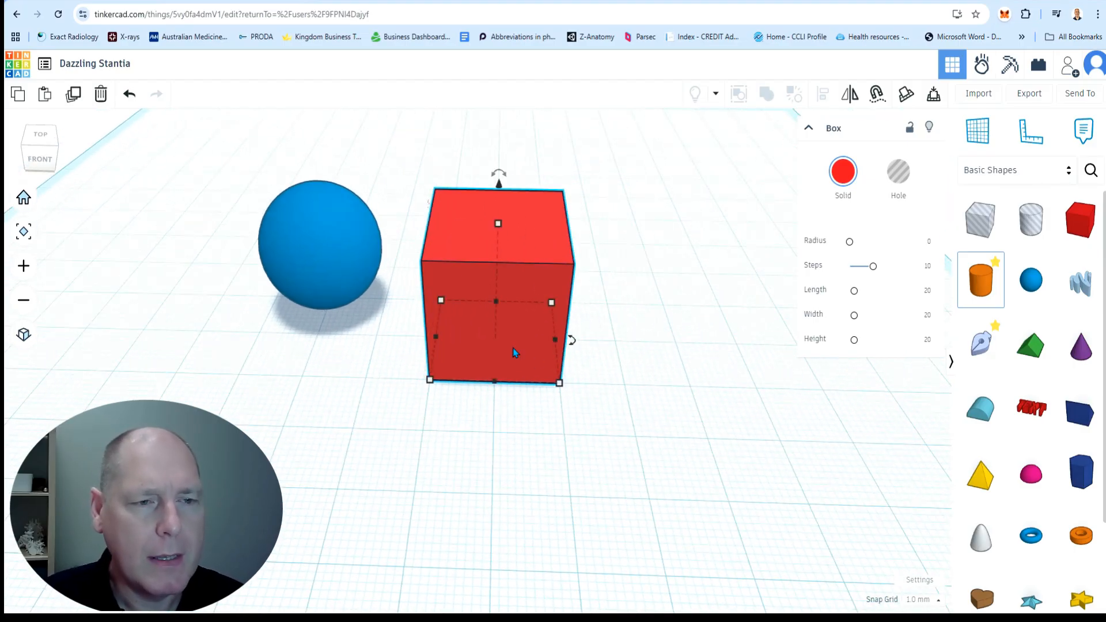
left_click(357, 261)
key("Delete")
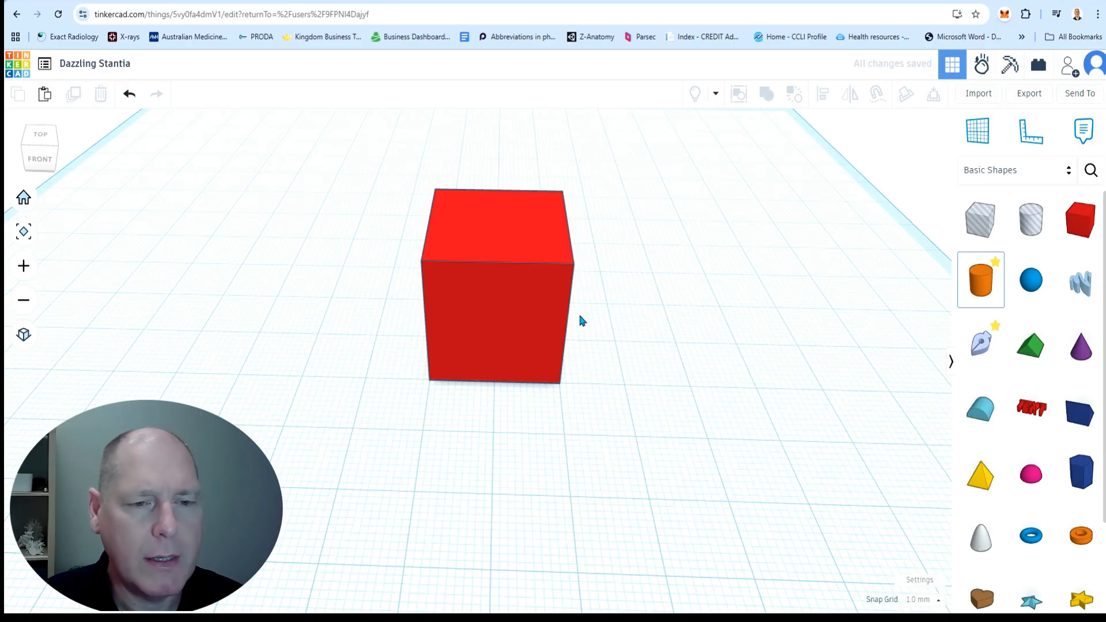
- Set the red box's length to 30 and its width to 60 in its shape properties
left_click(550, 343)
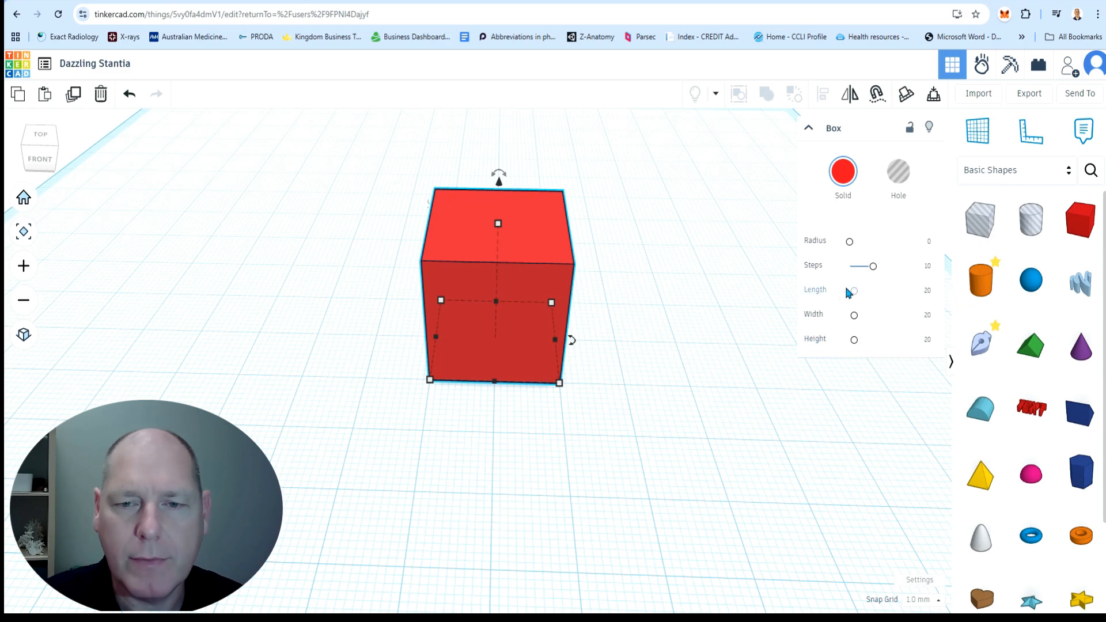
left_click(925, 292)
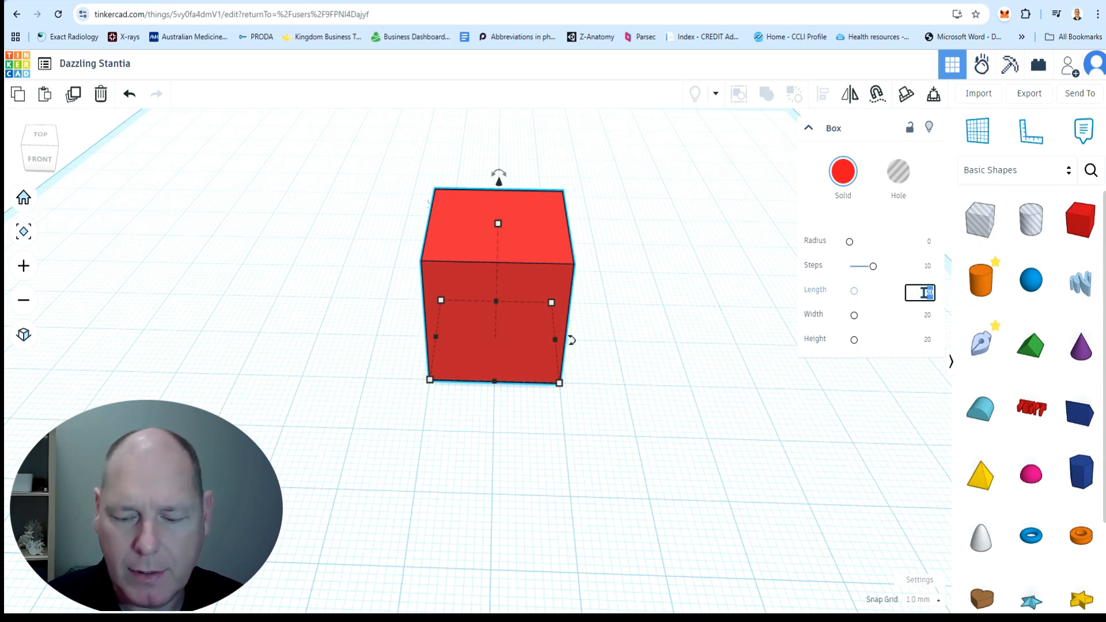
type("30")
key("Return")
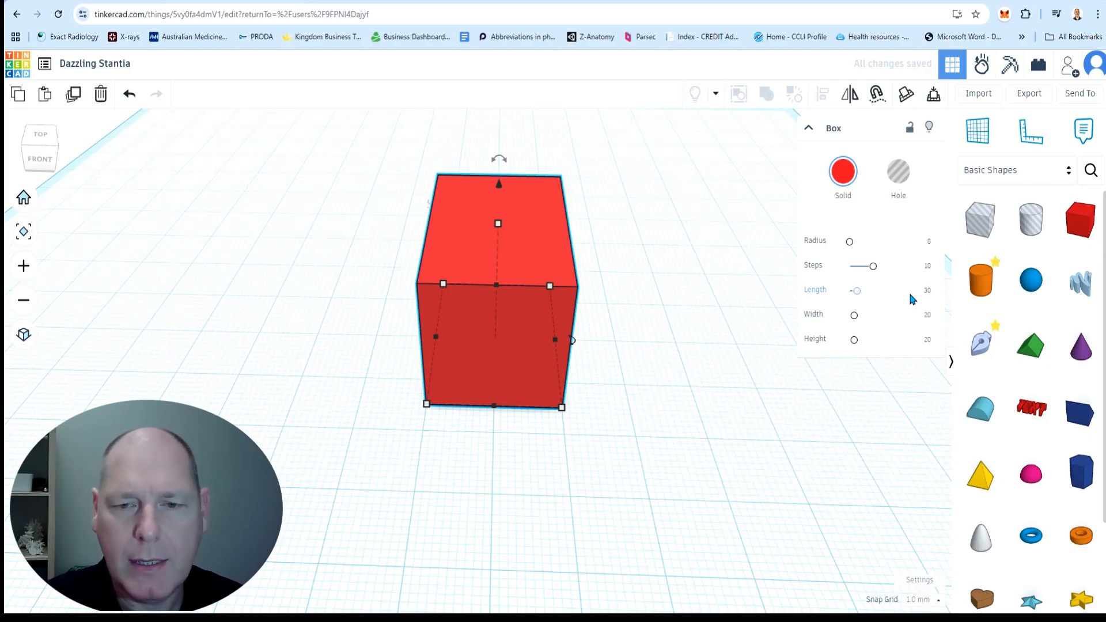
left_click_drag(854, 315, 874, 323)
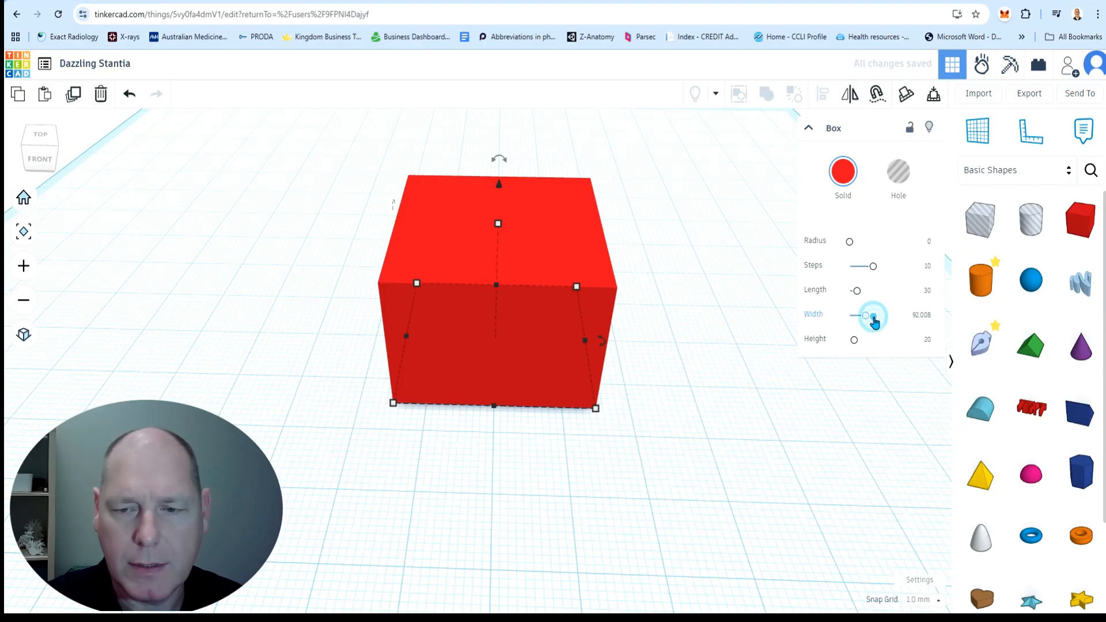
key("f")
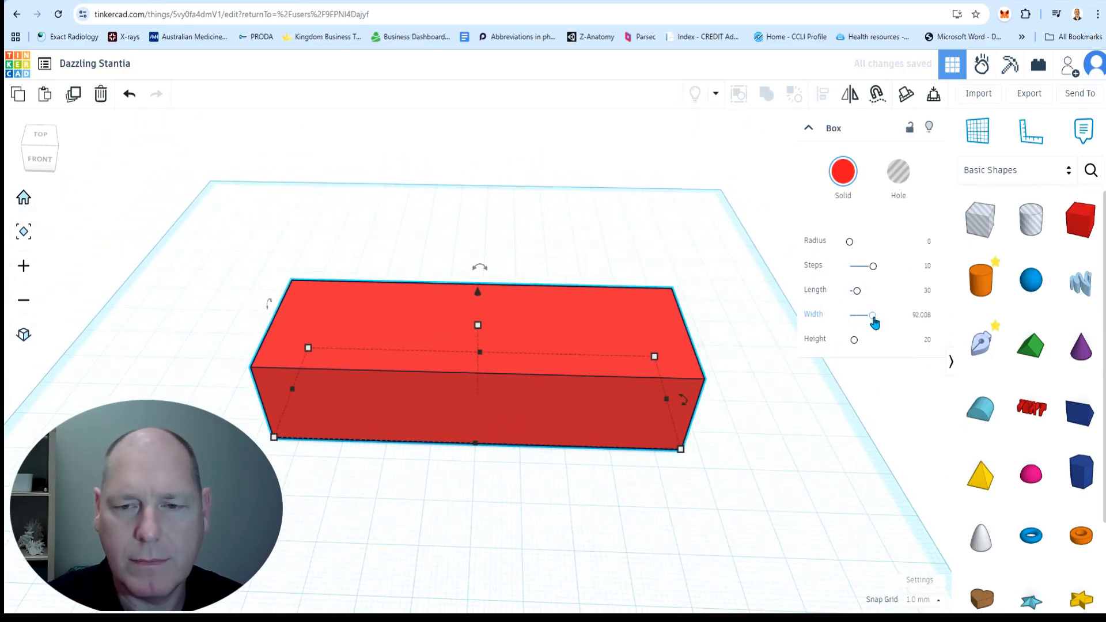
left_click(925, 316)
type("60")
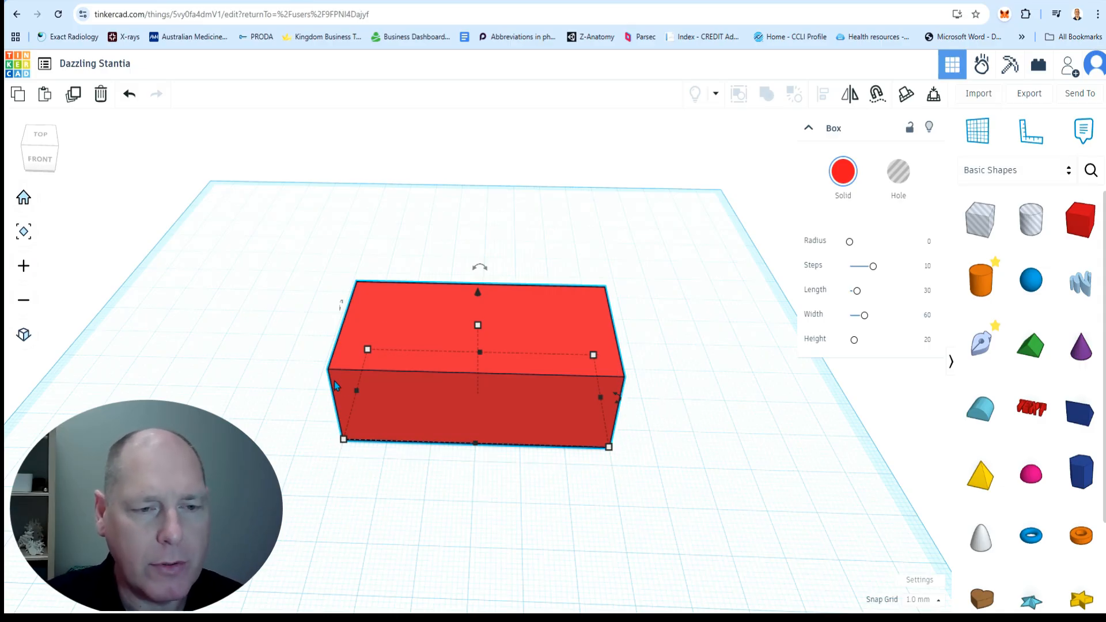
- Try resizing the box's footprint freely from its front corner to 55 by 27 mm, and undo the resize
mouse_move(590, 470)
right_mouse_down()
mouse_move(588, 452)
mouse_move(604, 472)
right_mouse_up()
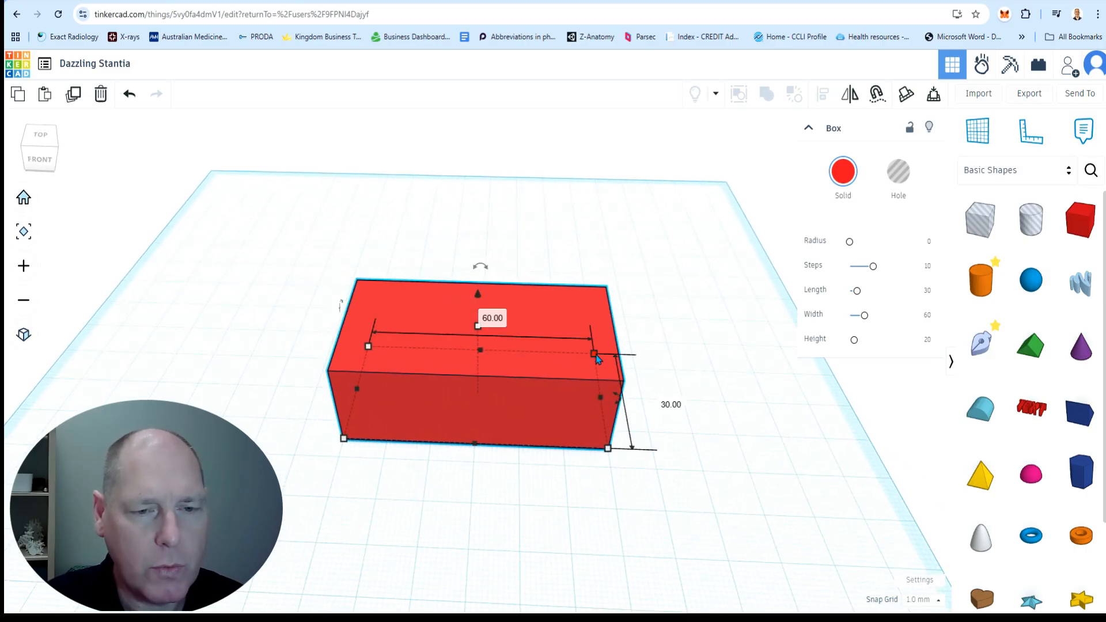
left_click_drag(614, 449, 585, 437)
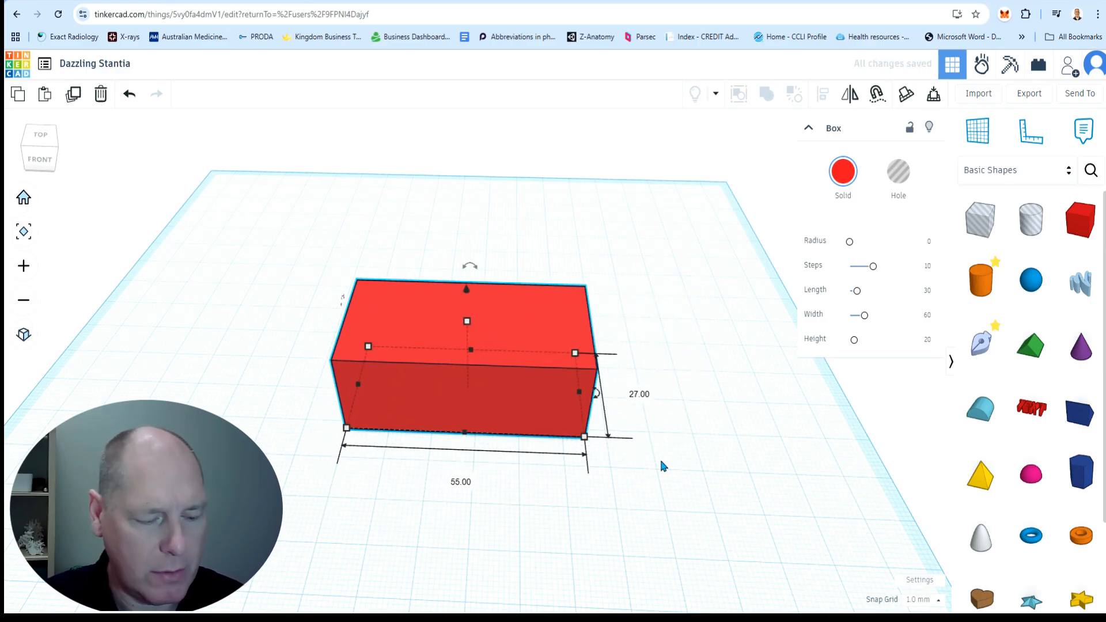
left_click(130, 94)
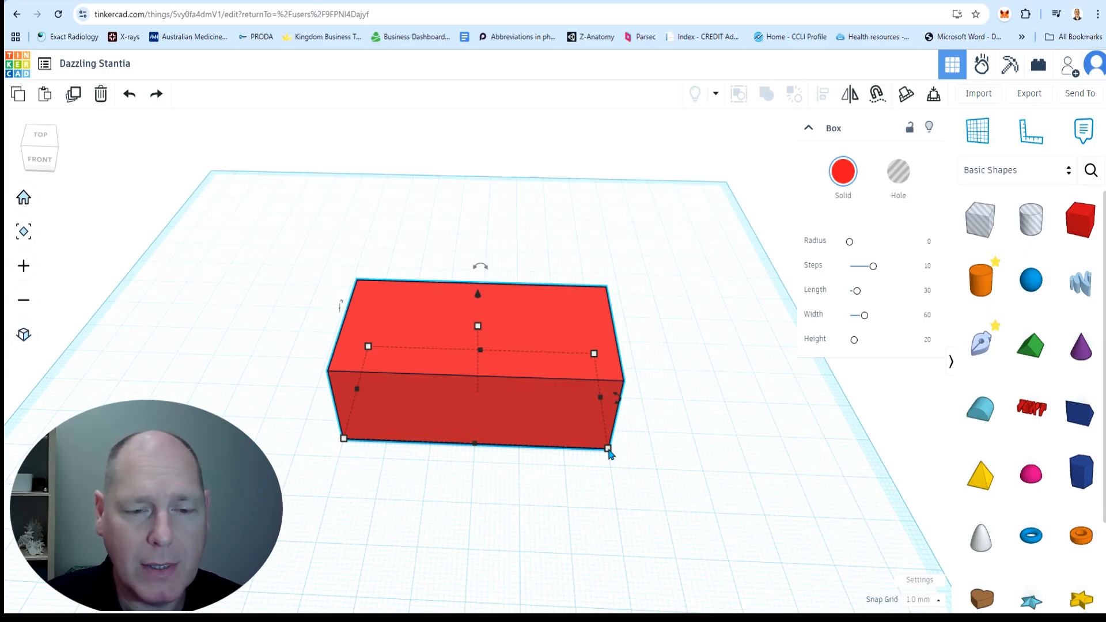
- Scale the box proportionally from its front corner up to 90 by 45 mm and back down to 40 by 20 mm
left_click_drag(608, 449, 703, 517)
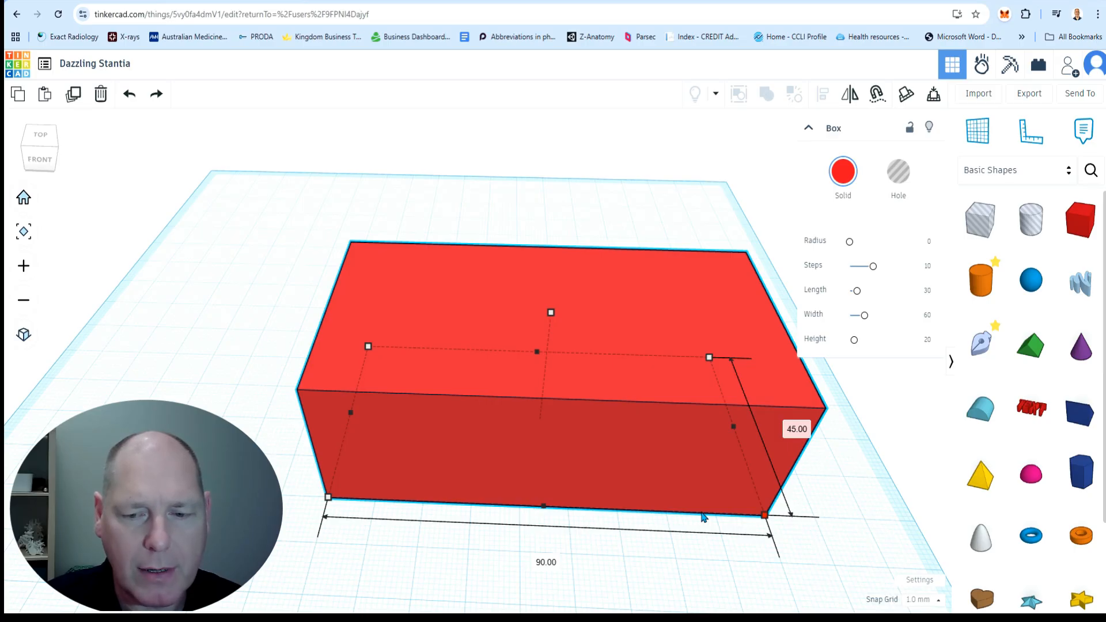
left_click_drag(703, 517, 704, 516)
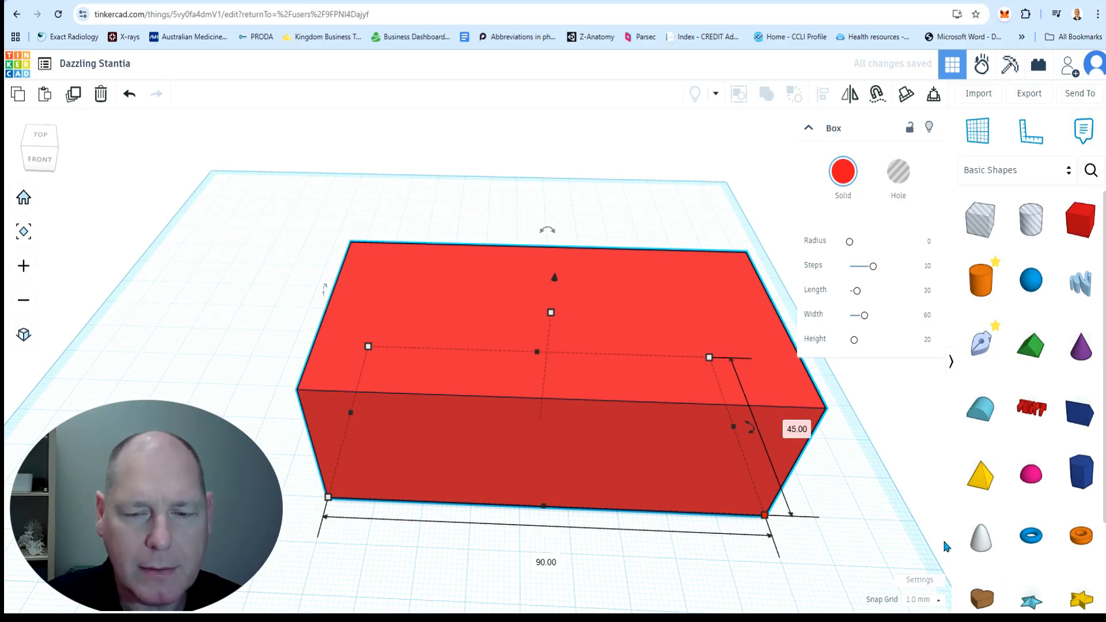
left_click_drag(765, 515, 510, 417)
scroll(362, 355, "up", 4)
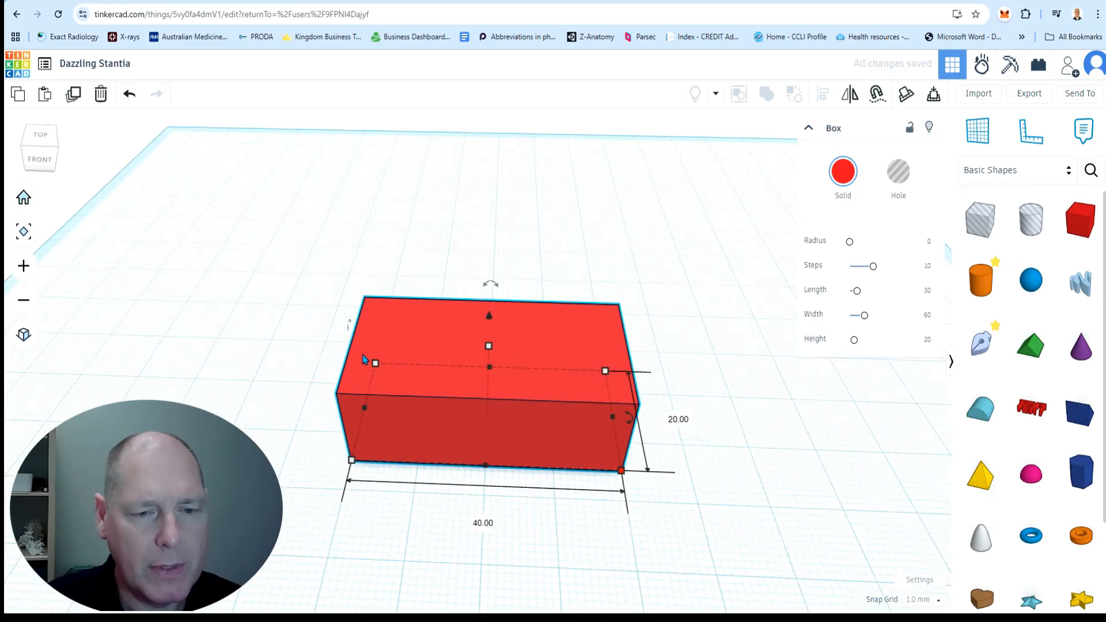
- Set the box's footprint to 50 mm wide and 30 mm deep using its on-model dimensions
mouse_move(740, 427)
right_mouse_down()
mouse_move(738, 401)
mouse_move(730, 446)
right_mouse_up()
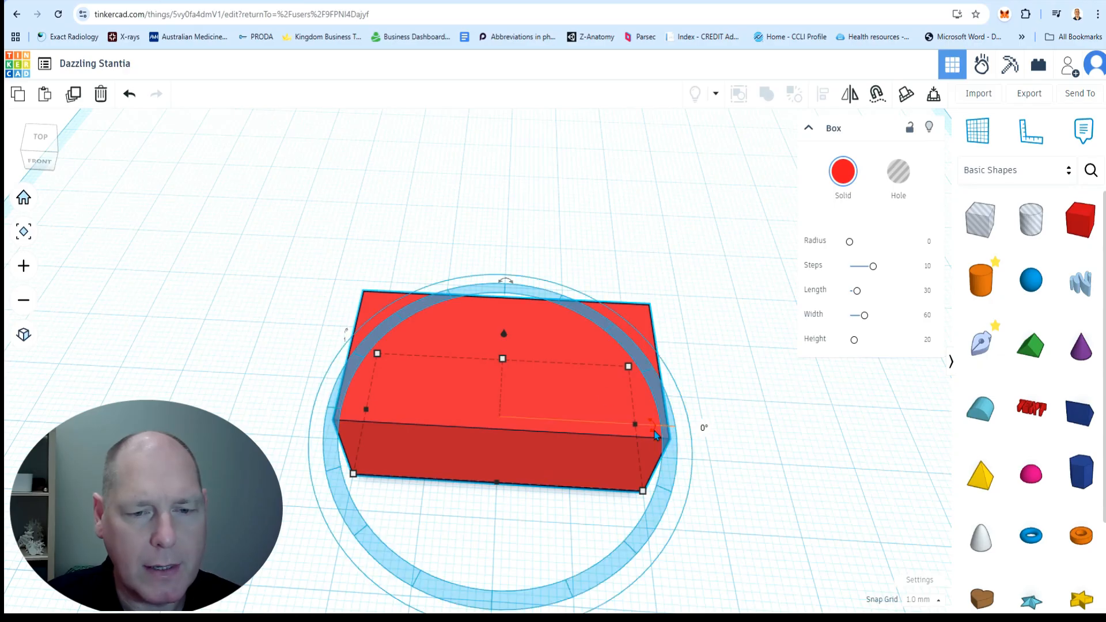
mouse_move(638, 430)
left_mouse_down()
mouse_move(805, 434)
mouse_move(638, 430)
left_mouse_up()
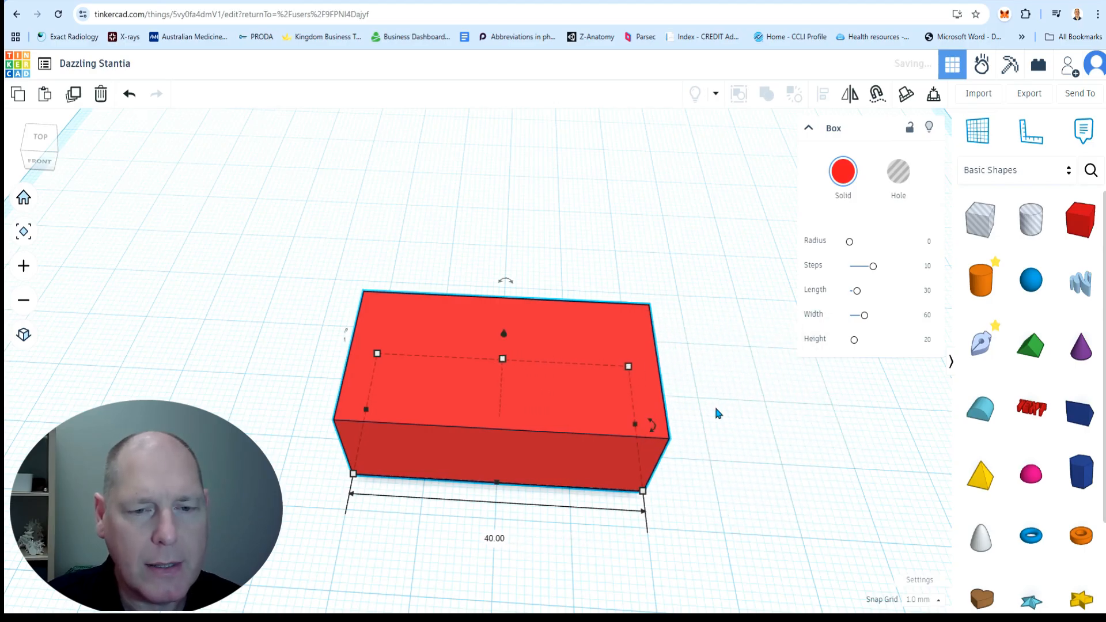
left_click(494, 539)
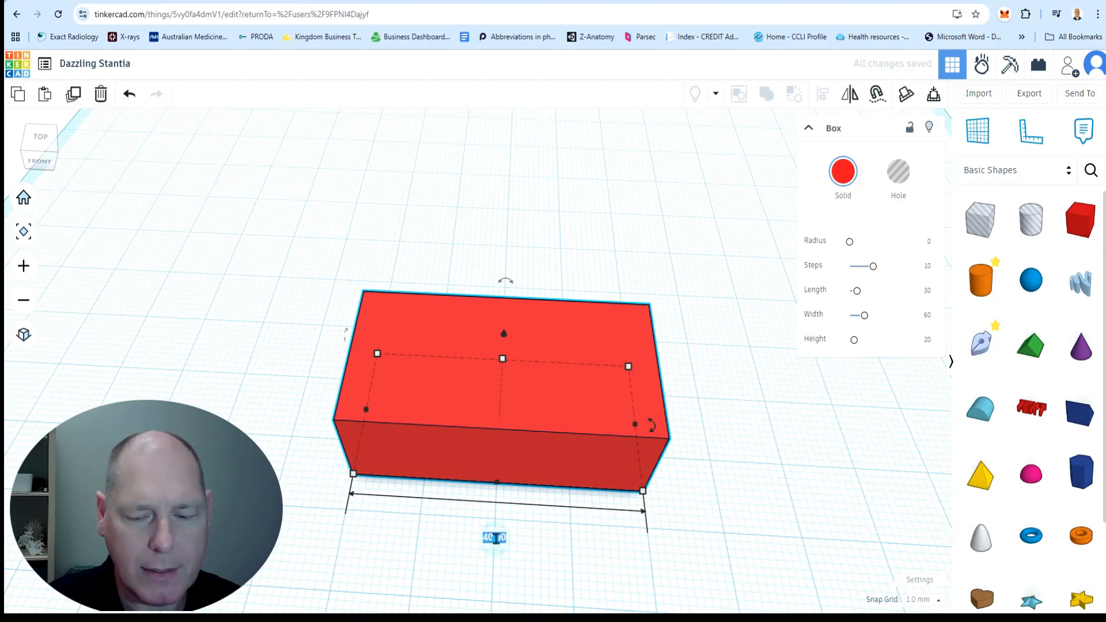
type("50")
key("Return")
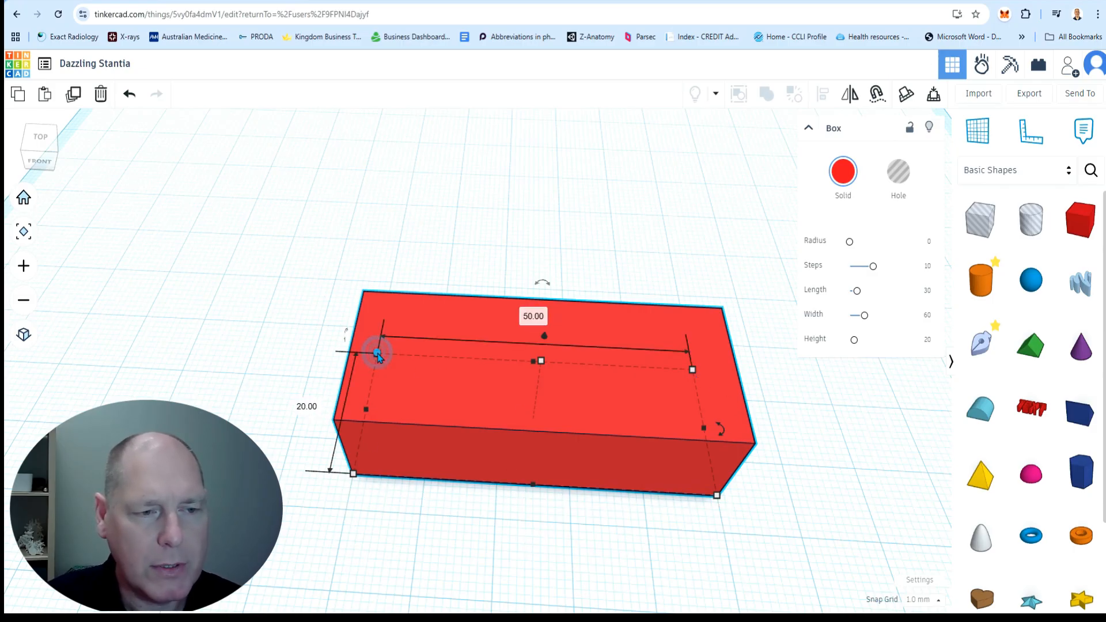
left_click(308, 406)
type("30")
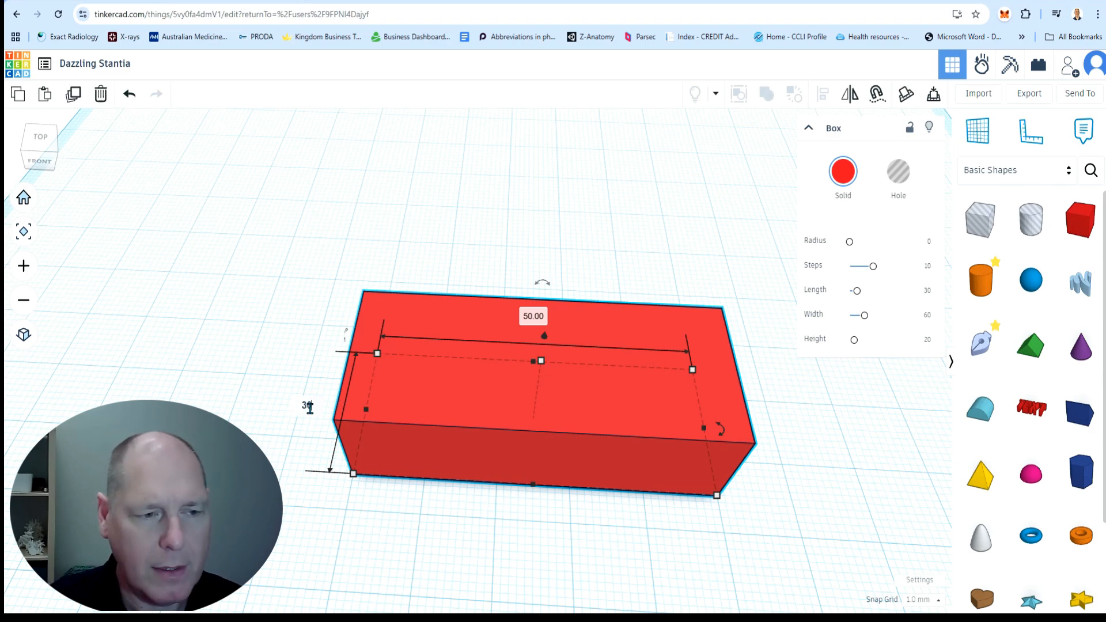
key("Return")
- Set the box's height to 20 mm using the dimension on its top face
right_click_drag(715, 476, 784, 481)
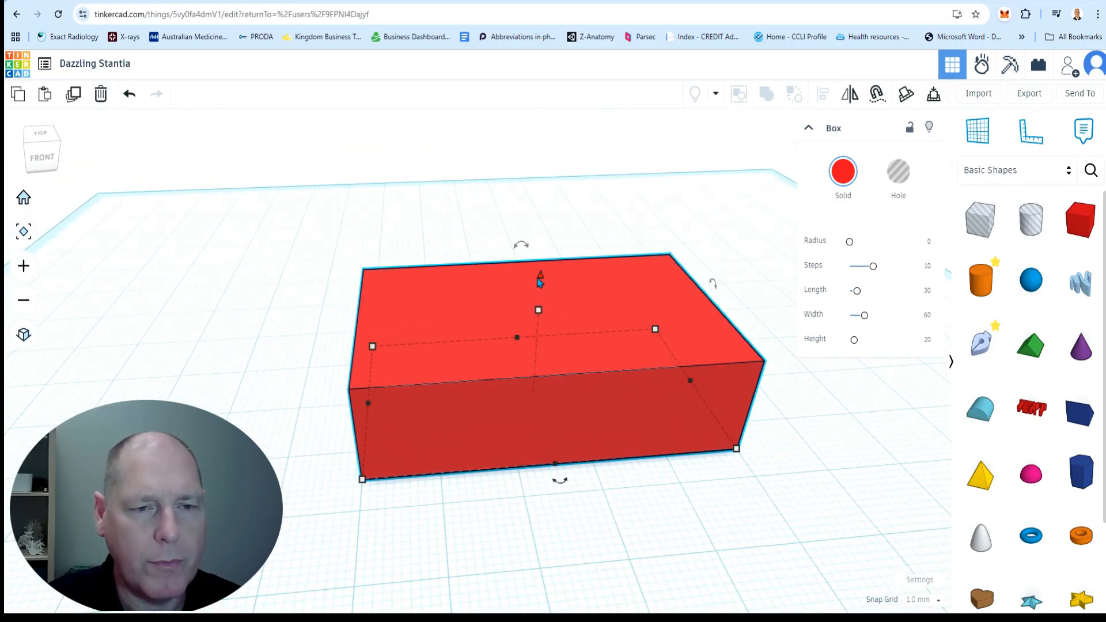
right_click_drag(642, 354, 792, 433)
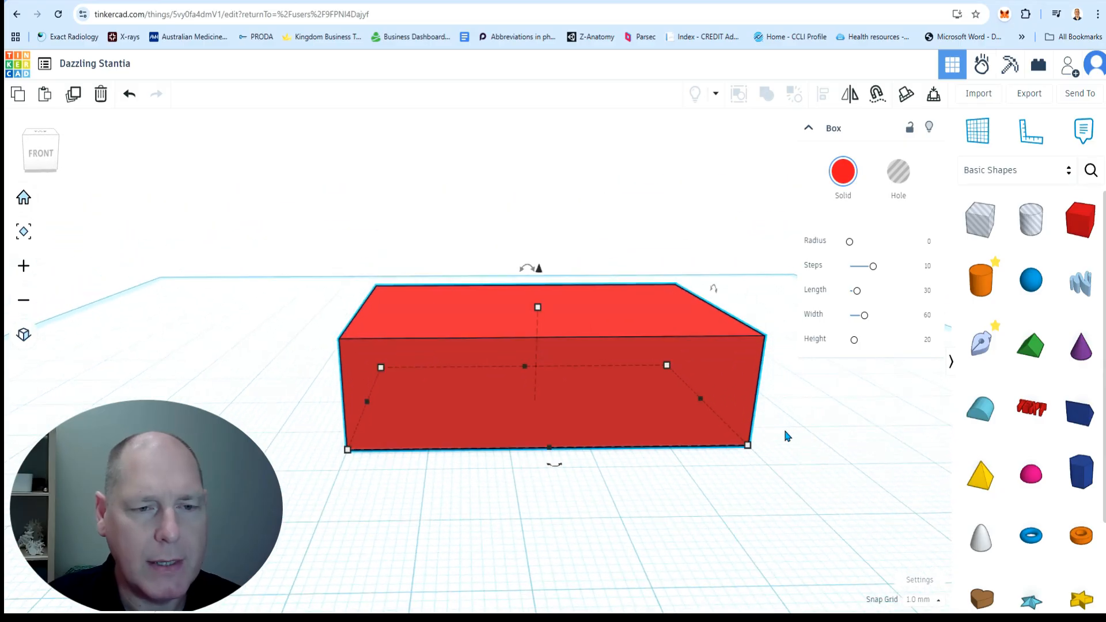
scroll(536, 281, "up", 2)
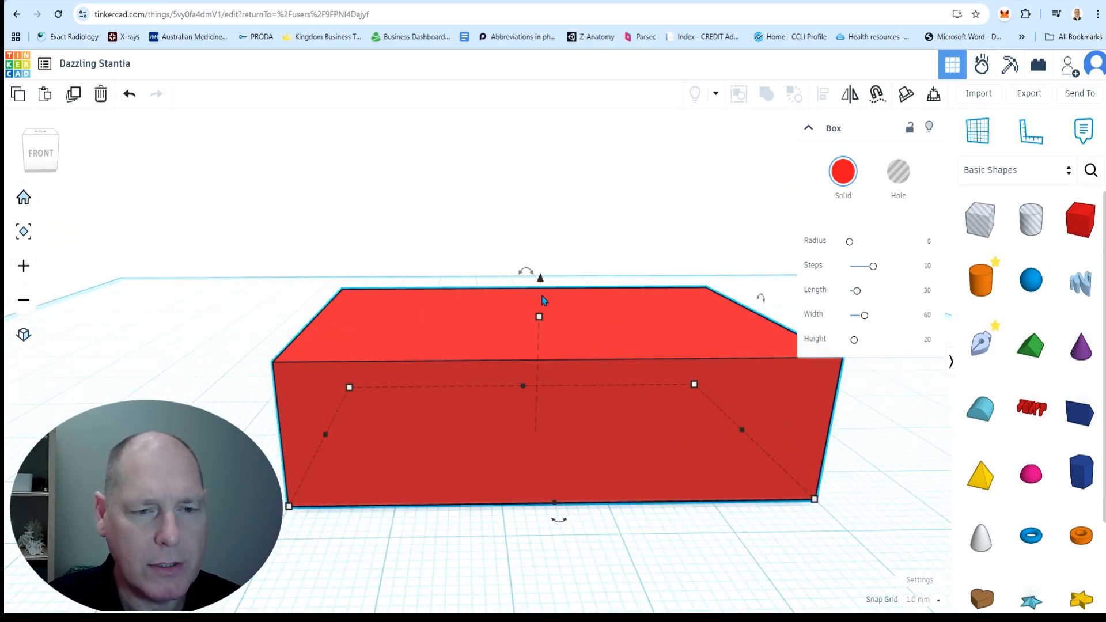
mouse_move(542, 320)
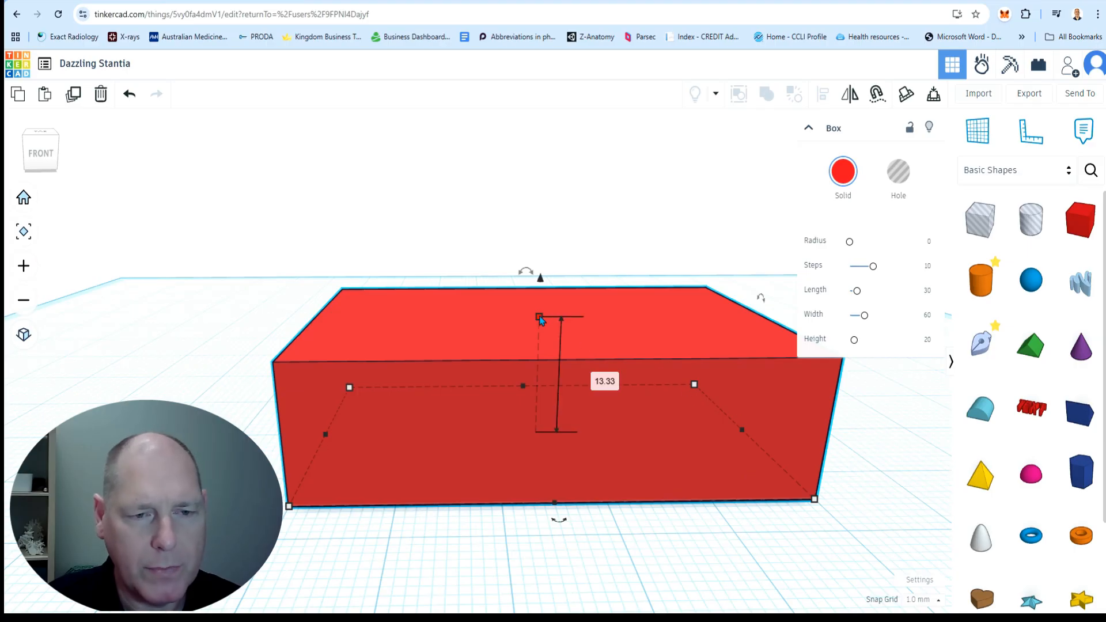
left_click(595, 376)
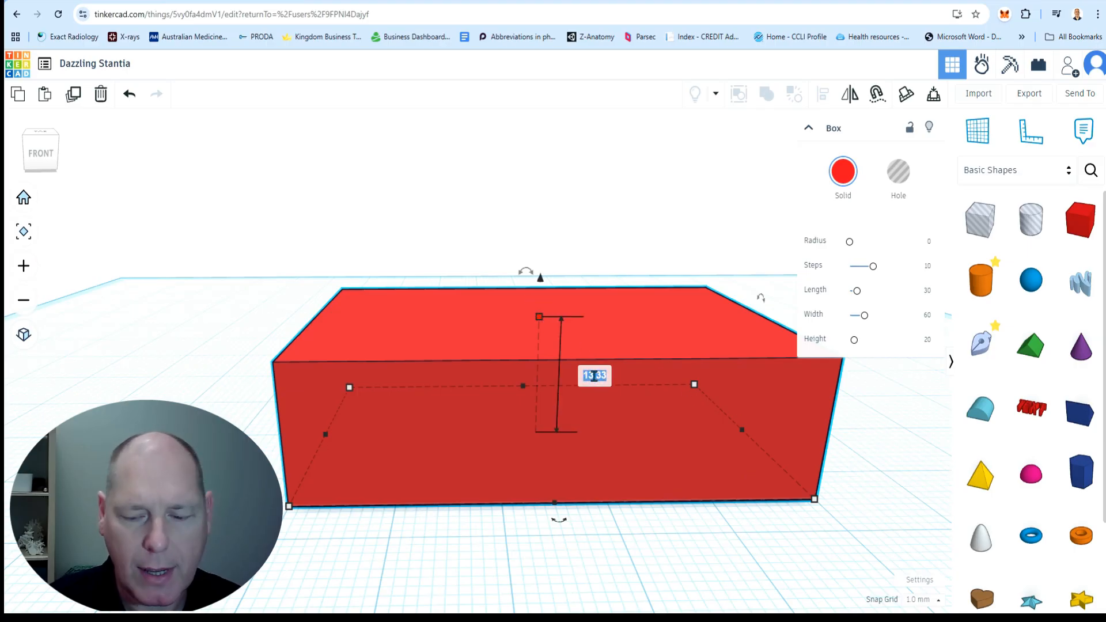
type("20")
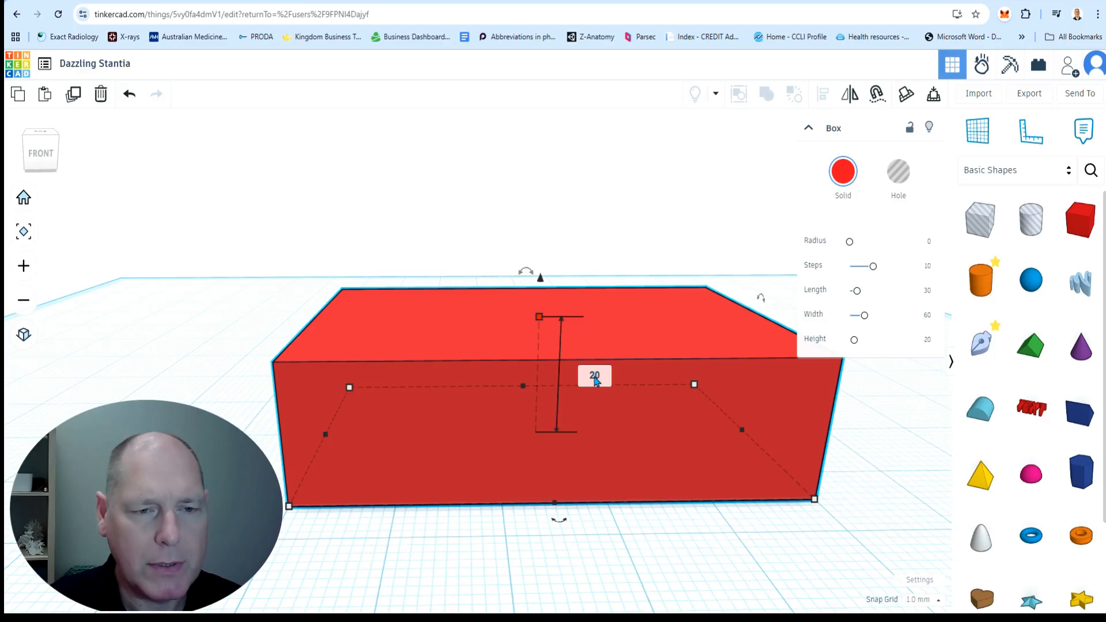
key("Return")
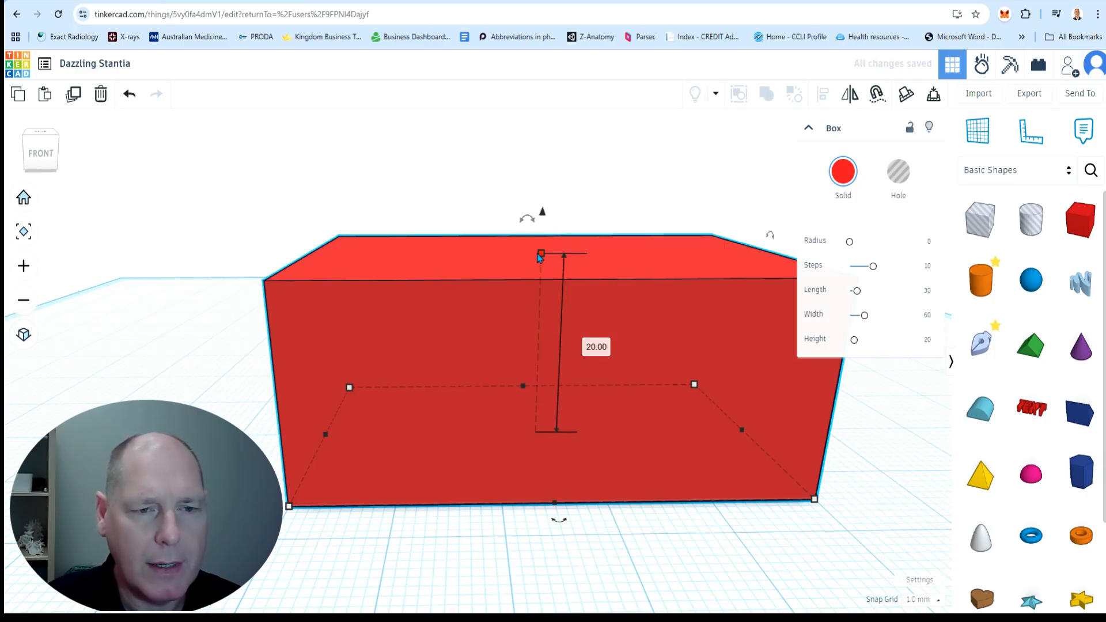
- Lower the box's top to a height of 14 mm, keeping its base on the workplane, and reselect the box
left_click_drag(542, 257, 541, 308)
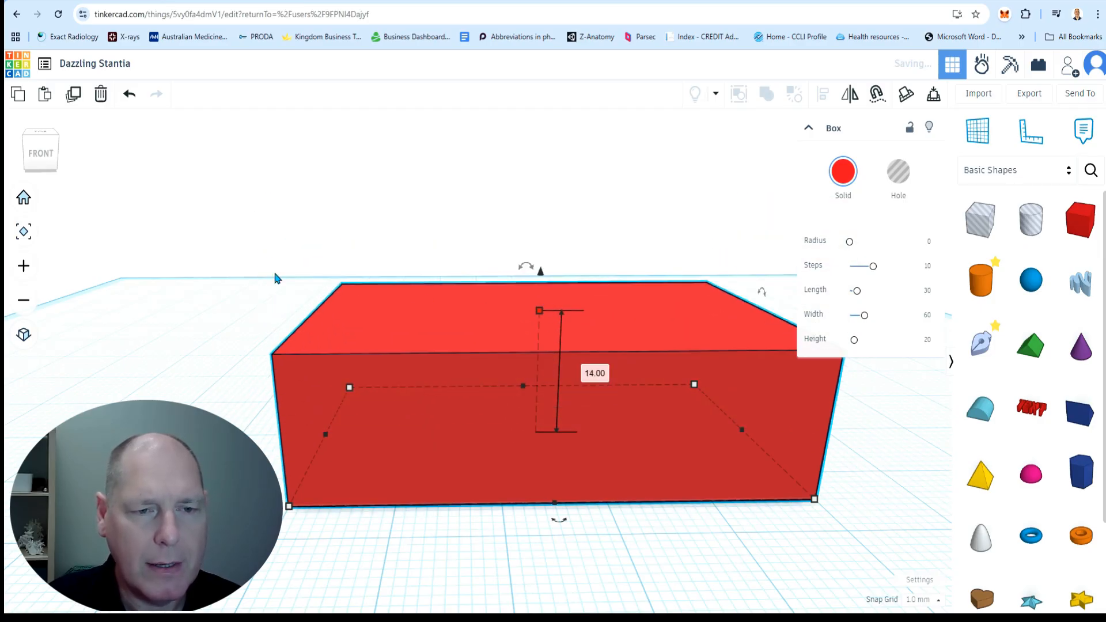
left_click(267, 271)
left_click(541, 348)
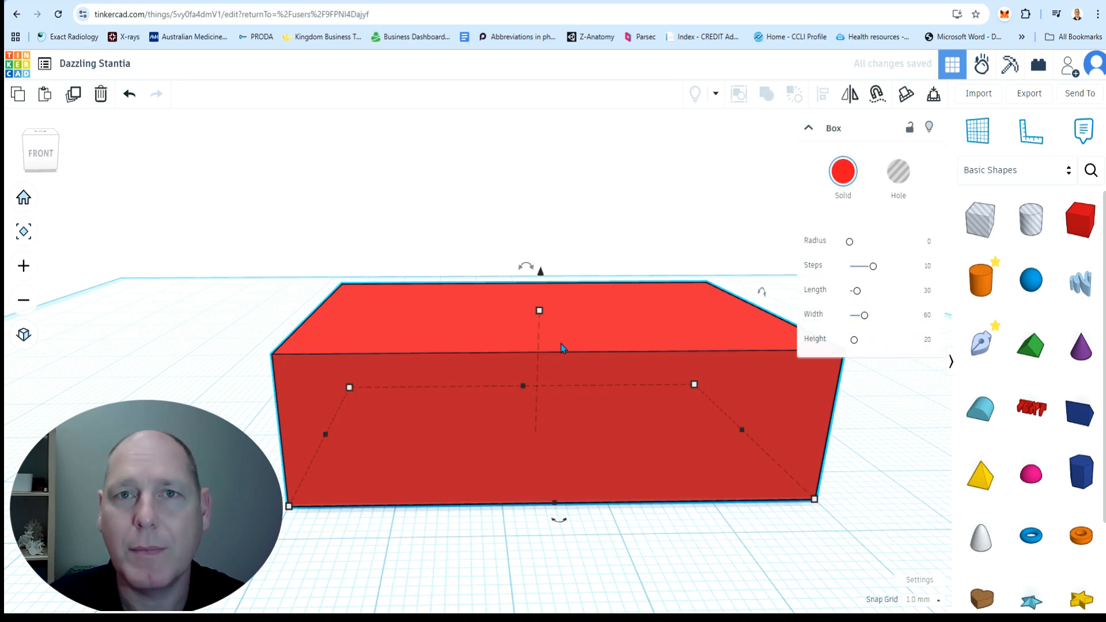
- Try lifting the box about 6 mm above the workplane, and undo the lift
left_click_drag(541, 271, 660, 224)
key("ctrl+z")
right_click_drag(611, 251, 569, 356)
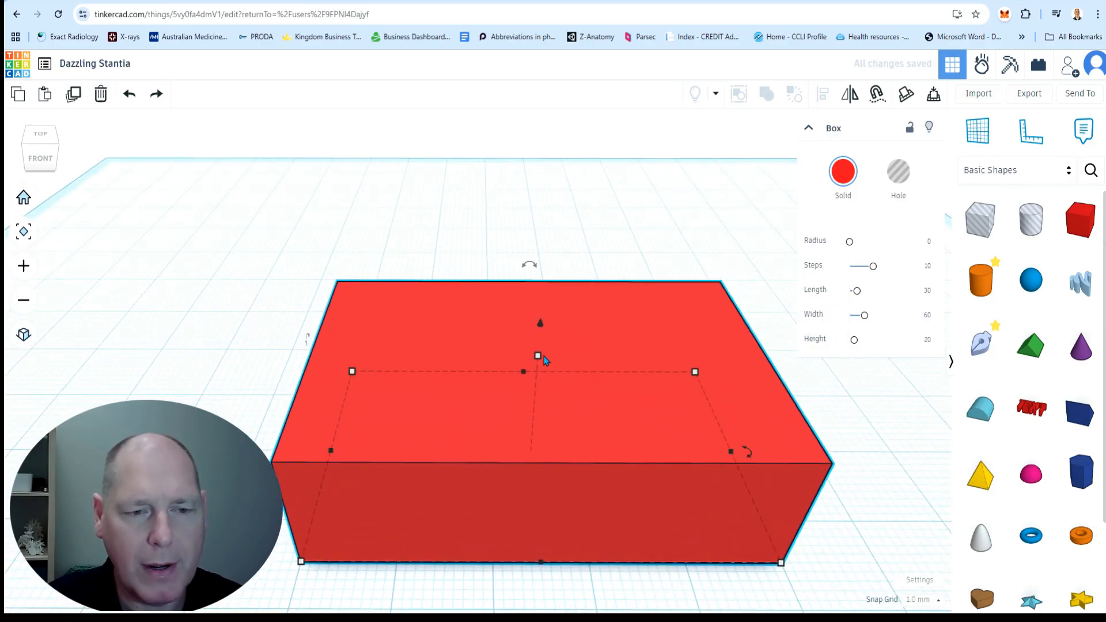
left_click_drag(540, 360, 562, 263)
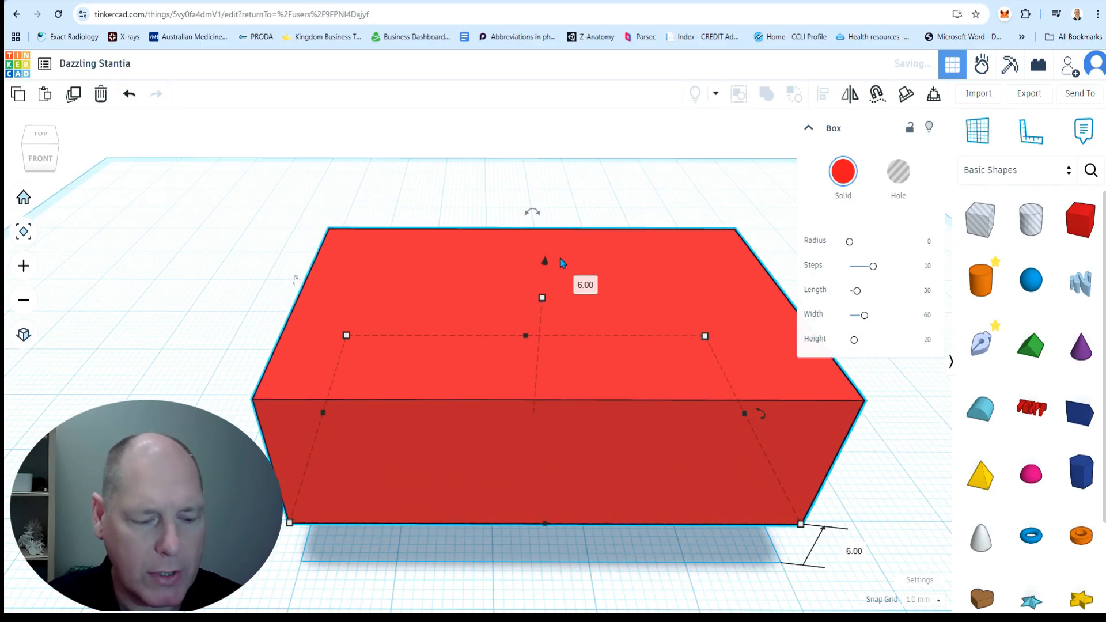
key("ctrl+z")
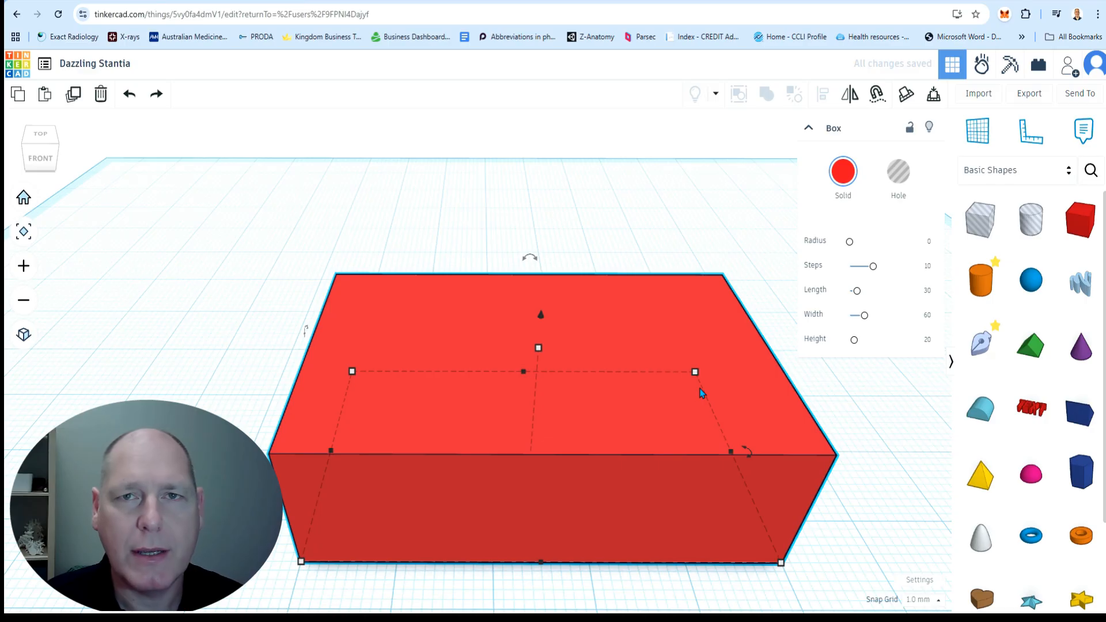
- Move the box 5 mm toward the back of the workplane without shifting it sideways
scroll(679, 402, "down", 3)
right_click_drag(810, 402, 740, 482)
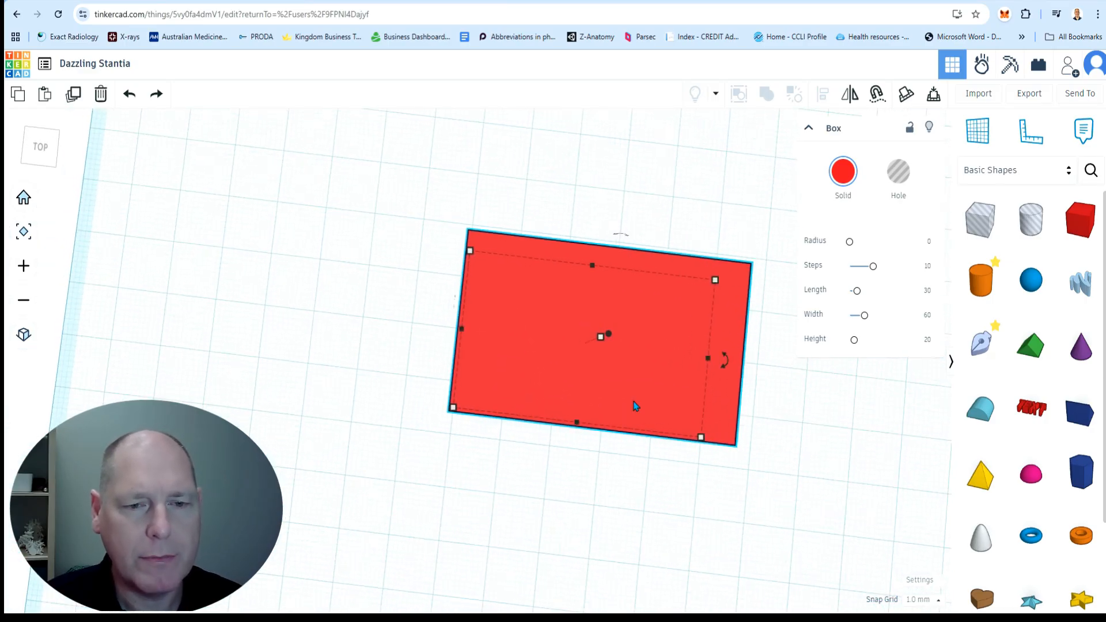
left_click_drag(669, 321, 676, 299)
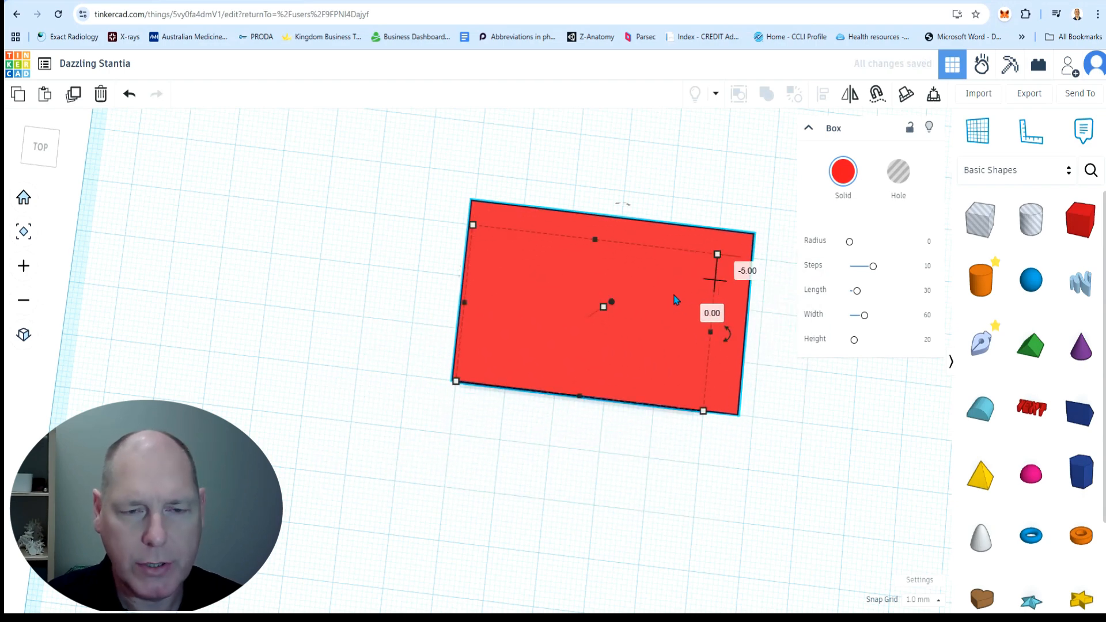
- Nudge the box four grid steps to the right and several steps toward the front of the workplane
key("Right")
key("Right")
key("Right")
key("Right")
key("Down")
key("Down")
key("Down")
key("Down")
key("Down")
key("Down")
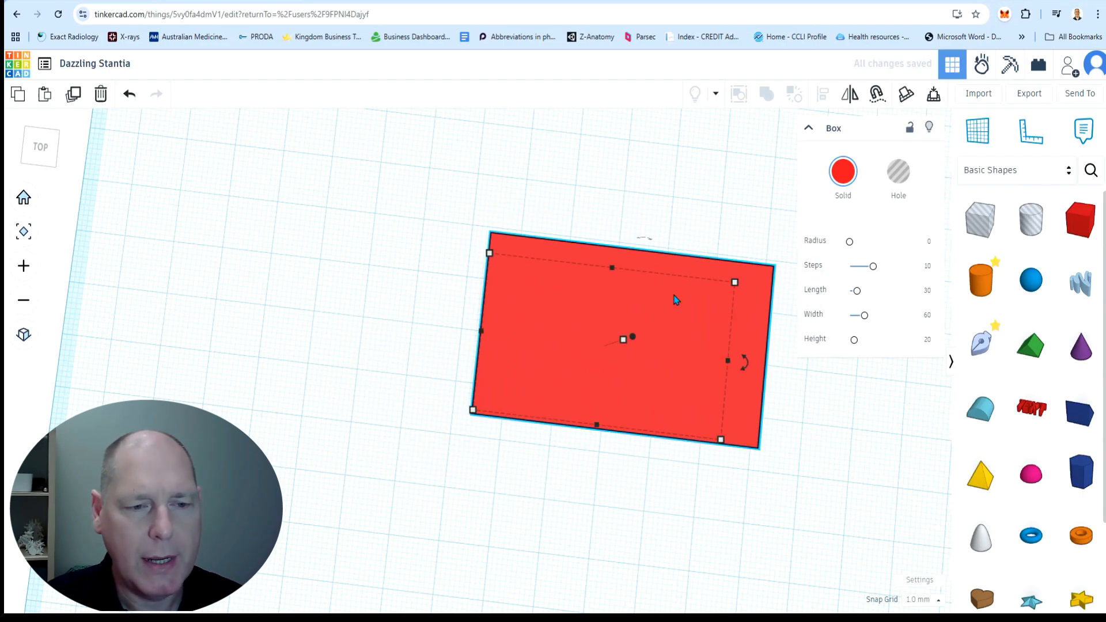
- Nudge the box sideways across the workplane, several grid steps to the left and a few back to the right
key("Right")
key("Right")
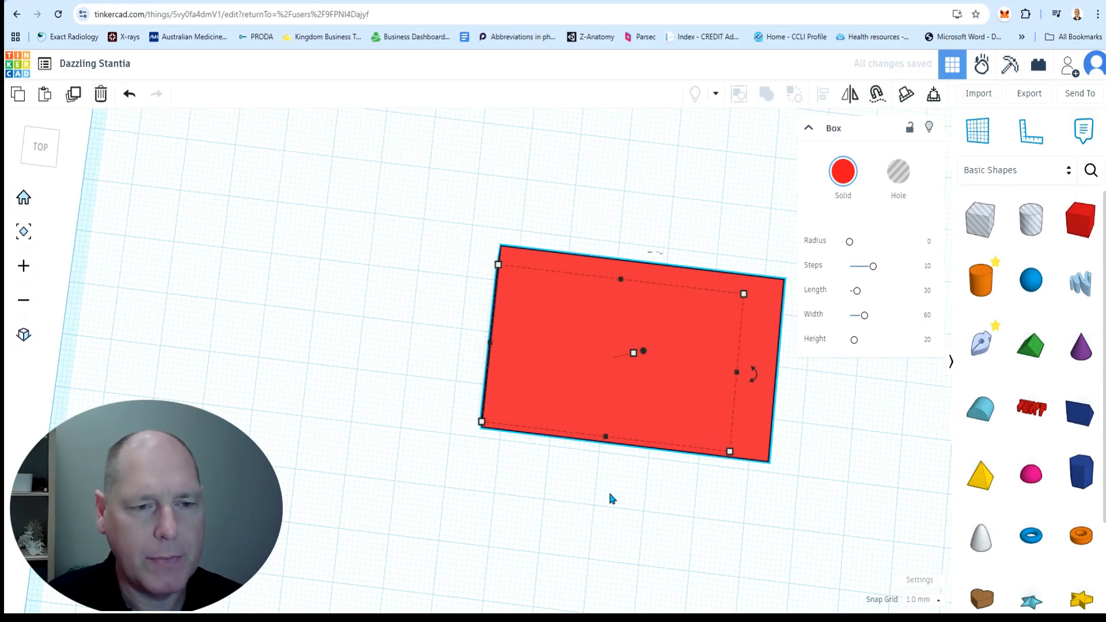
key("Left")
key("Left")
key("Left")
key("Left")
key("Left")
key("Left")
key("Left")
key("Left")
key("Left")
key("Right")
key("Right")
key("Right")
key("Right")
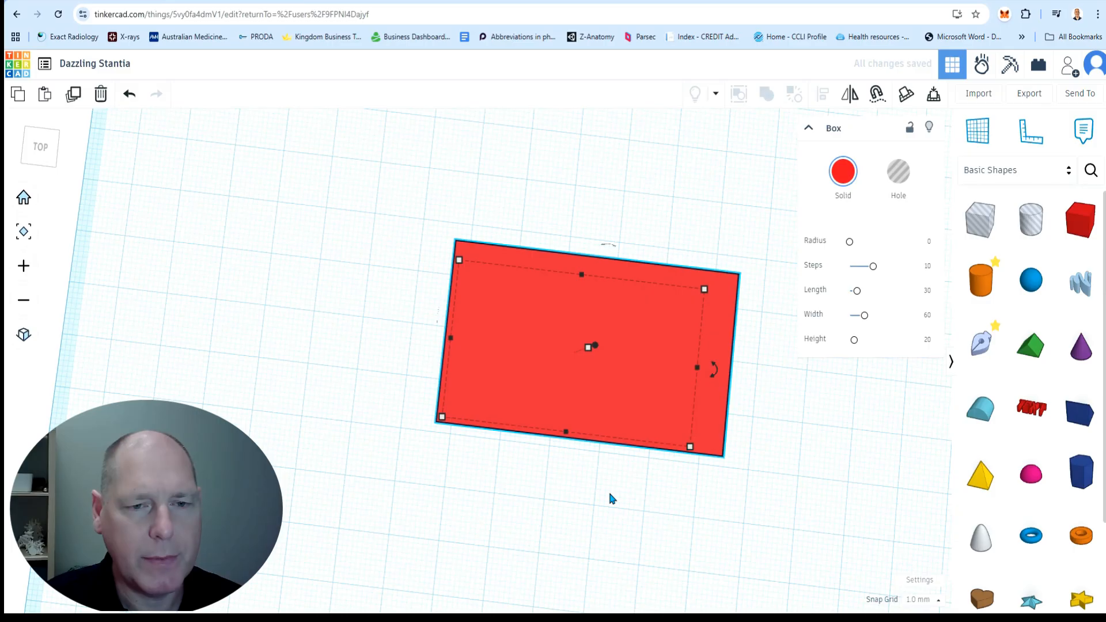
- Nudge the box four grid steps toward the back of the workplane and two steps forward again
key("Up")
key("Up")
key("Up")
key("Up")
key("Down")
key("Down")
- Raise the box about 13 mm above the workplane in single grid steps
left_click(606, 494)
right_click_drag(596, 502, 1013, 399)
right_click_drag(445, 324, 494, 311)
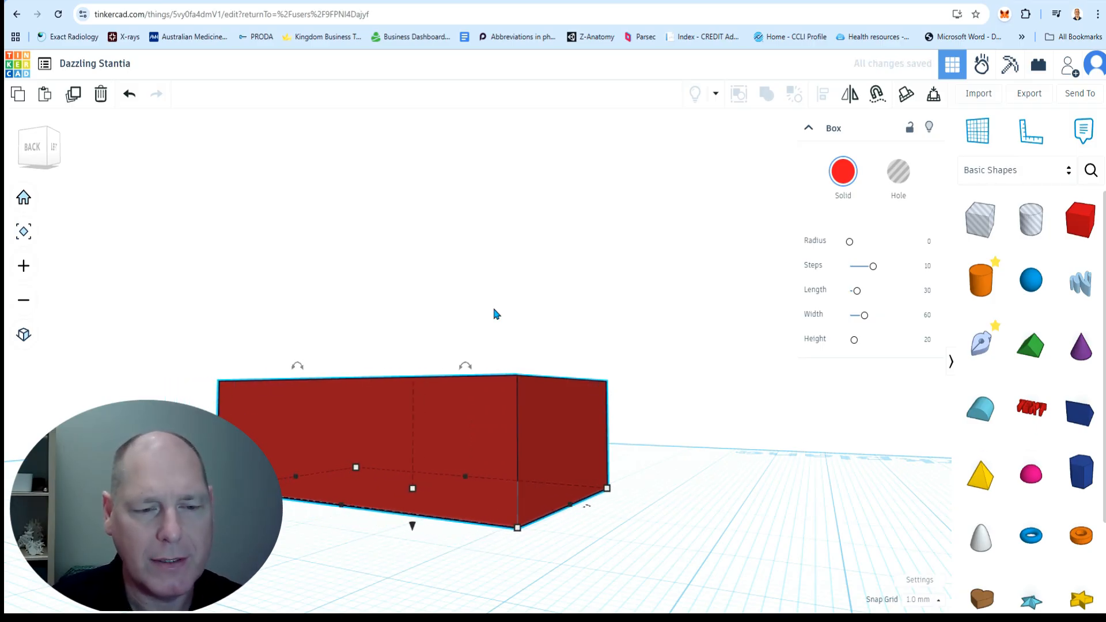
right_click_drag(664, 342, 86, 424)
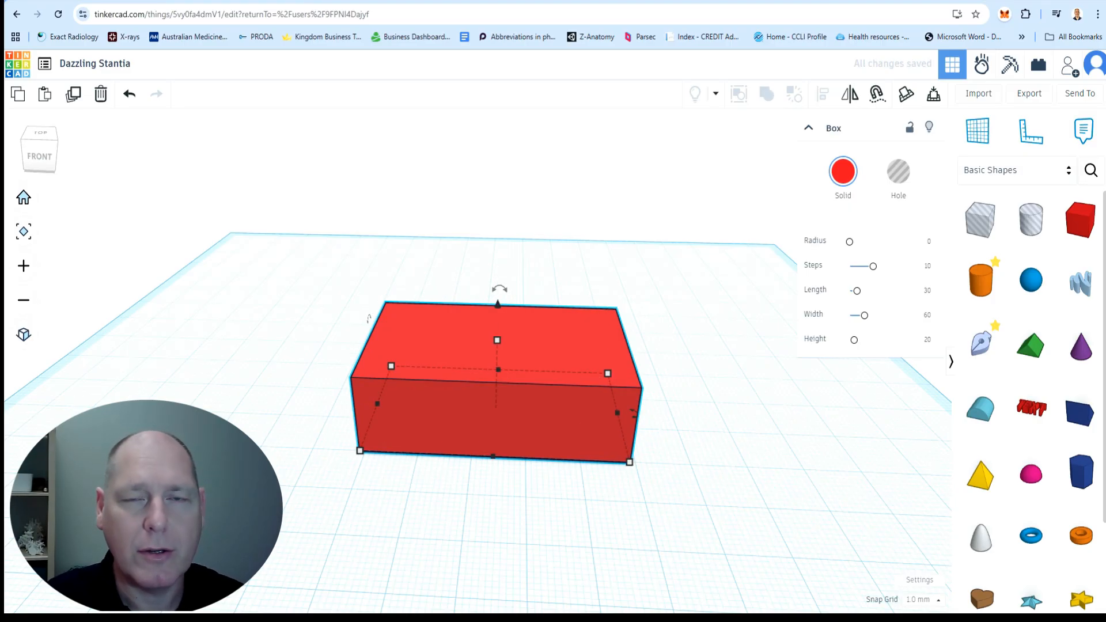
key("ctrl+Up")
key("ctrl+Up")
key("ctrl+Up")
key("ctrl+Up")
key("ctrl+Up")
key("ctrl+Up")
key("ctrl+Up")
key("ctrl+Up")
key("ctrl+Up")
key("ctrl+Up")
key("ctrl+Up")
key("ctrl+Up")
key("ctrl+Up")
- Lower the box in grid steps until its base sinks a few millimetres below the workplane
key("ctrl+Down")
key("ctrl+Down")
key("ctrl+Down")
key("ctrl+Down")
key("ctrl+Down")
key("ctrl+Down")
key("ctrl+Down")
key("ctrl+Down")
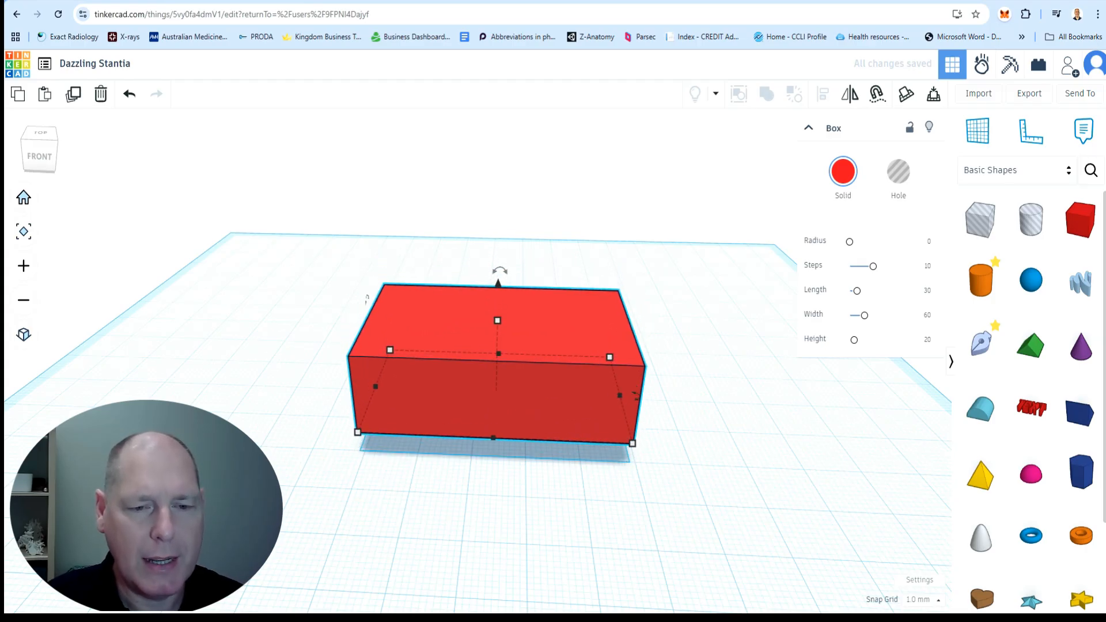
key("ctrl+Down")
key("ctrl+Down")
key("ctrl+Down")
key("ctrl+Down")
key("ctrl+Down")
key("ctrl+Down")
key("ctrl+Down")
key("ctrl+Down")
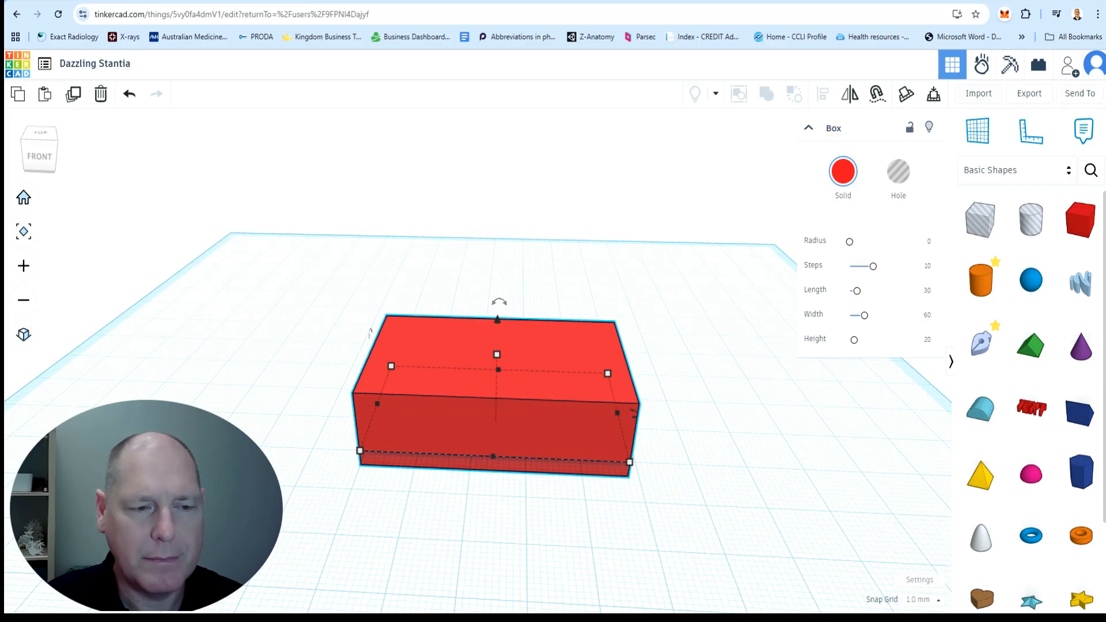
- Raise the sunken box until its base is back at workplane level
key("ctrl+Up")
key("ctrl+Up")
key("ctrl+Up")
key("ctrl+Up")
- Nudge the box back and forth along the workplane, finishing a few grid steps nearer the front
key("Up")
key("Up")
key("Up")
key("Down")
key("Down")
key("Down")
key("Down")
key("Down")
key("Up")
key("Up")
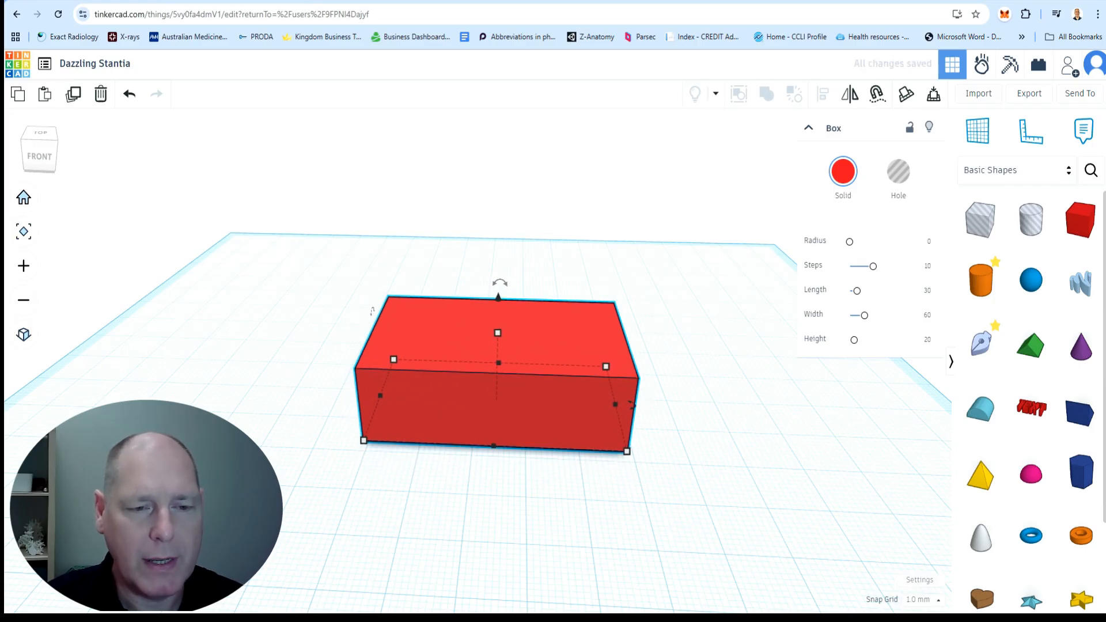
key("Up")
key("Down")
key("Down")
key("Down")
key("Down")
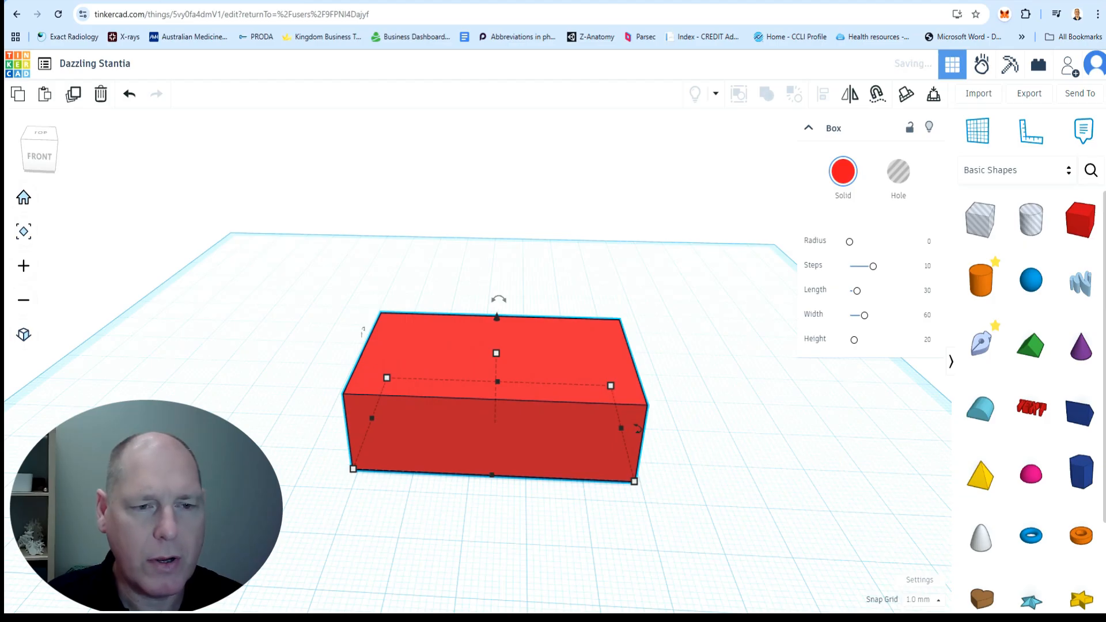
- Raise the box 5 mm above the workplane and lower it back onto the surface
key("ctrl+Up")
key("ctrl+Up")
key("ctrl+Up")
key("ctrl+Up")
key("ctrl+Up")
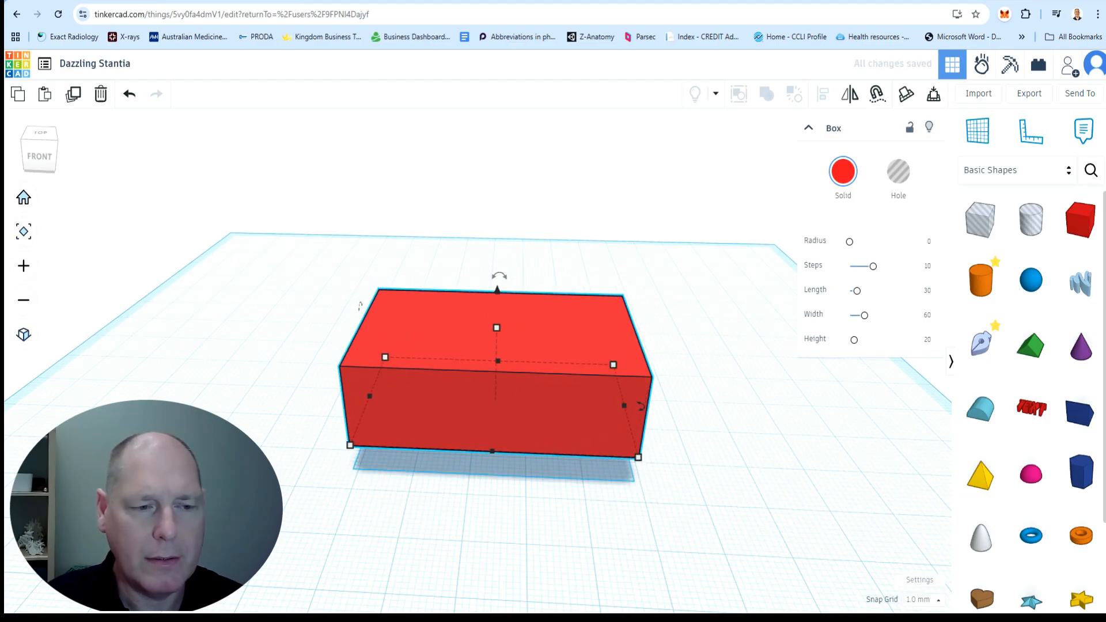
key("ctrl+Down")
key("ctrl+Down")
key("ctrl+Down")
key("ctrl+Down")
key("ctrl+Down")
- Nudge the box one grid step right and move it 5 mm straight toward the front, keeping the 1.0 mm snap grid
key("Down")
key("Right")
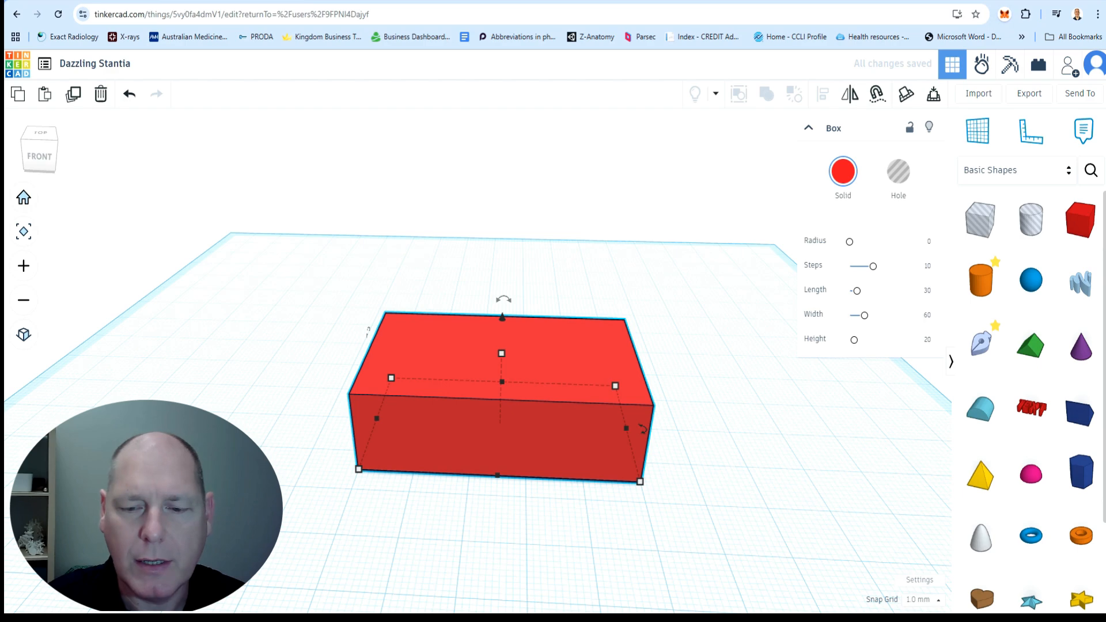
left_click(921, 600)
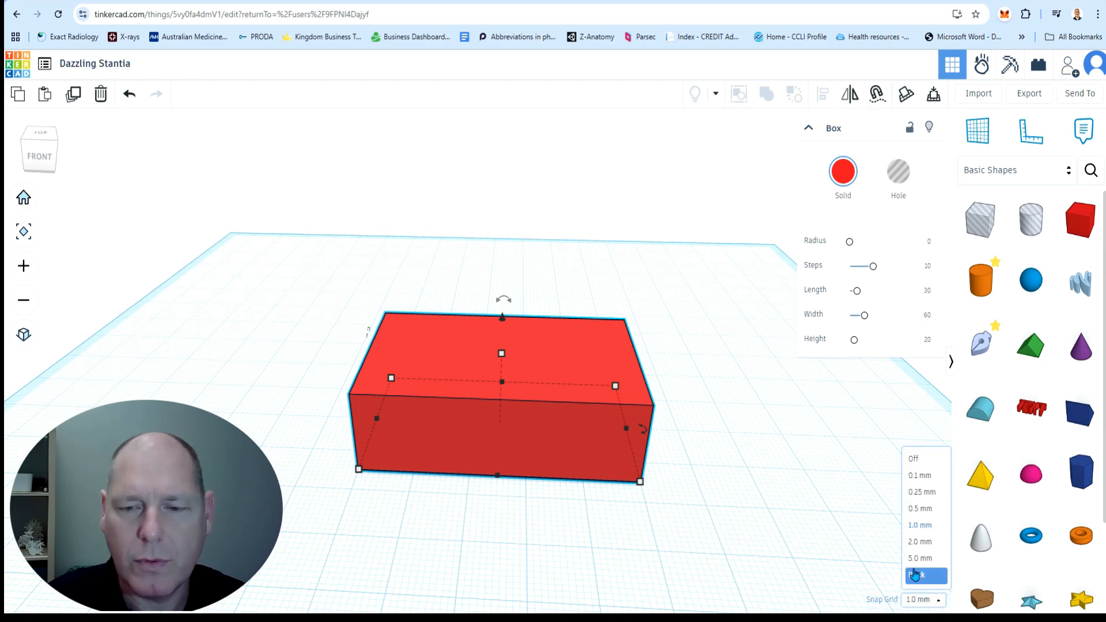
left_click(694, 558)
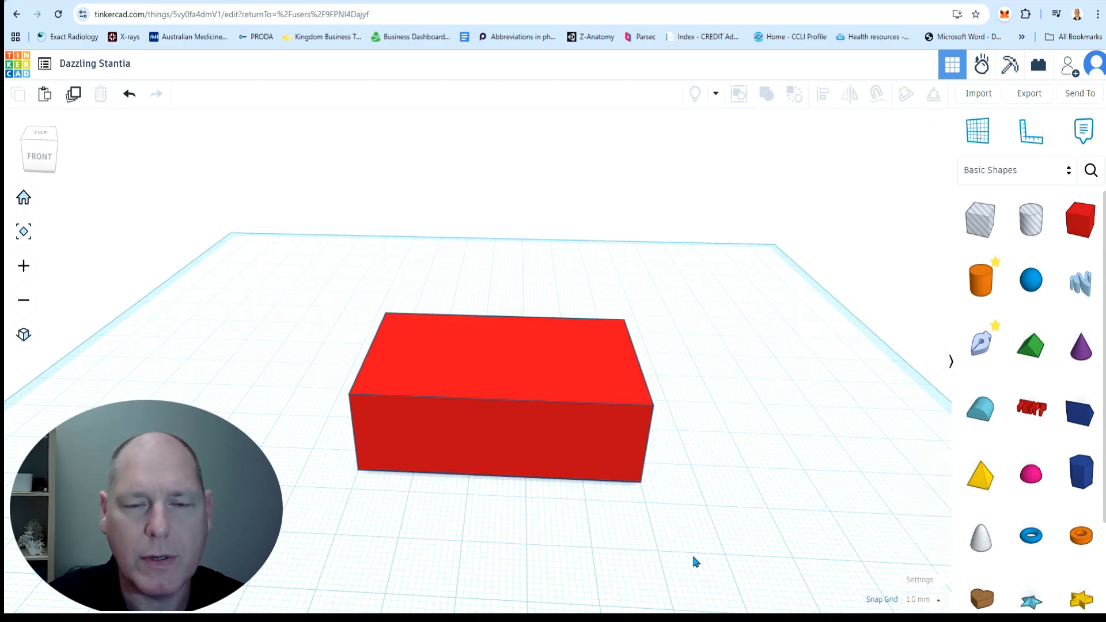
left_click(594, 449)
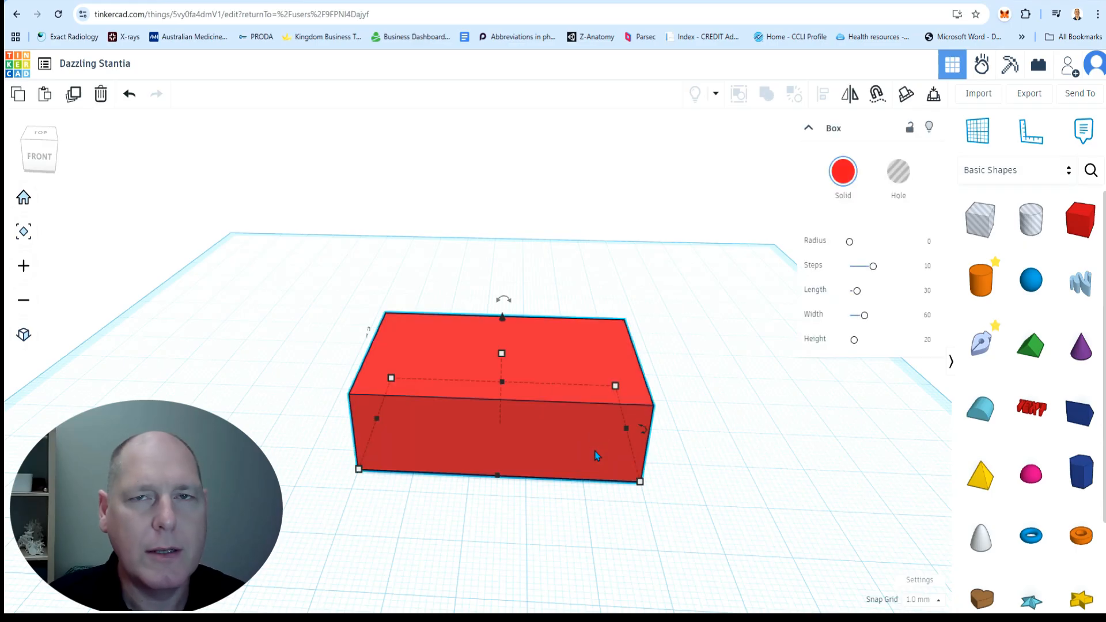
mouse_move(554, 464)
left_mouse_down()
mouse_move(549, 457)
mouse_move(605, 464)
mouse_move(563, 455)
mouse_move(551, 476)
left_mouse_up()
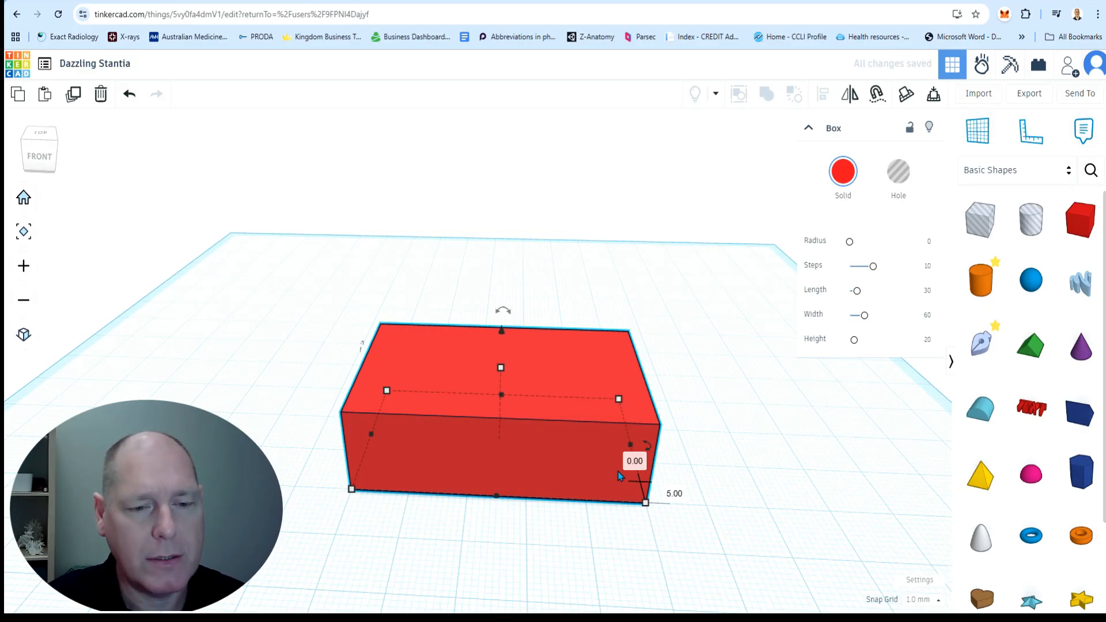
- Try rotating the box about its vertical axis in coarse and fine increments, and return it to 0°
mouse_move(560, 536)
right_mouse_down()
mouse_move(400, 521)
mouse_move(316, 529)
mouse_move(300, 516)
mouse_move(559, 521)
right_mouse_up()
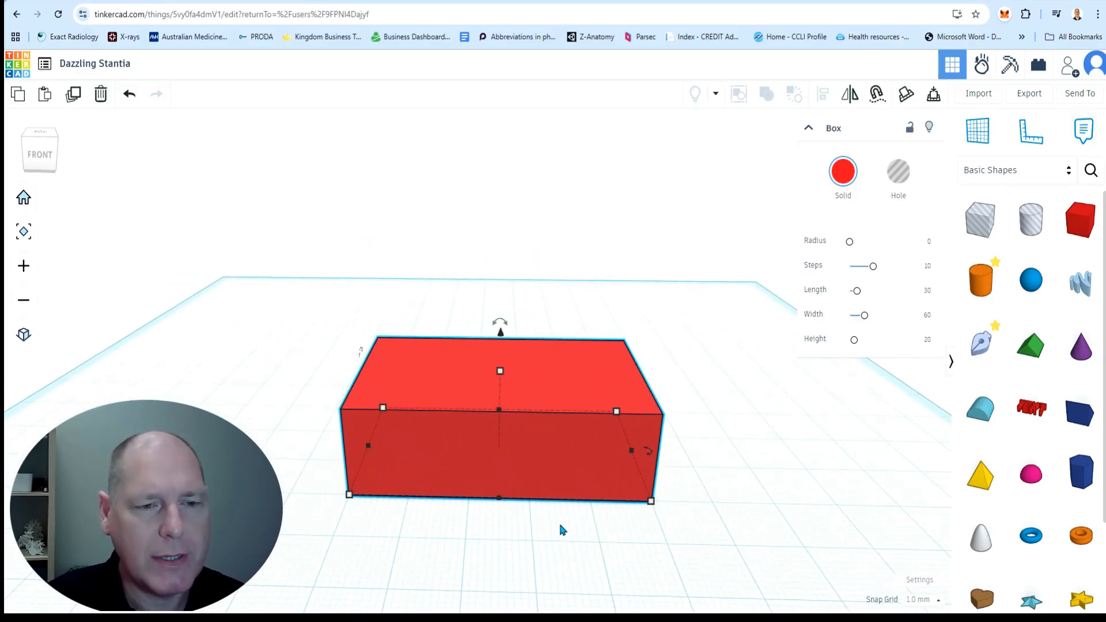
left_click_drag(501, 323, 502, 324)
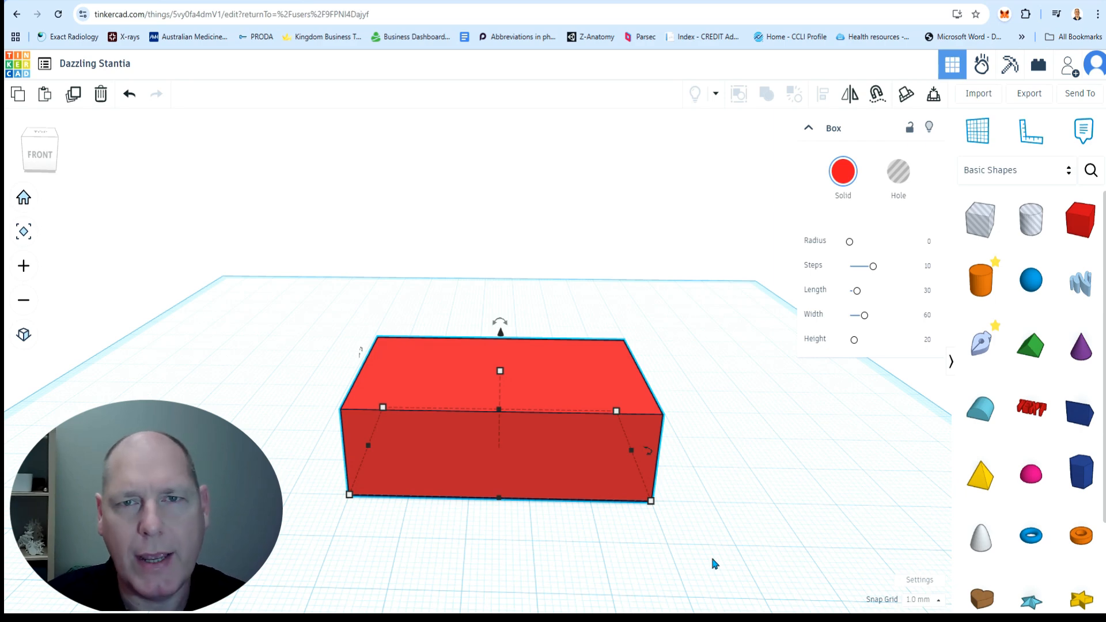
left_click(756, 531)
right_click_drag(758, 545, 698, 546)
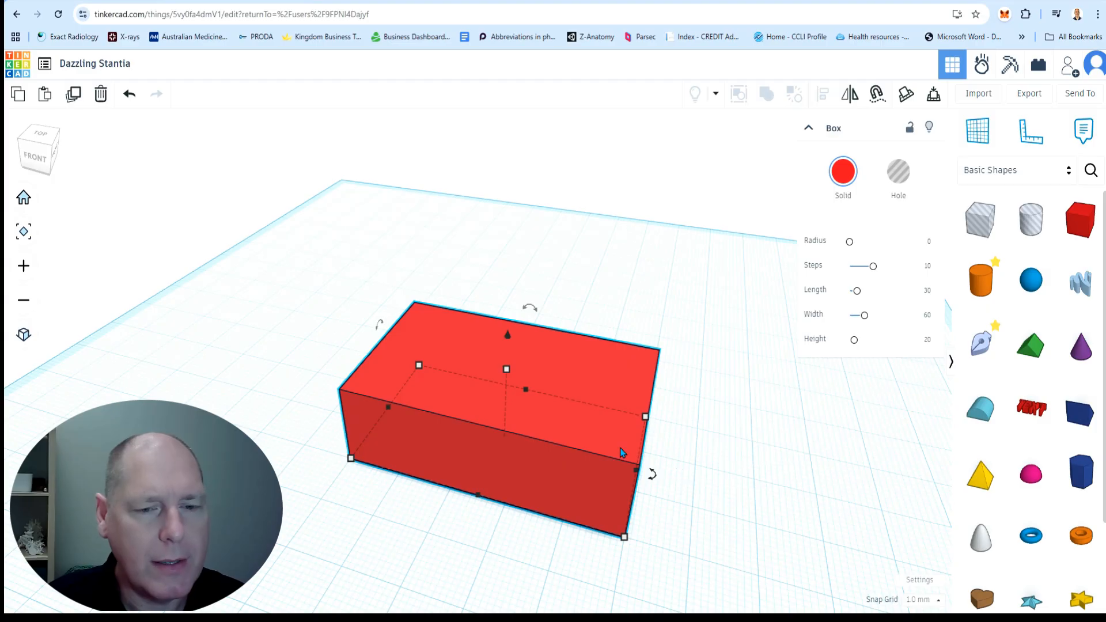
mouse_move(657, 485)
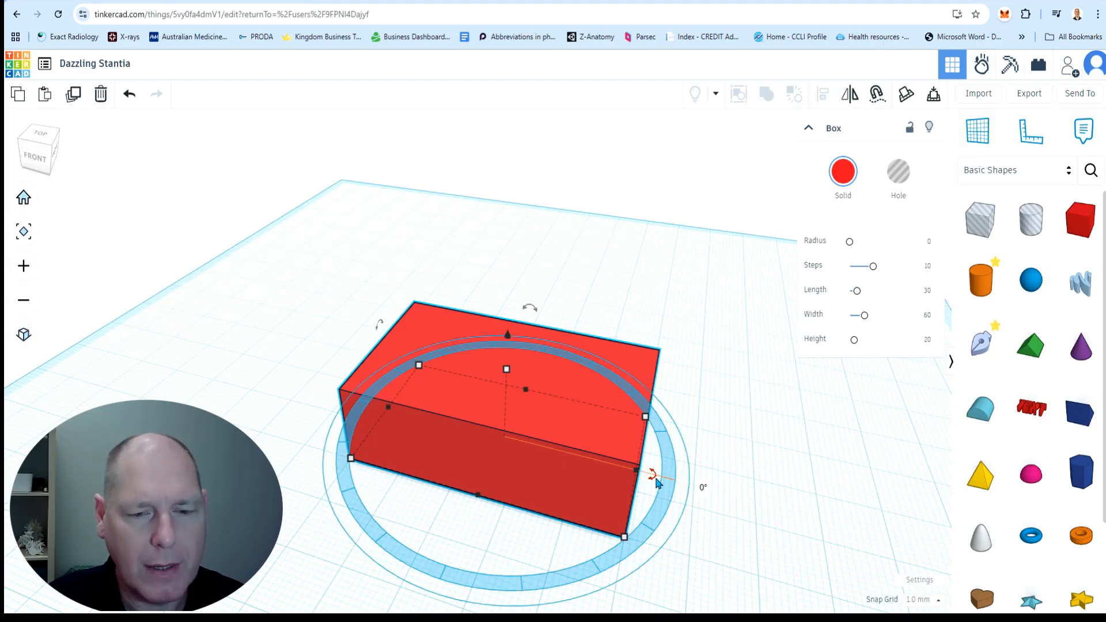
left_click_drag(657, 482, 623, 485)
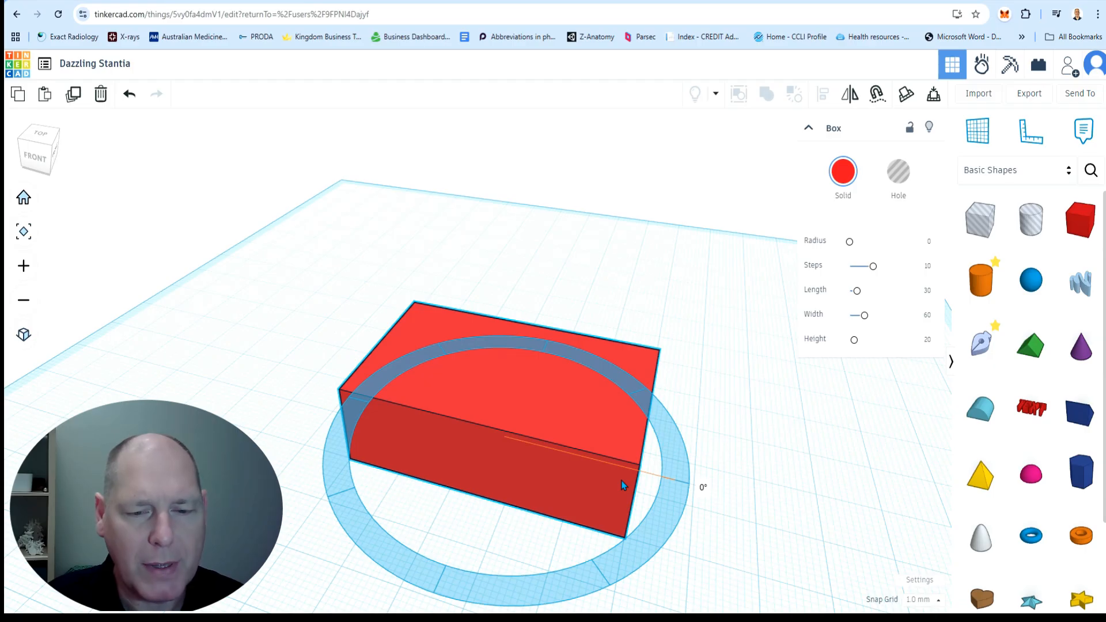
mouse_move(620, 488)
left_mouse_down()
mouse_move(588, 513)
mouse_move(514, 523)
mouse_move(548, 521)
mouse_move(624, 473)
left_mouse_up()
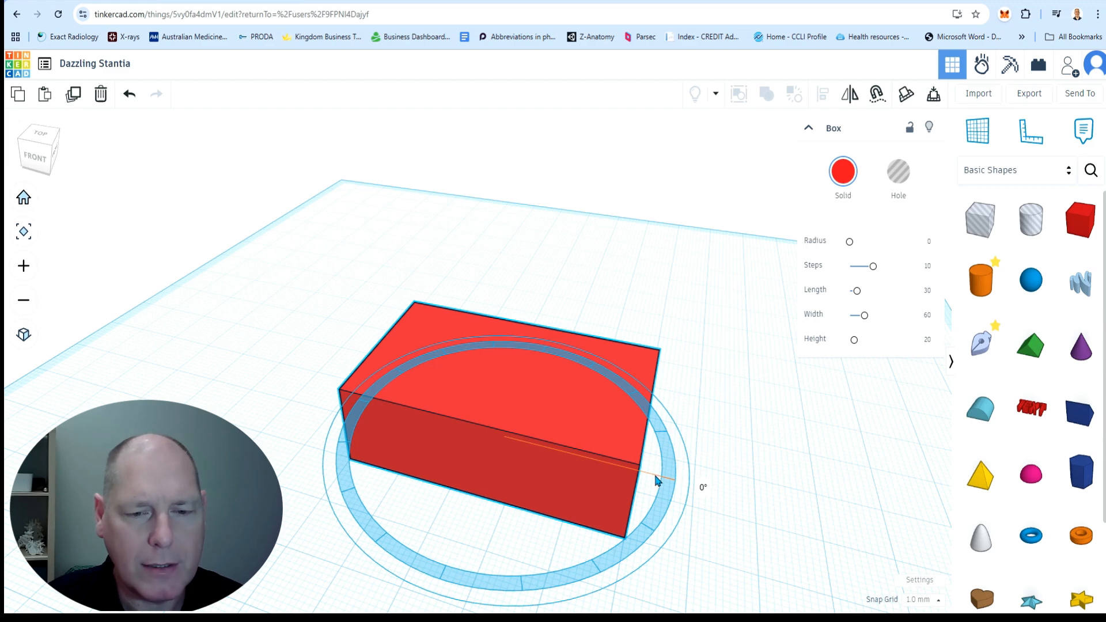
left_click_drag(673, 485, 738, 496)
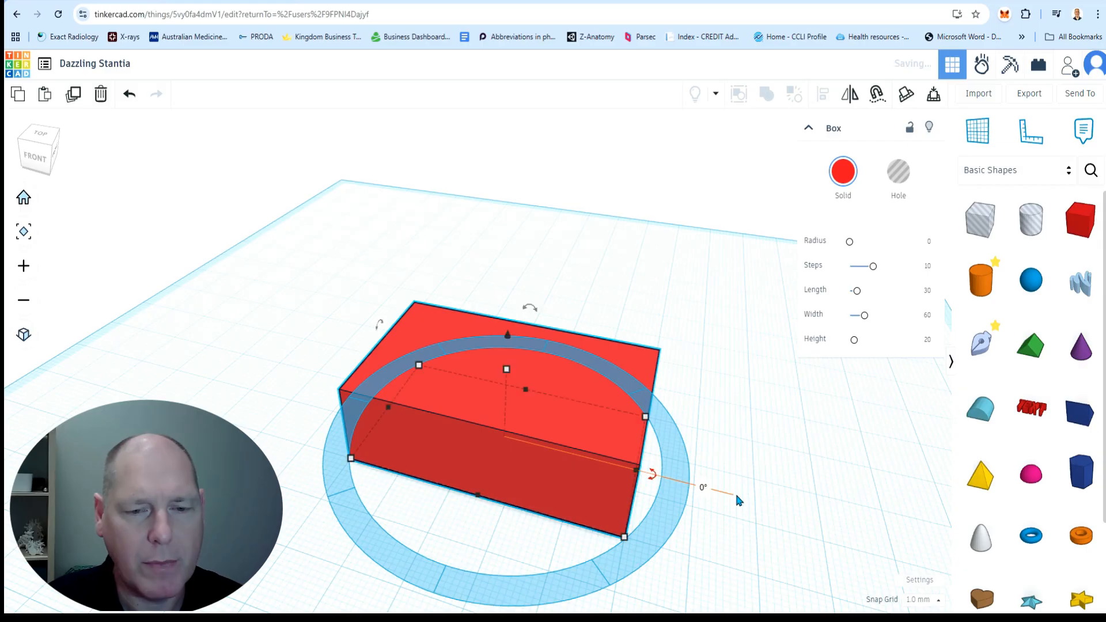
- Try tilting the box about its front-to-back axis, return it to 0°, and reselect it
left_click(534, 306)
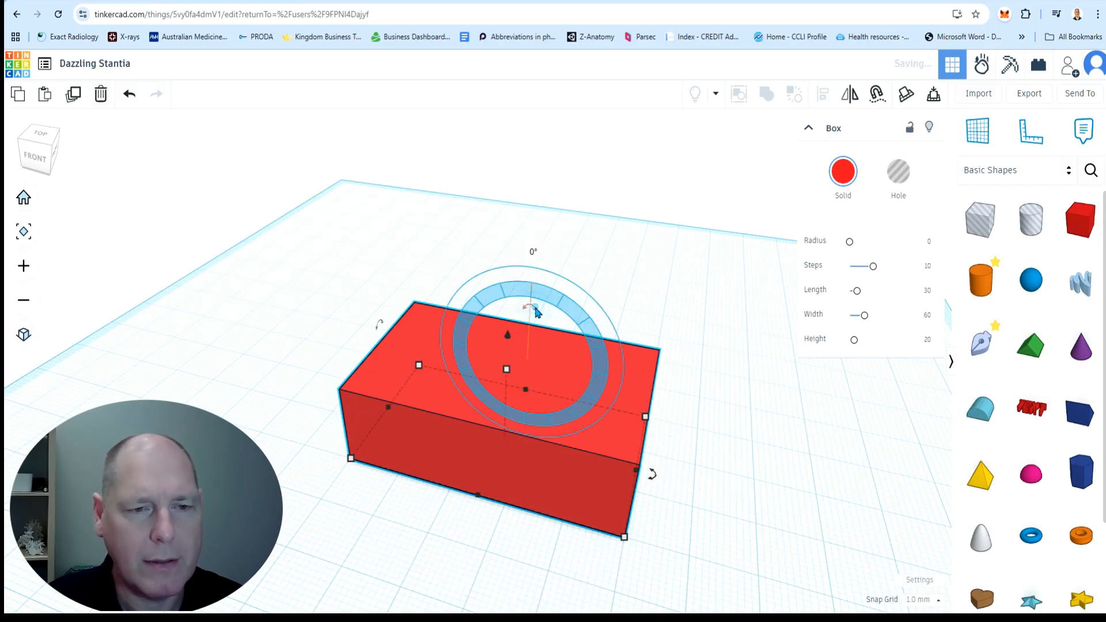
mouse_move(530, 311)
left_mouse_down()
mouse_move(601, 359)
mouse_move(488, 307)
mouse_move(576, 346)
mouse_move(539, 324)
left_mouse_up()
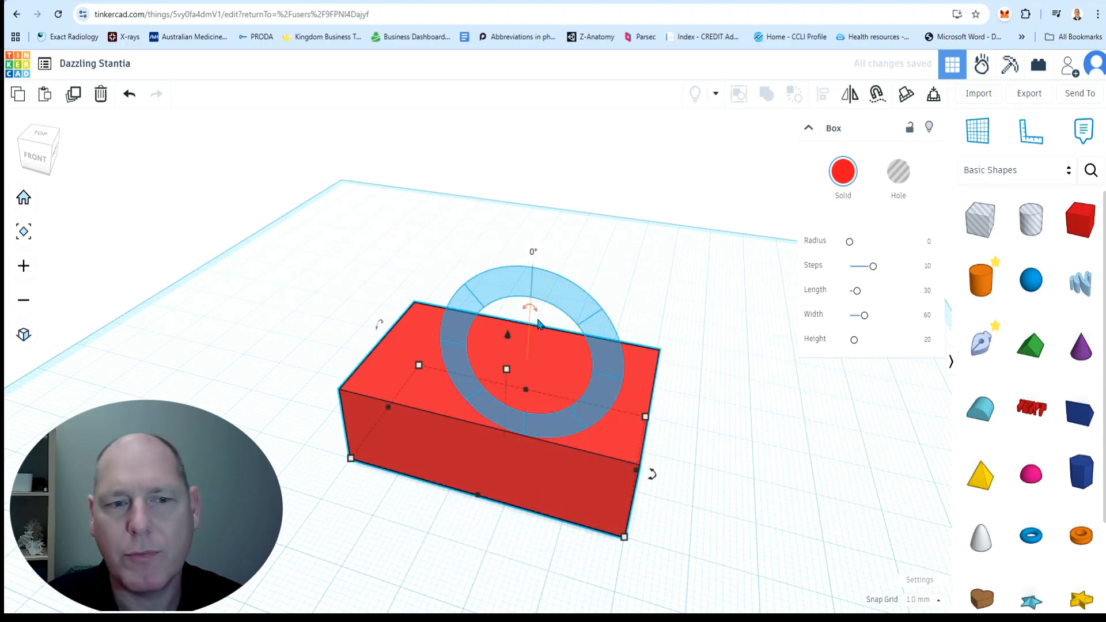
left_click(663, 319)
left_click(499, 353)
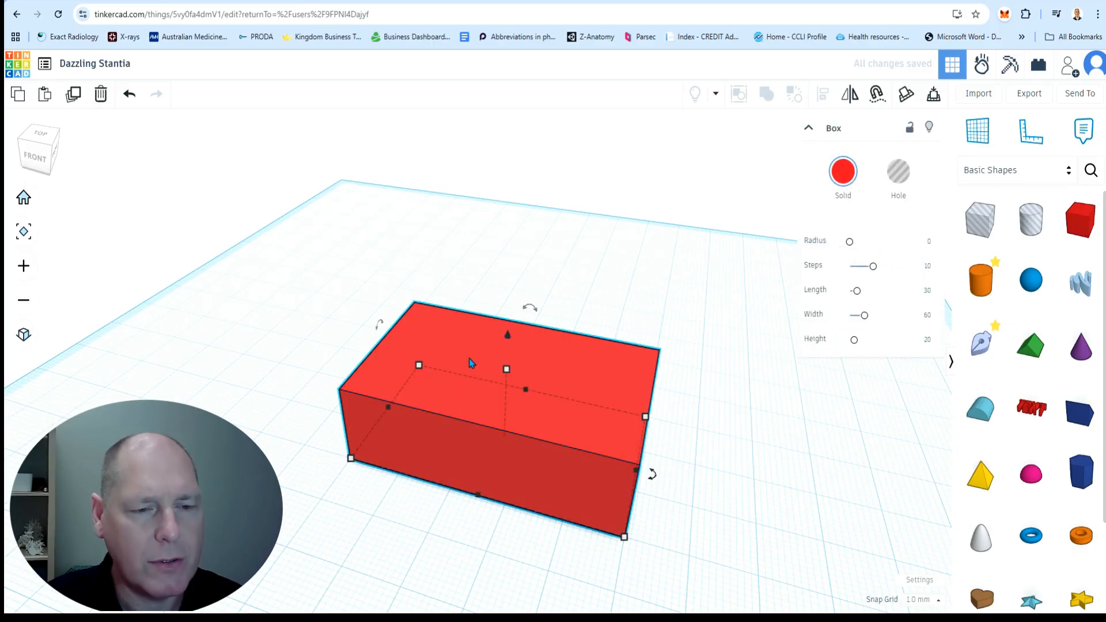
- Try rotating the box about each of its three axes in turn, return it to 0°, and deselect it
left_click_drag(532, 304, 536, 294)
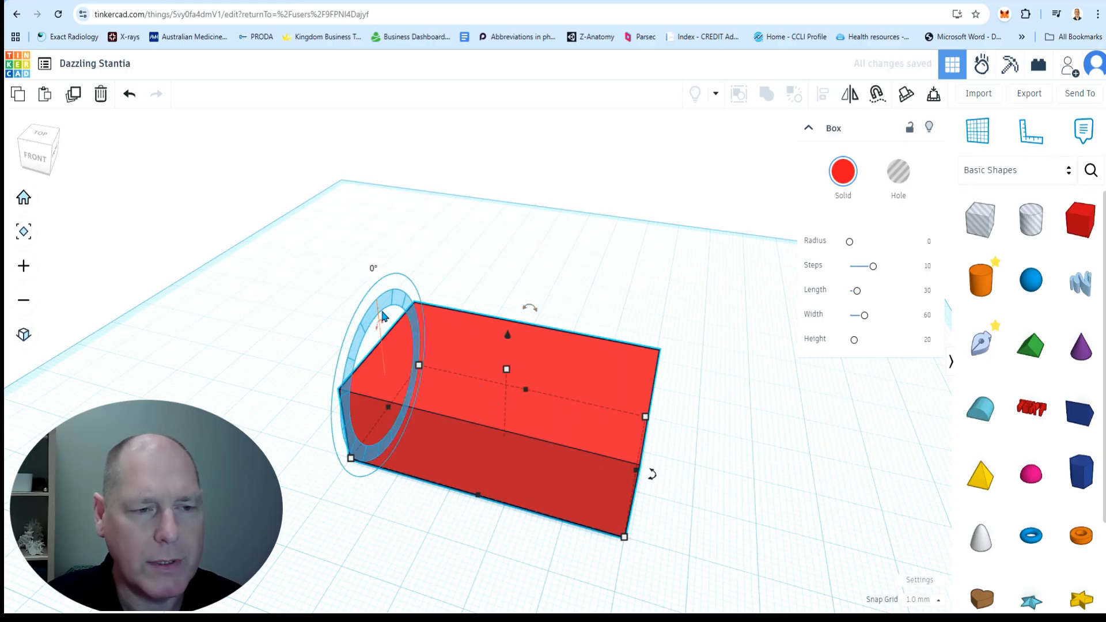
mouse_move(372, 337)
left_mouse_down()
mouse_move(369, 365)
mouse_move(459, 303)
mouse_move(378, 343)
left_mouse_up()
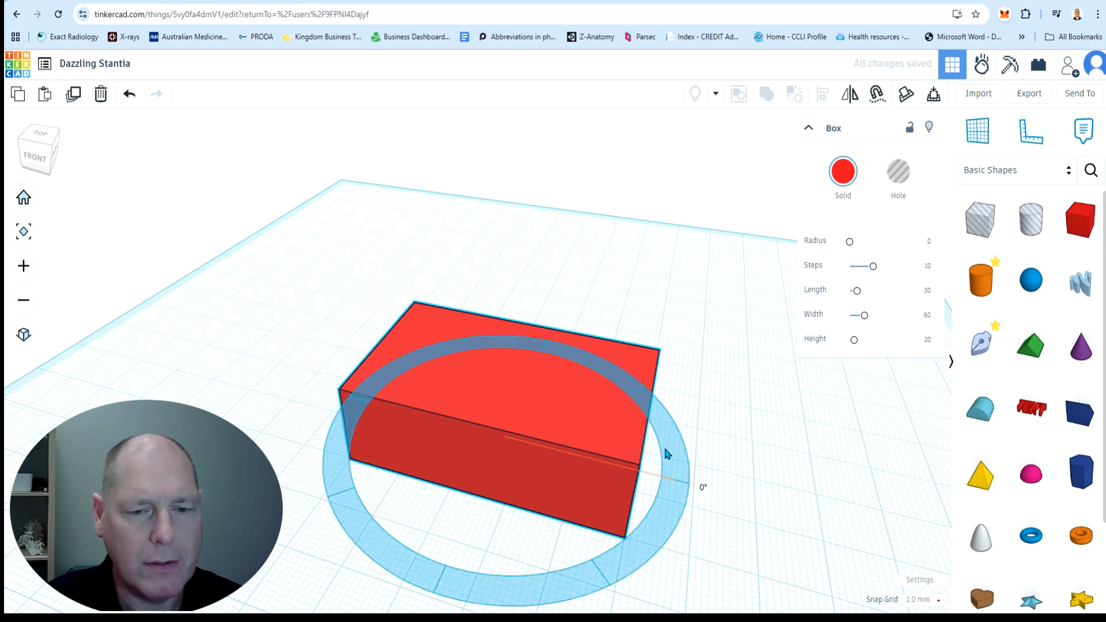
left_click_drag(651, 480, 682, 463)
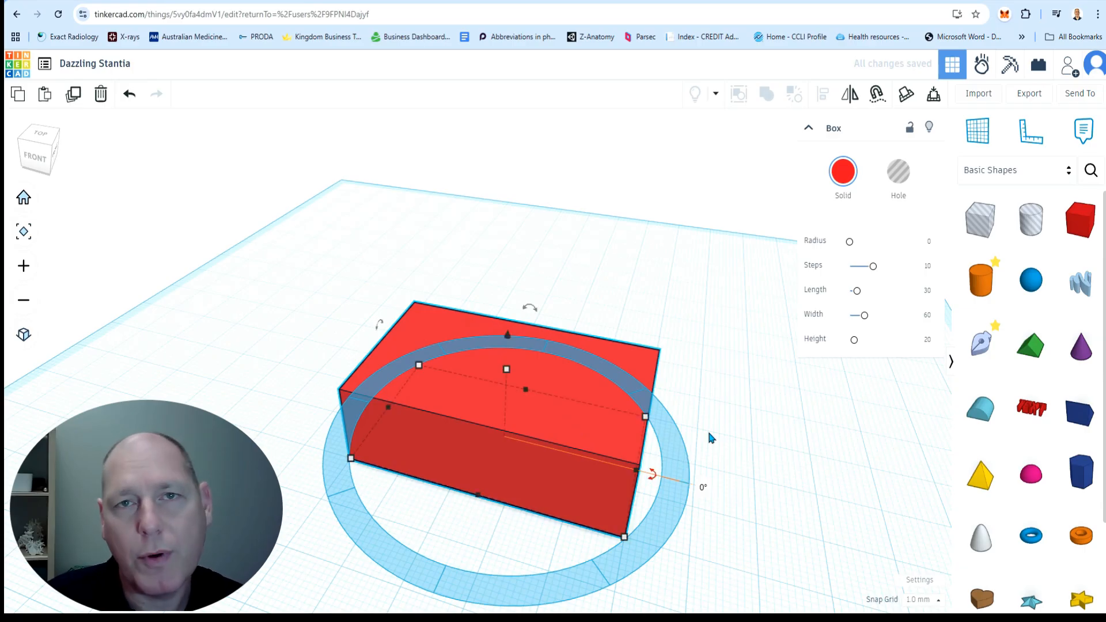
left_click(719, 460)
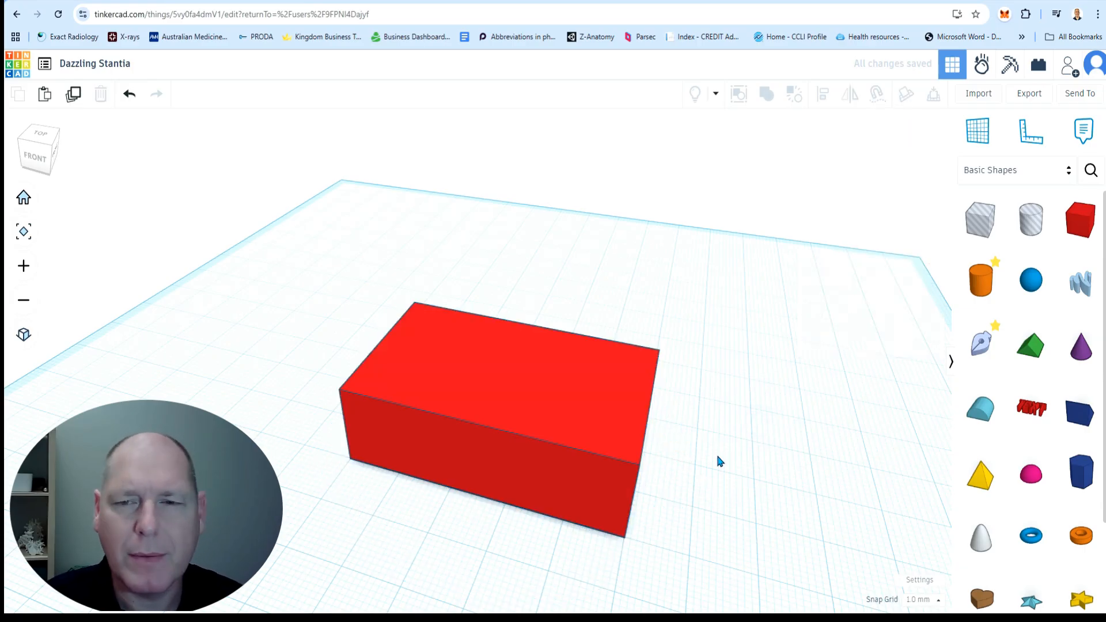
- Move the red box toward the back left of the workplane and deselect it
scroll(712, 464, "up", 1)
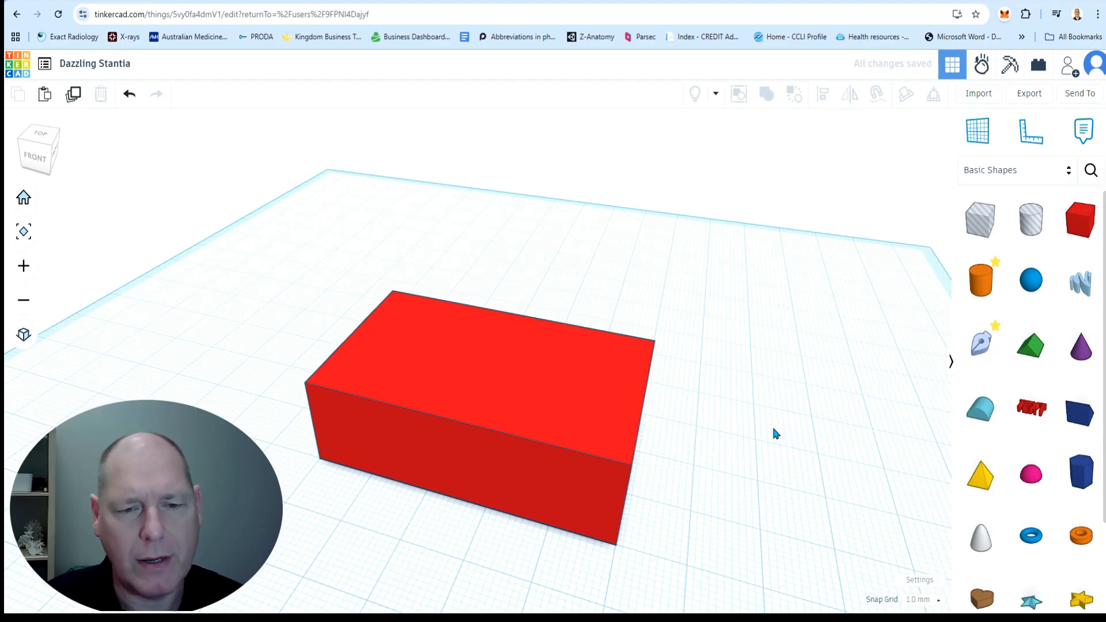
left_click(468, 383)
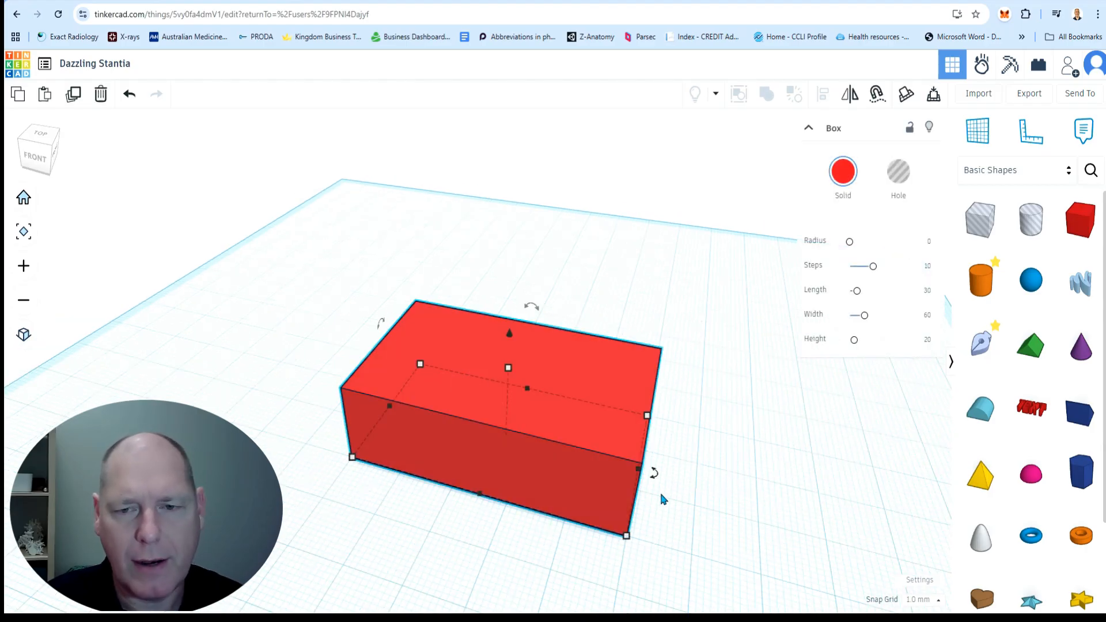
left_click(752, 461)
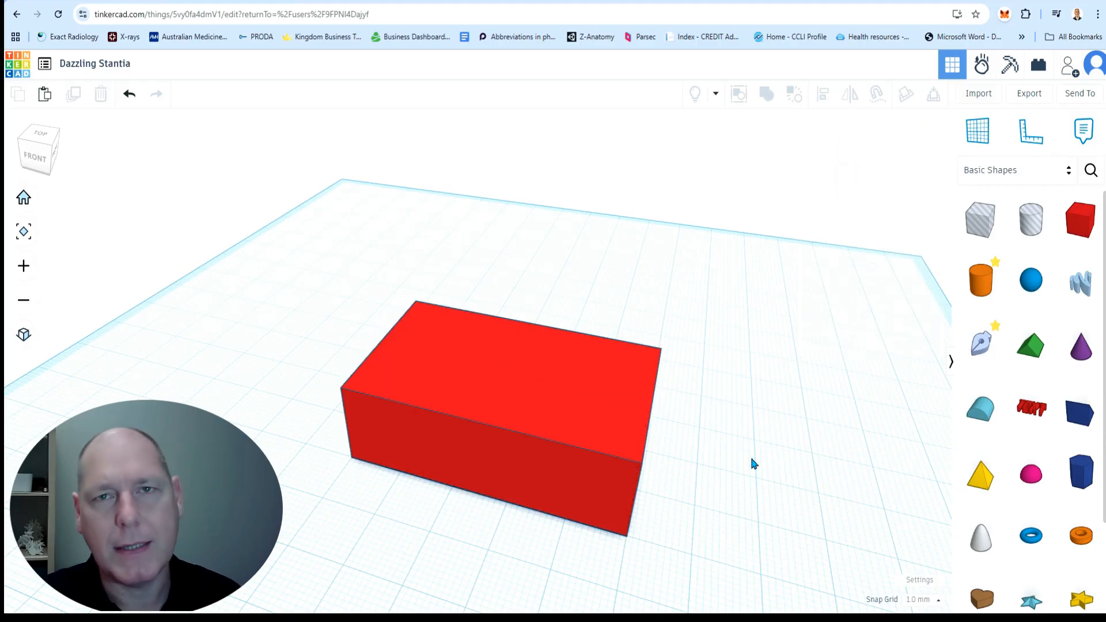
left_click(495, 411)
right_click_drag(676, 457, 736, 481)
left_click_drag(625, 432, 513, 361)
left_click(707, 369)
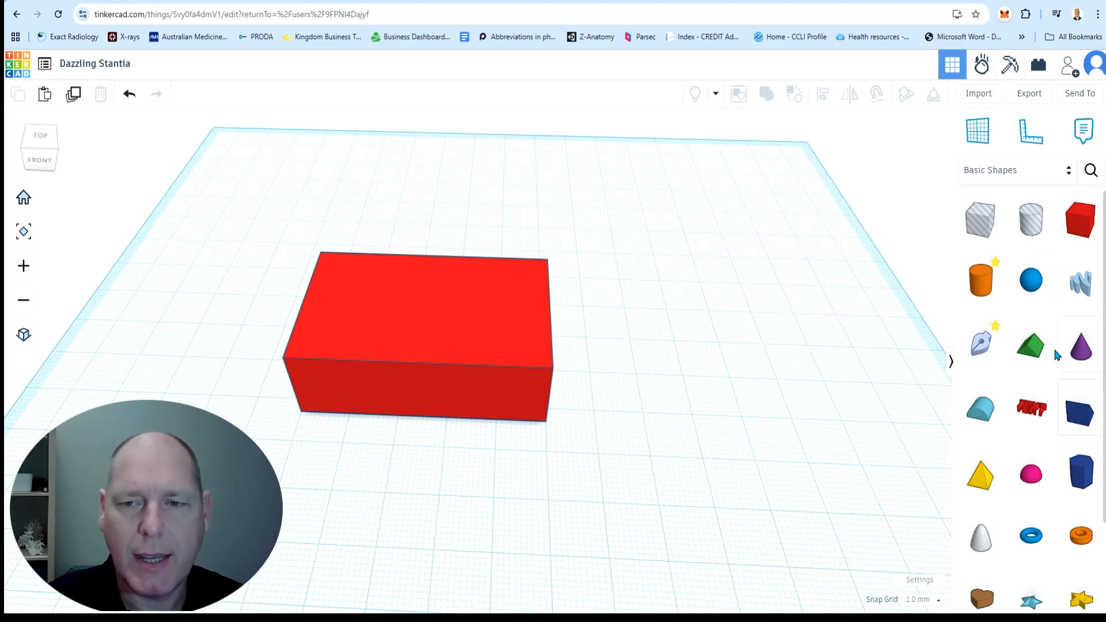
- Place a solid orange cylinder on the workplane just right of the red box and set its bevel to about 1.566
left_click(1000, 287)
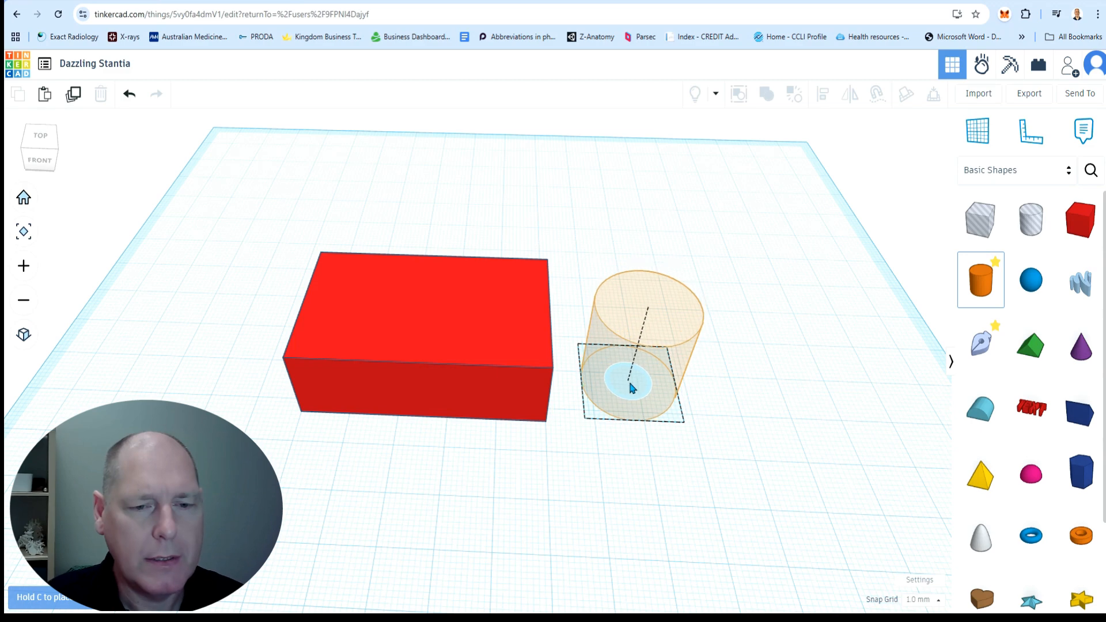
left_click(632, 388)
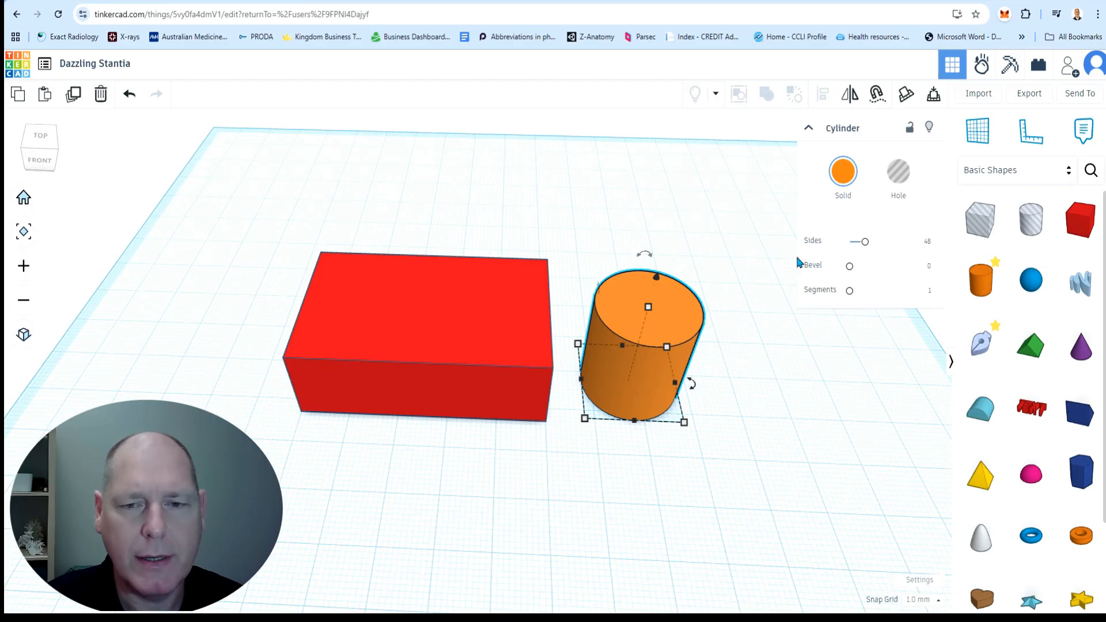
right_click_drag(786, 333, 788, 312)
left_click_drag(850, 273, 882, 274)
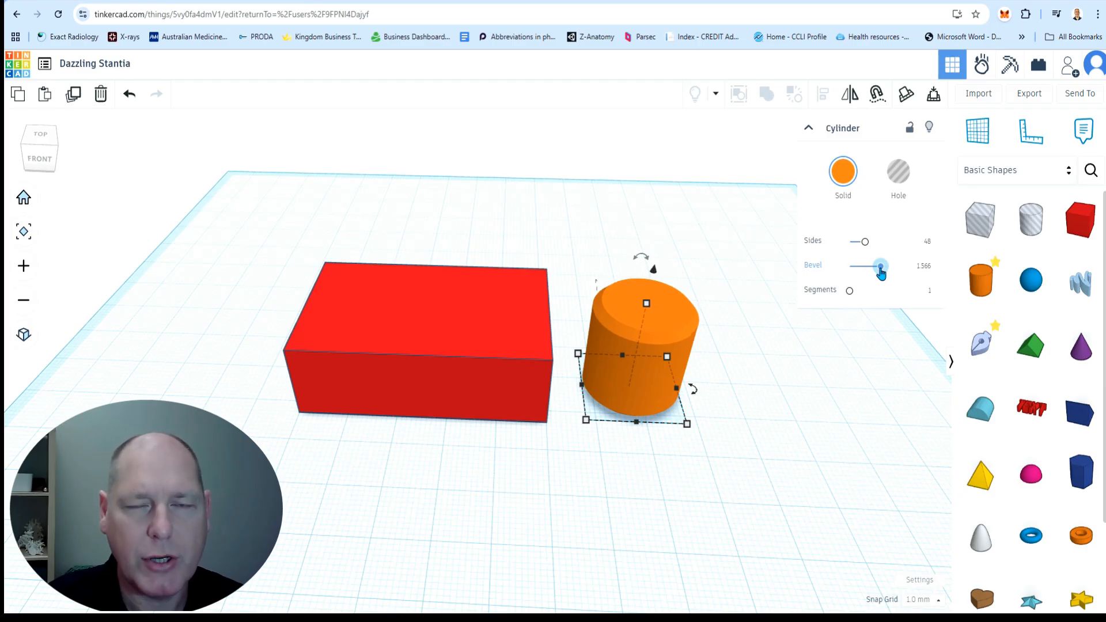
- Set the orange cylinder's bevel to 0 and its segments to 10
left_click_drag(882, 274, 835, 274)
mouse_move(849, 293)
left_mouse_down()
mouse_move(901, 294)
mouse_move(850, 291)
left_mouse_up()
scroll(689, 383, "up", 5)
scroll(695, 369, "down", 2)
right_click_drag(782, 387, 807, 392)
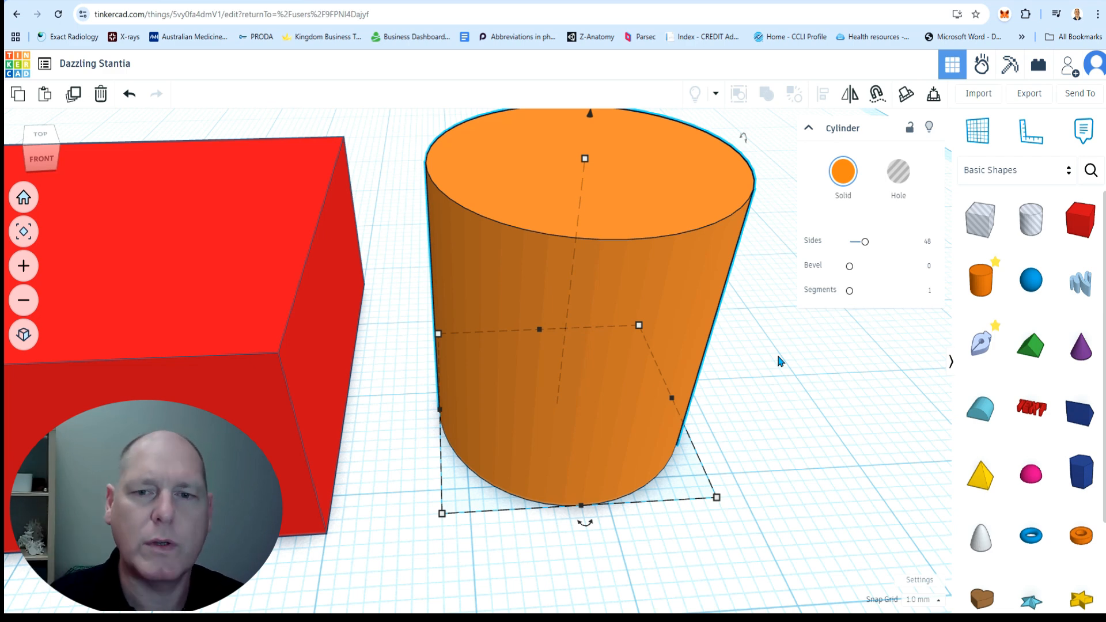
left_click_drag(850, 292, 912, 288)
mouse_move(811, 377)
right_mouse_down()
mouse_move(805, 344)
mouse_move(823, 393)
mouse_move(823, 378)
right_mouse_up()
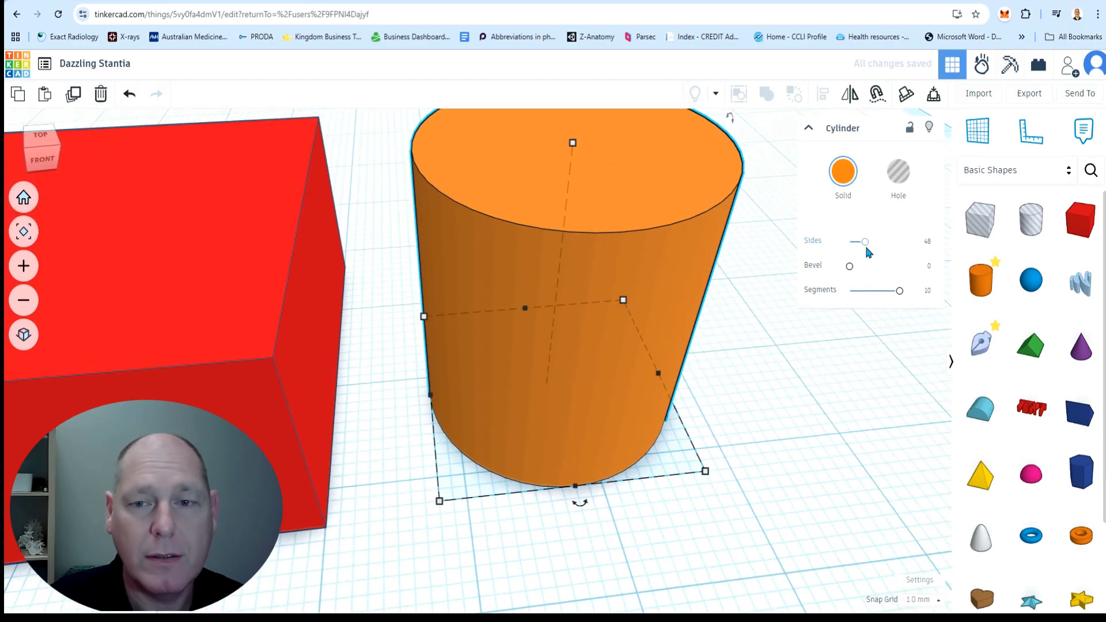
- Set the cylinder's sides to 128 and inspect the smoothness of its curved wall up close
left_click_drag(867, 249, 931, 249)
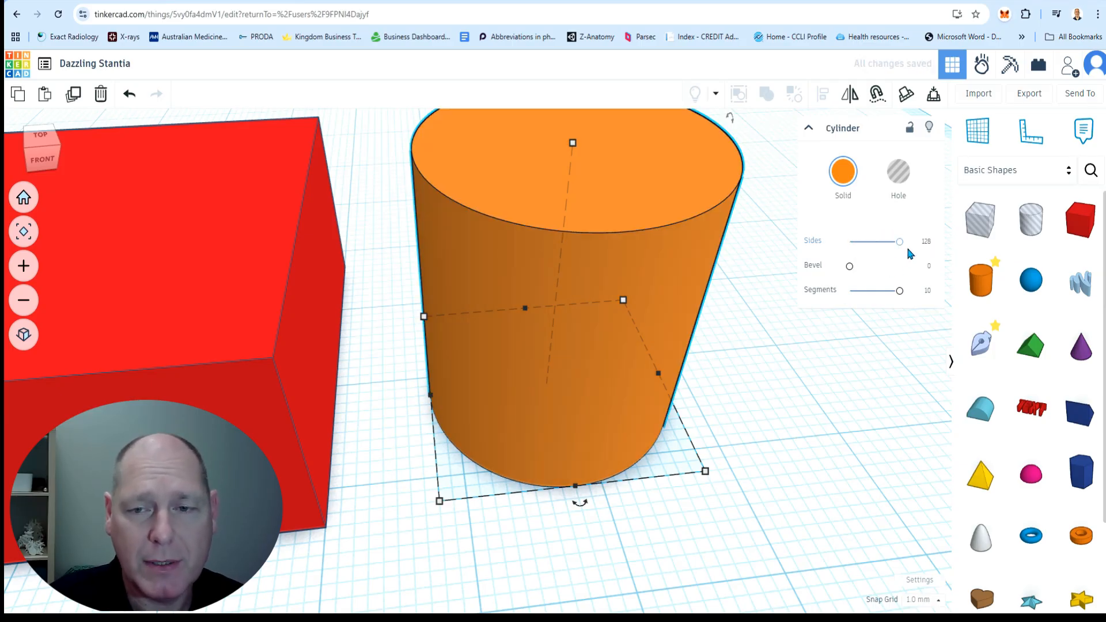
scroll(750, 377, "up", 6)
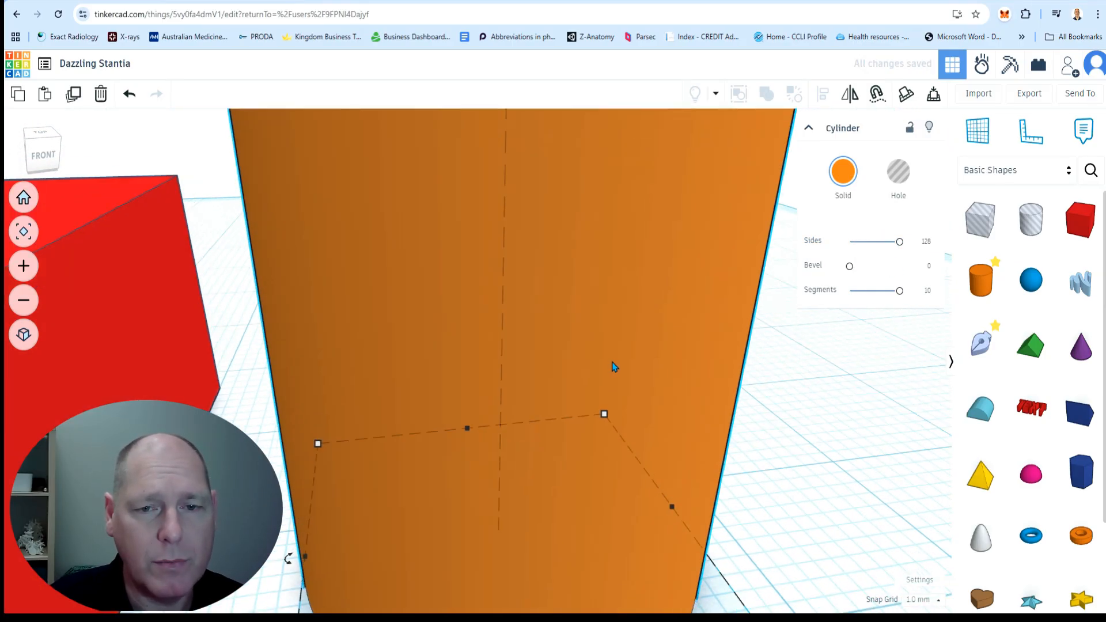
right_click_drag(739, 363, 756, 424)
scroll(755, 424, "down", 5)
right_click_drag(835, 444, 807, 408)
middle_click_drag(848, 405, 783, 370)
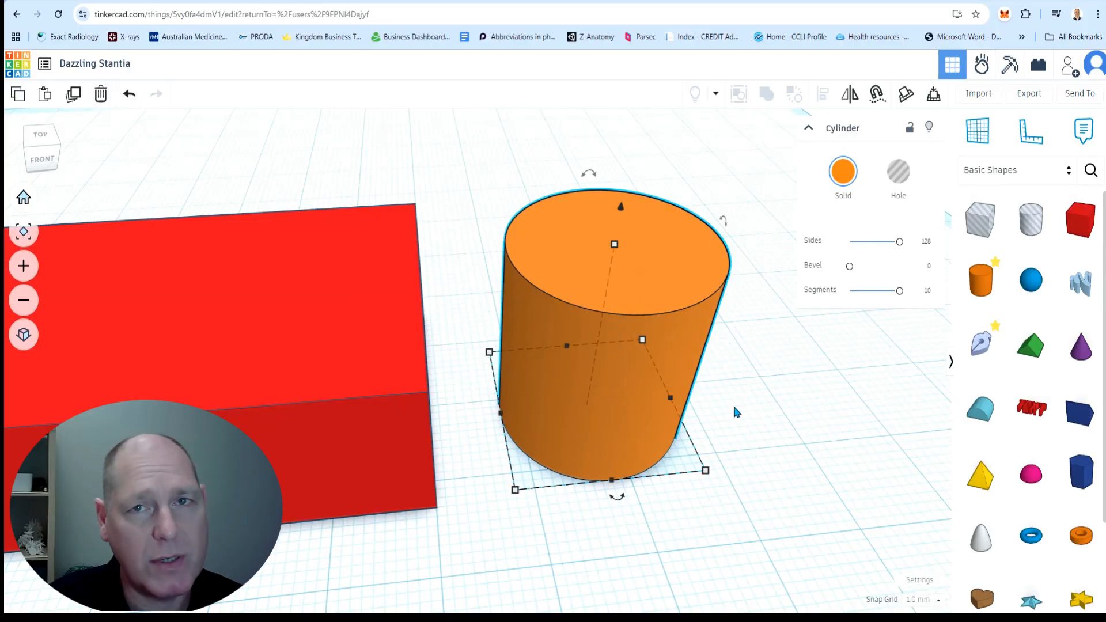
scroll(743, 415, "up", 5)
scroll(743, 416, "down", 3)
right_click_drag(759, 422, 762, 399)
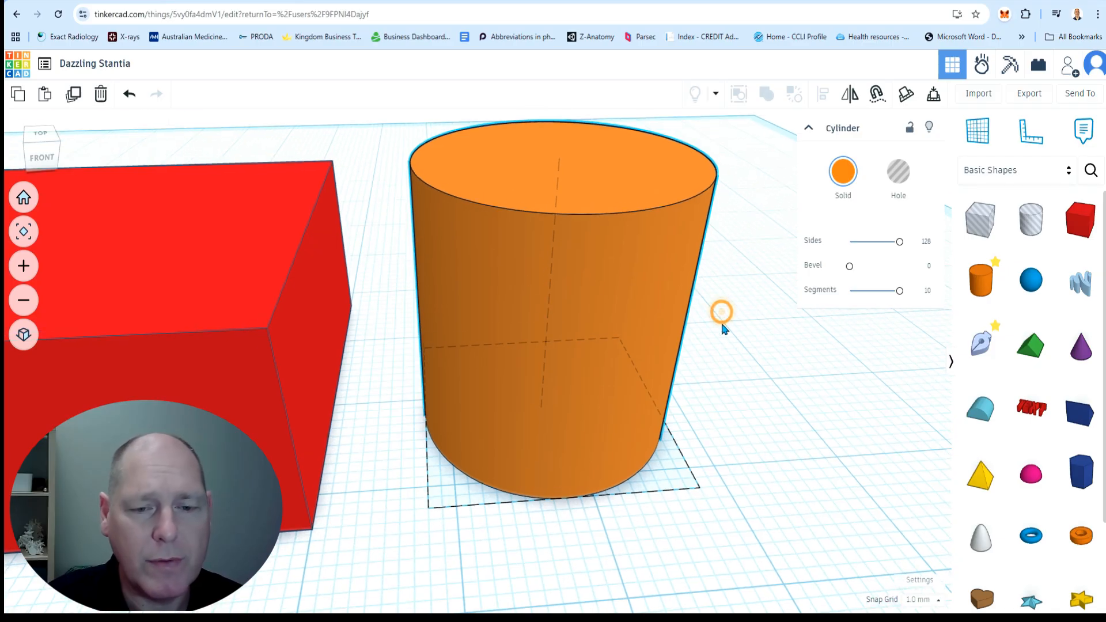
- Try stretching the cylinder's base to 26 by 19 mm from its front right corner, and undo the resize
left_click_drag(700, 486, 767, 481)
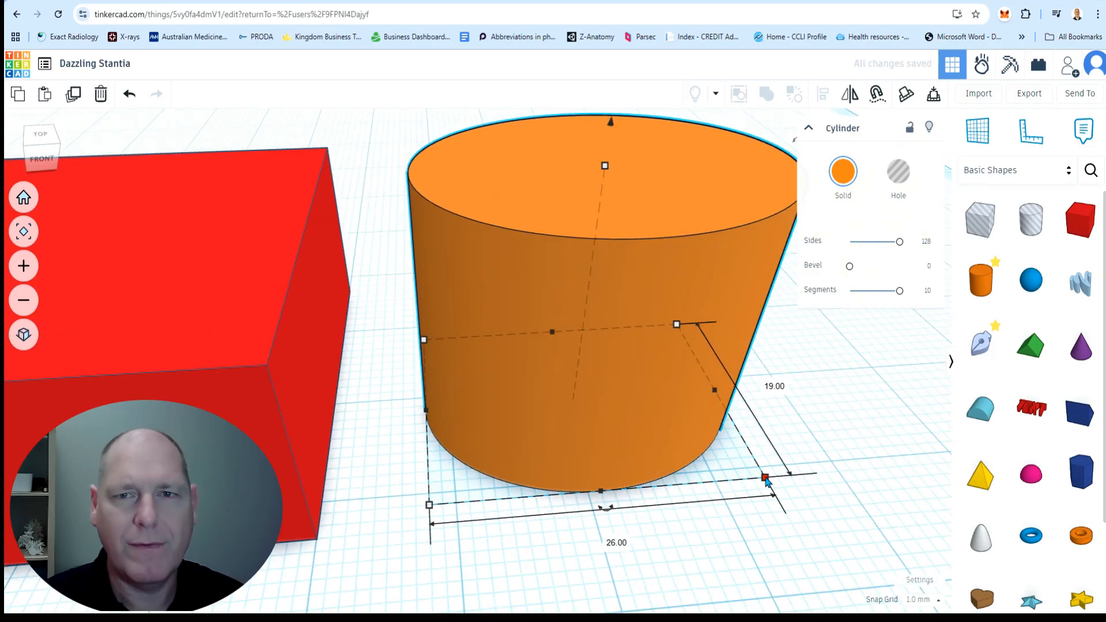
key("ctrl+z")
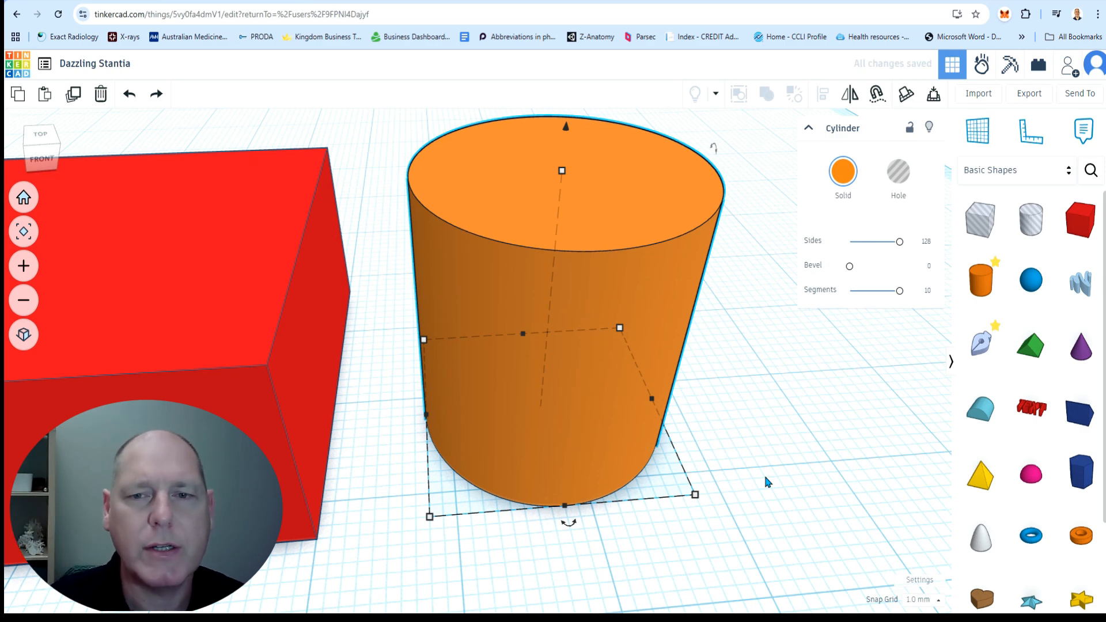
scroll(766, 481, "down", 5)
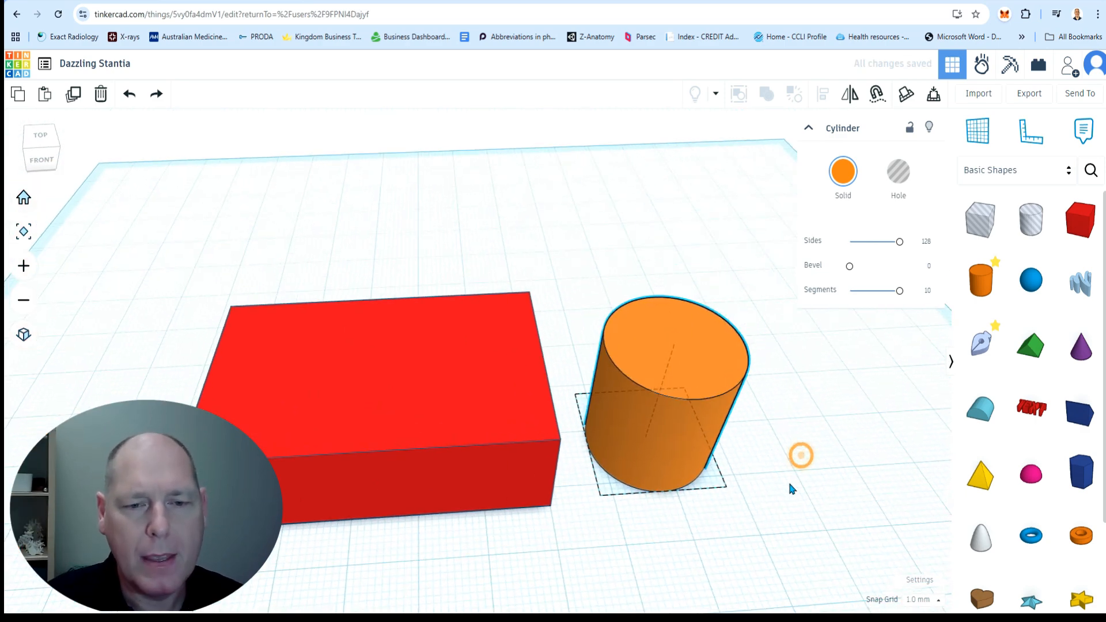
middle_click_drag(790, 484, 742, 432)
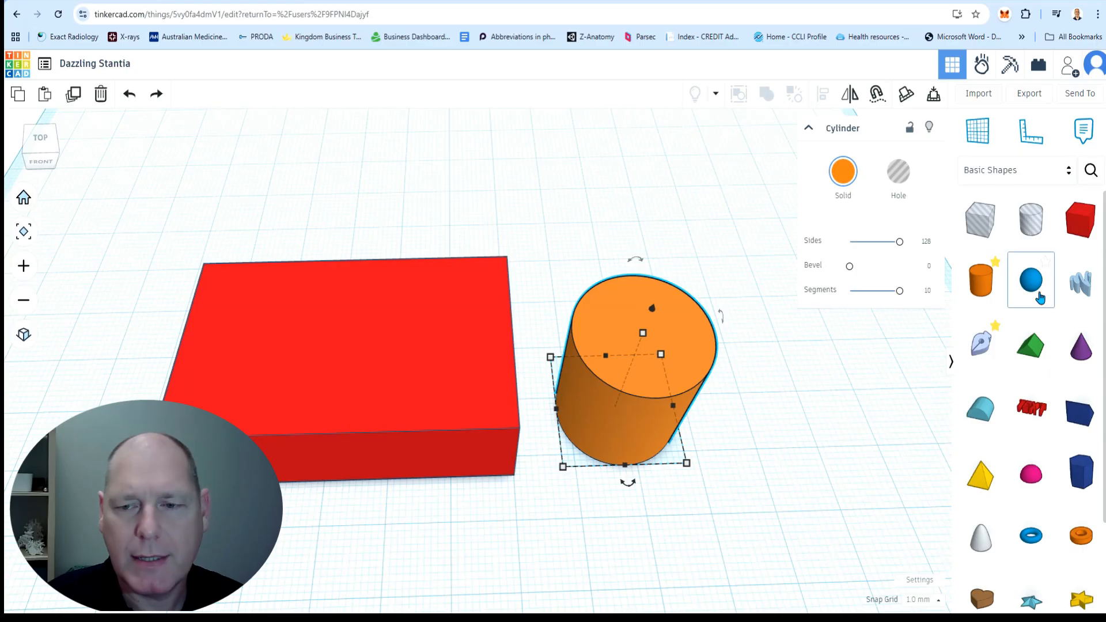
- Place a Round Roof shape to the right of the cylinder, inspect its curved surface, and delete it
left_click_drag(981, 409, 795, 448)
mouse_move(830, 470)
right_mouse_down()
mouse_move(827, 415)
mouse_move(846, 464)
right_mouse_up()
scroll(846, 464, "up", 5)
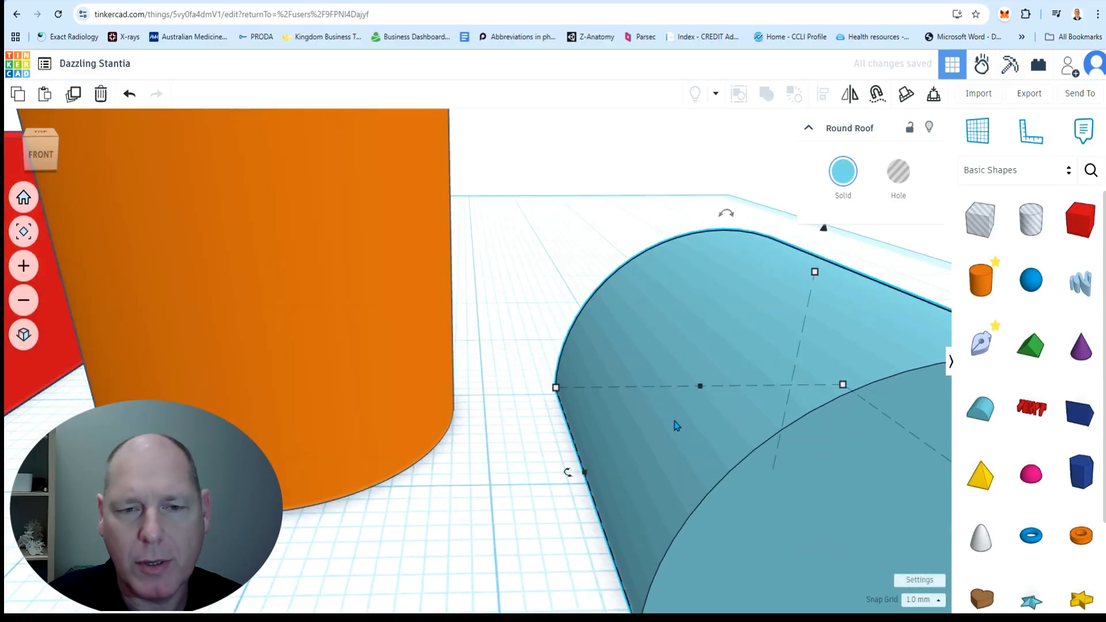
scroll(890, 356, "down", 5)
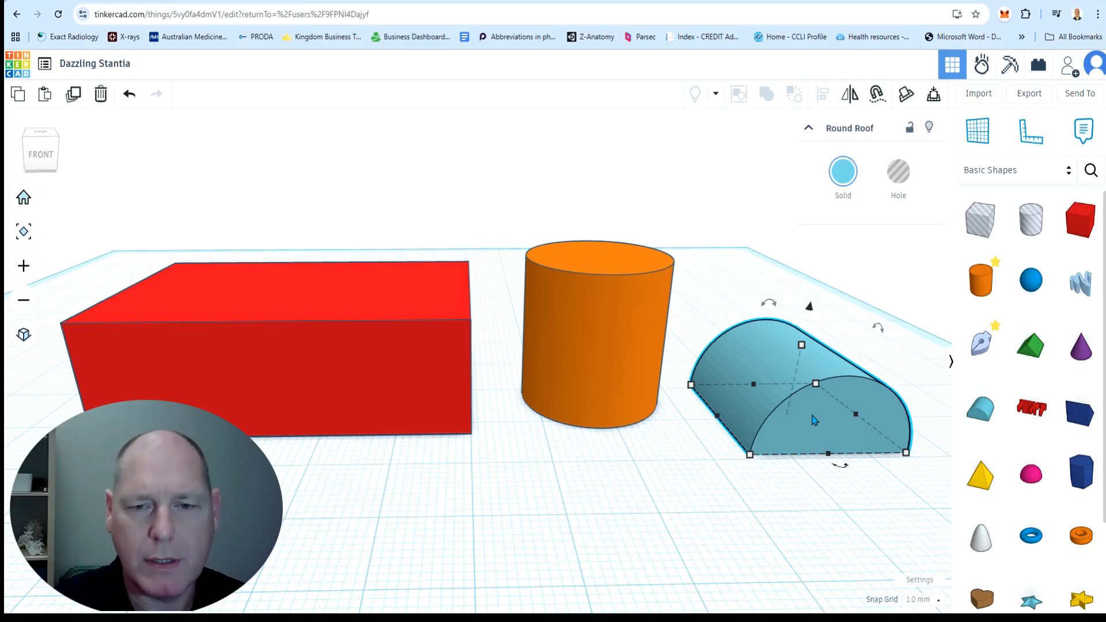
key("Delete")
- Move the cylinder slightly toward the front of the workplane and deselect it
right_click_drag(630, 487, 618, 545)
left_click_drag(609, 408, 637, 434)
left_click(741, 470)
scroll(743, 470, "down", 2)
right_click_drag(818, 446, 676, 398)
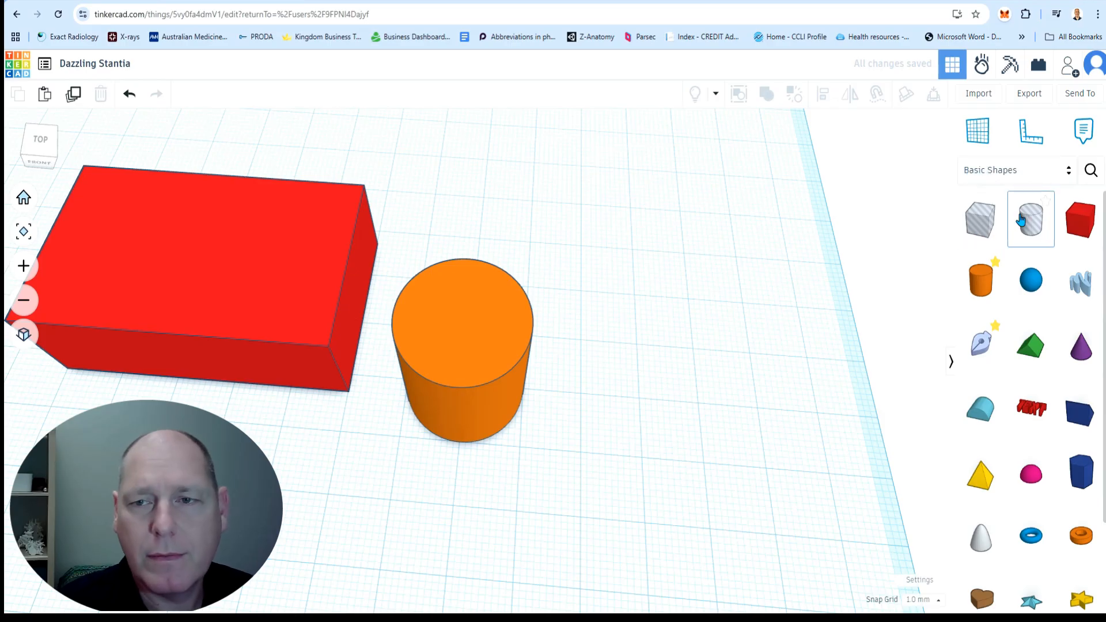
- Place a 20 mm hole box to the right of the cylinder, switching it to solid and back to hole
left_click_drag(980, 228, 618, 396)
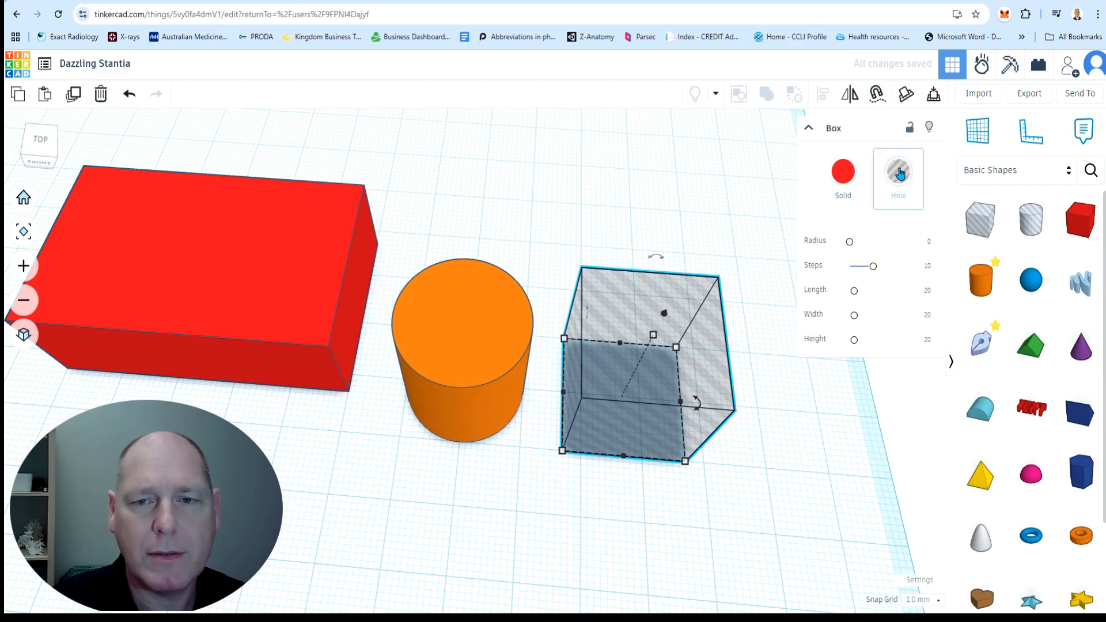
left_click(842, 179)
left_click(899, 171)
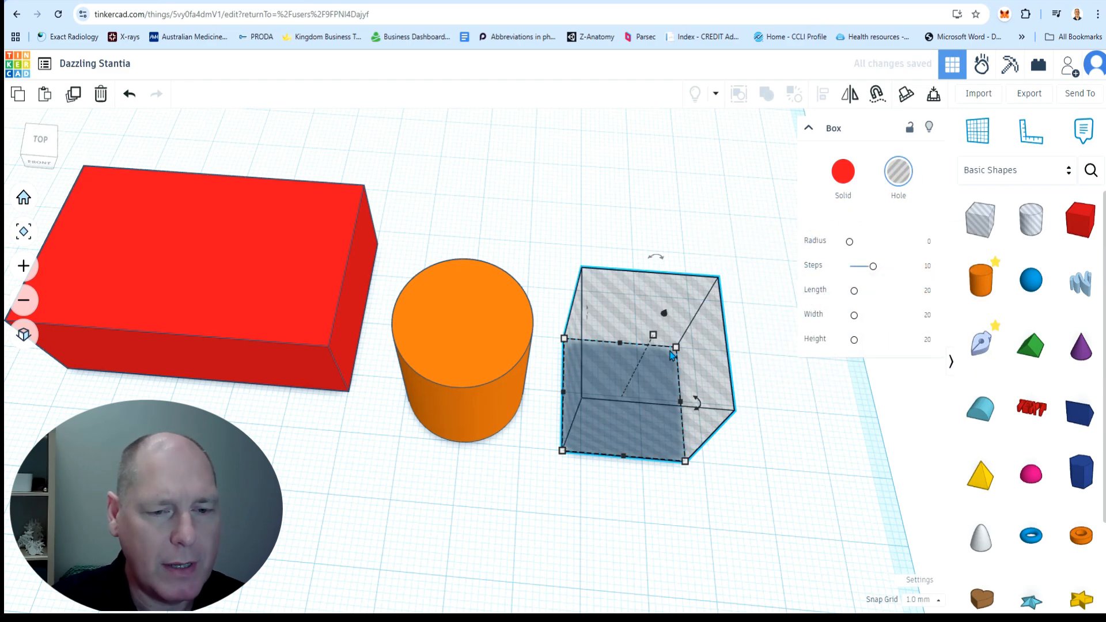
- Move the hole box 17 mm left over the right half of the cylinder and check how the two shapes overlap
left_click_drag(655, 362, 535, 353)
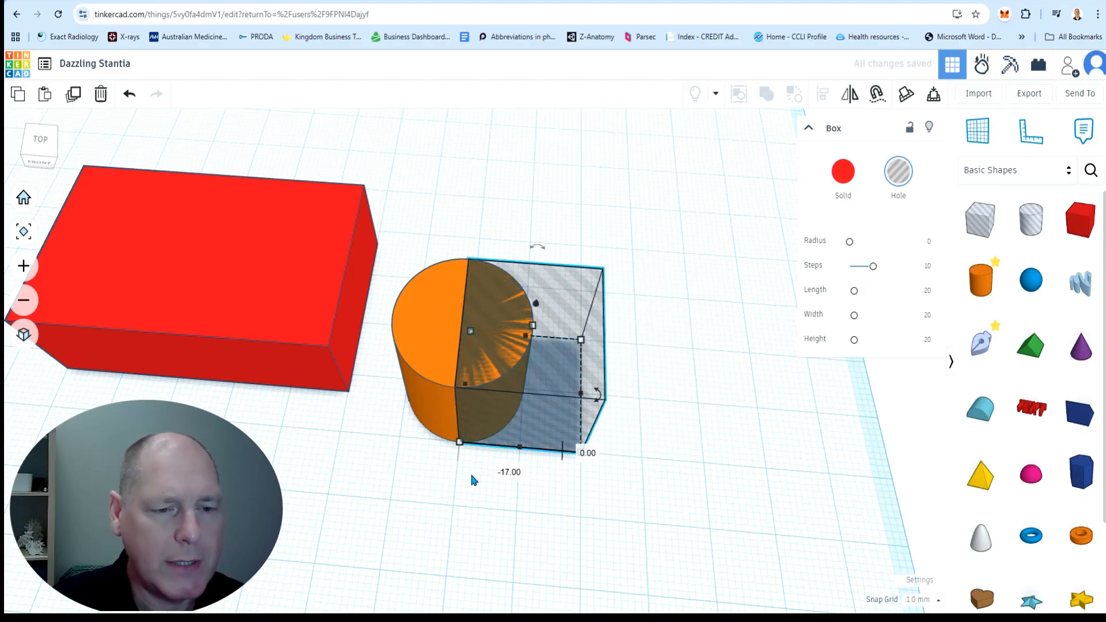
right_click_drag(472, 480, 484, 463)
left_click(443, 349)
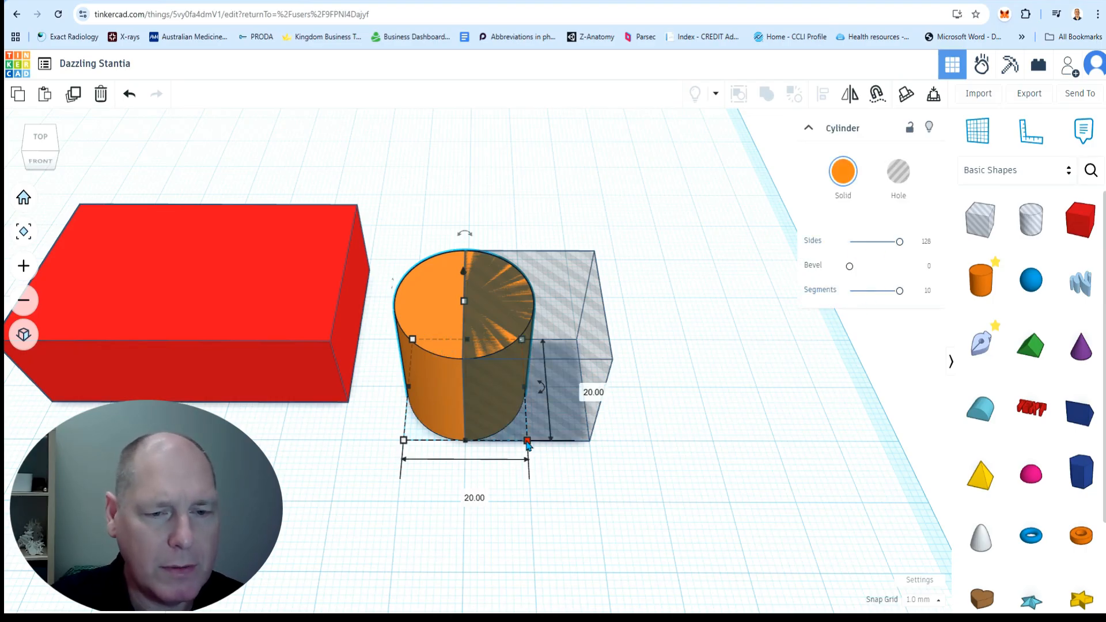
left_click(582, 438)
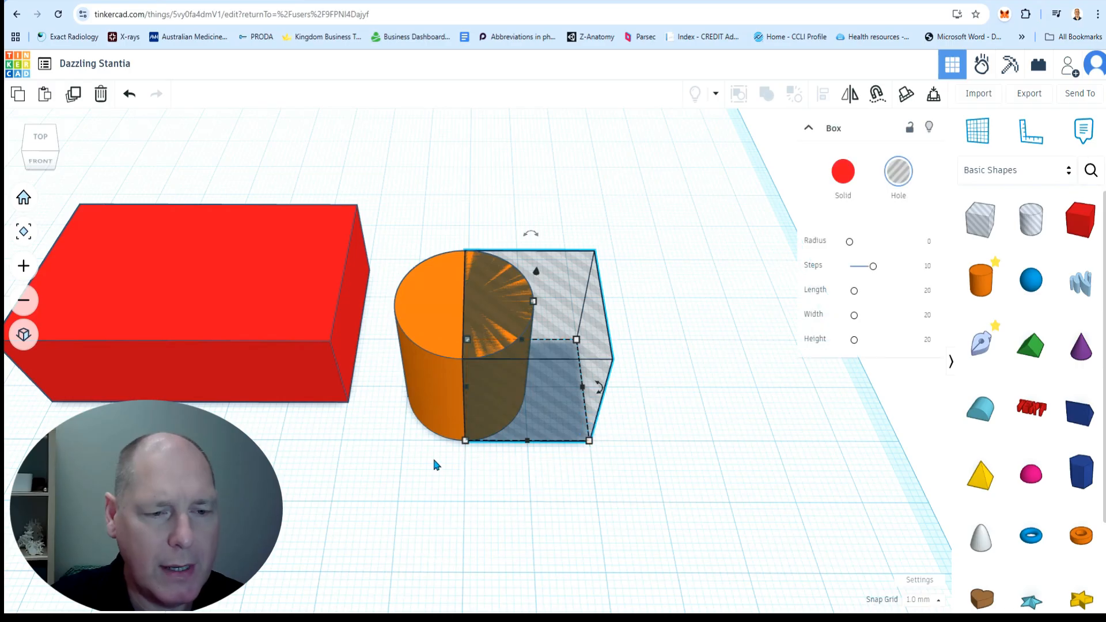
scroll(435, 464, "up", 5)
scroll(536, 408, "down", 5)
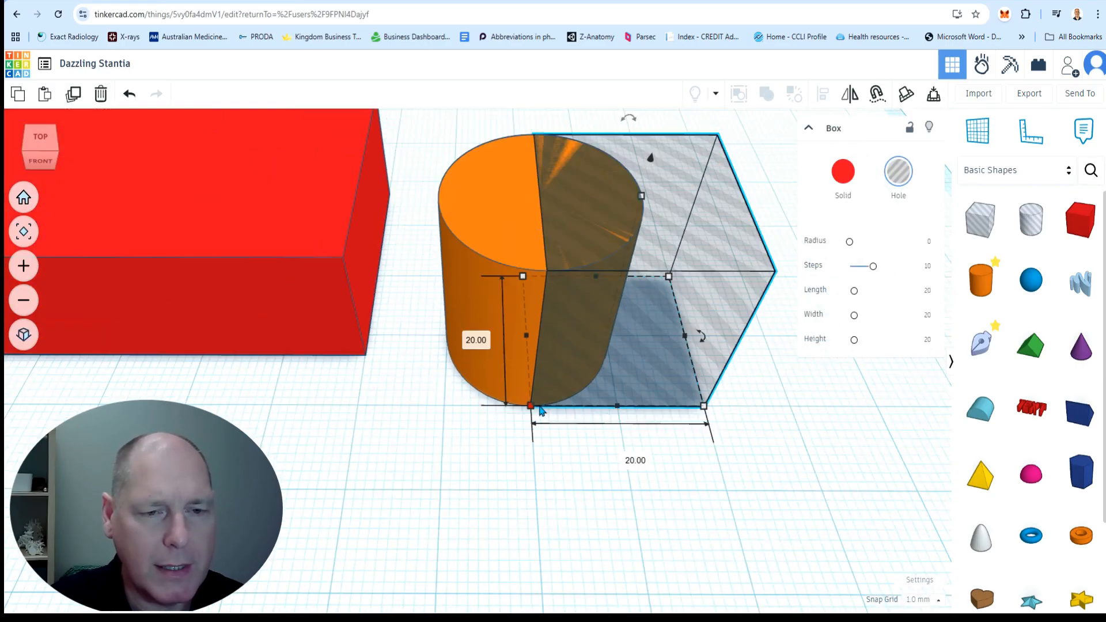
right_click_drag(741, 291, 737, 318)
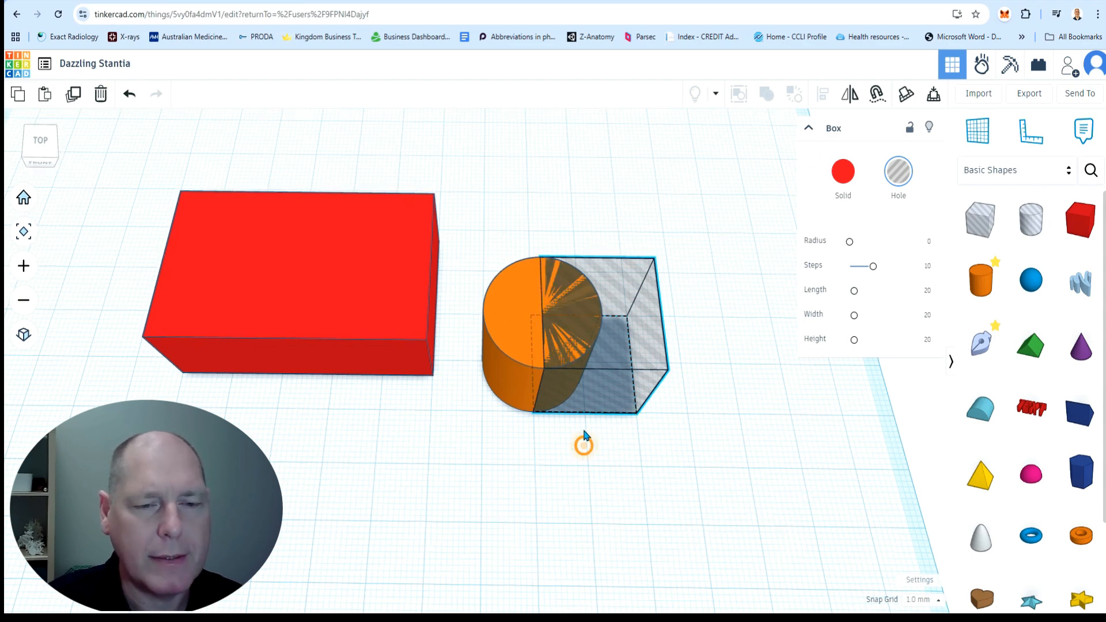
right_click_drag(583, 445, 586, 425)
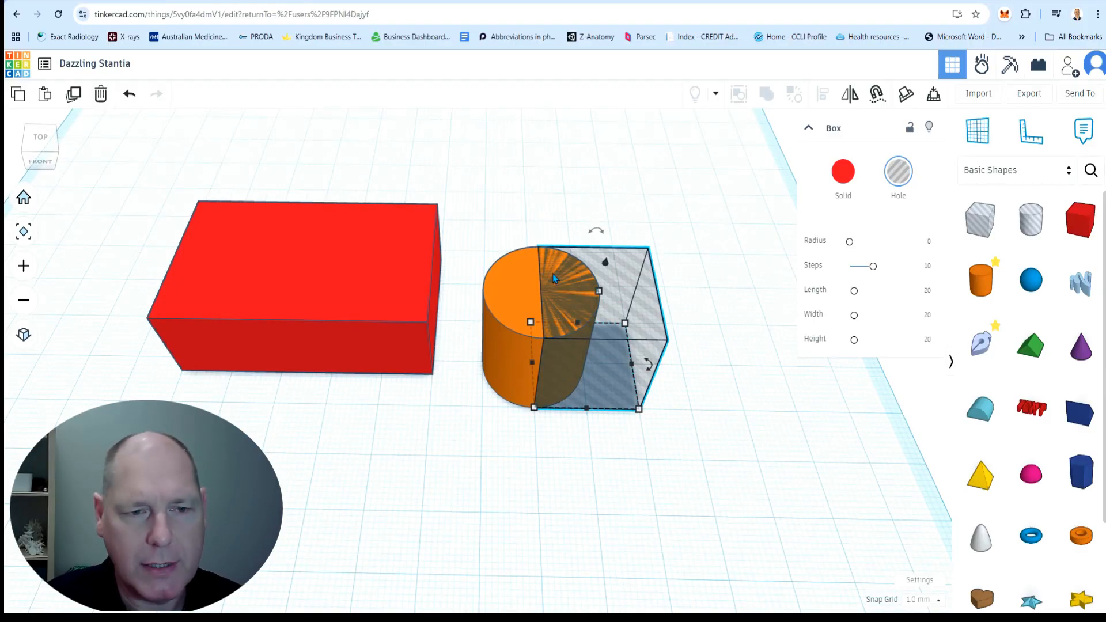
- Group the cylinder and the hole box as a bundle, and change the group type to Union to cut the cylinder
left_click(515, 294)
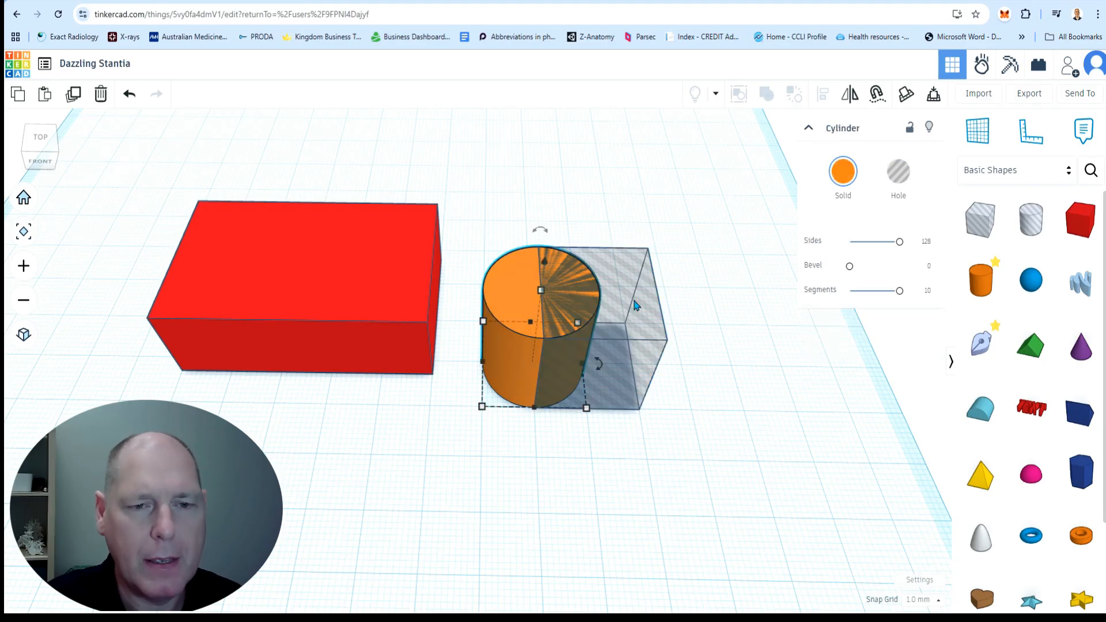
left_click(636, 306, "shift")
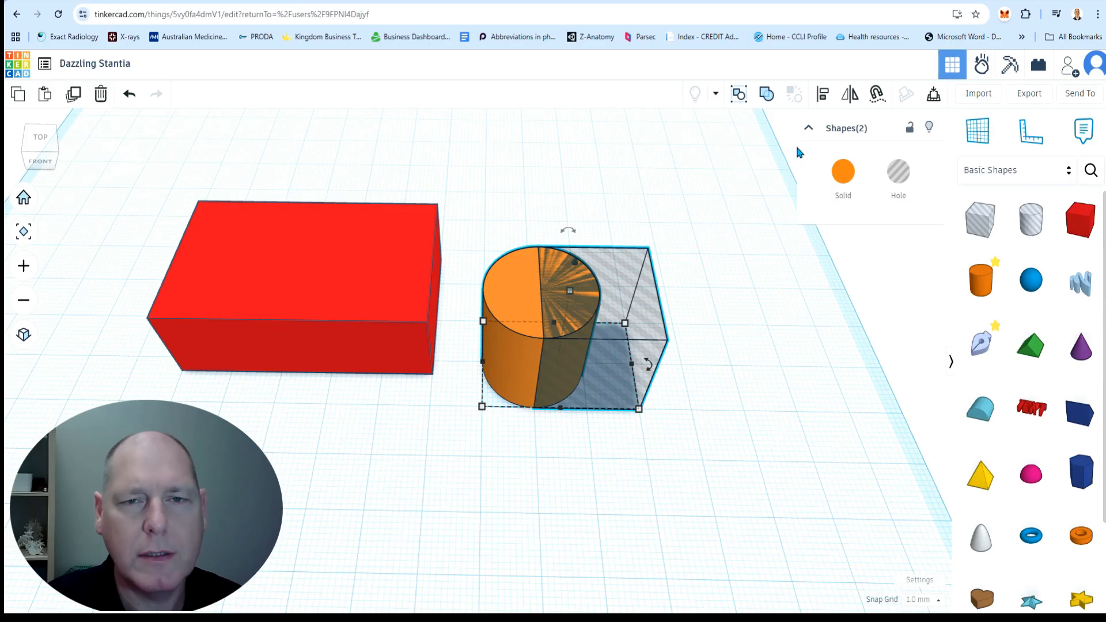
left_click(739, 94)
mouse_move(630, 348)
left_mouse_down()
mouse_move(616, 346)
mouse_move(711, 412)
mouse_move(602, 311)
mouse_move(617, 340)
left_mouse_up()
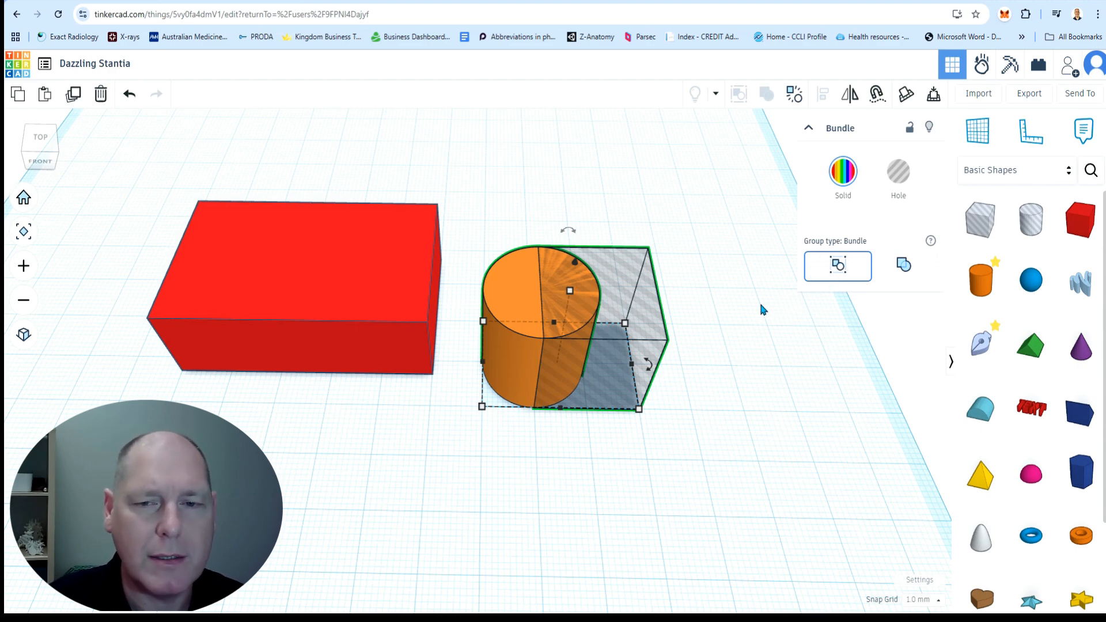
left_click(904, 267)
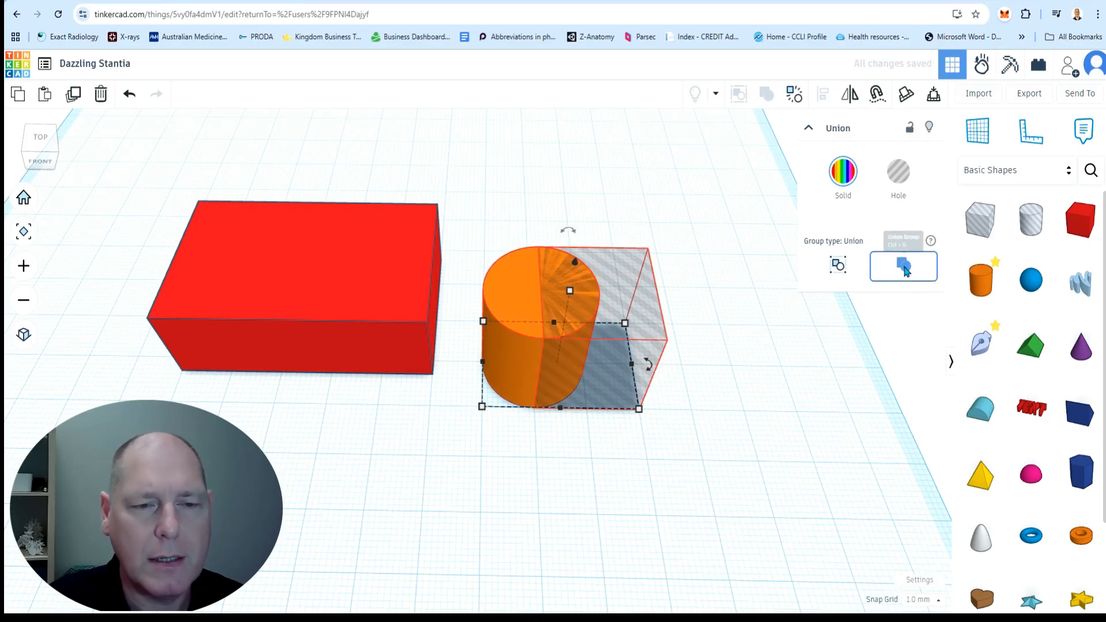
left_click(595, 352)
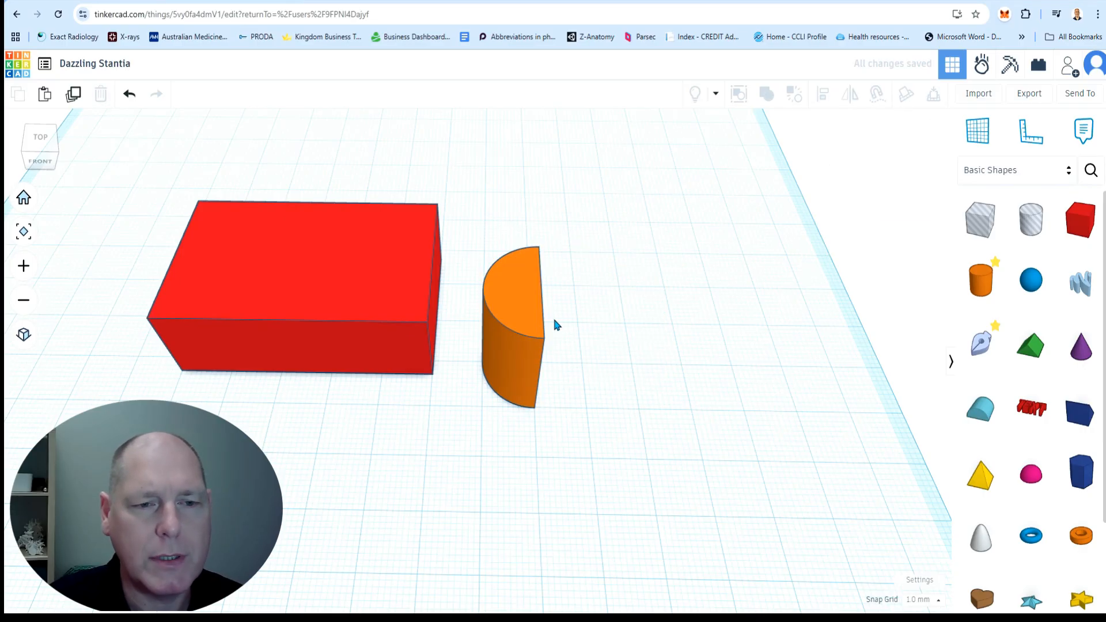
- Rotate the orange half cylinder about its front-to-back axis so it lies with the flat side facing down
left_click(522, 324)
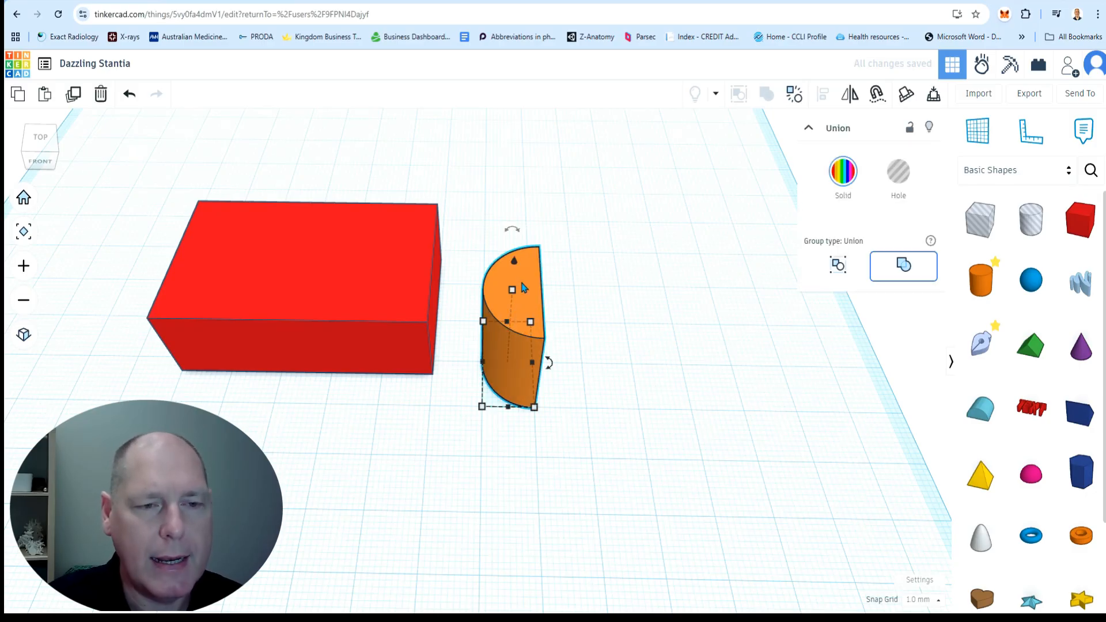
left_click_drag(515, 232, 597, 299)
scroll(512, 349, "up", 5)
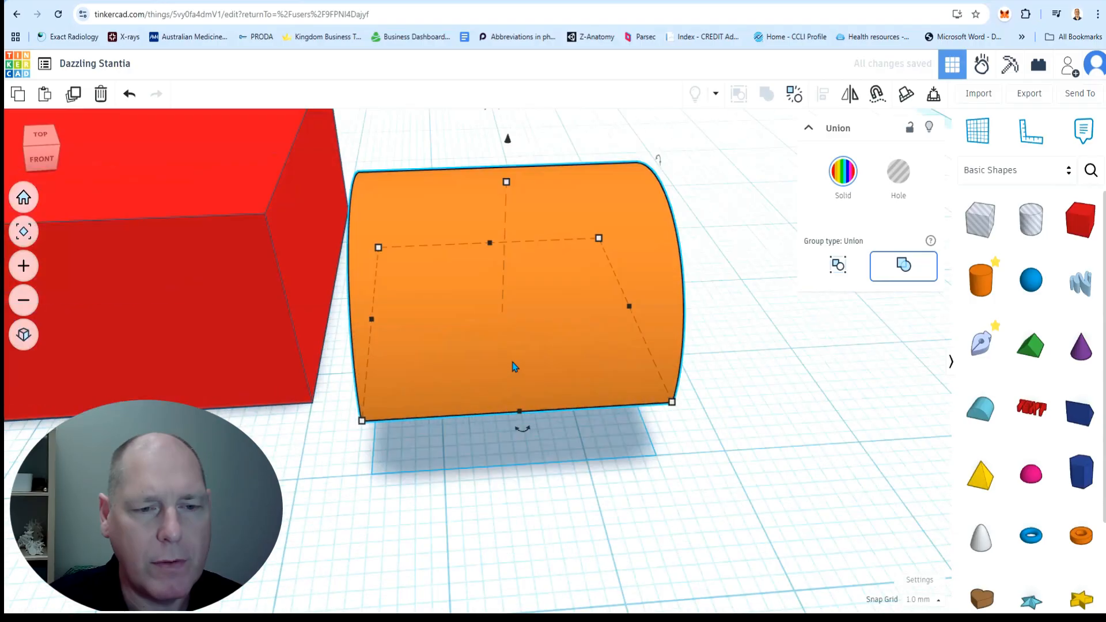
scroll(515, 362, "down", 5)
right_click_drag(524, 363, 653, 341)
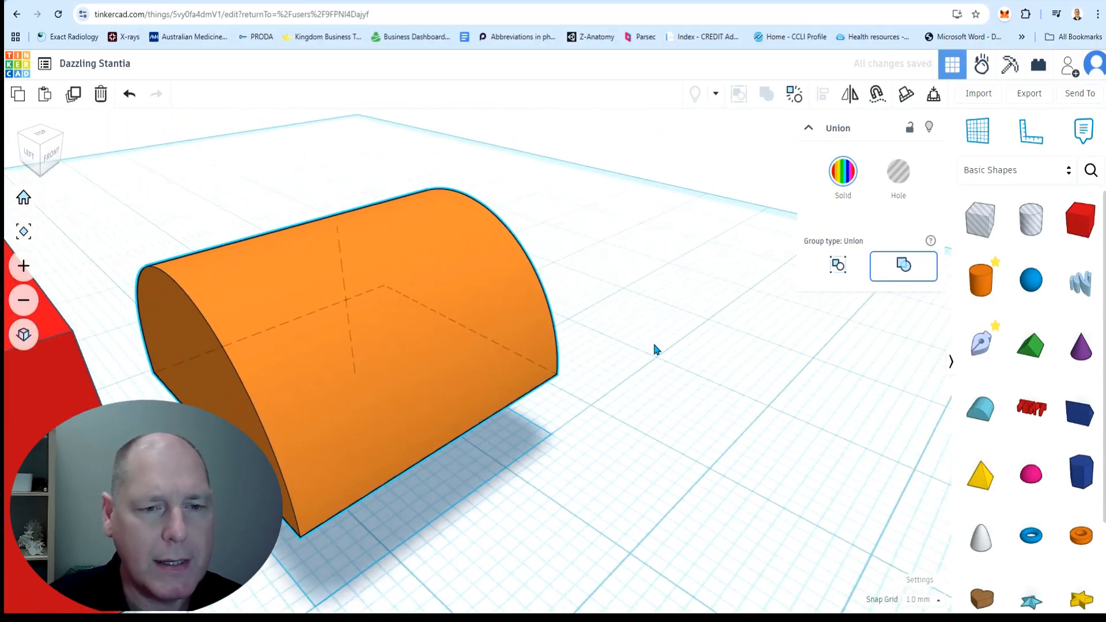
- Place a Round Roof beside the rotated half cylinder, compare the smoothness of their curves, and delete the roof
left_click(981, 408)
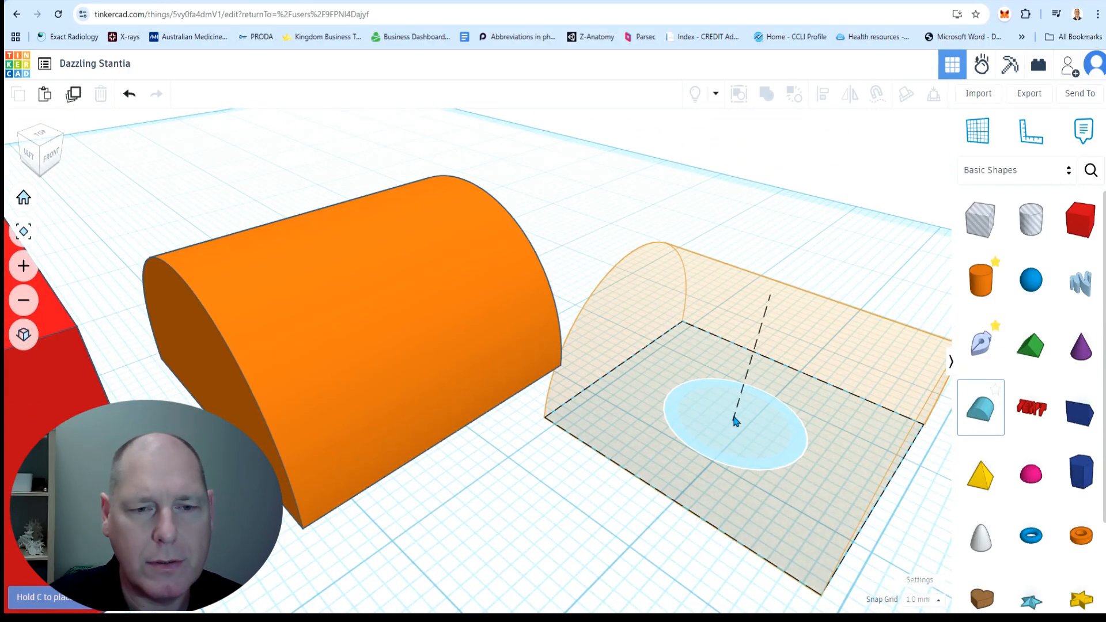
left_click(703, 336)
scroll(717, 351, "up", 4)
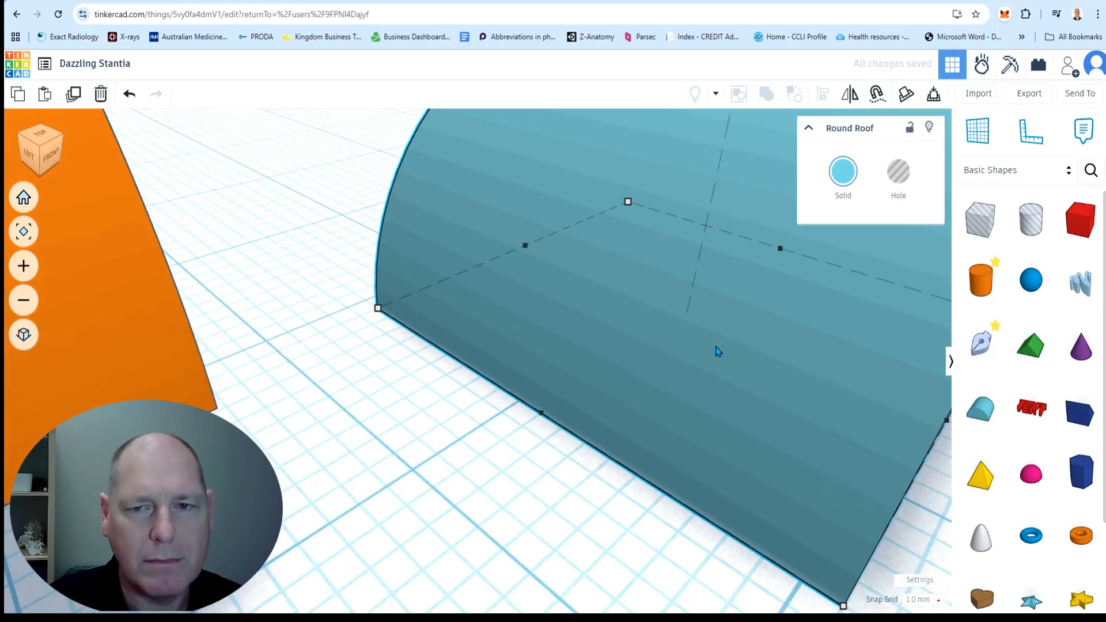
scroll(717, 352, "down", 4)
right_click_drag(706, 415, 776, 341)
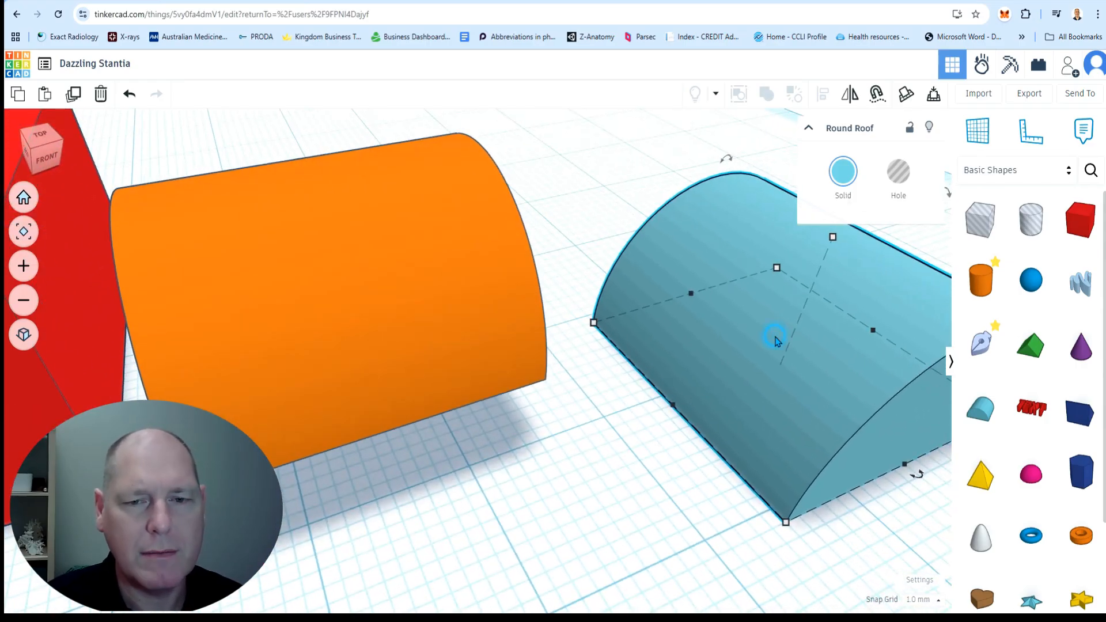
key("Delete")
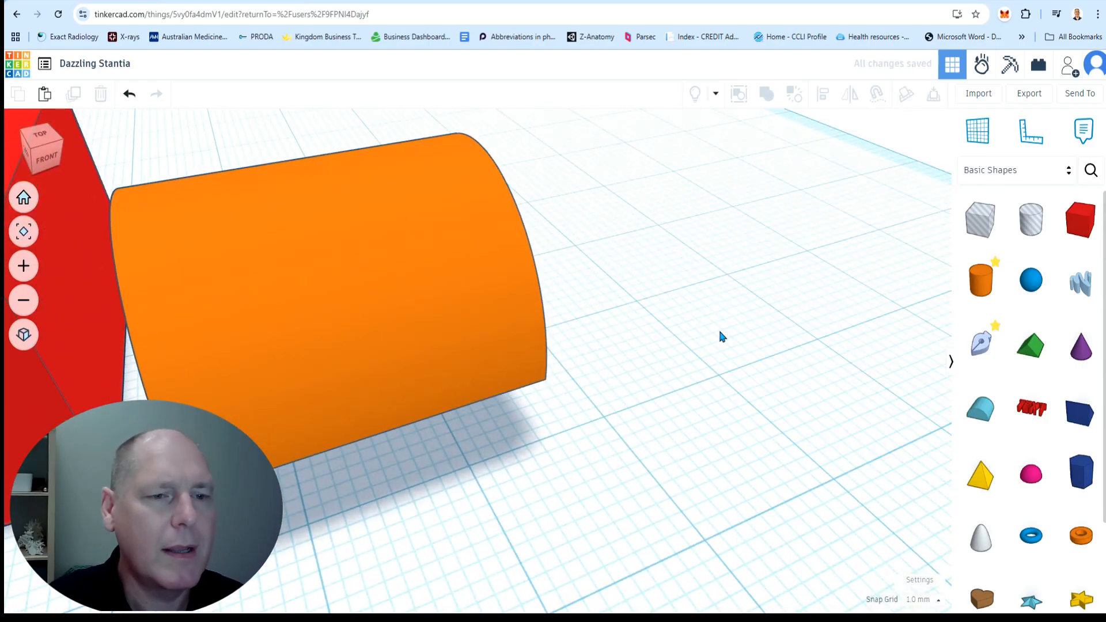
- Drop the orange half cylinder onto the workplane and check how it sits from several angles
scroll(719, 330, "down", 5)
right_click_drag(716, 339, 627, 321)
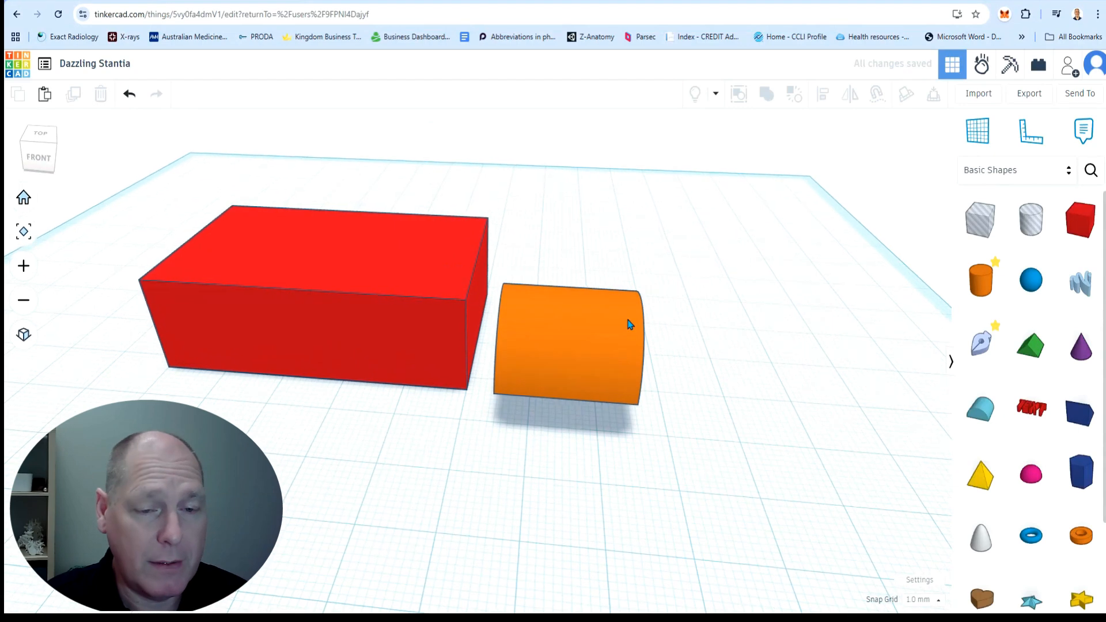
left_click(627, 323)
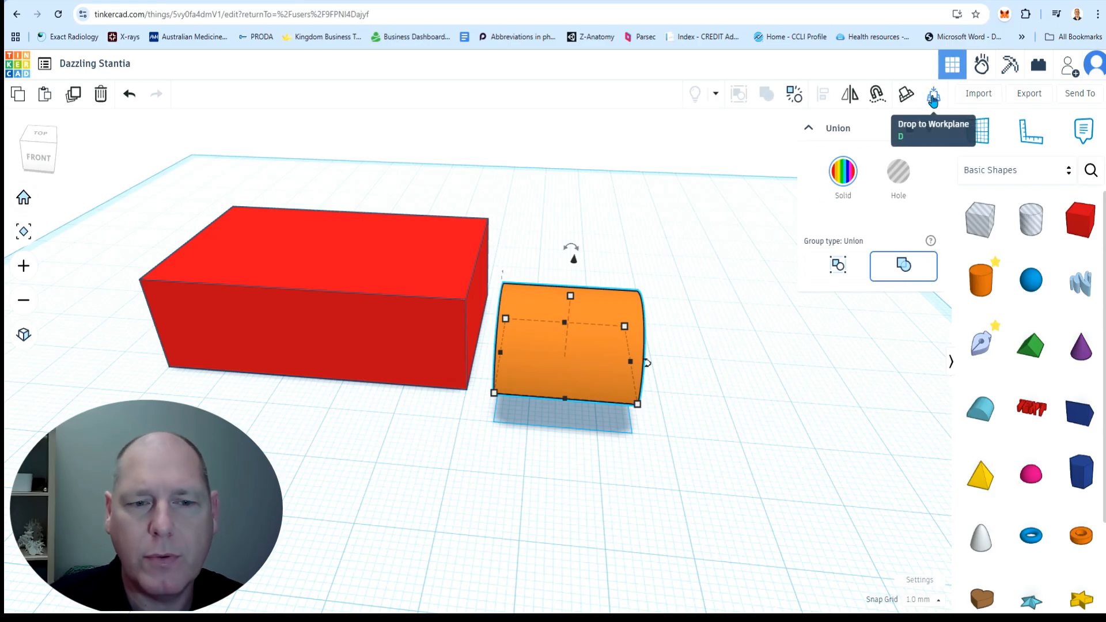
key("d")
right_click_drag(705, 399, 522, 398)
scroll(547, 390, "up", 5)
right_click_drag(703, 370, 887, 438)
scroll(680, 398, "down", 5)
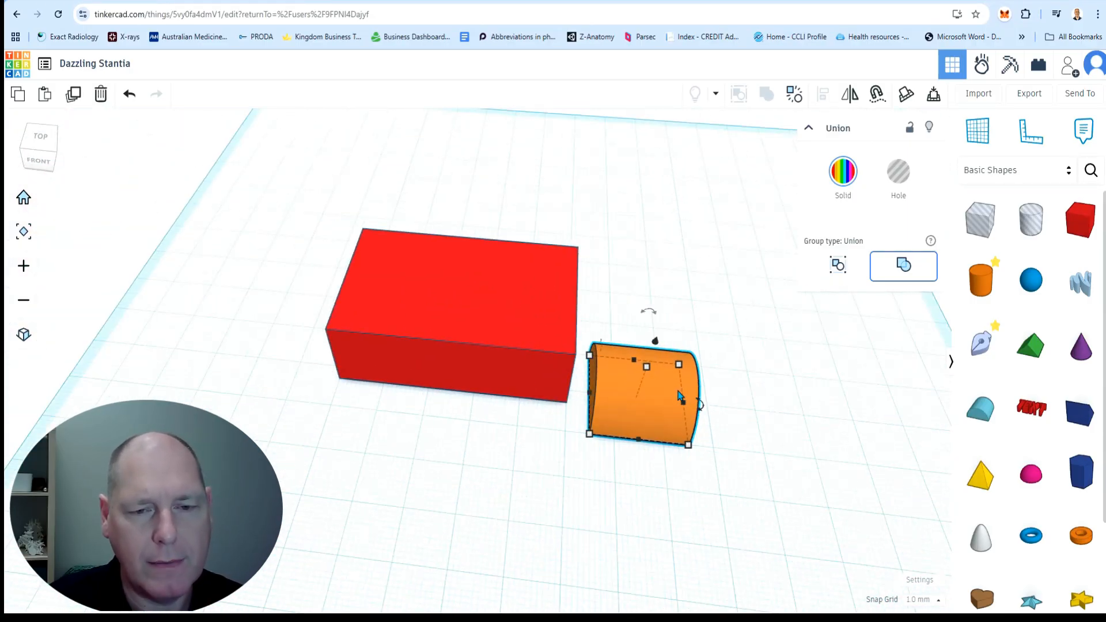
- Move the half cylinder inside the red box and drop it to the workplane
left_click_drag(658, 351, 492, 215)
key("d")
right_click_drag(640, 336, 586, 330)
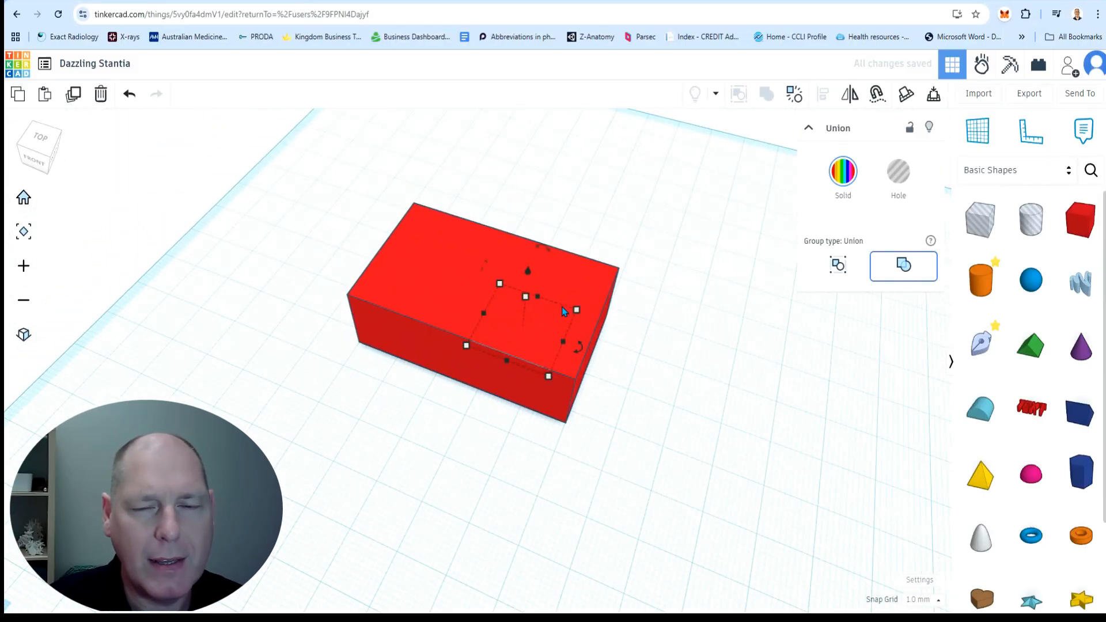
scroll(652, 315, "up", 3)
right_click_drag(646, 321, 681, 315)
- Hide the red box and move the half cylinder 60 mm right and 5 mm back, out of the box's area
left_click(655, 243)
left_click(582, 267)
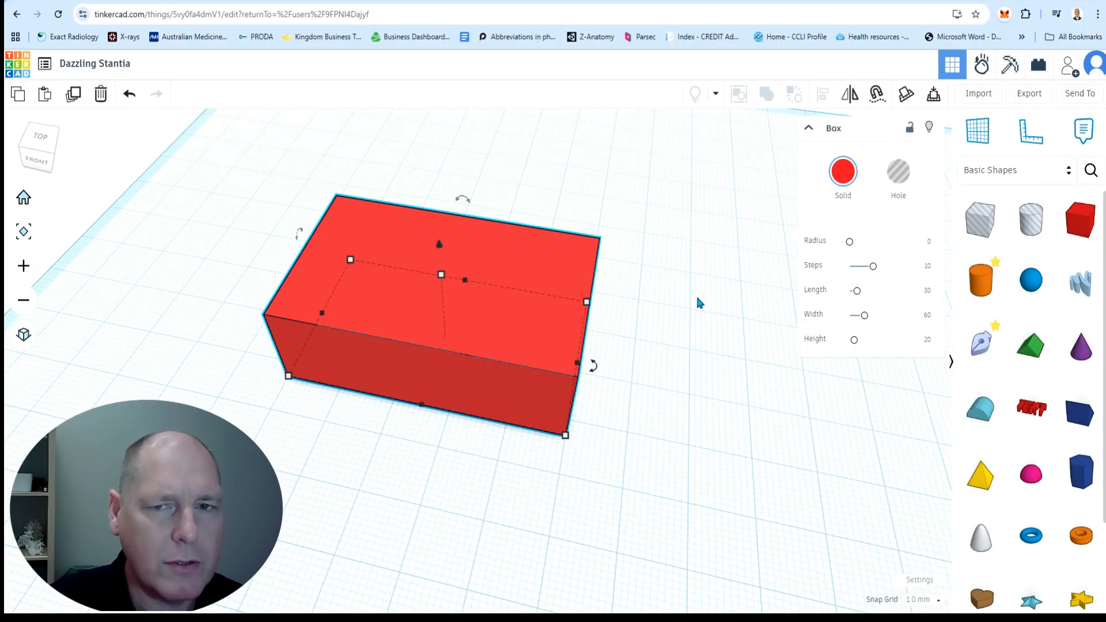
left_click(688, 219)
left_click(594, 259)
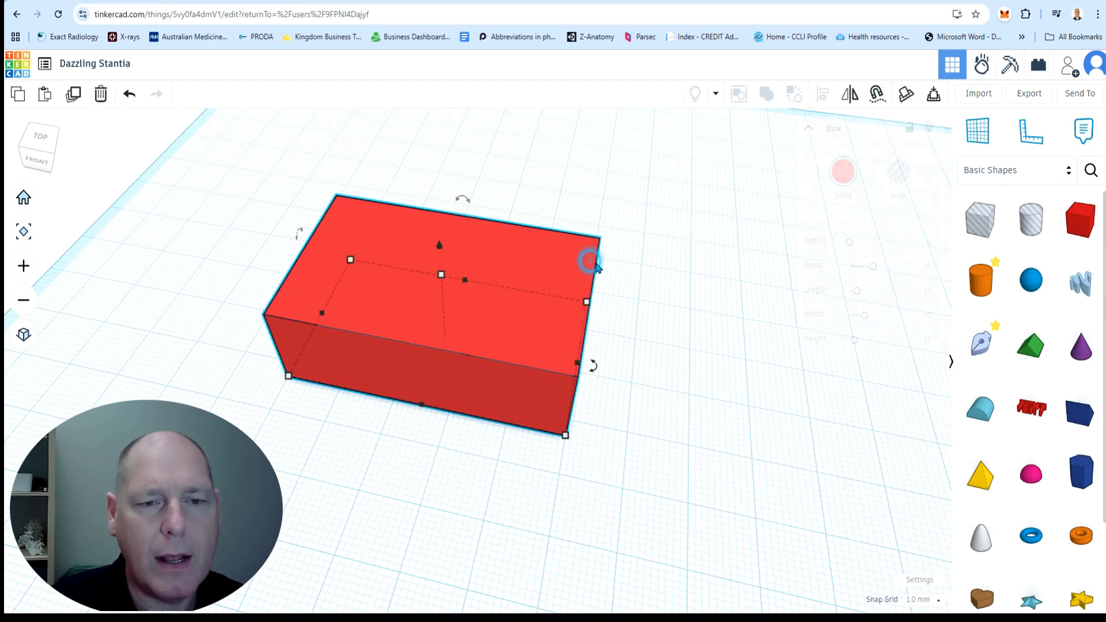
left_click(929, 128)
left_click_drag(515, 310, 791, 364)
scroll(609, 357, "down", 3)
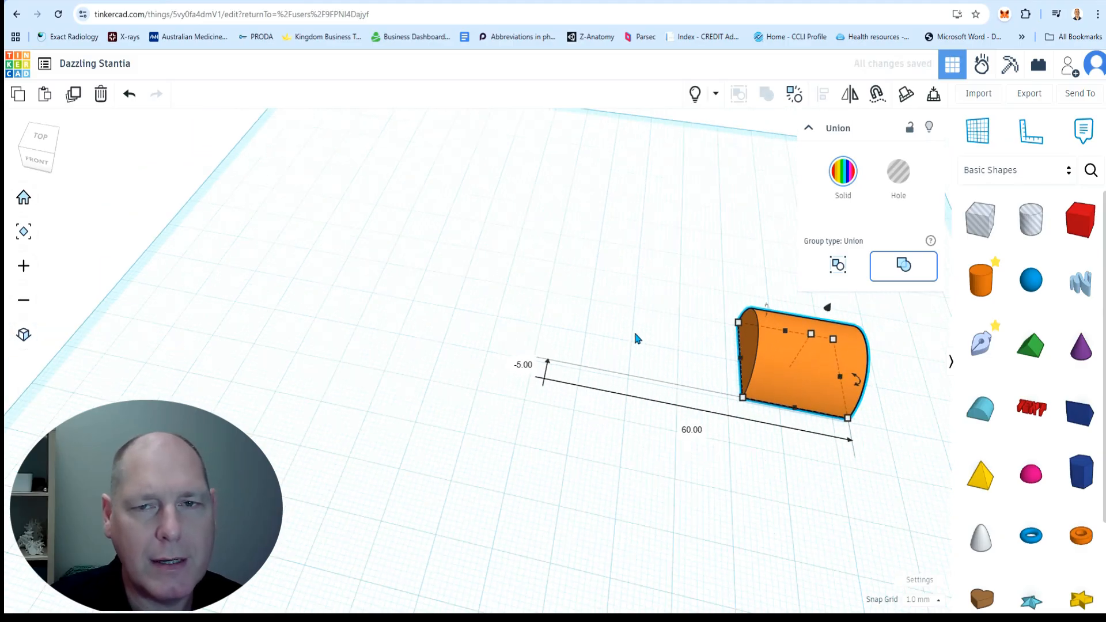
scroll(650, 312, "down", 2)
middle_click_drag(651, 312, 516, 300)
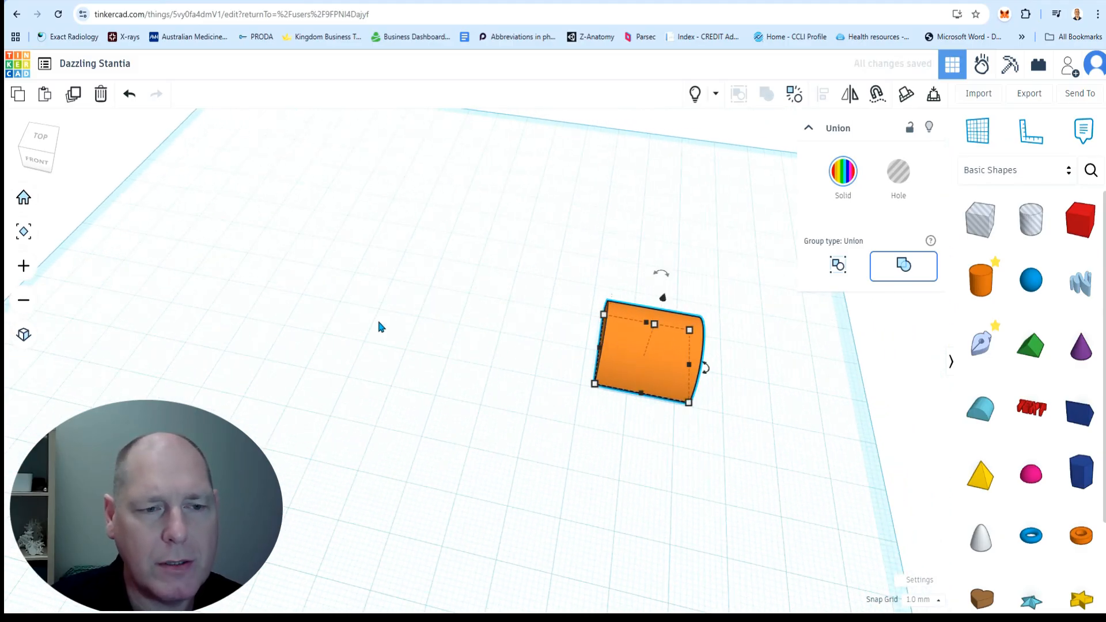
- Show the hidden red box and move it 35 mm right and 4 mm forward to enclose the half cylinder, first brought closer
left_click(693, 95)
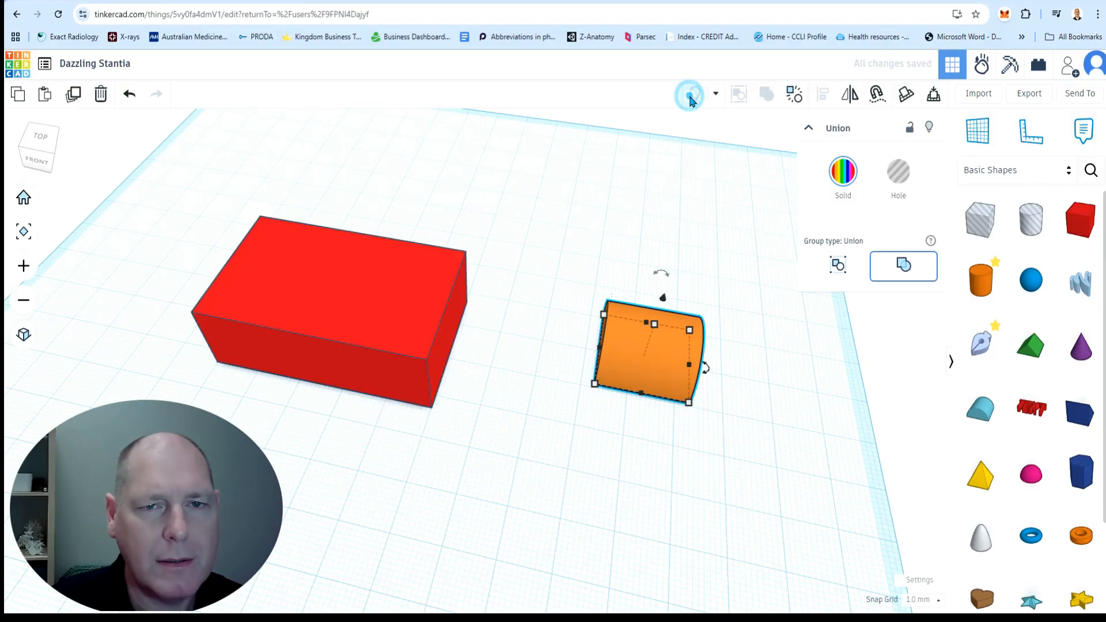
left_click_drag(600, 360, 463, 374)
left_click_drag(267, 299, 417, 340)
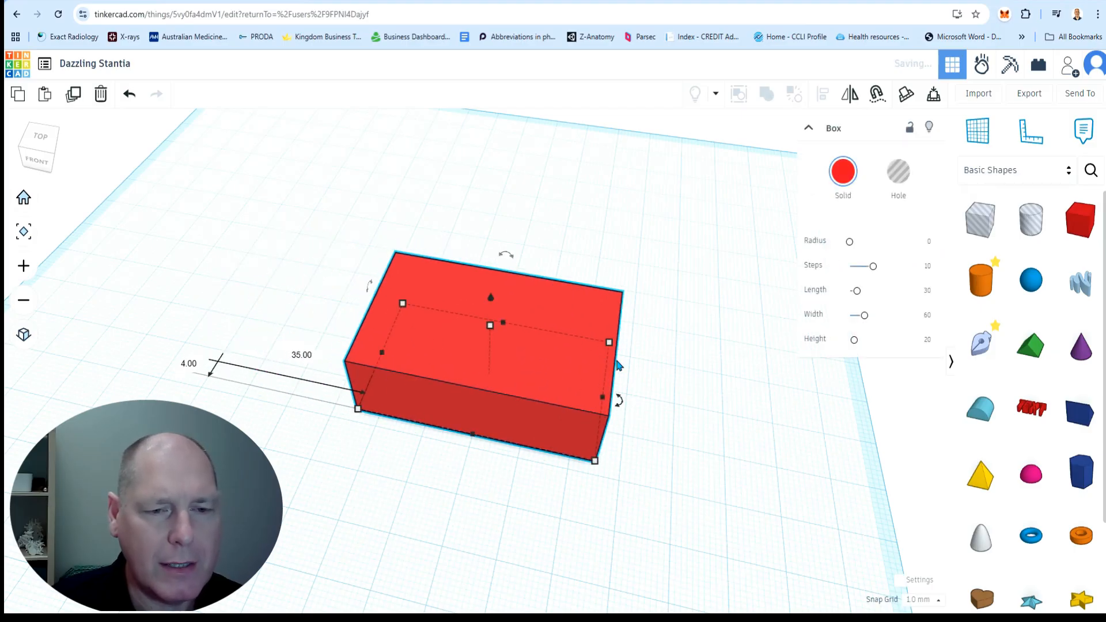
left_click(669, 371)
left_click(615, 337)
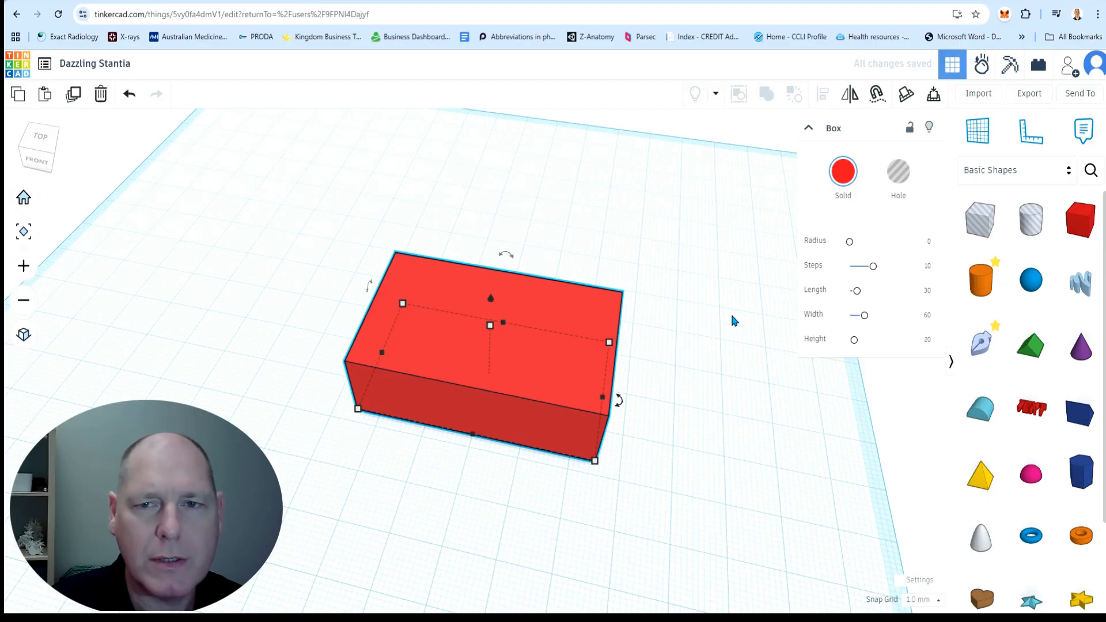
- Turn the box into a hole temporarily, shift it 2 mm back around the half cylinder, and make it solid again
left_click(905, 175)
right_click_drag(665, 398, 700, 454)
scroll(605, 387, "up", 4)
mouse_move(594, 408)
left_mouse_down()
mouse_move(694, 366)
mouse_move(570, 396)
mouse_move(596, 397)
left_mouse_up()
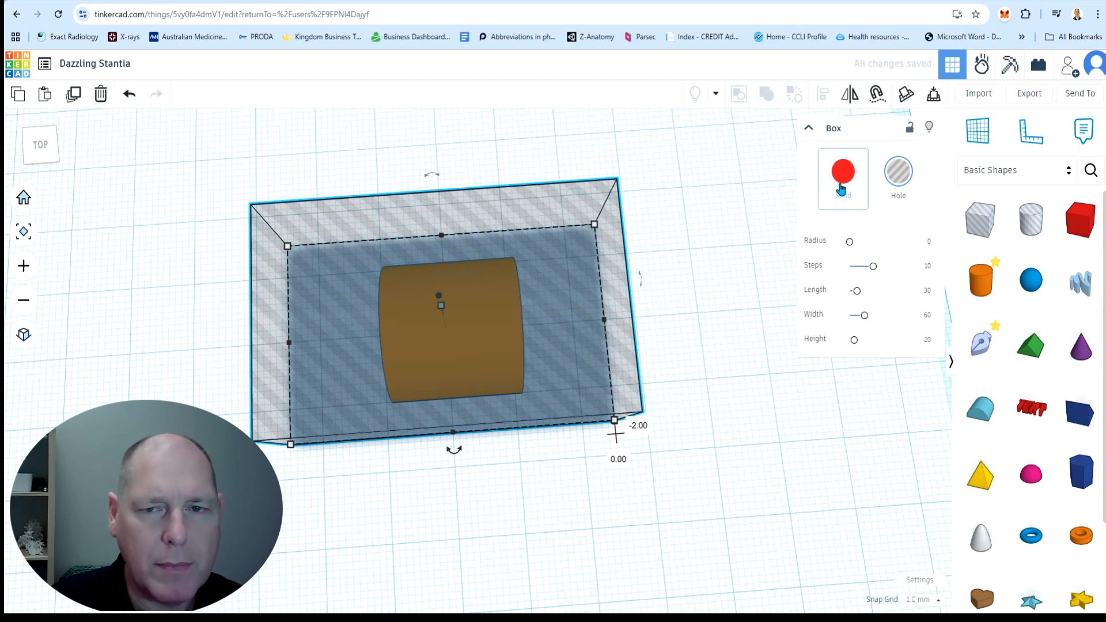
left_click(840, 189)
- Turn the half cylinder inside the red box into a hole, hiding the box only while making the change
left_click(644, 473)
right_click_drag(669, 487, 617, 388)
left_click(618, 385)
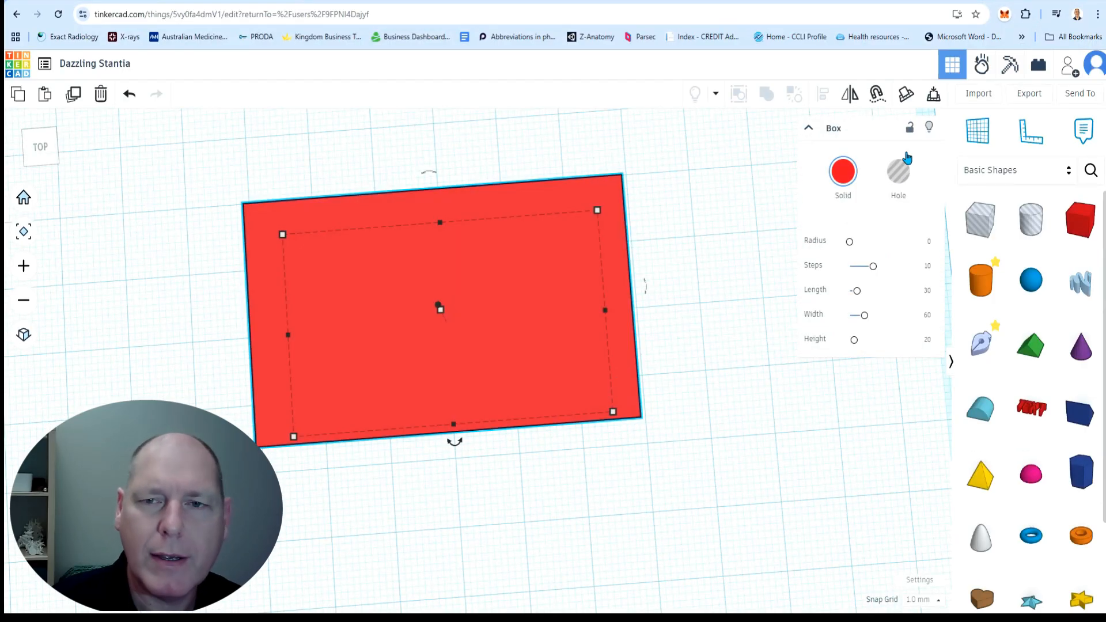
left_click(931, 130)
left_click(485, 308)
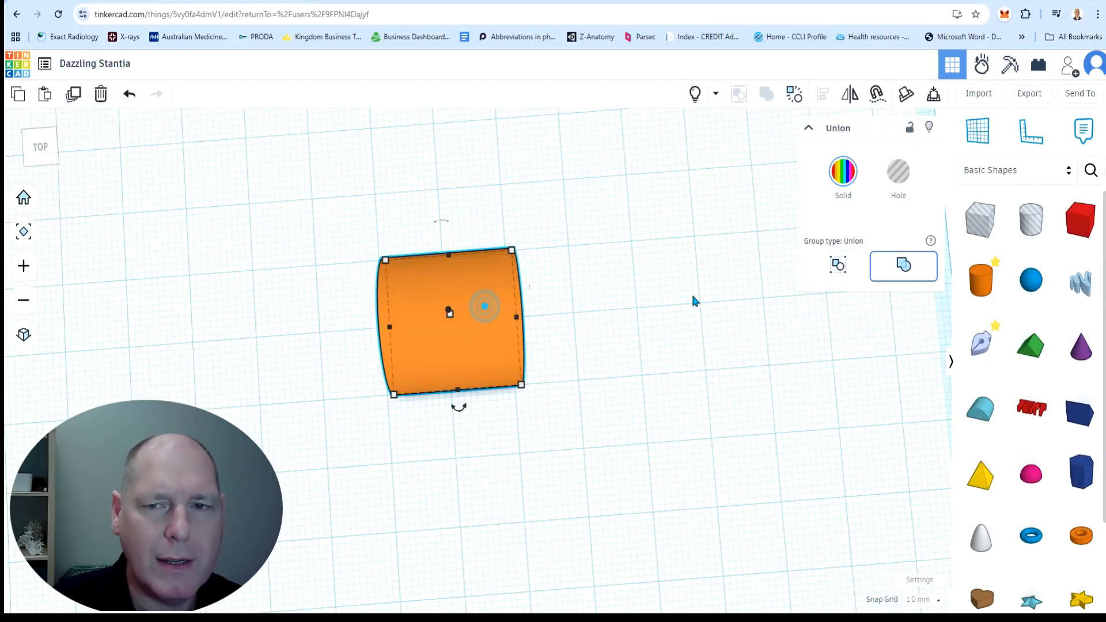
left_click(904, 179)
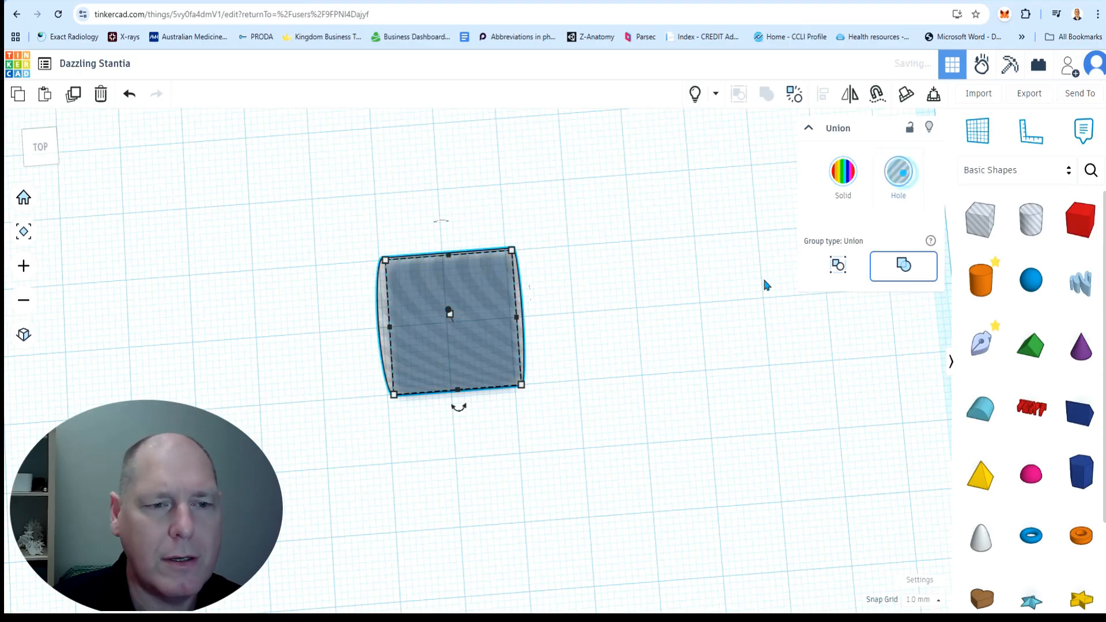
left_click(697, 95)
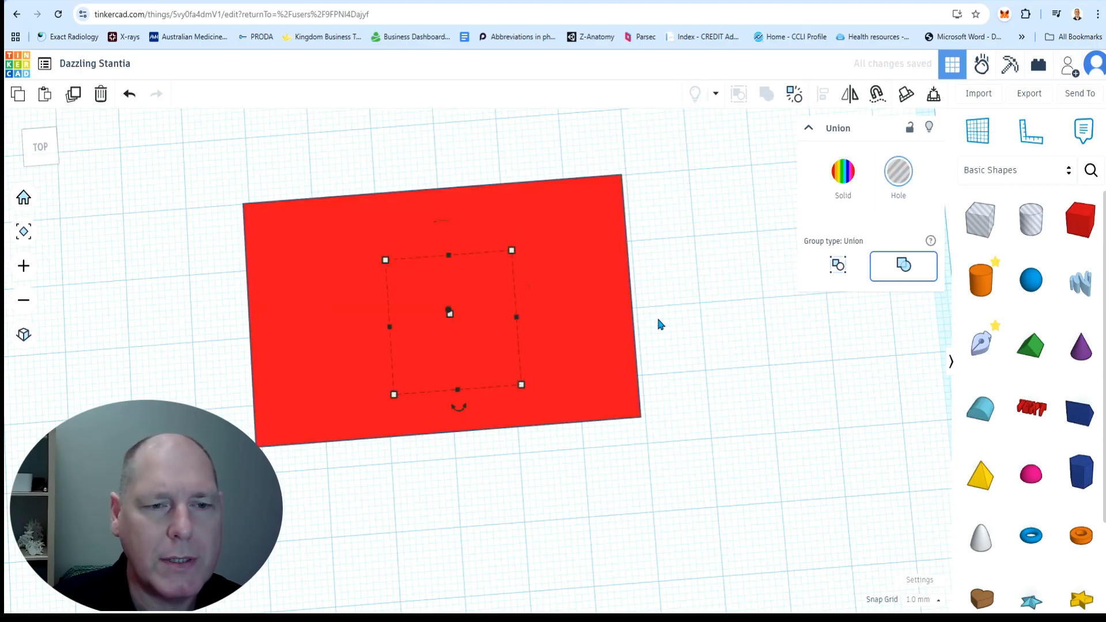
- Select the red box together with the half-cylinder hole and combine them as a Union group to cut the cavity
right_click_drag(718, 329, 655, 50)
right_click_drag(519, 394, 829, 429)
left_click(52, 145)
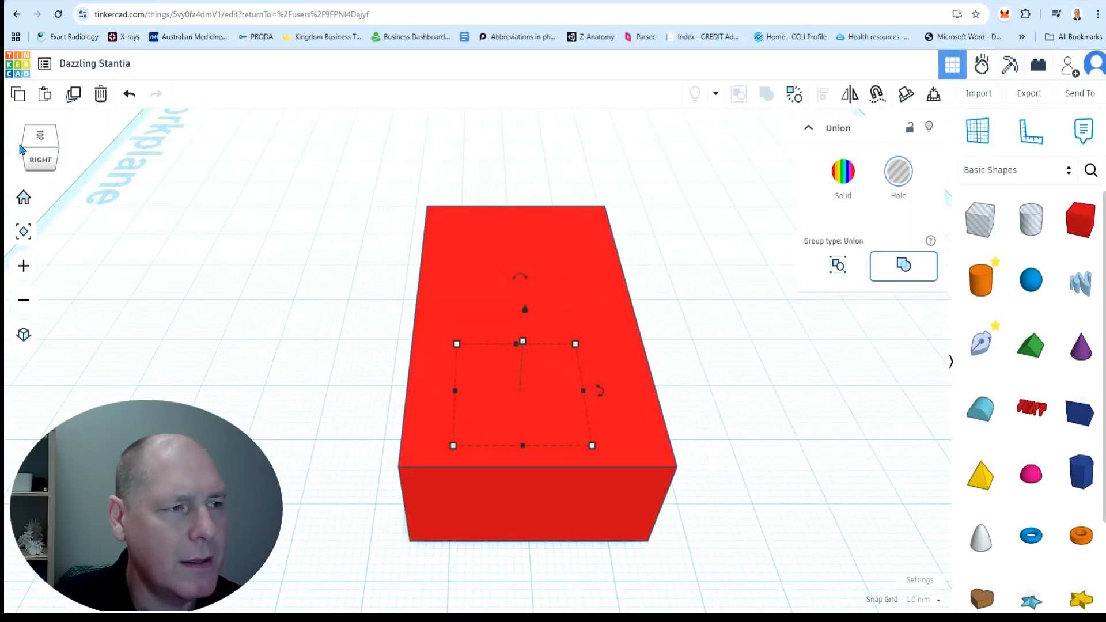
left_click(25, 150)
right_click_drag(521, 445, 763, 503)
scroll(762, 503, "down", 2)
left_click_drag(430, 170, 679, 527)
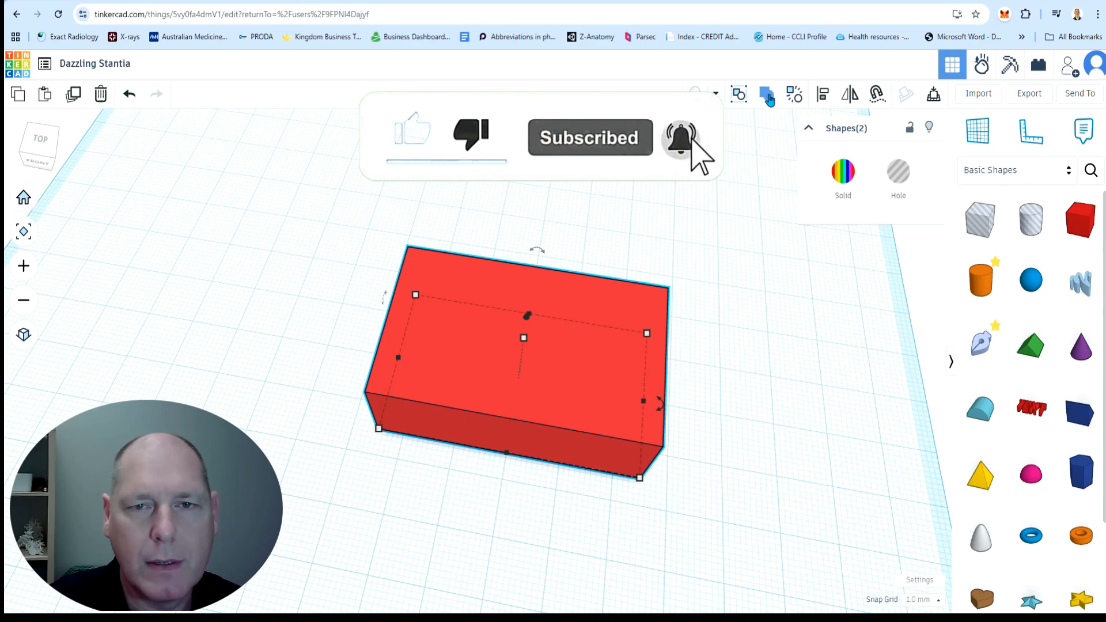
left_click(767, 96)
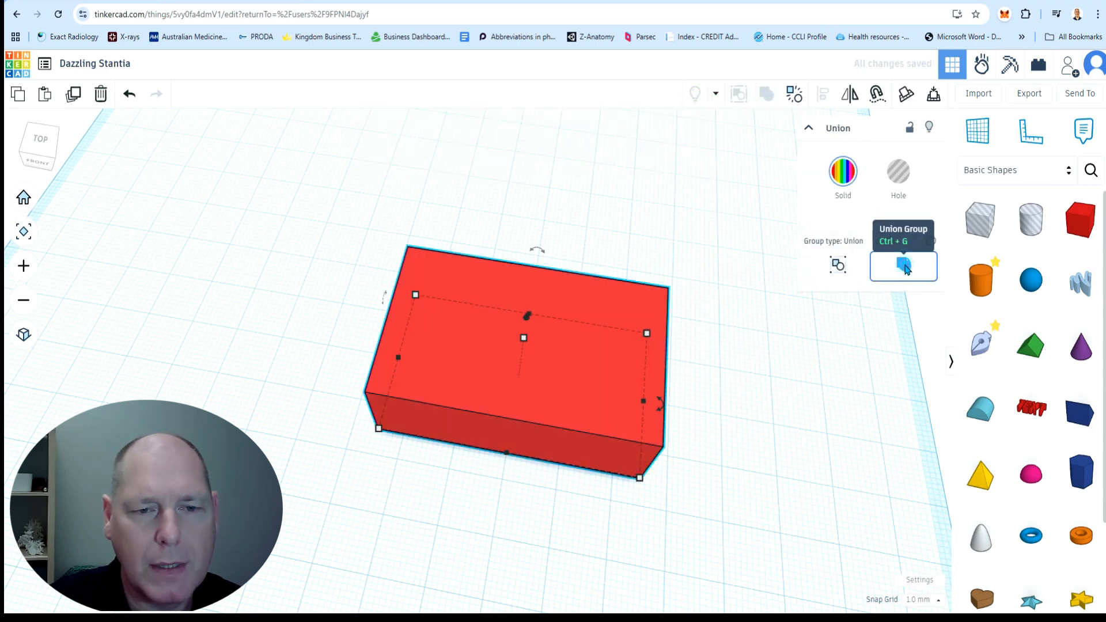
left_click(706, 368)
left_click(552, 391)
- Inspect the grouped box from below and above, and change it to a hole to see the half-cylinder cavity inside
right_click_drag(552, 392, 646, 134)
scroll(492, 412, "up", 6)
right_click_drag(494, 424, 477, 619)
right_click_drag(800, 312, 701, 285)
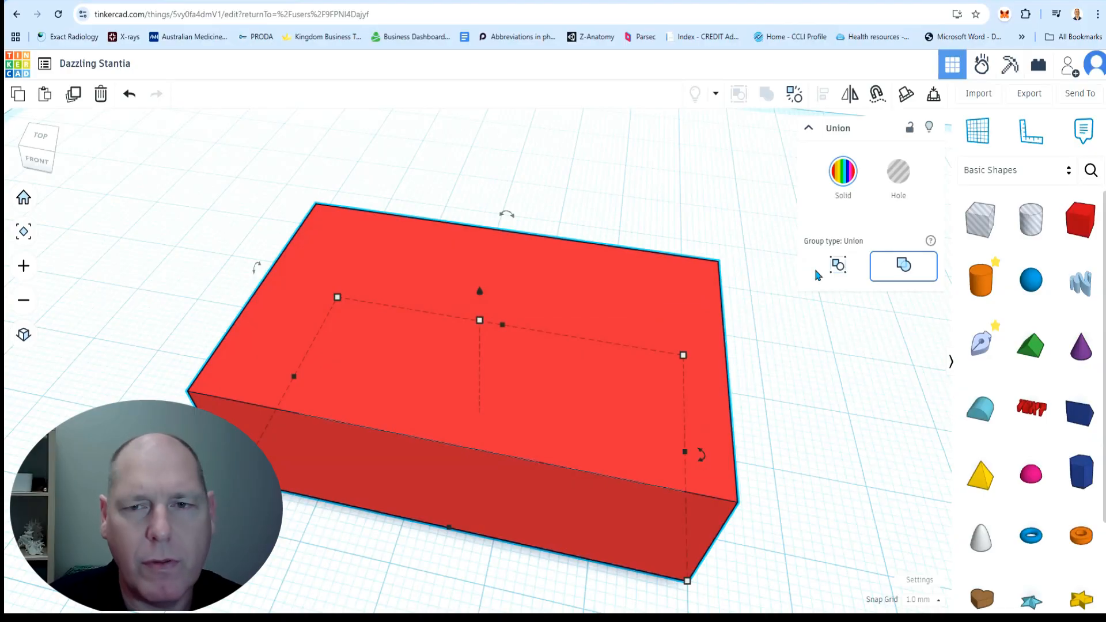
left_click(911, 176)
mouse_move(736, 373)
right_mouse_down()
mouse_move(531, 322)
mouse_move(490, 284)
mouse_move(521, 192)
mouse_move(555, 143)
mouse_move(647, 271)
mouse_move(702, 422)
mouse_move(728, 441)
mouse_move(772, 432)
mouse_move(750, 379)
right_mouse_up()
scroll(729, 438, "down", 4)
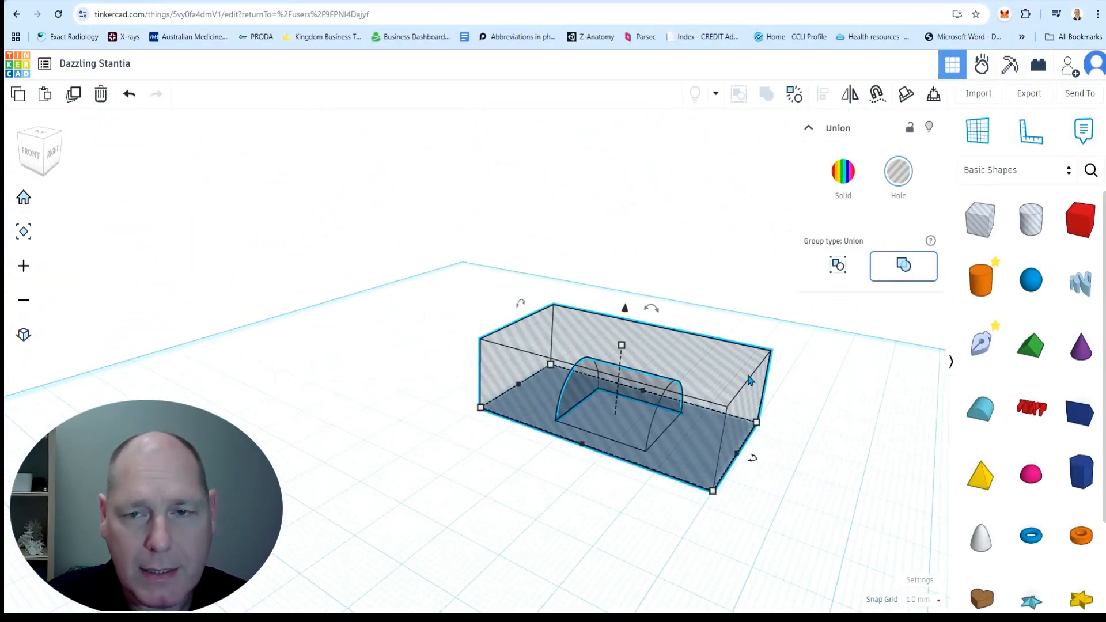
- Delete the grouped box with the half-cylinder cavity from the workplane
left_click(712, 312)
mouse_move(764, 338)
right_mouse_down()
mouse_move(766, 323)
mouse_move(749, 322)
right_mouse_up()
left_click_drag(707, 366, 609, 394)
key("Delete")
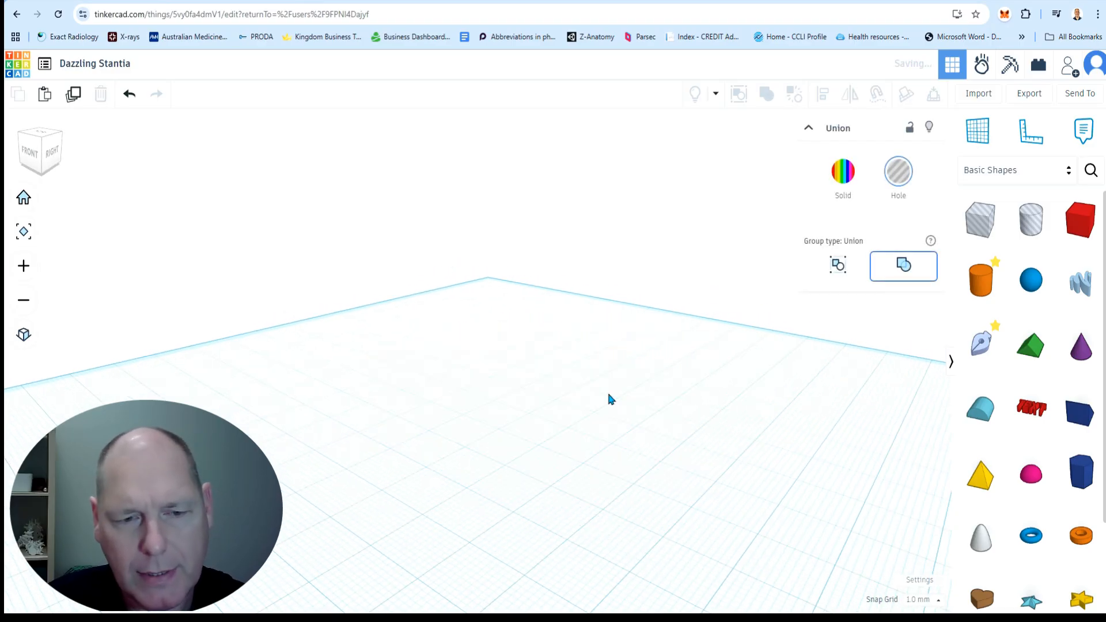
- Place a new cylinder on the workplane with 128 sides, a bevel of 1.336 and 10 segments
right_click_drag(576, 394, 805, 381)
left_click_drag(978, 290, 502, 411)
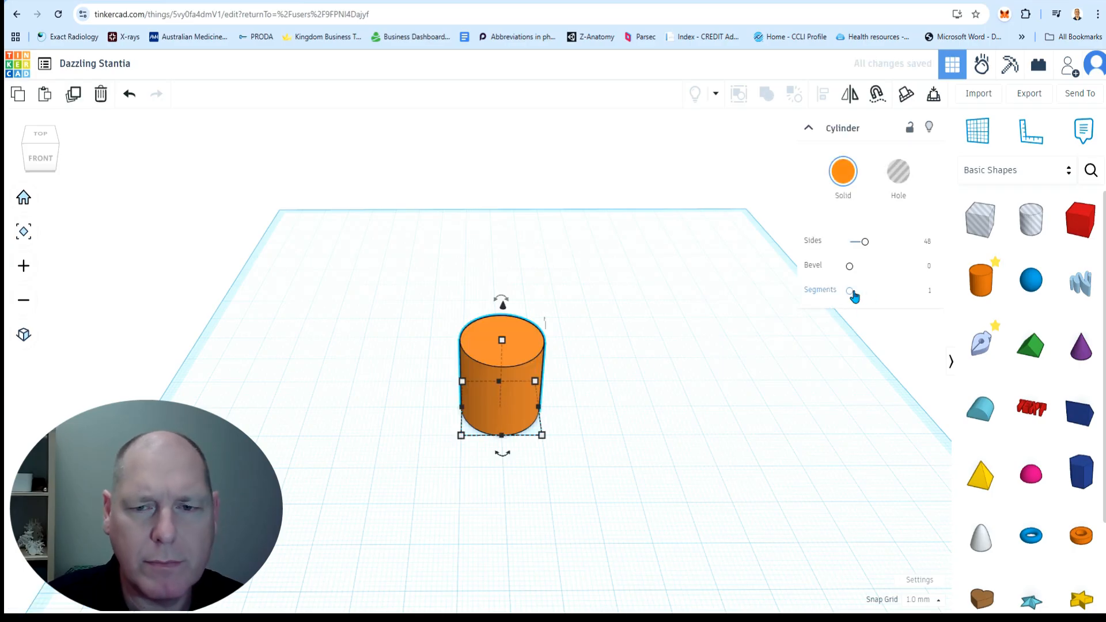
left_click_drag(866, 243, 900, 242)
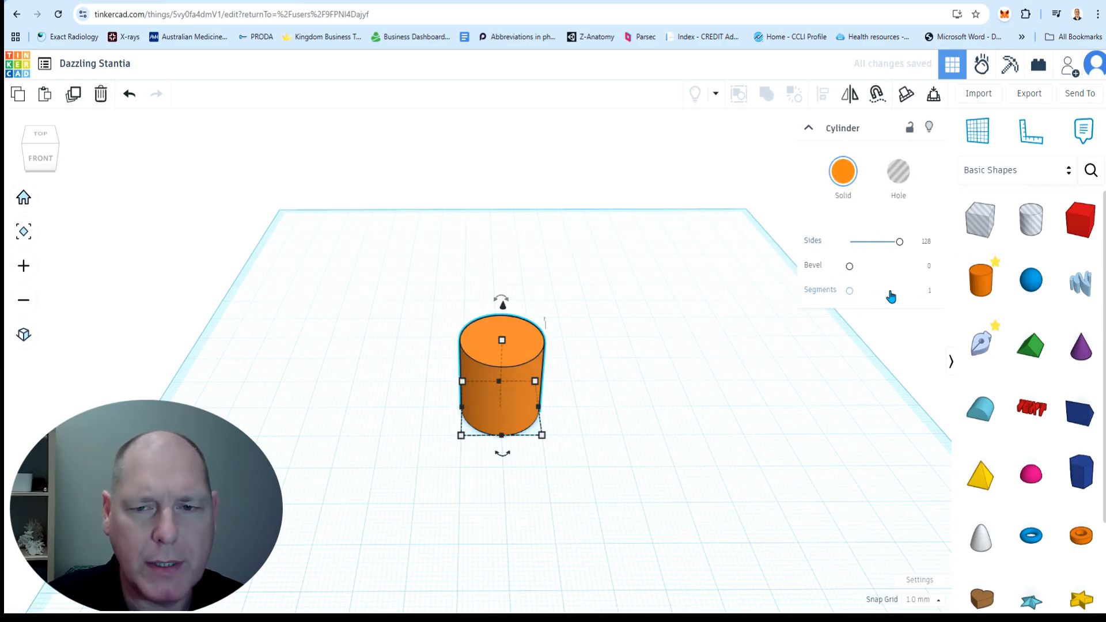
left_click_drag(852, 293, 880, 272)
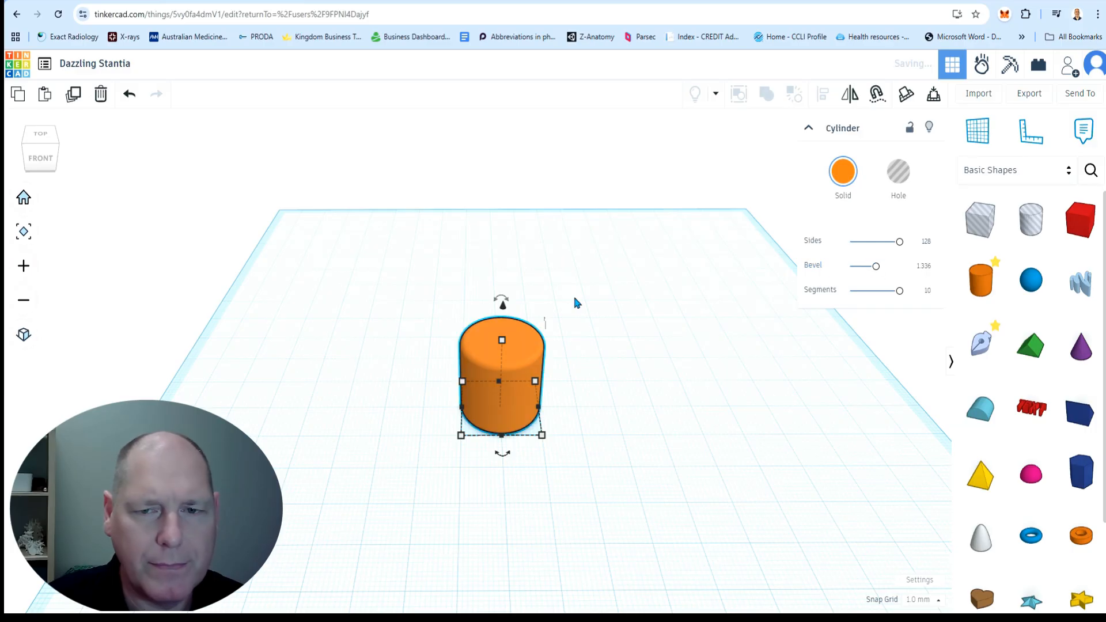
- Examine the rounded bevel up close, reduce the cylinder's segments to 1, and set its bevel to 1.595
scroll(614, 398, "up", 6)
right_click_drag(615, 398, 641, 347)
left_click_drag(900, 295, 924, 297)
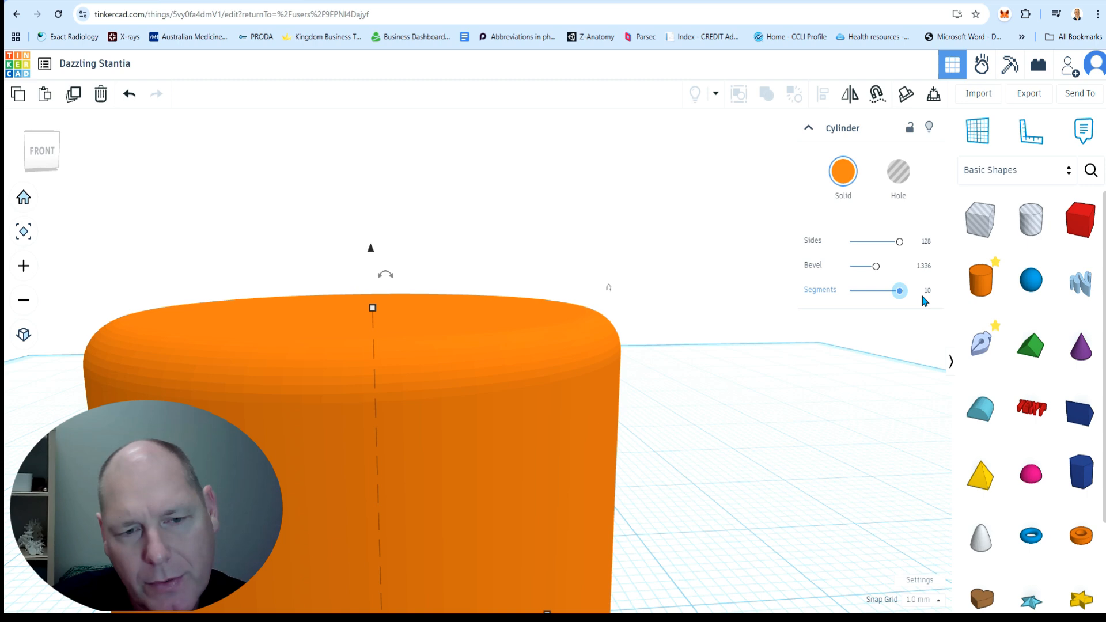
left_click_drag(902, 296, 801, 303)
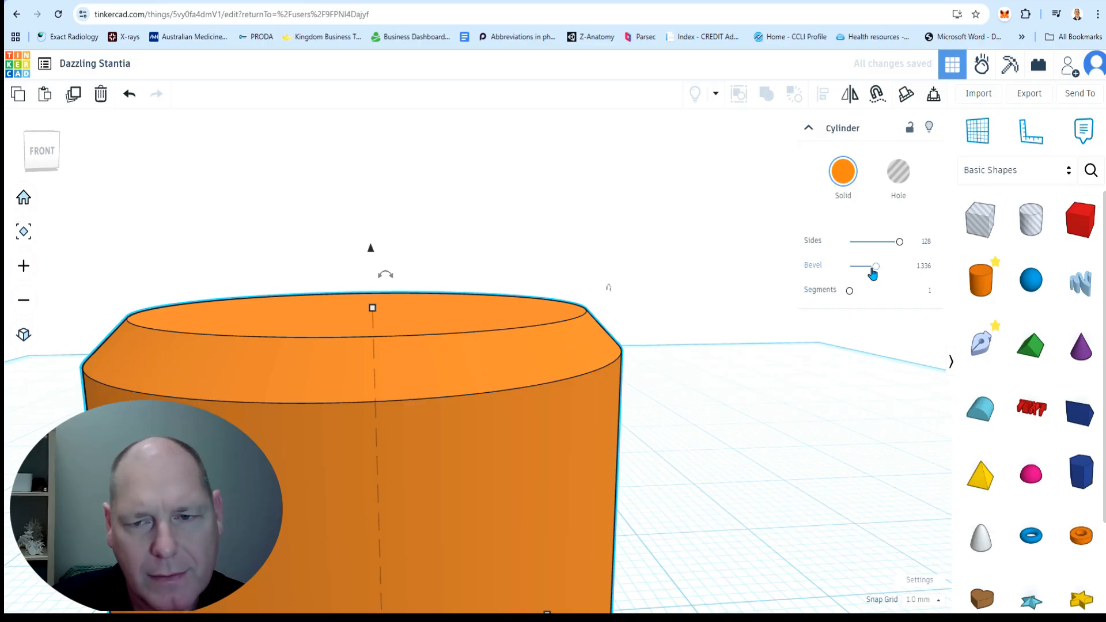
mouse_move(877, 272)
left_mouse_down()
mouse_move(858, 271)
mouse_move(883, 269)
left_mouse_up()
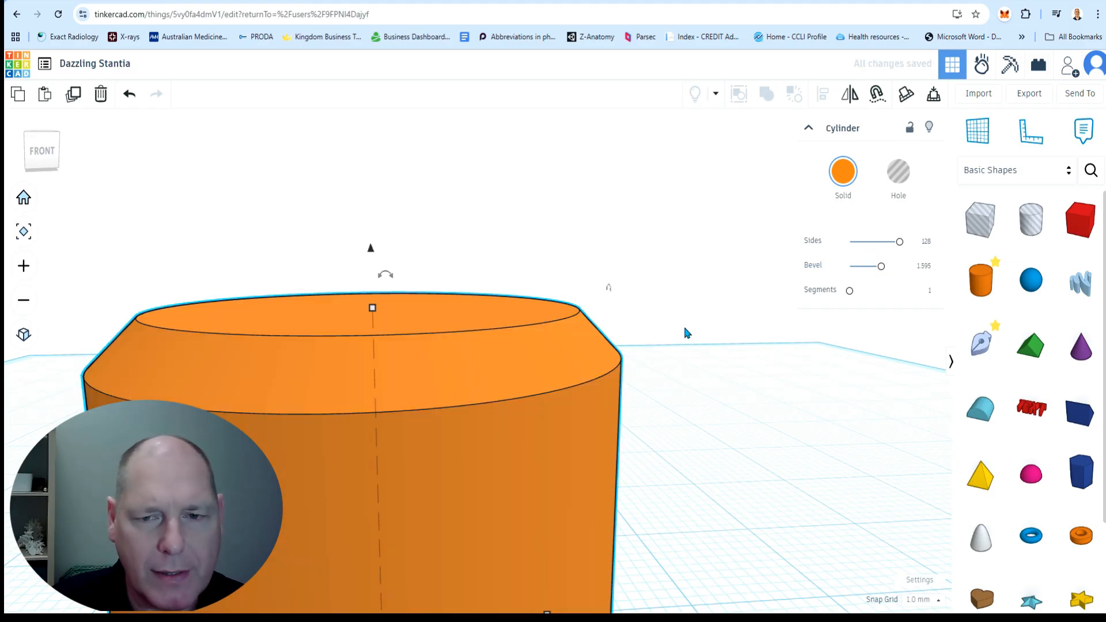
right_click_drag(684, 324, 675, 376)
scroll(657, 391, "down", 5)
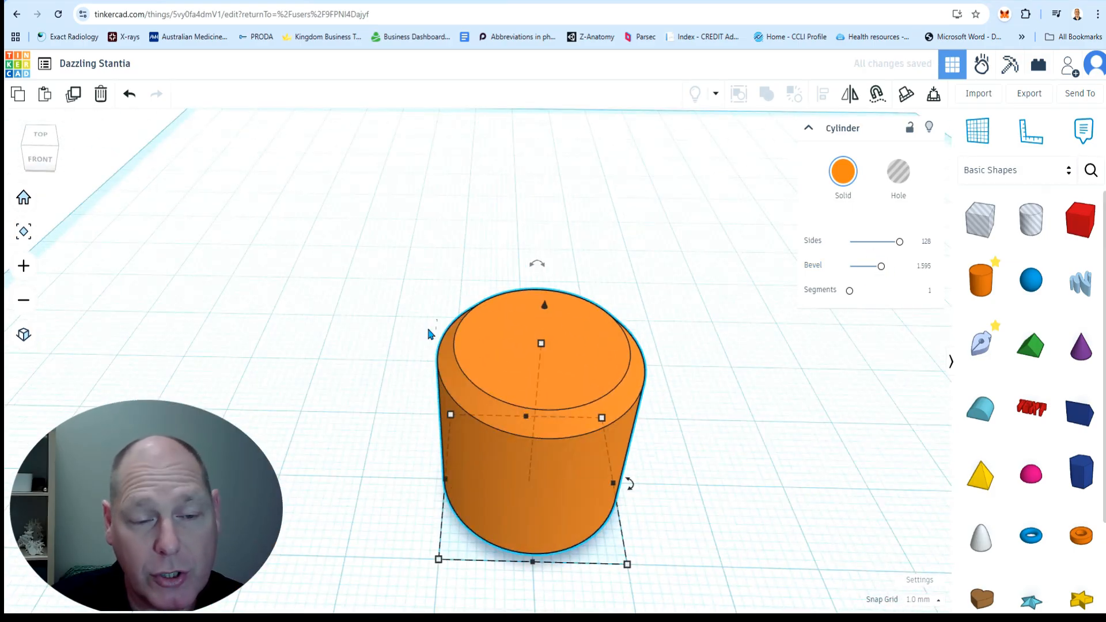
- Set both the width and the length of the bevelled cylinder to 10 mm
right_click_drag(807, 324, 767, 339)
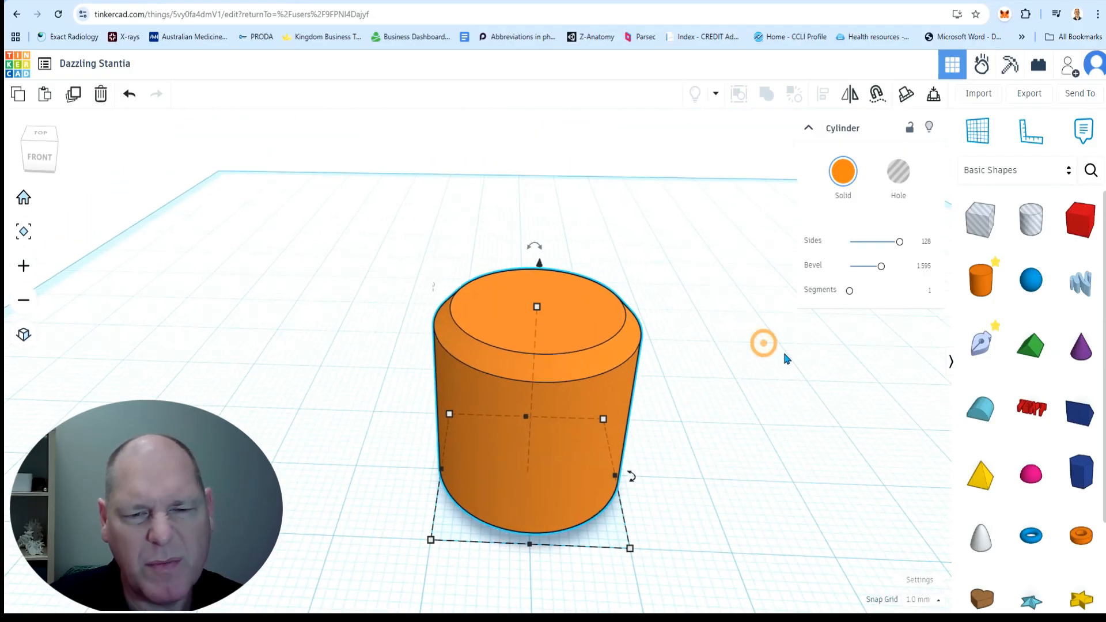
scroll(773, 346, "down", 5)
middle_click_drag(802, 353, 676, 336)
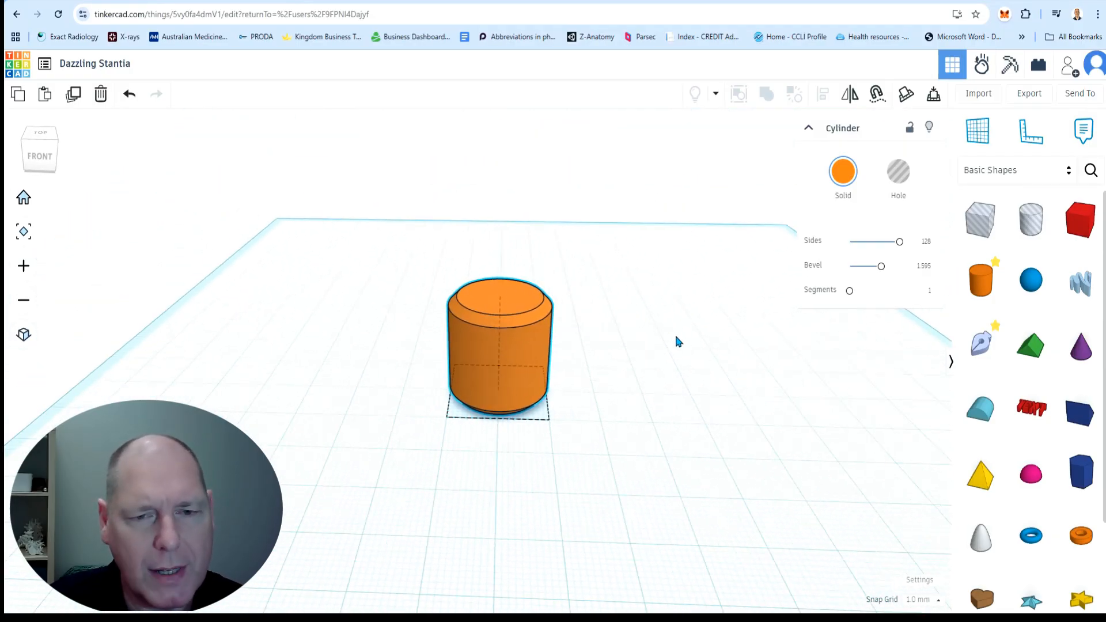
right_click_drag(730, 376, 739, 387)
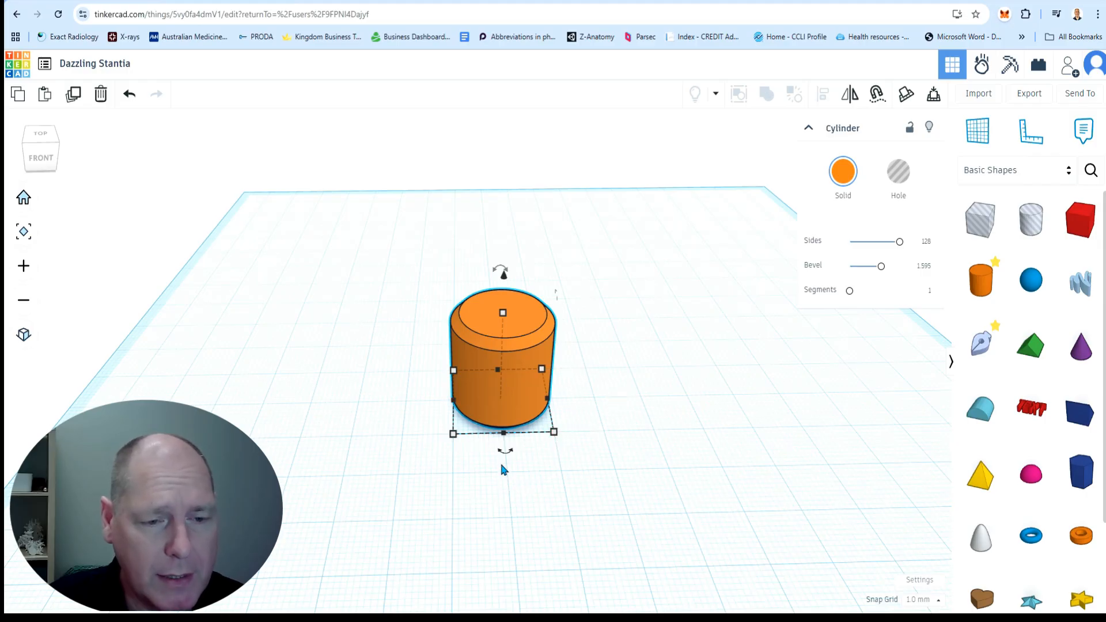
left_click(453, 403)
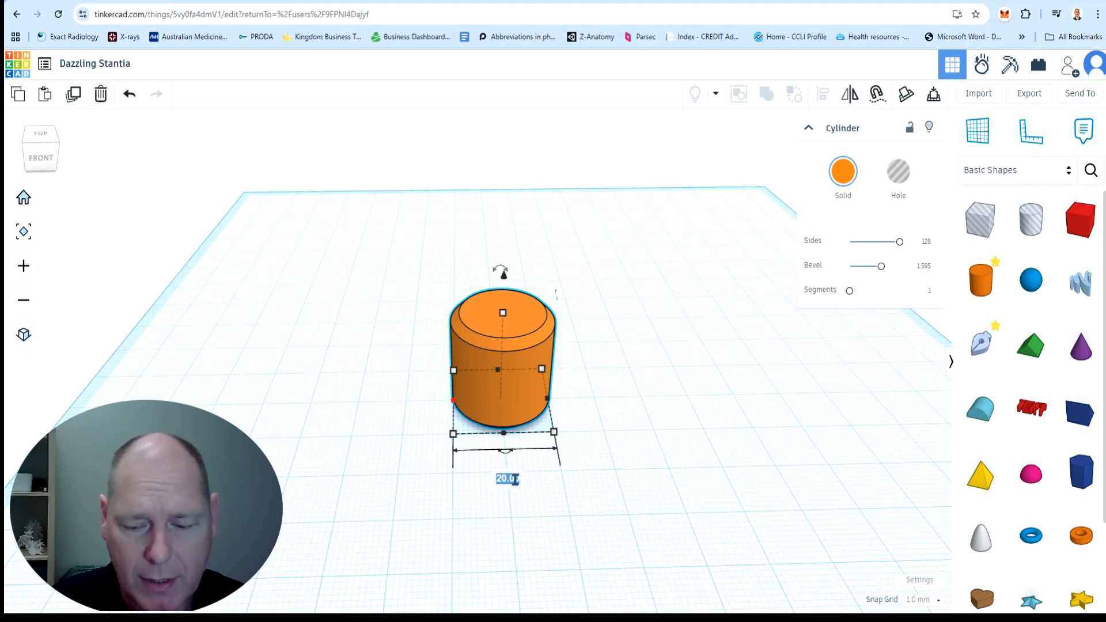
key("Return")
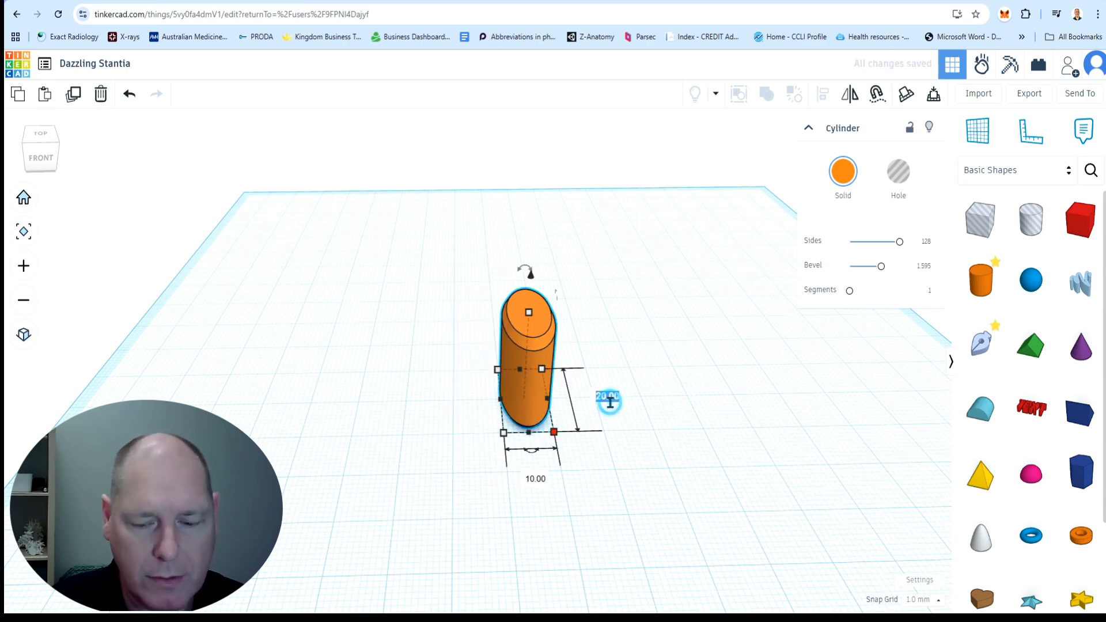
left_click(610, 398)
type("10")
key("Return")
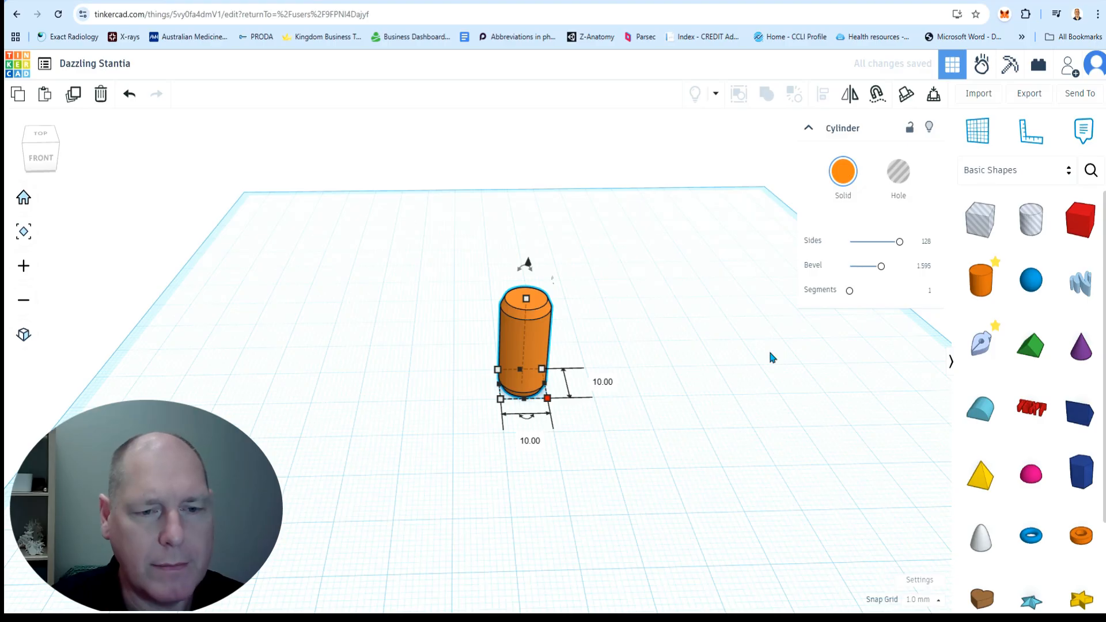
- Duplicate the bevelled cylinder and move the copy sideways so the two cylinders stand well apart on the workplane
left_click(615, 309)
scroll(627, 346, "up", 4)
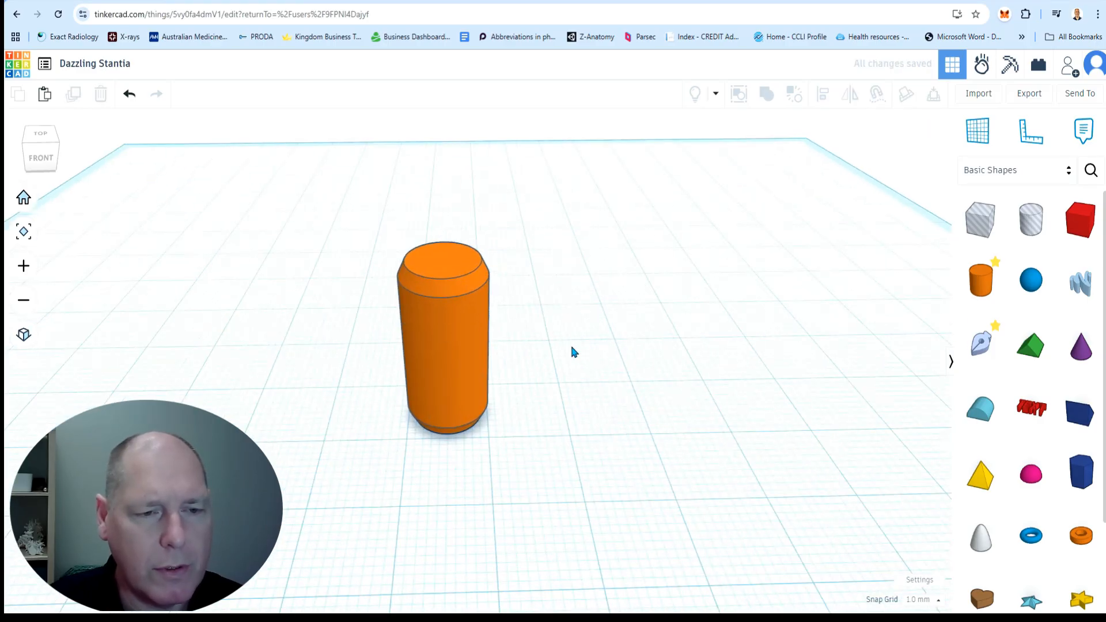
left_click(484, 337)
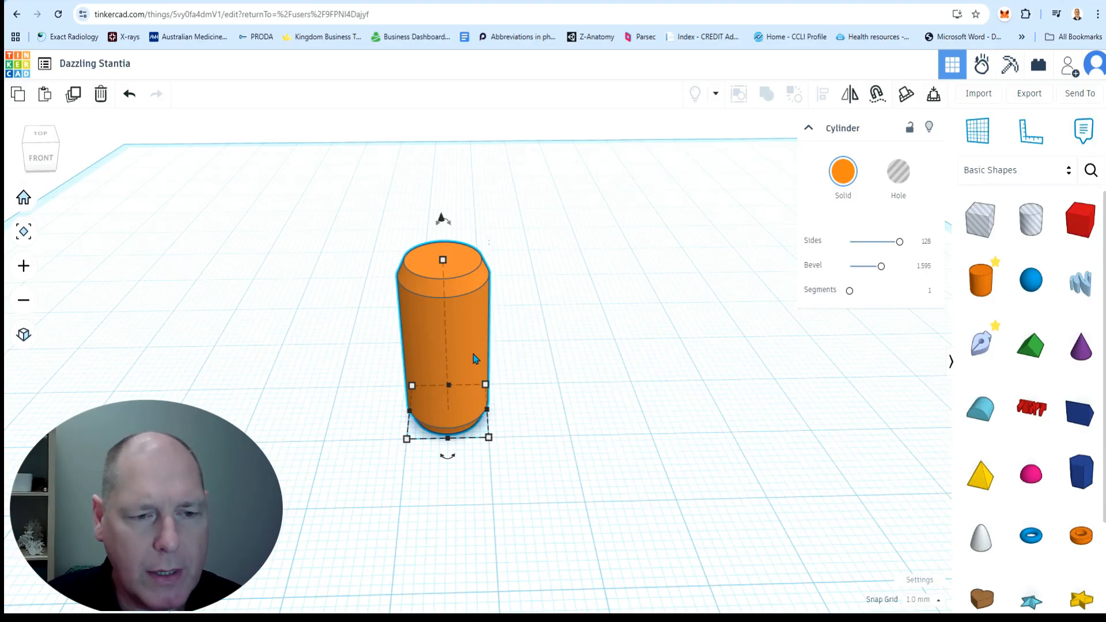
key("Right")
key("Right")
key("Right")
key("Right")
key("Right")
key("Right")
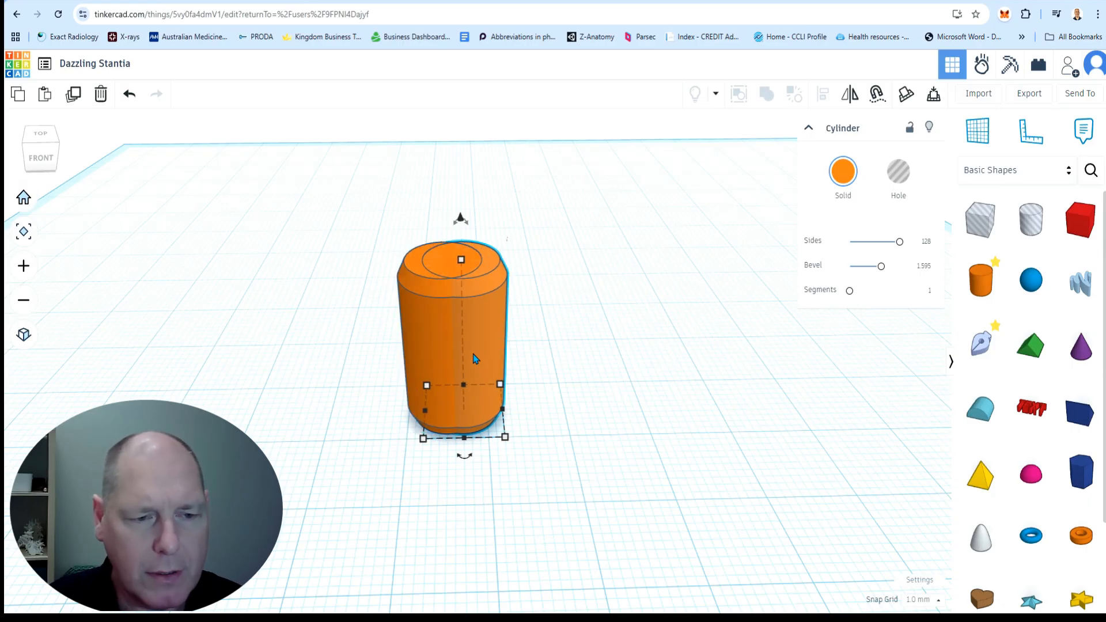
left_click_drag(536, 361, 741, 277)
left_click(668, 481)
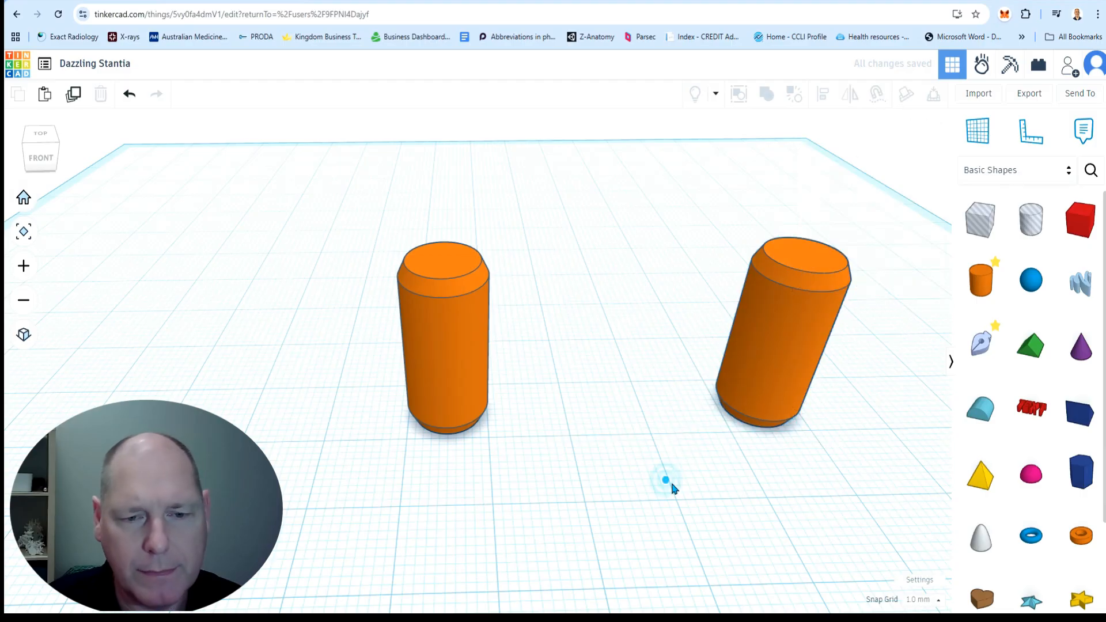
- Place a sphere on the workplane between the two bevelled cylinders
scroll(677, 485, "down", 3)
middle_click_drag(690, 477, 593, 472)
left_click_drag(1027, 300, 537, 429)
left_click_drag(490, 439, 531, 445)
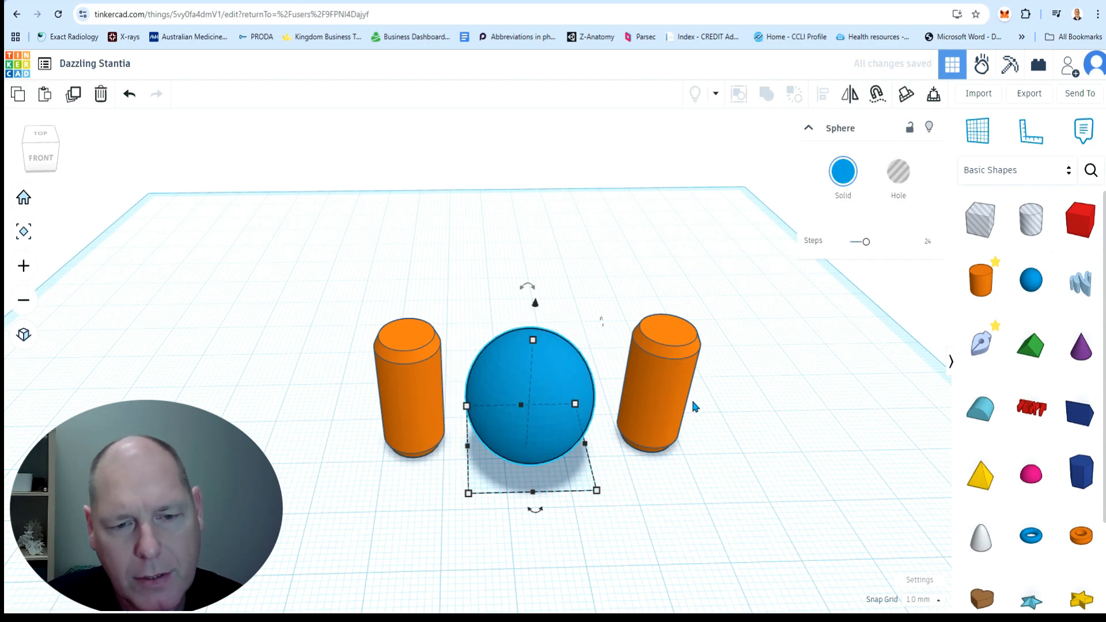
left_click_drag(570, 395, 561, 421)
- Raise the sphere and position it by eye over the original cylinder, 16 mm above the workplane
right_click_drag(555, 419, 547, 359)
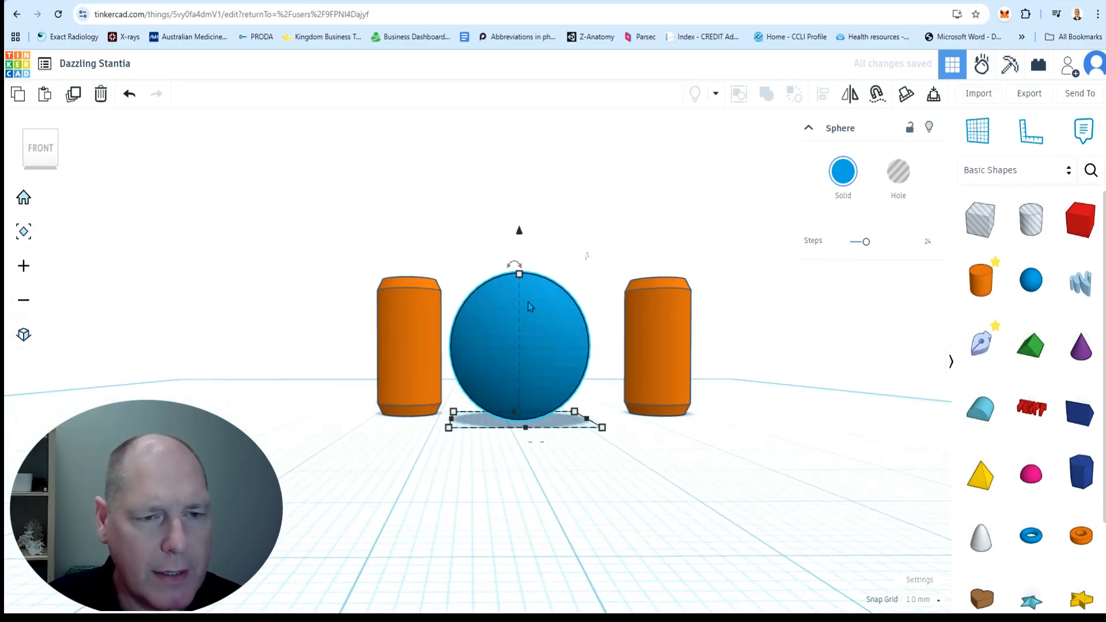
left_click_drag(519, 230, 533, 101)
right_click_drag(643, 238, 529, 517)
left_click(493, 497)
left_click(514, 407)
left_click(483, 451)
left_click(516, 397)
left_click_drag(517, 396, 383, 322)
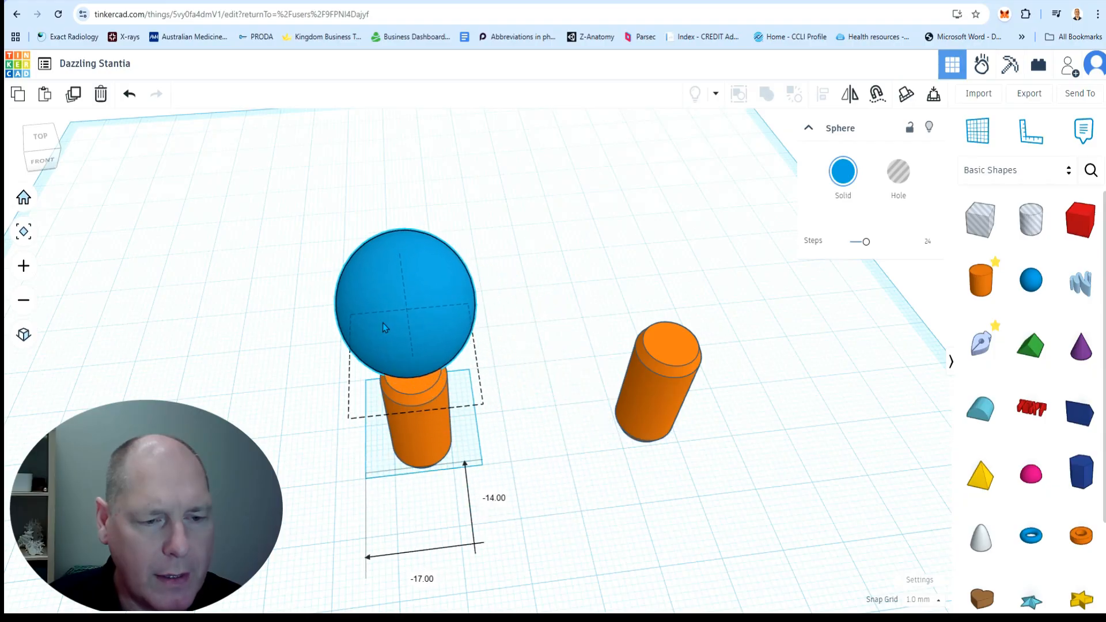
right_click_drag(427, 333, 432, 166)
left_click_drag(404, 144, 404, 148)
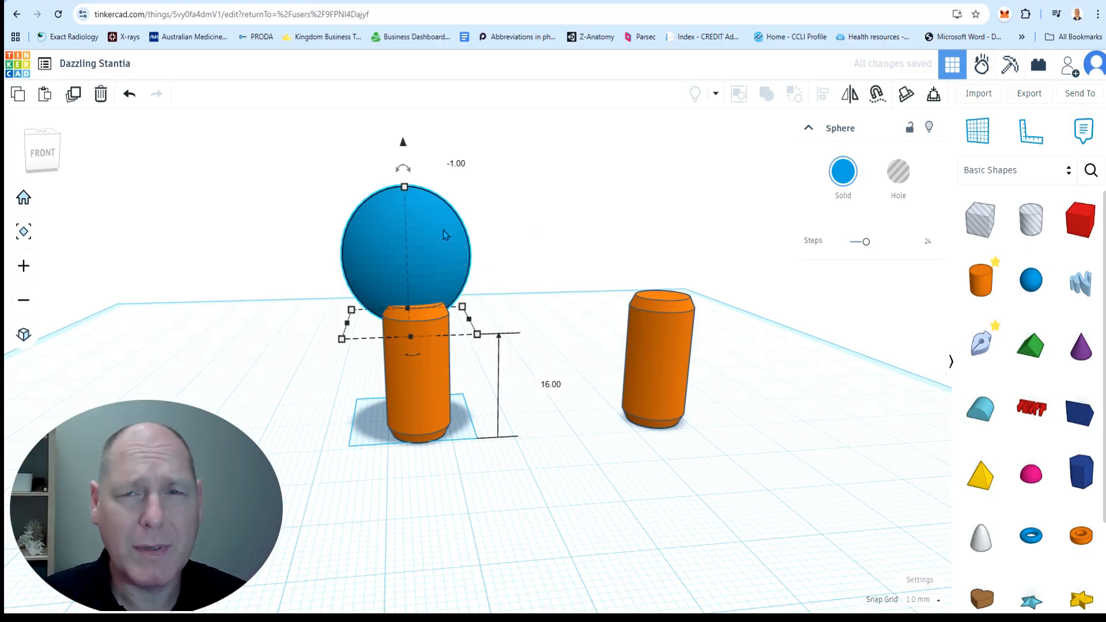
- Delete the sphere and place a new one on the workplane in front of the two cylinders
key("Delete")
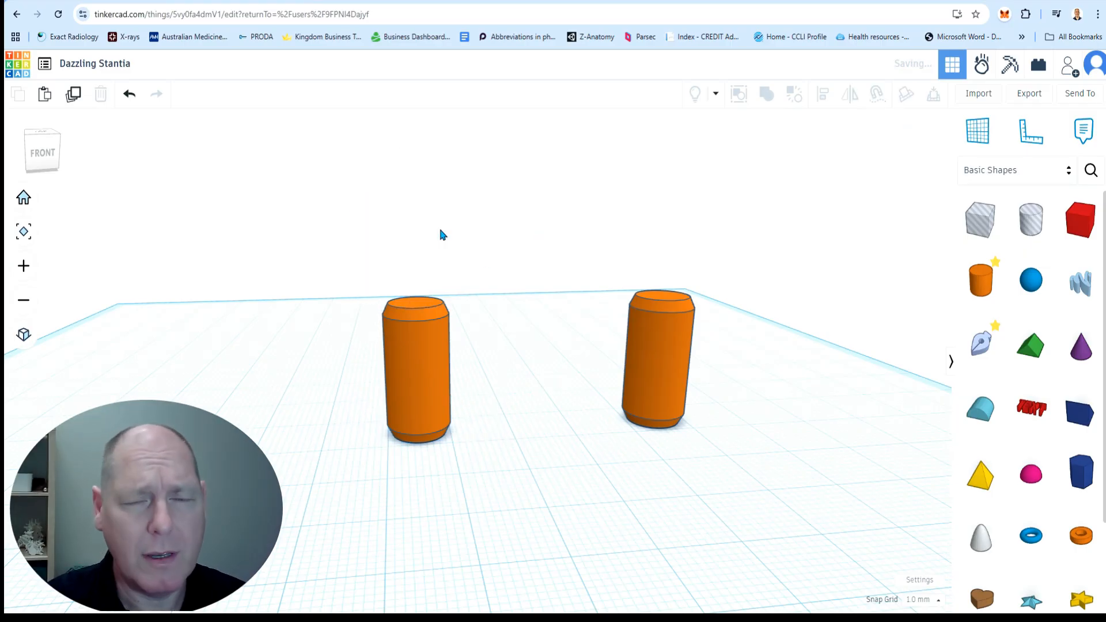
right_click_drag(554, 332, 553, 376)
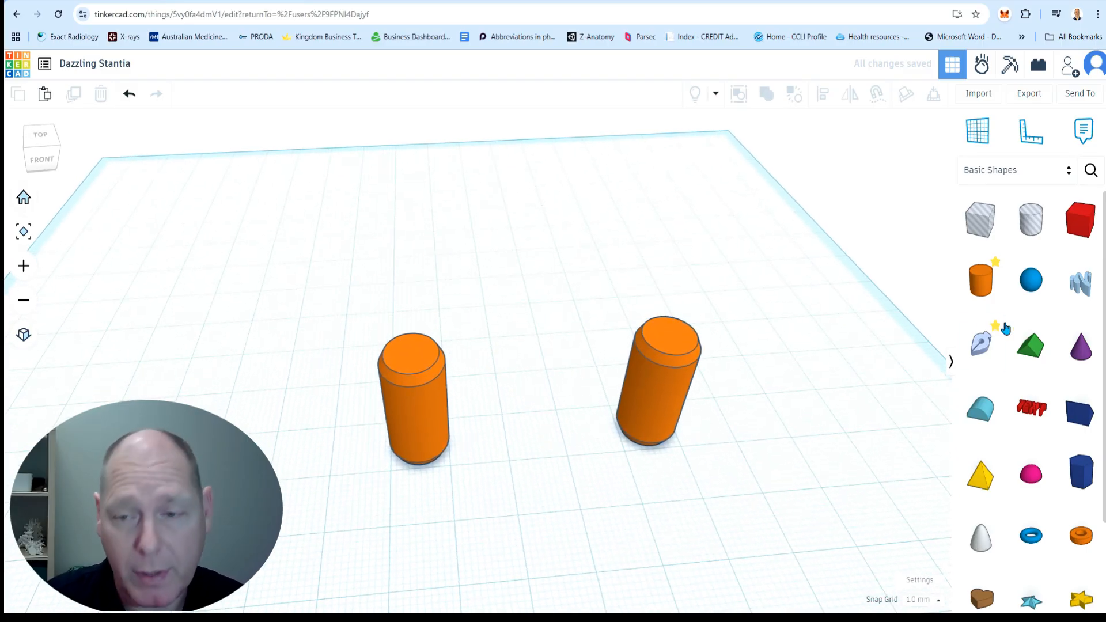
left_click_drag(1022, 298, 586, 493)
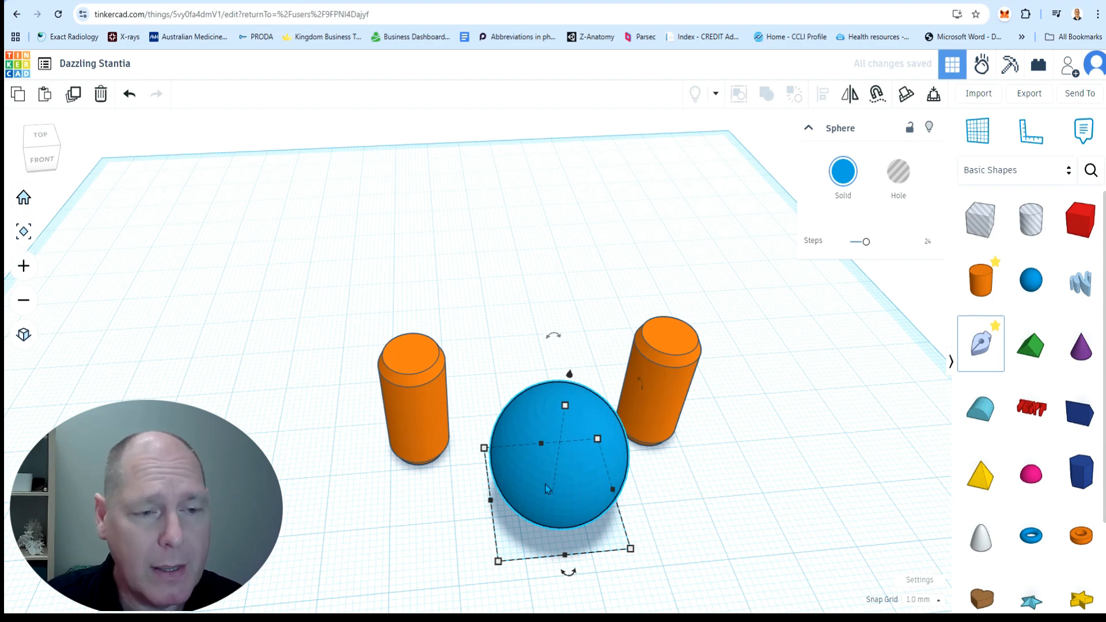
- Try aligning the sphere and the original cylinder to their shared front-to-back centre, and undo the alignment
left_click(417, 409, "shift")
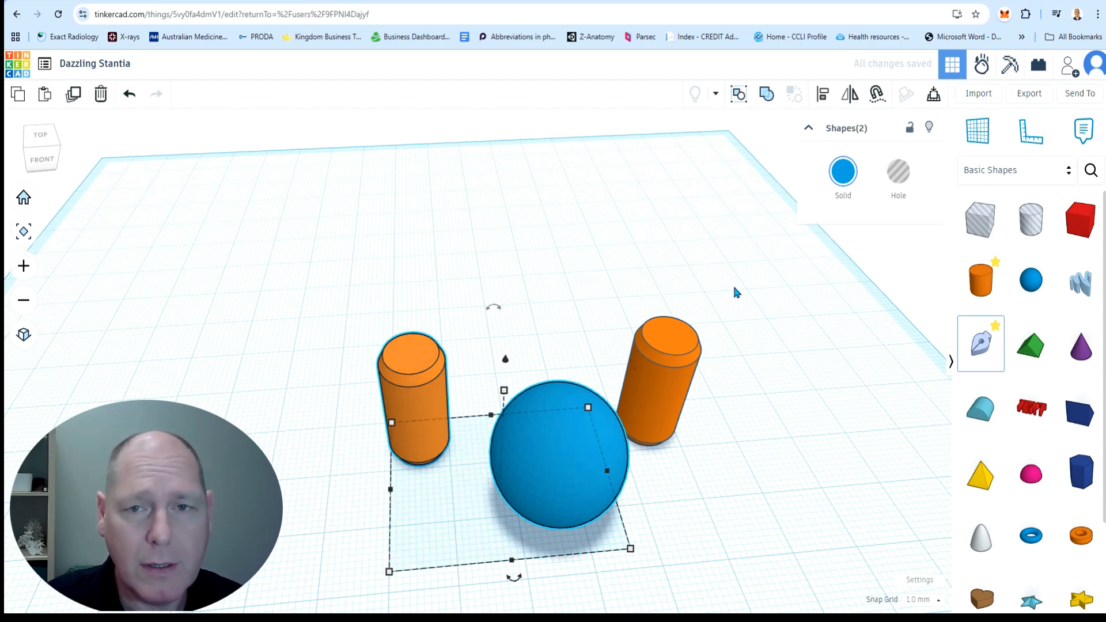
left_click(824, 95)
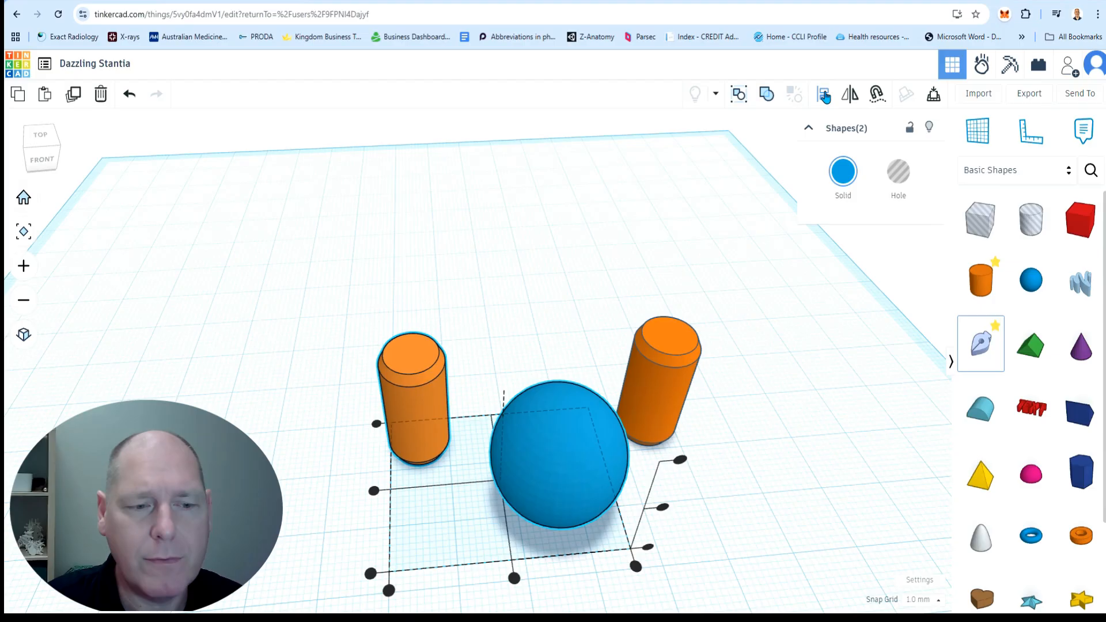
left_click(374, 491)
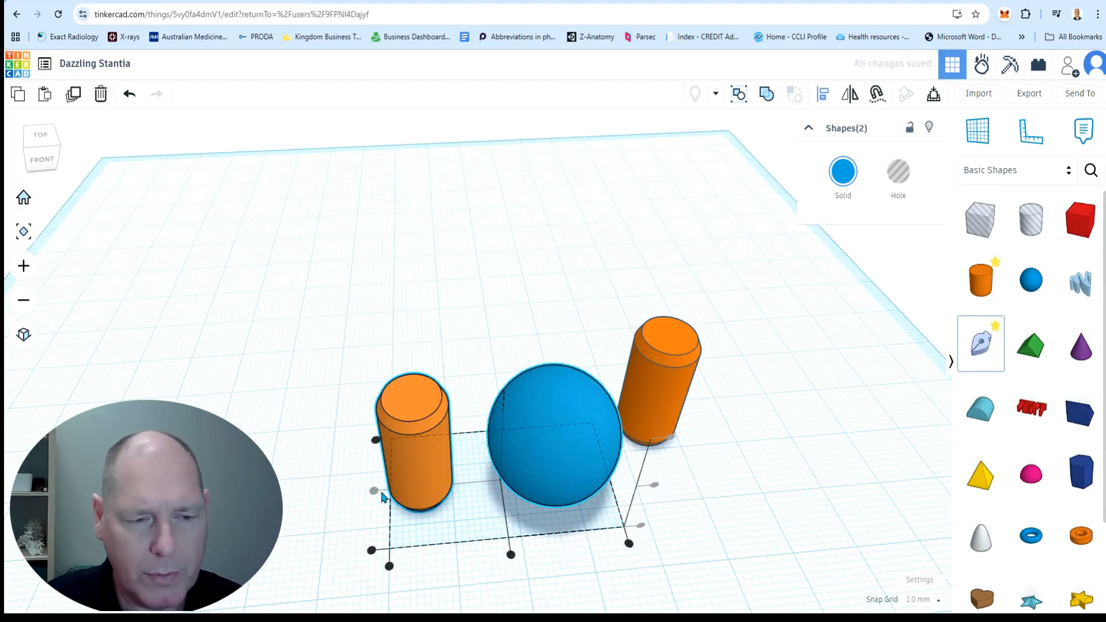
key("ctrl+z")
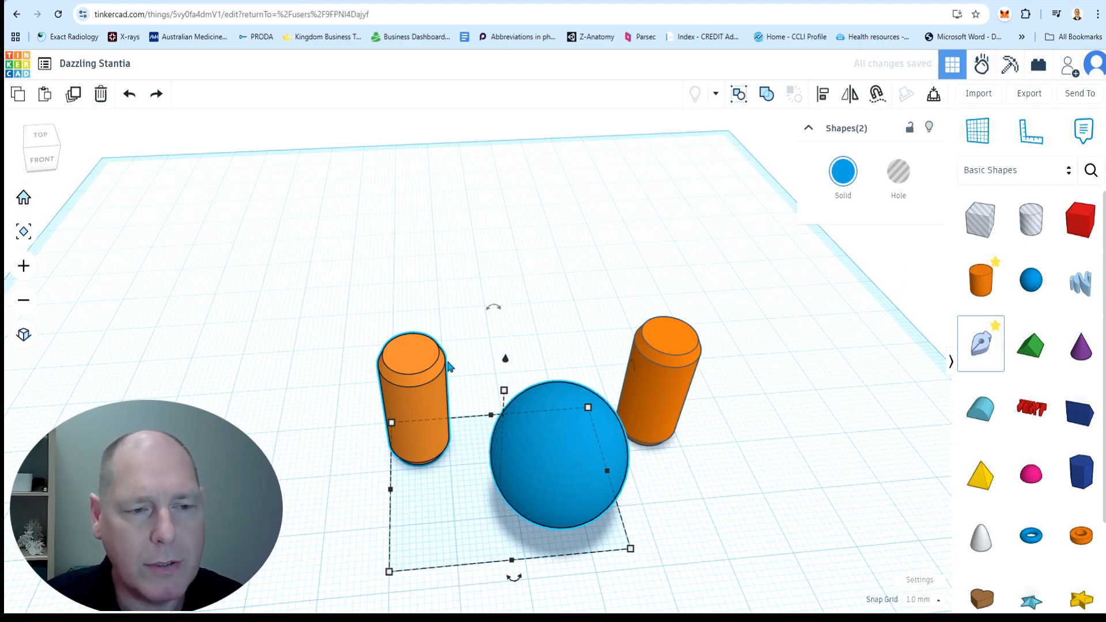
- Align the sphere to the original cylinder's centre in both horizontal directions, using the cylinder as the fixed reference
left_click(428, 383, "shift")
left_click(581, 315)
left_click(563, 420)
left_click(424, 391, "shift")
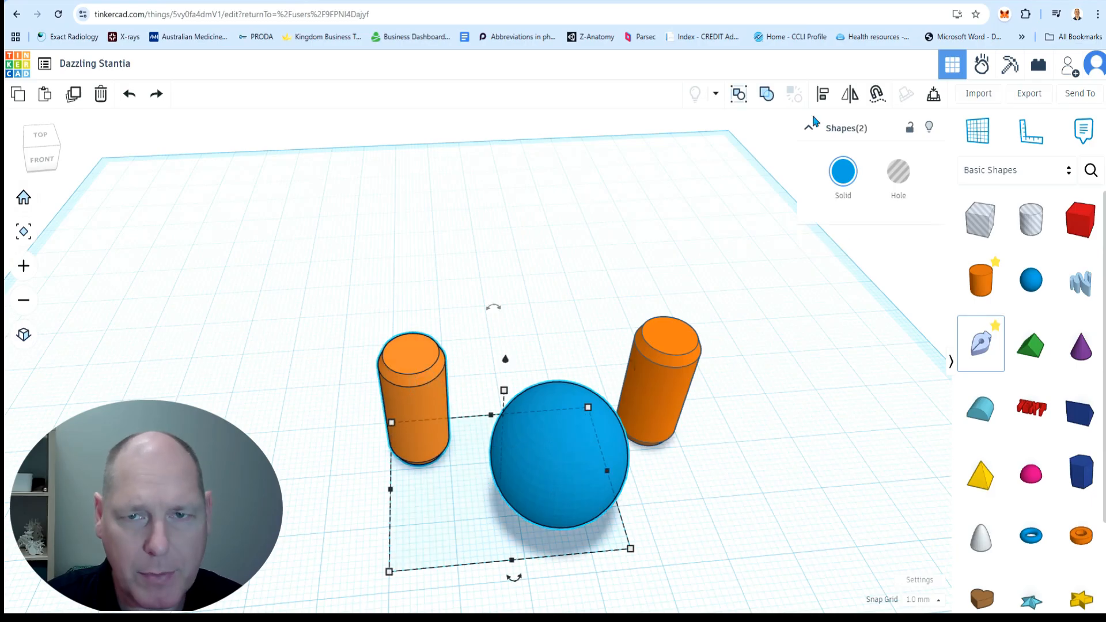
left_click(823, 98)
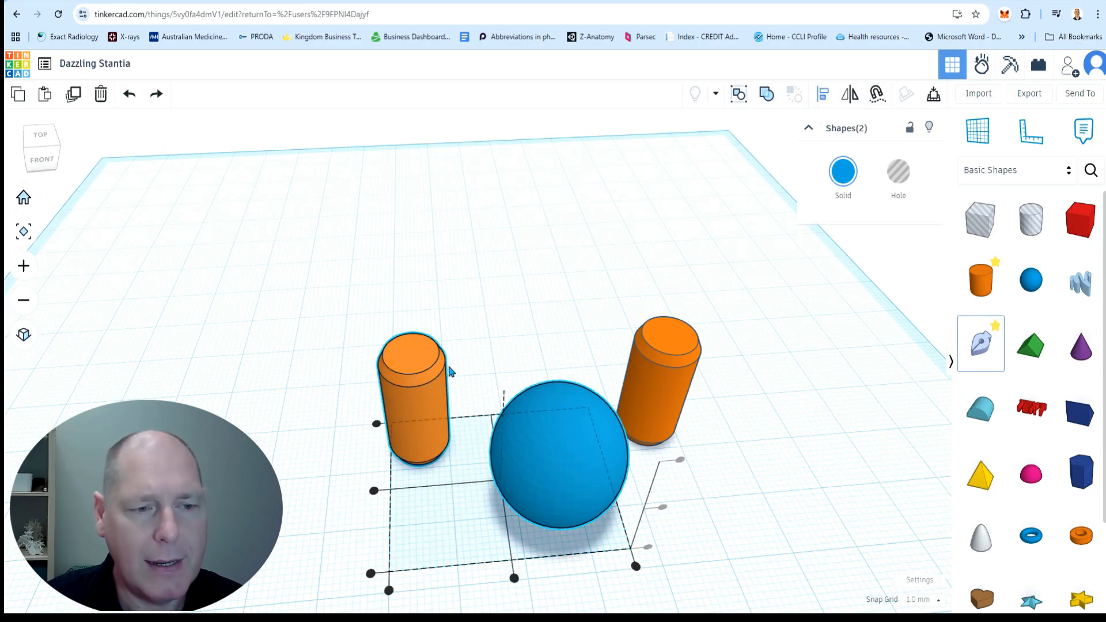
left_click(428, 388)
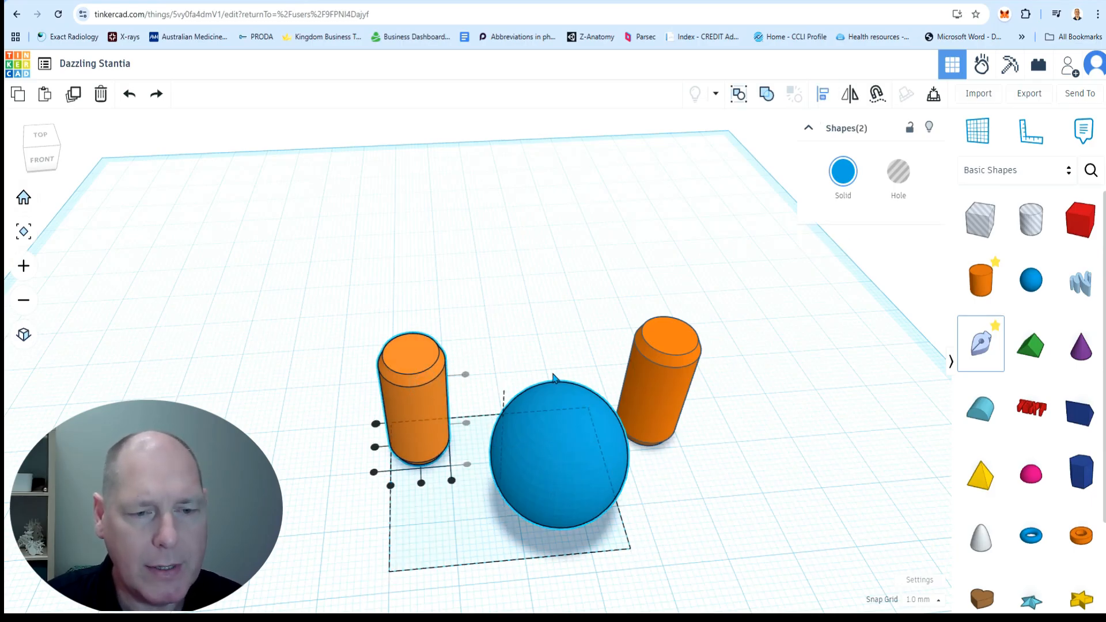
left_click(375, 447)
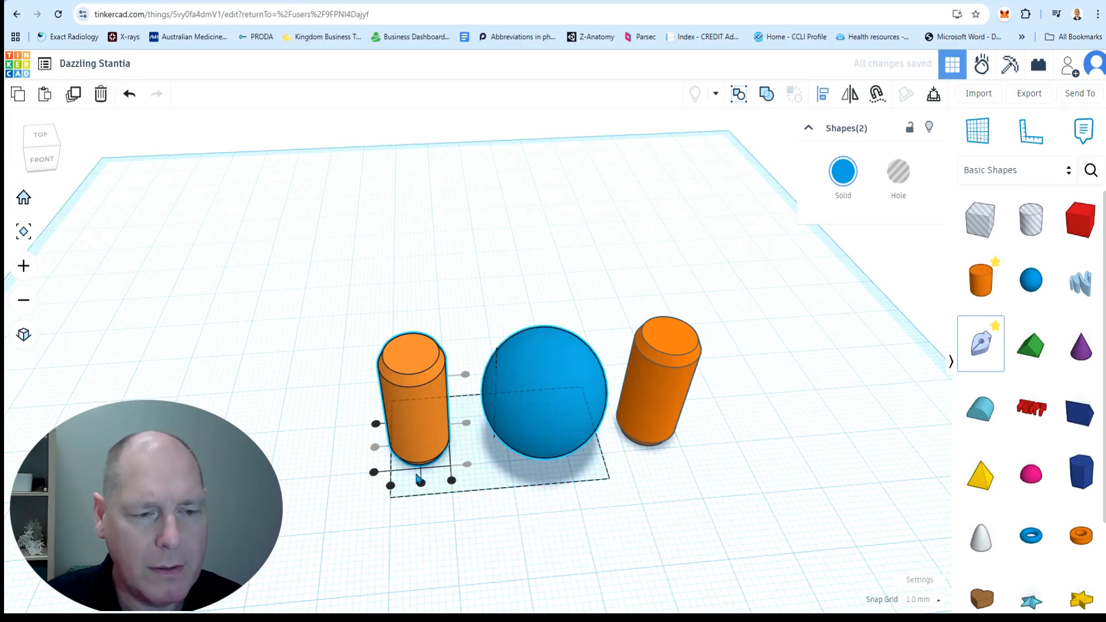
left_click(421, 481)
right_click_drag(535, 384, 536, 321)
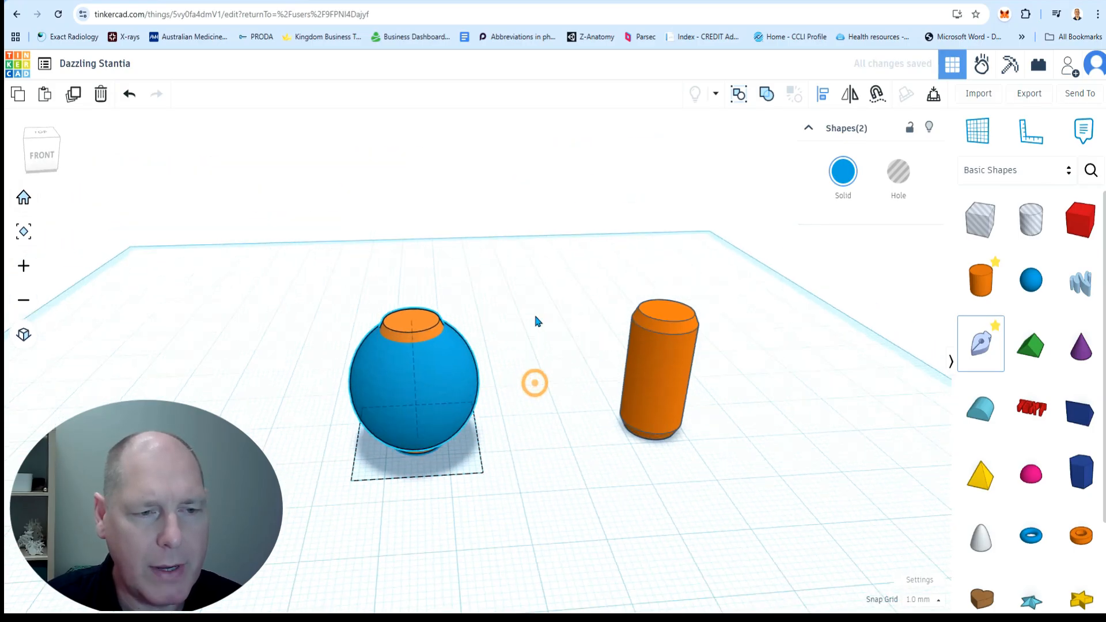
right_click_drag(569, 278, 573, 326)
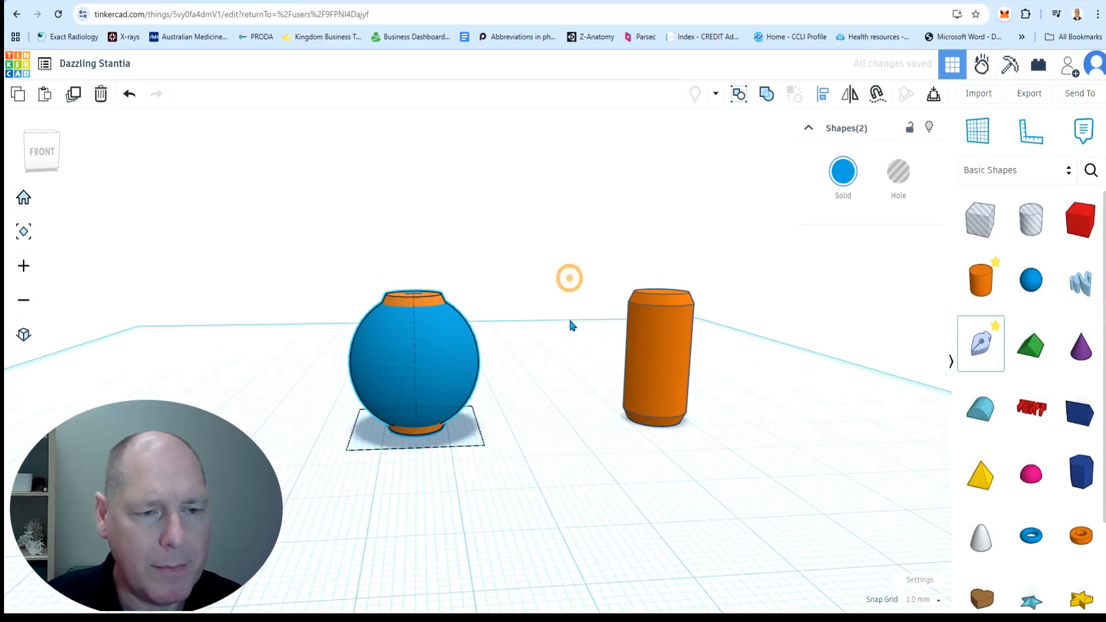
- Raise the sphere to rest on top of the cylinder by entering its height above the workplane
left_click(507, 355)
left_click(461, 372)
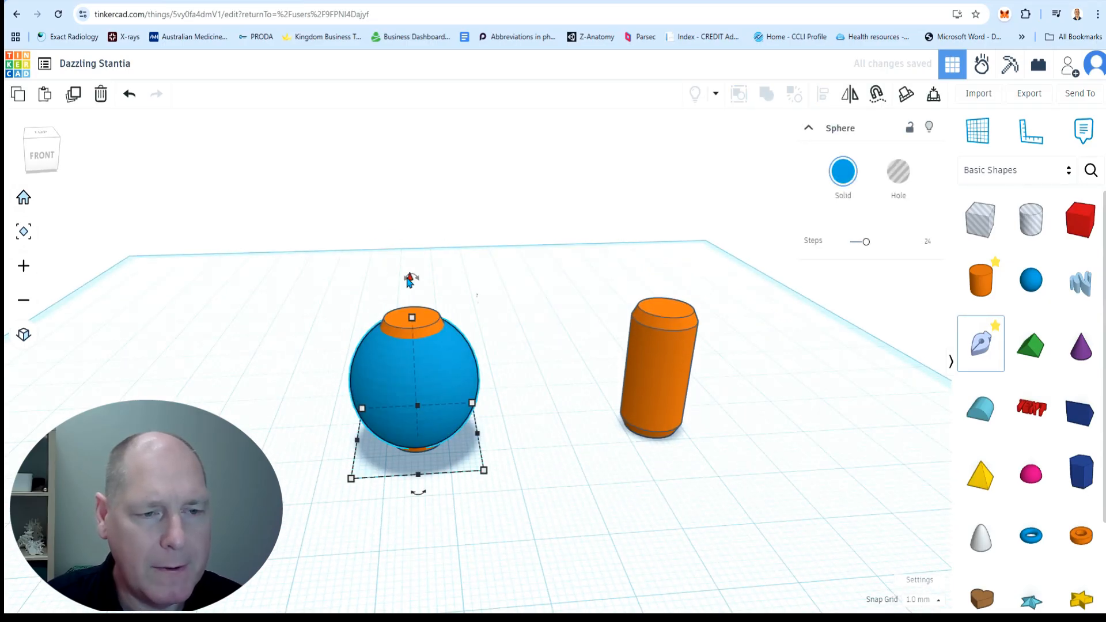
left_click(422, 321)
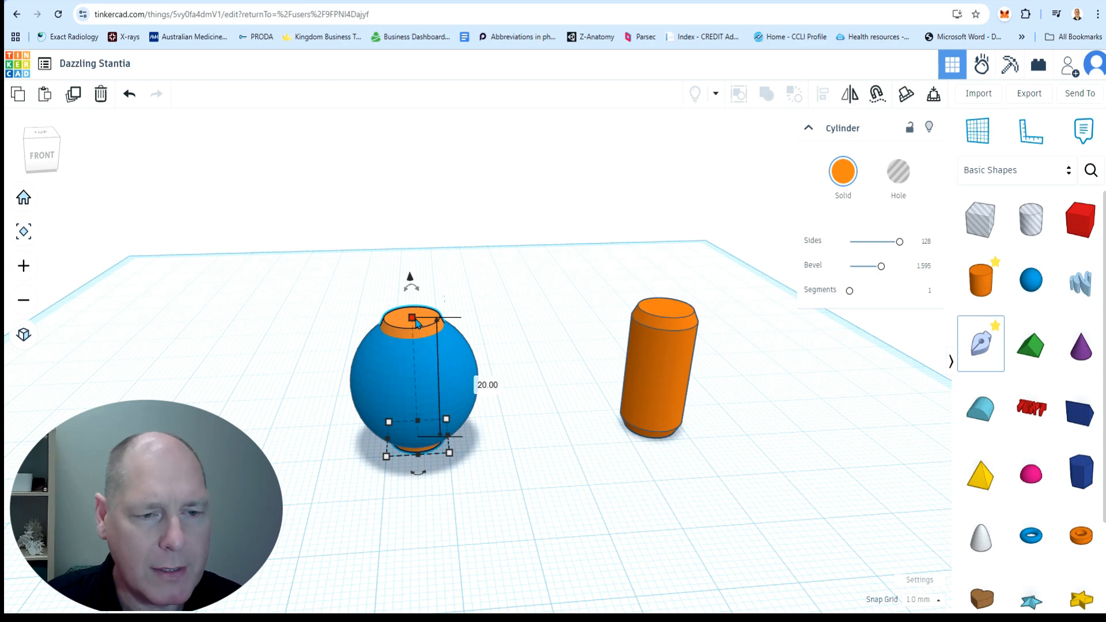
left_click(504, 351)
left_click(459, 366)
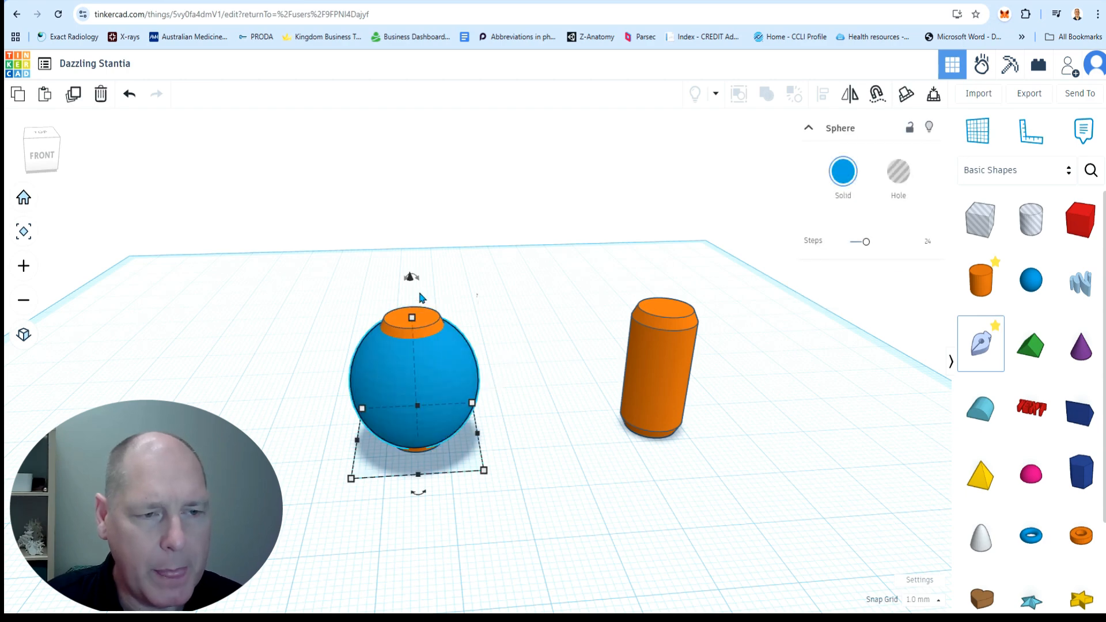
left_click_drag(413, 283, 411, 259)
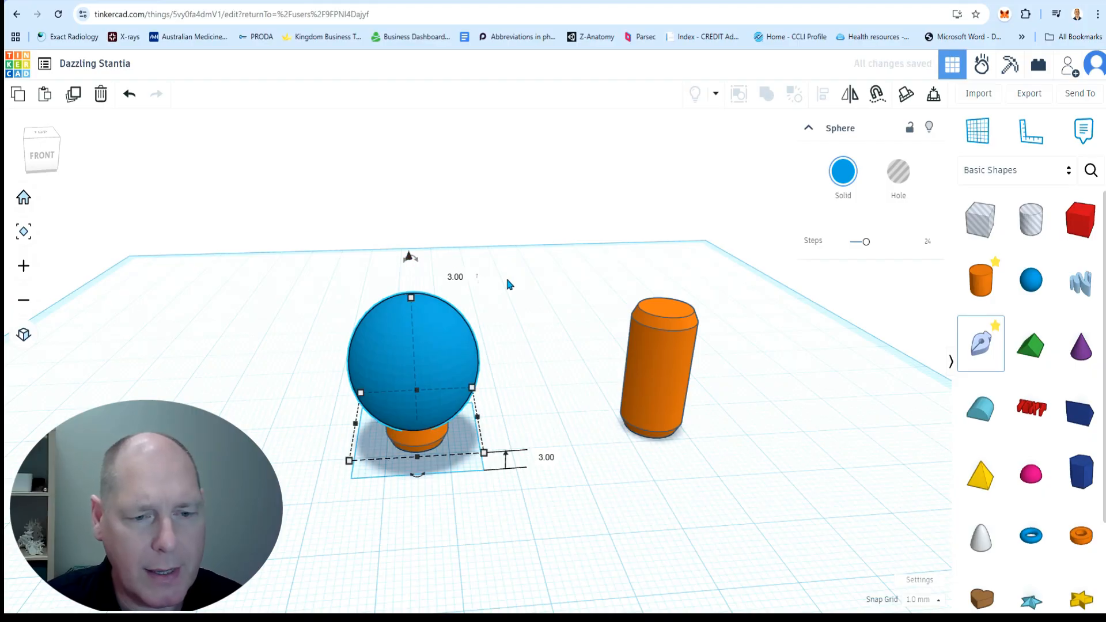
left_click(546, 459)
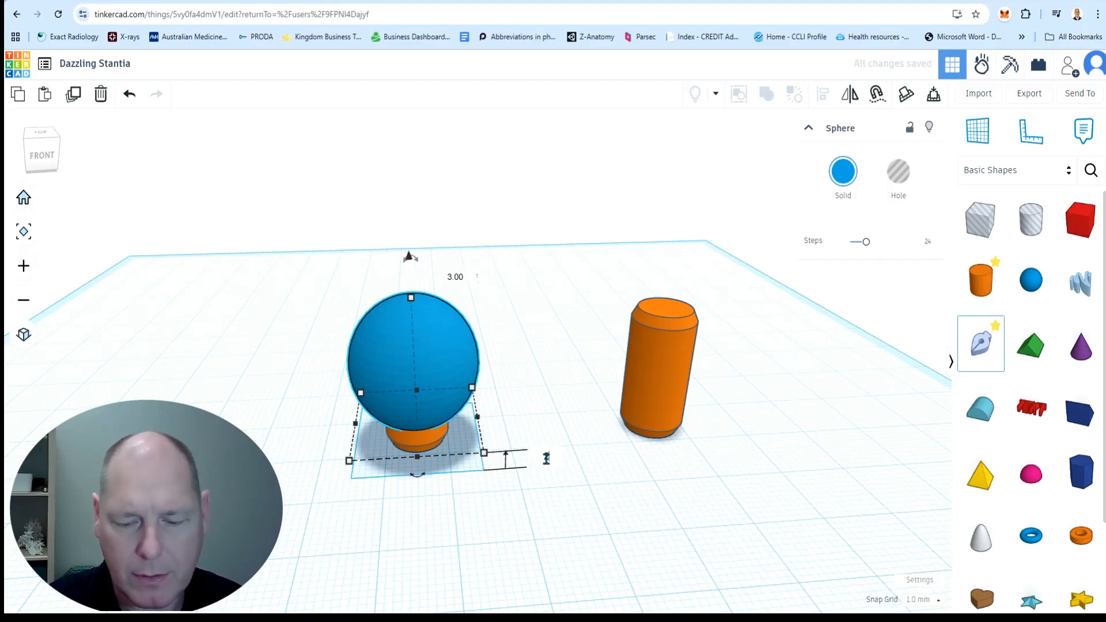
key("Return")
left_click_drag(571, 470, 651, 432)
right_click_drag(536, 464, 446, 299)
left_click(444, 297)
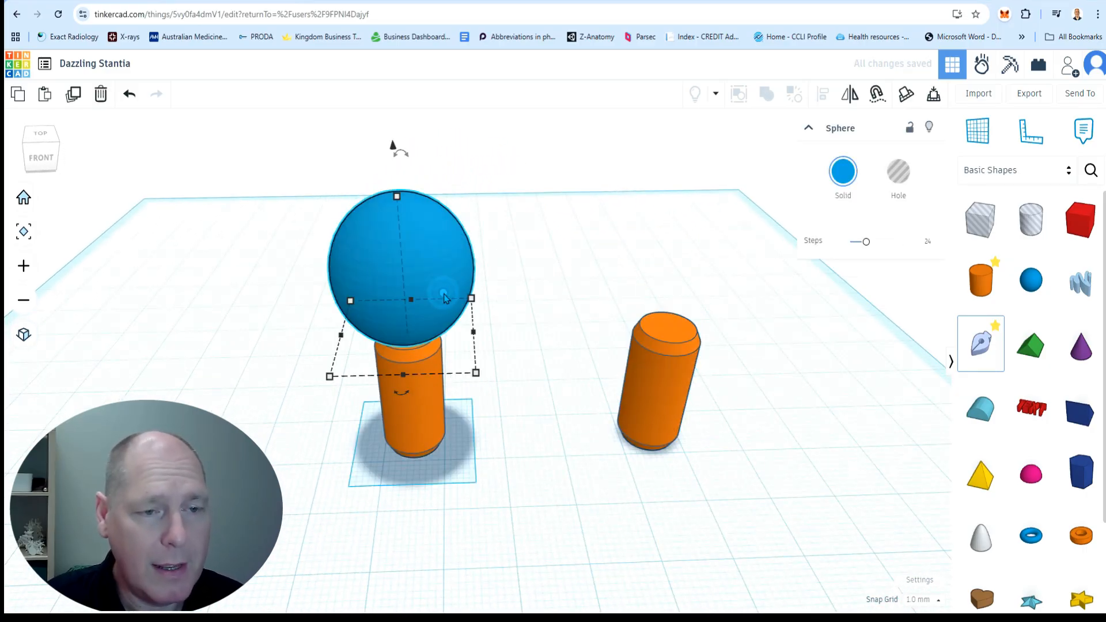
- Delete the raised sphere and place a new one directly on the original cylinder's top face
key("Delete")
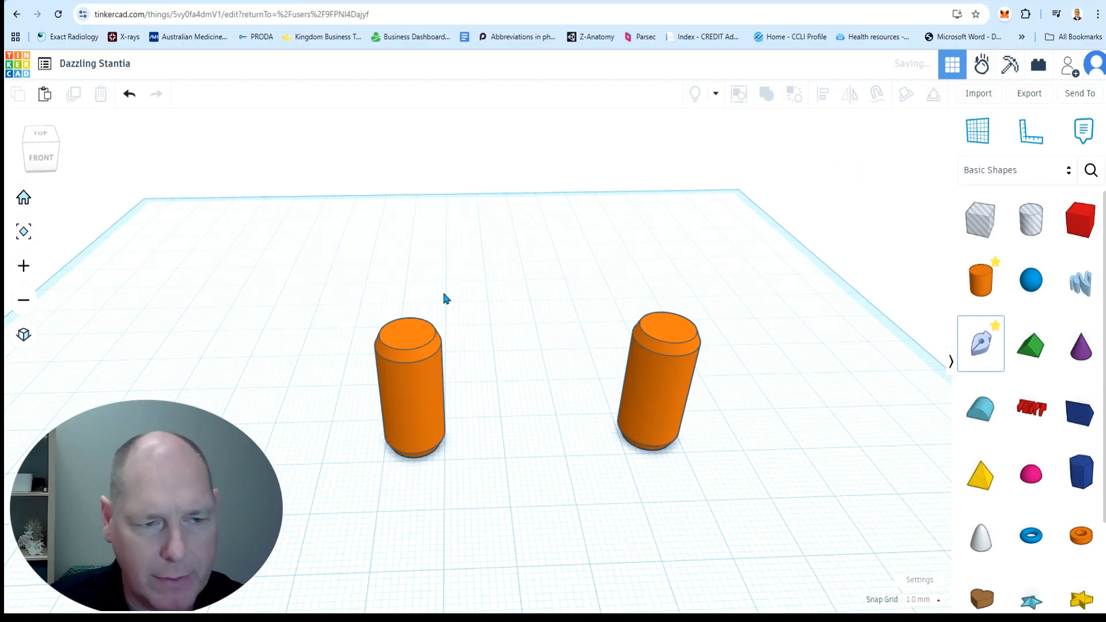
left_click_drag(1032, 280, 544, 490)
key("Delete")
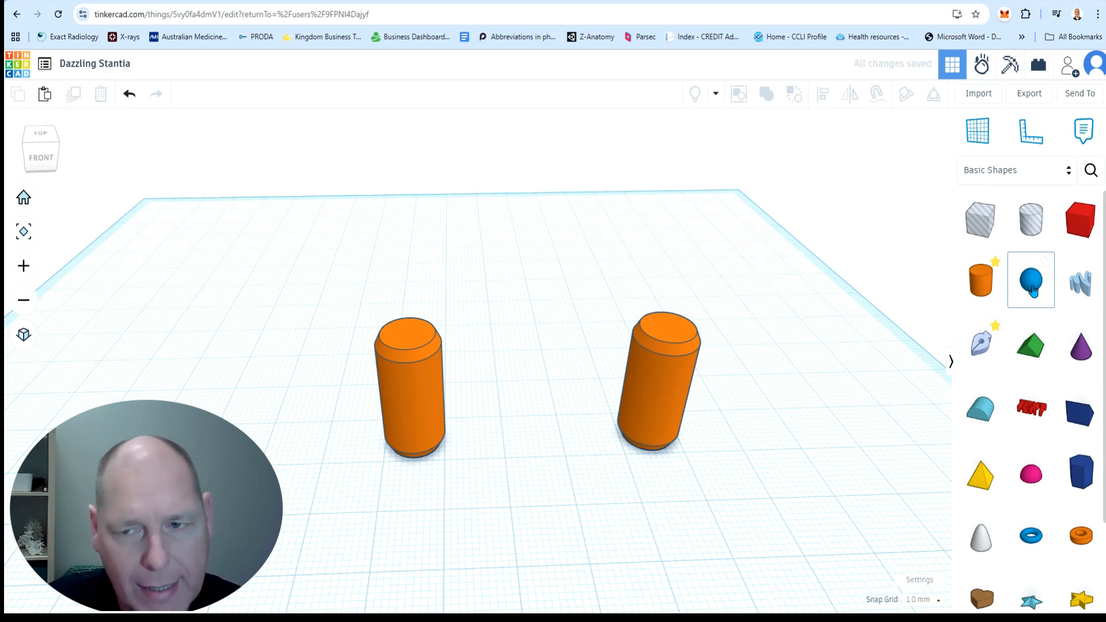
left_click_drag(1035, 290, 410, 337)
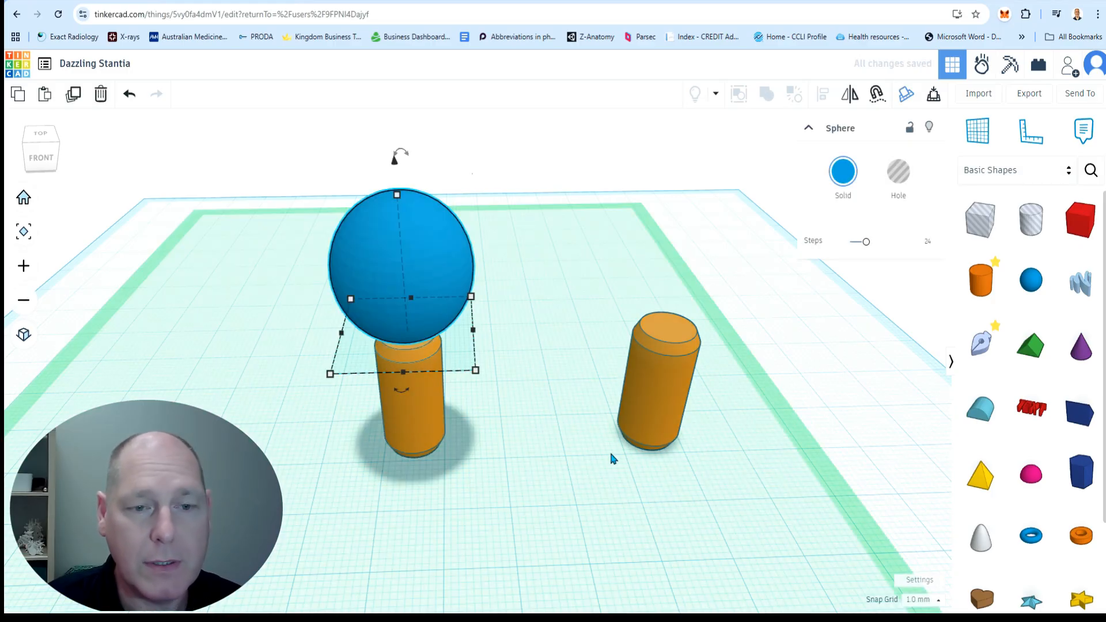
- Align the stacked sphere to the cylinder's centre with the cylinder as the fixed reference, and delete the sphere
right_click_drag(799, 352, 808, 398)
left_click(808, 399)
right_click_drag(553, 502, 526, 398)
left_click(435, 382)
left_click(431, 244, "shift")
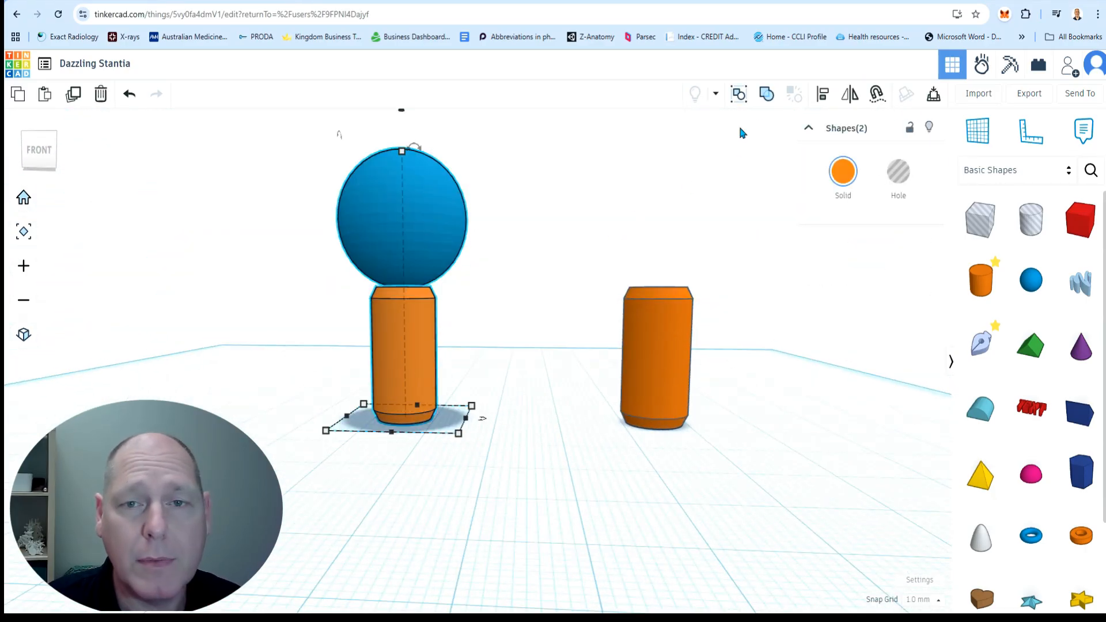
left_click(823, 96)
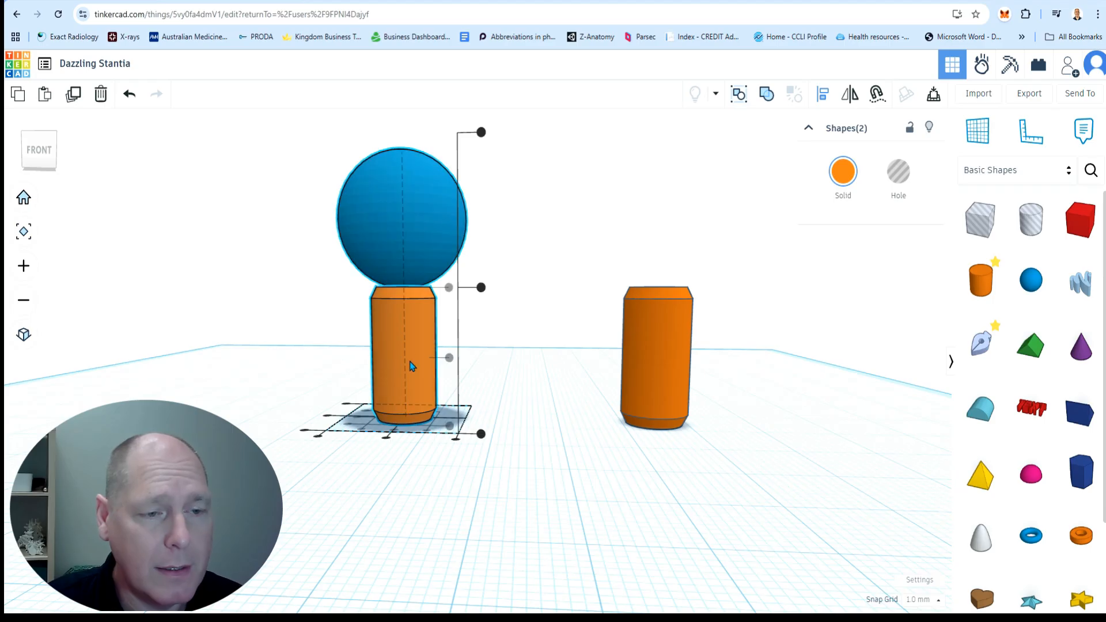
left_click(394, 431)
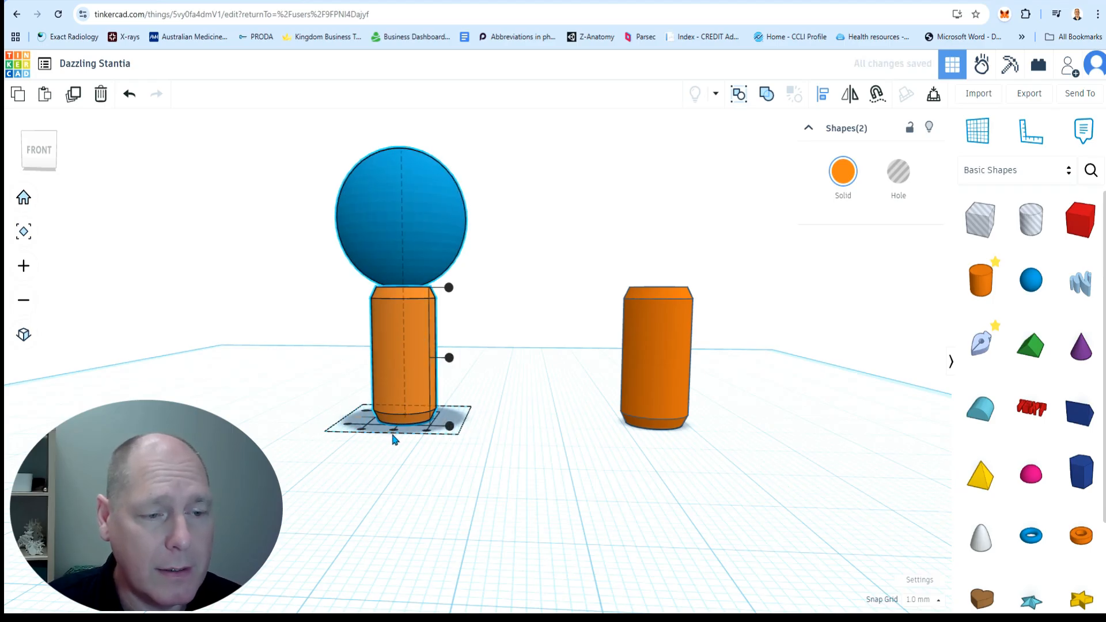
left_click(525, 419)
right_click_drag(518, 420, 533, 456)
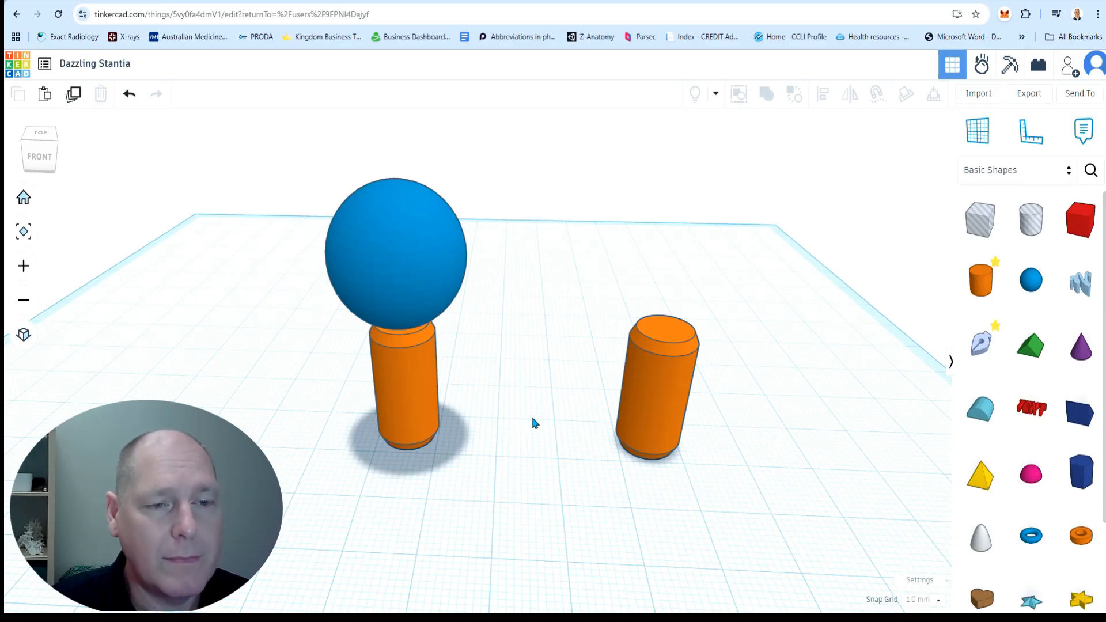
left_click(449, 271)
key("Delete")
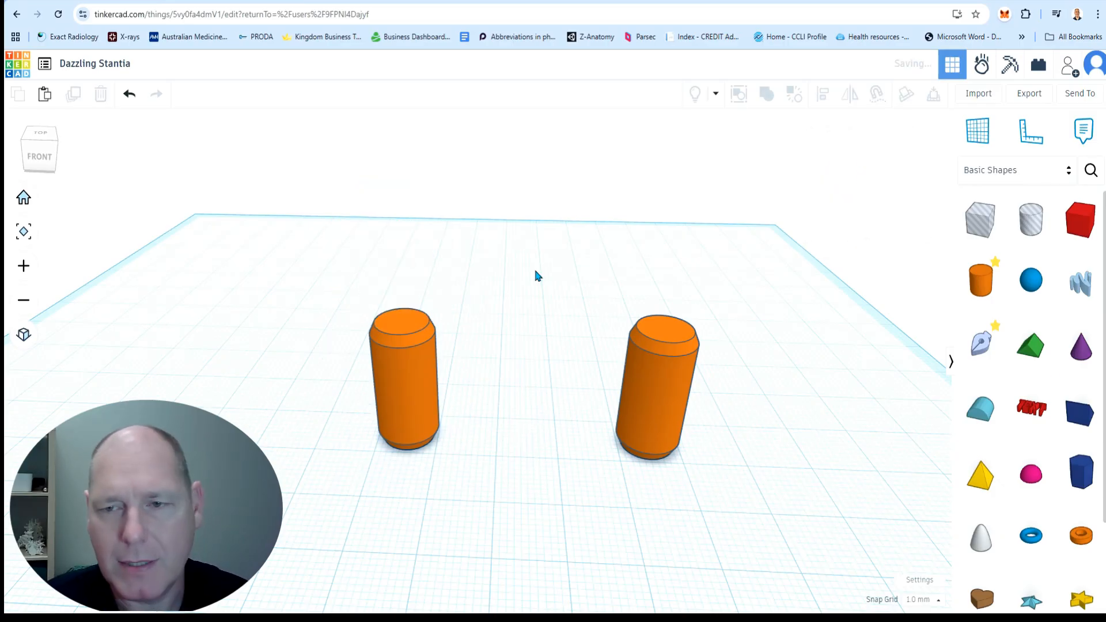
- Place a new sphere on the workplane between the cylinders and use Cruise to set it on the original cylinder's top face
left_click_drag(1032, 280, 527, 485)
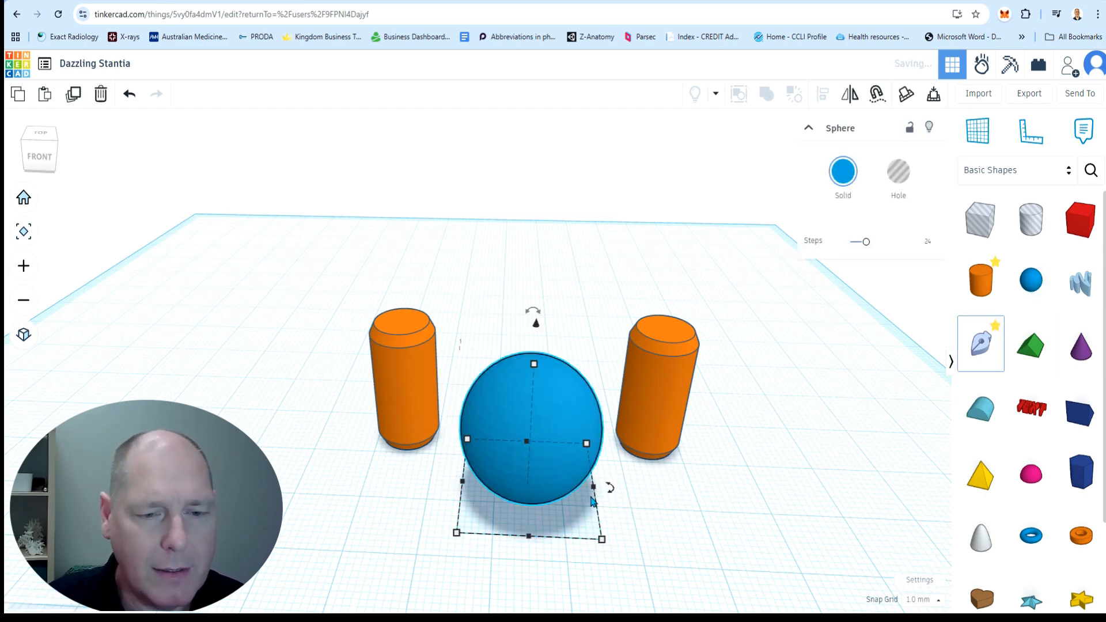
left_click(654, 507)
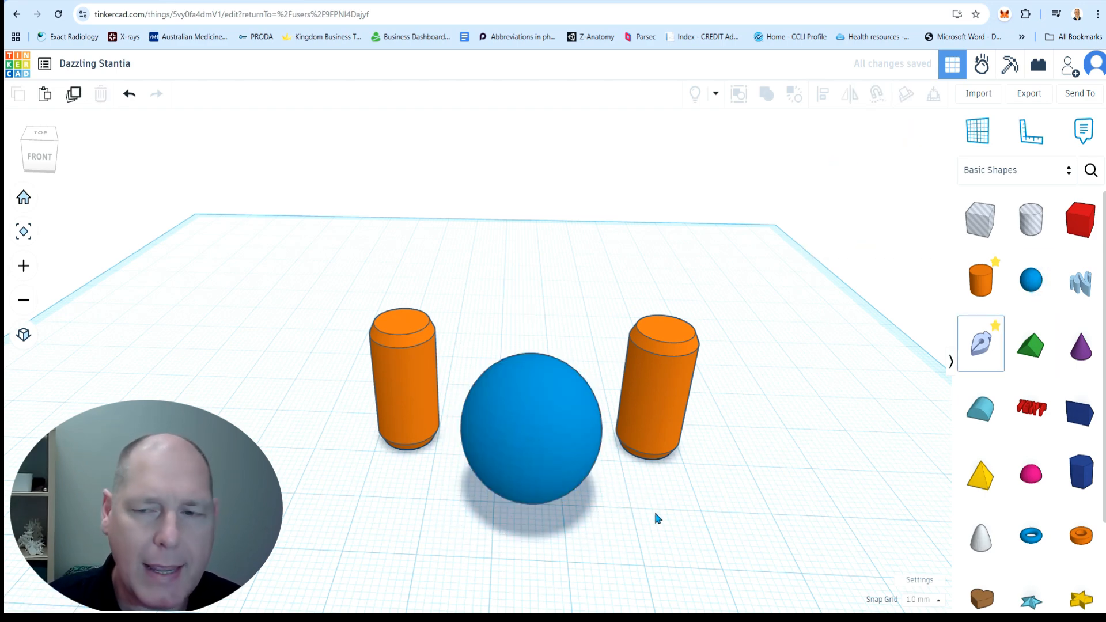
left_click(551, 432)
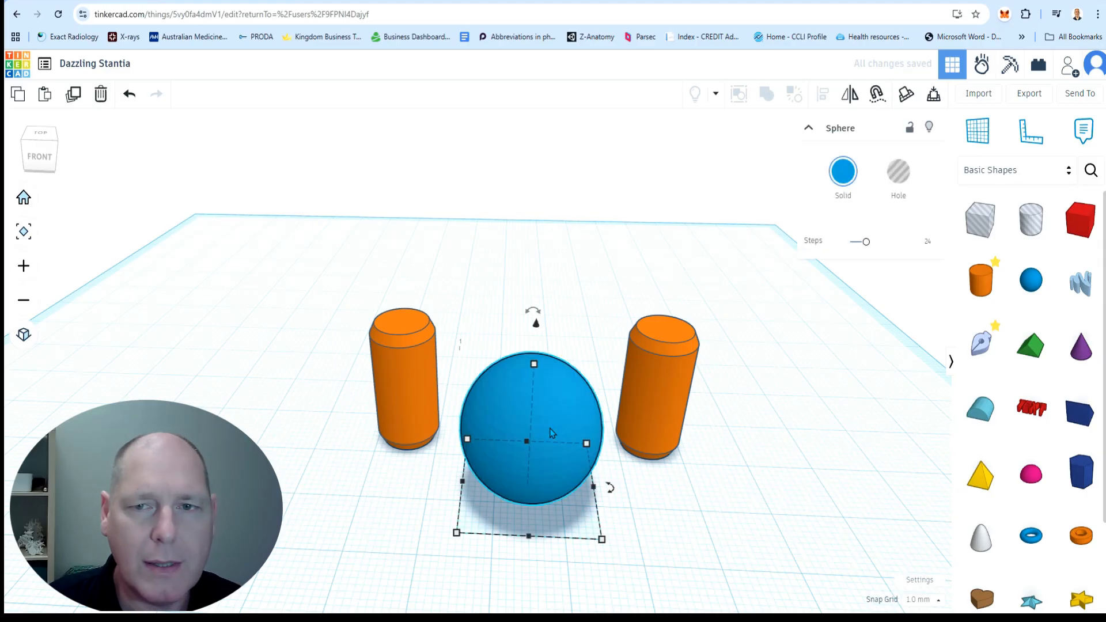
left_click(872, 102)
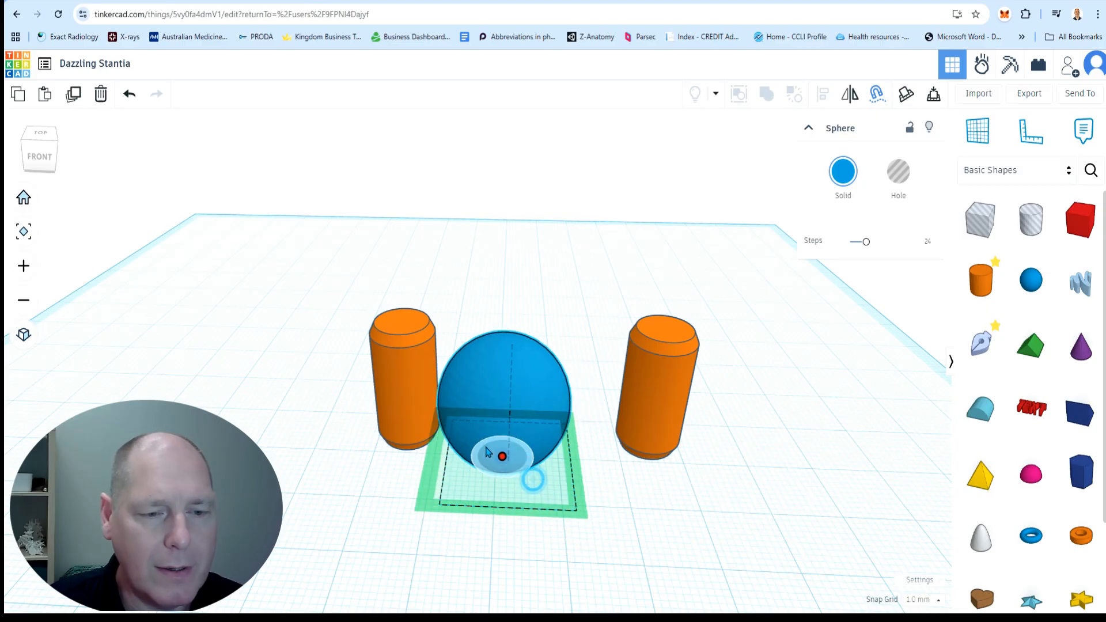
left_click_drag(425, 393, 403, 321)
left_click(595, 446)
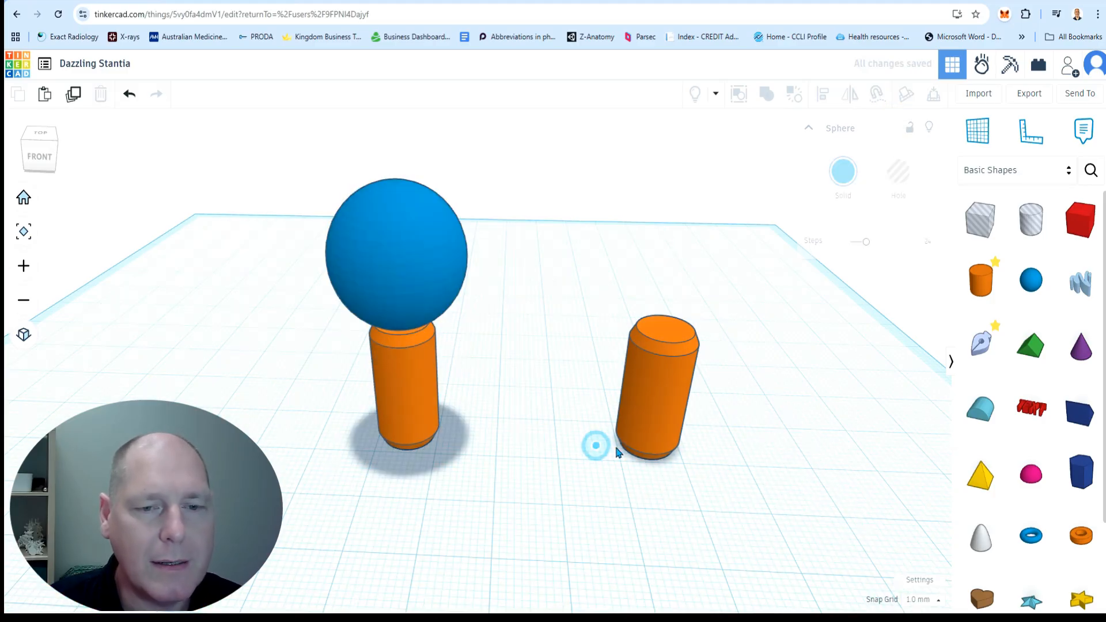
- Align the cruised sphere to the centre of the cylinder beneath it in both horizontal directions, keeping the cylinder fixed
left_click_drag(546, 535, 563, 428)
right_click_drag(544, 464, 549, 435)
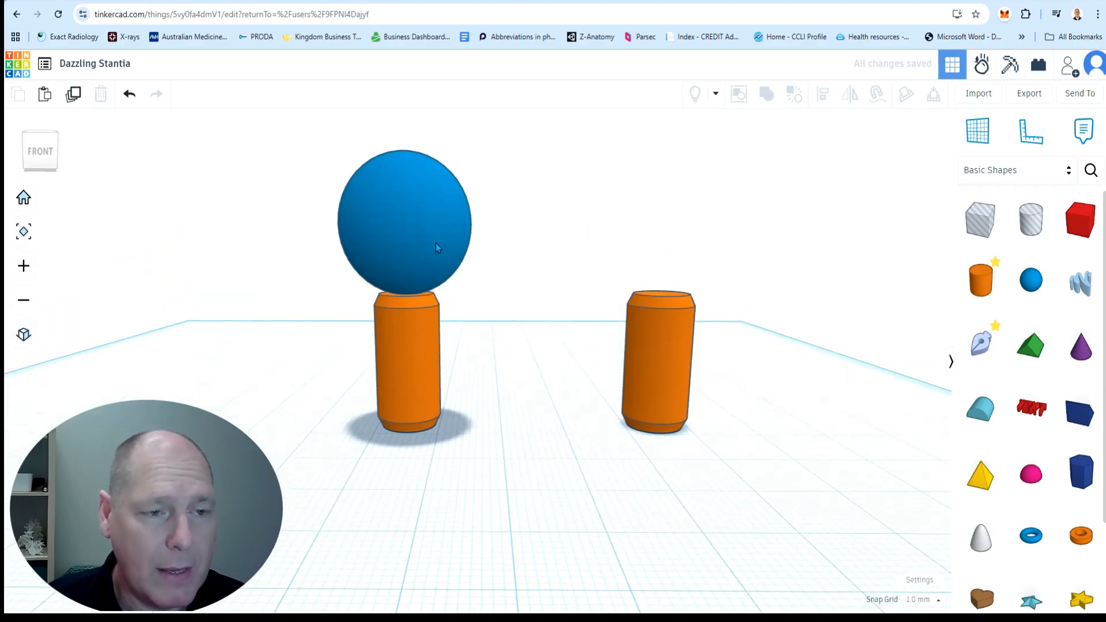
left_click(437, 243)
left_click(422, 390, "shift")
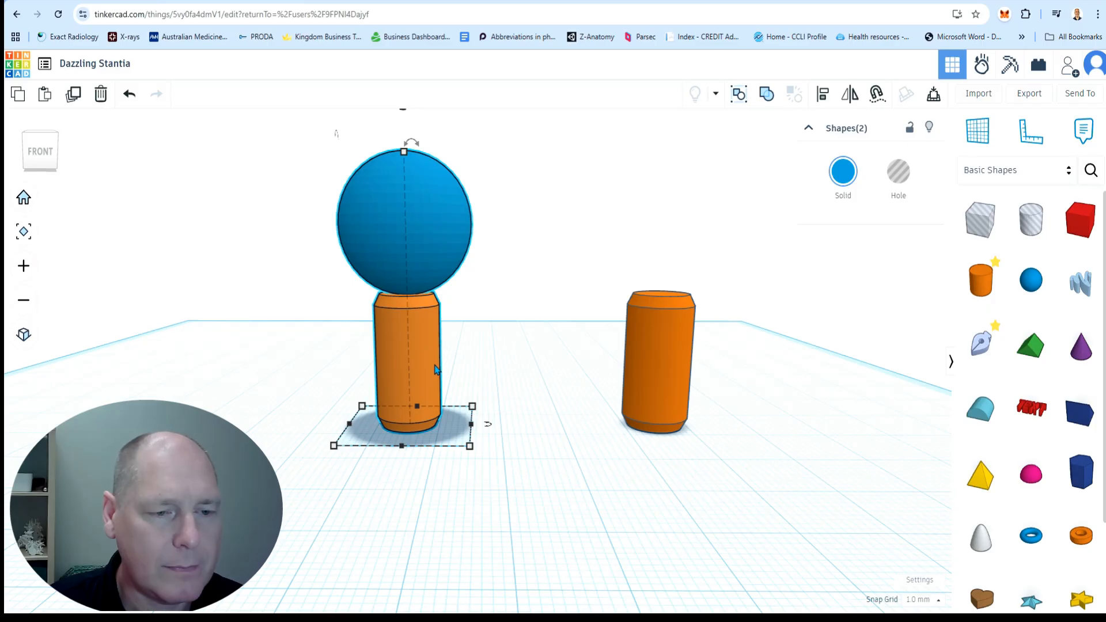
left_click(819, 98)
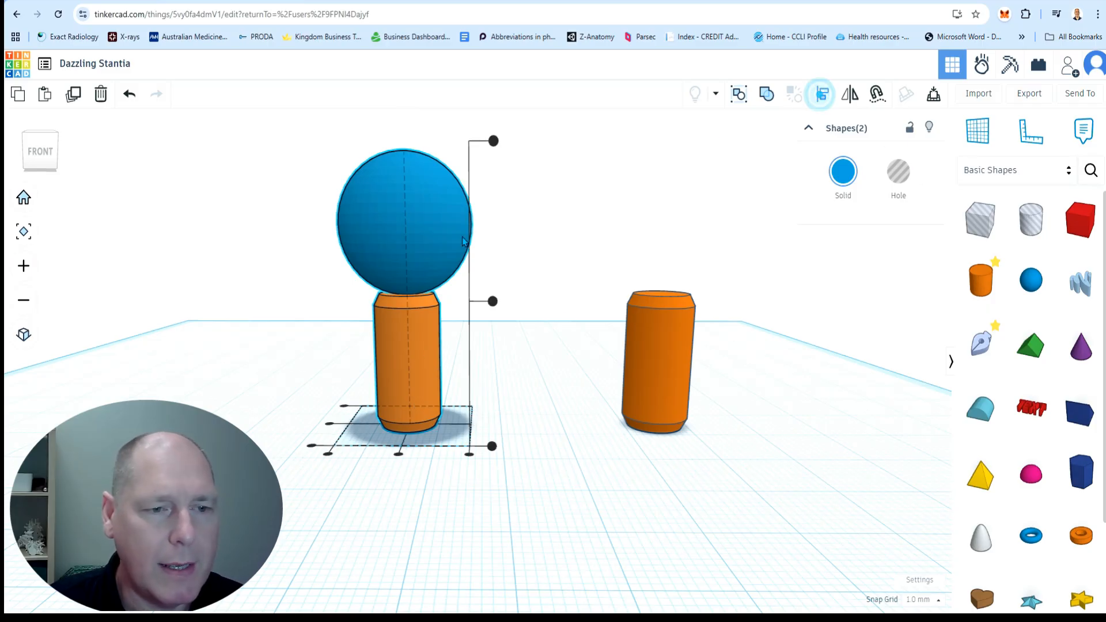
left_click(414, 372)
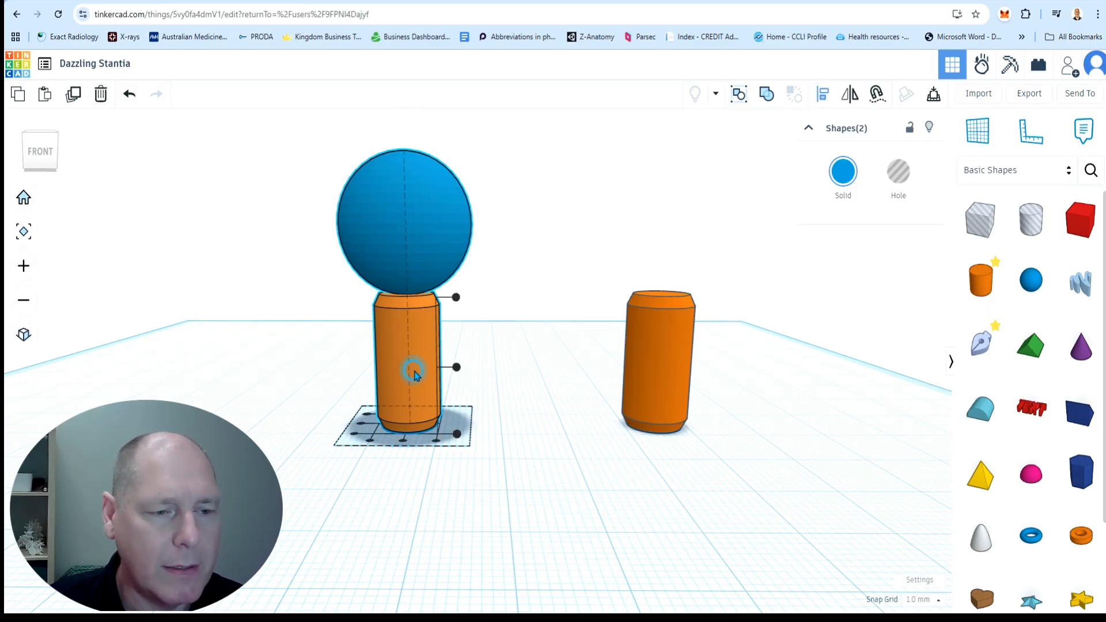
left_click(364, 424)
left_click(397, 217)
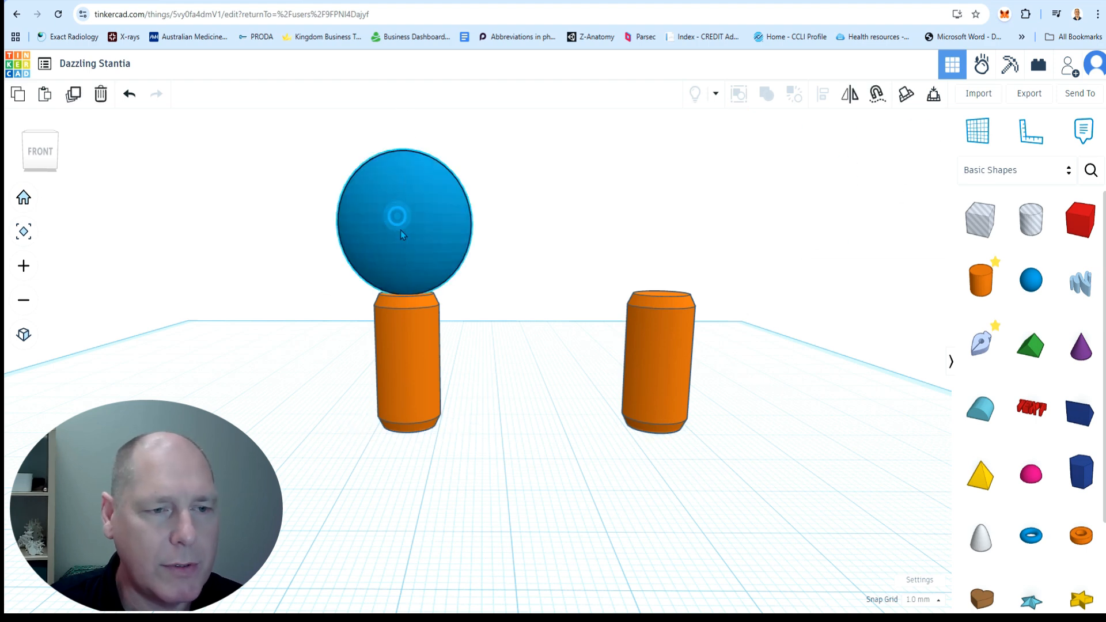
left_click(412, 360, "shift")
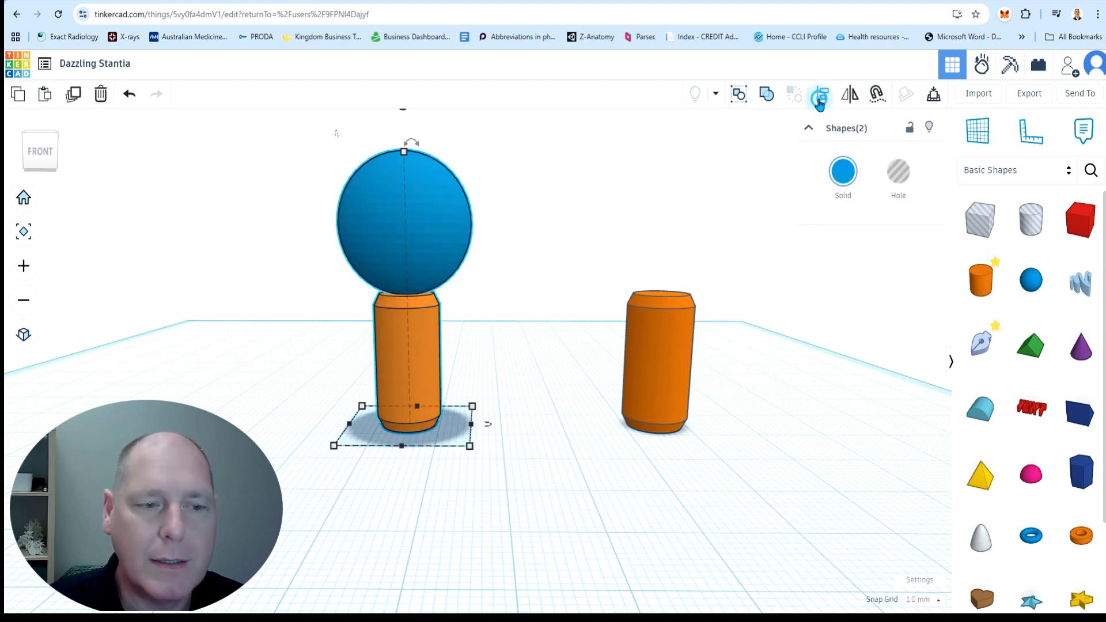
left_click(823, 93)
left_click(360, 425)
left_click(403, 442)
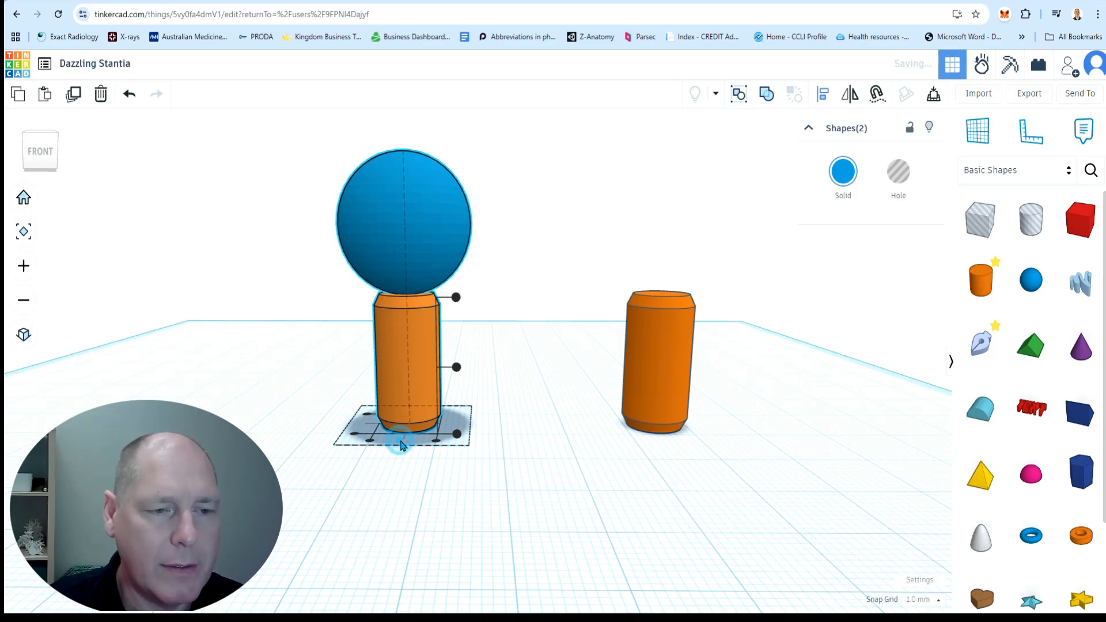
left_click(518, 391)
mouse_move(536, 323)
right_mouse_down()
mouse_move(529, 444)
mouse_move(559, 366)
mouse_move(556, 309)
mouse_move(548, 328)
right_mouse_up()
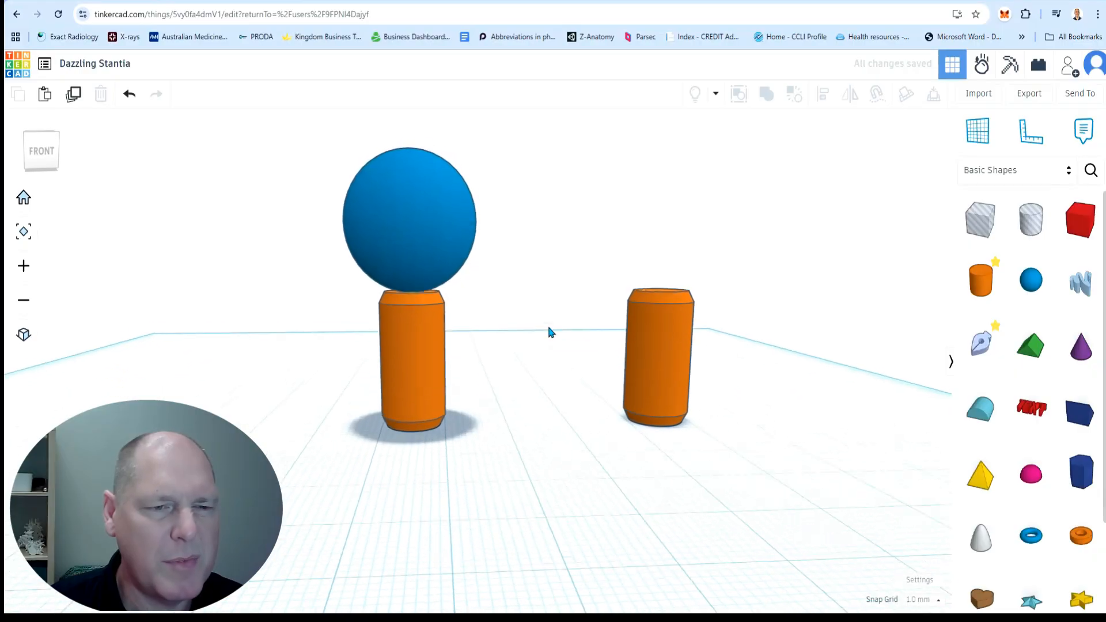
- Scale the sphere down proportionally from a base corner until it is only slightly wider than the cylinder
left_click(468, 254)
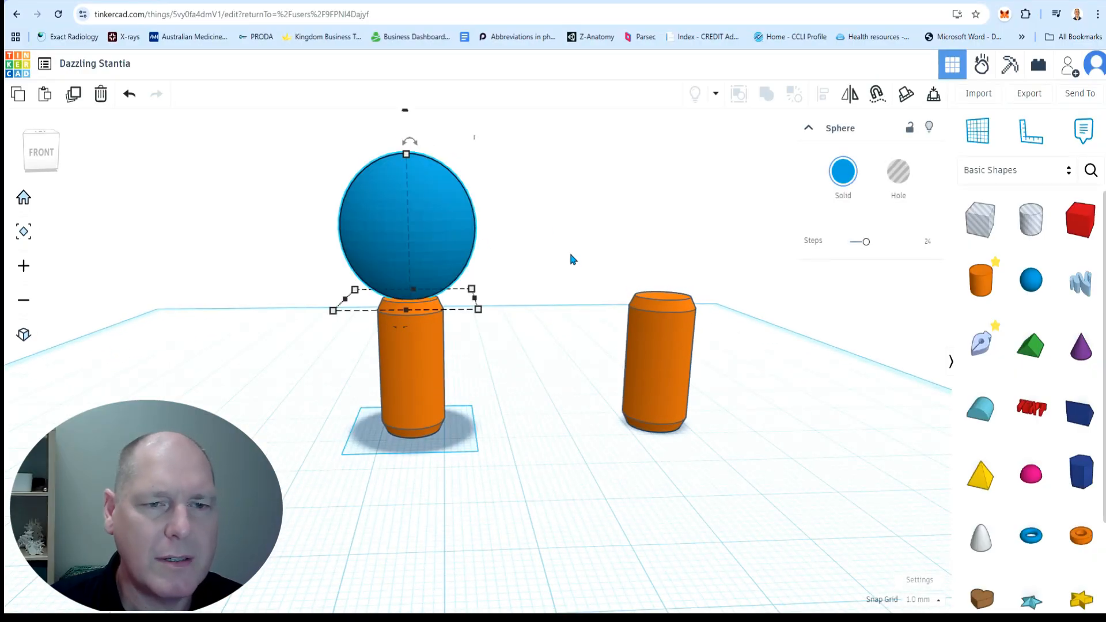
scroll(573, 260, "down", 1)
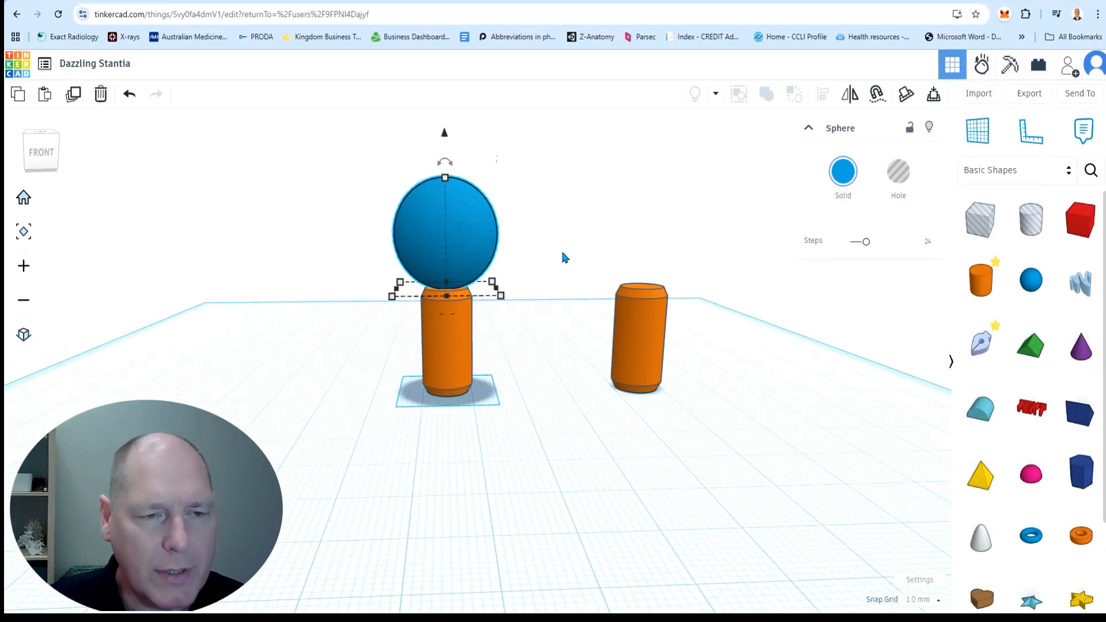
mouse_move(502, 296)
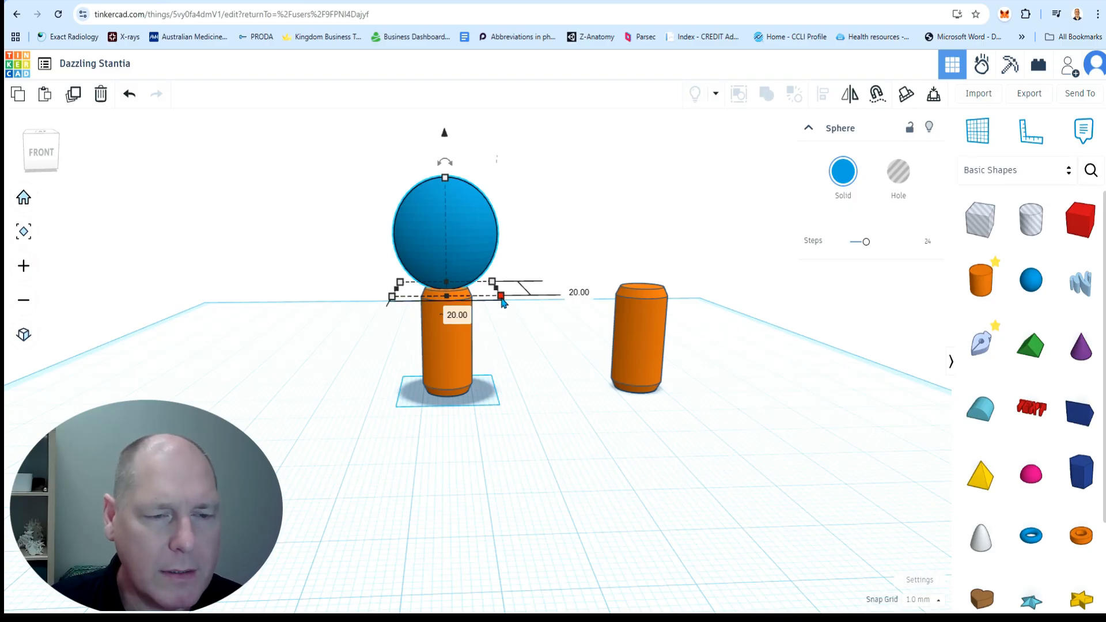
left_click_drag(502, 297, 453, 290)
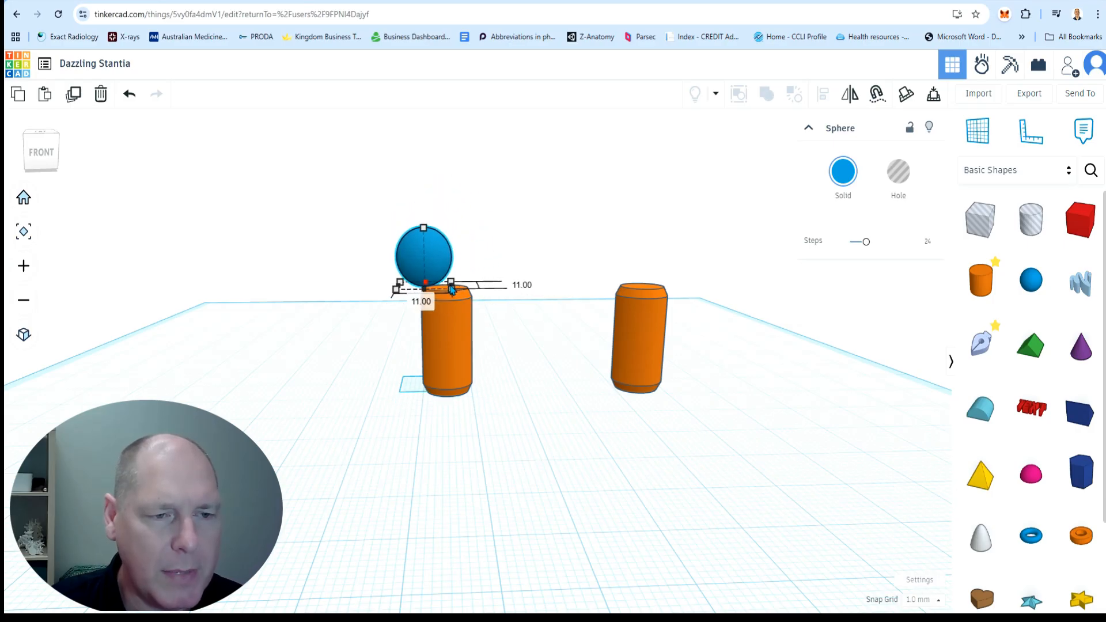
left_click_drag(453, 290, 457, 292)
- Move the reduced sphere back over the cylinder so it sits roughly centred on the top face
right_click_drag(516, 209, 435, 357)
left_click_drag(435, 357, 456, 378)
mouse_move(506, 416)
right_mouse_down()
mouse_move(510, 366)
mouse_move(490, 497)
mouse_move(504, 402)
right_mouse_up()
scroll(440, 453, "up", 3)
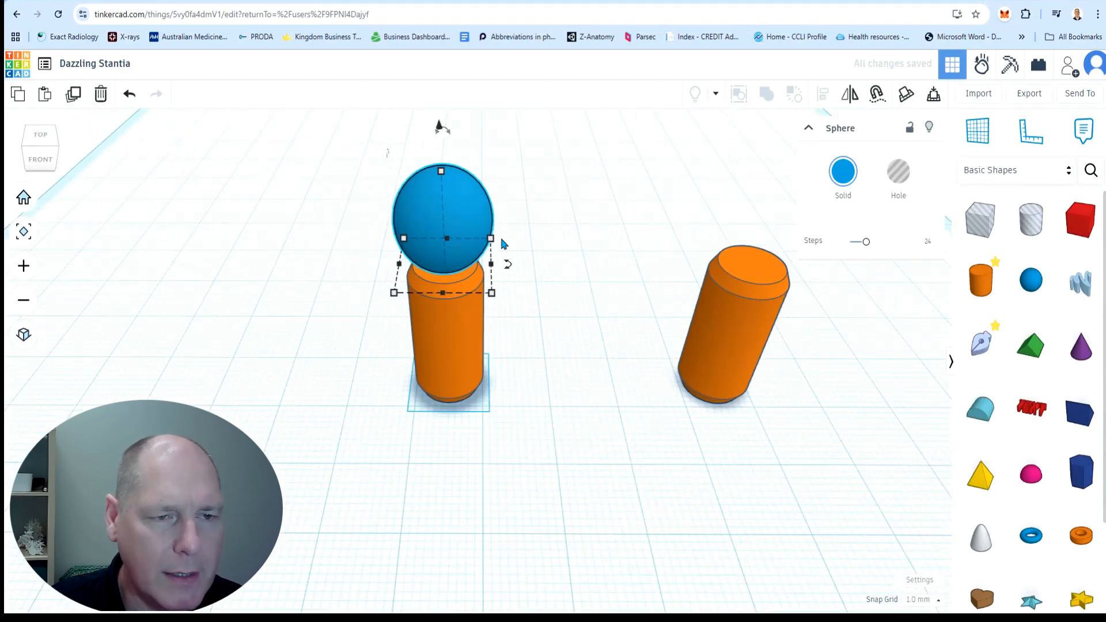
left_click_drag(479, 229, 445, 219)
left_click_drag(461, 224, 478, 228)
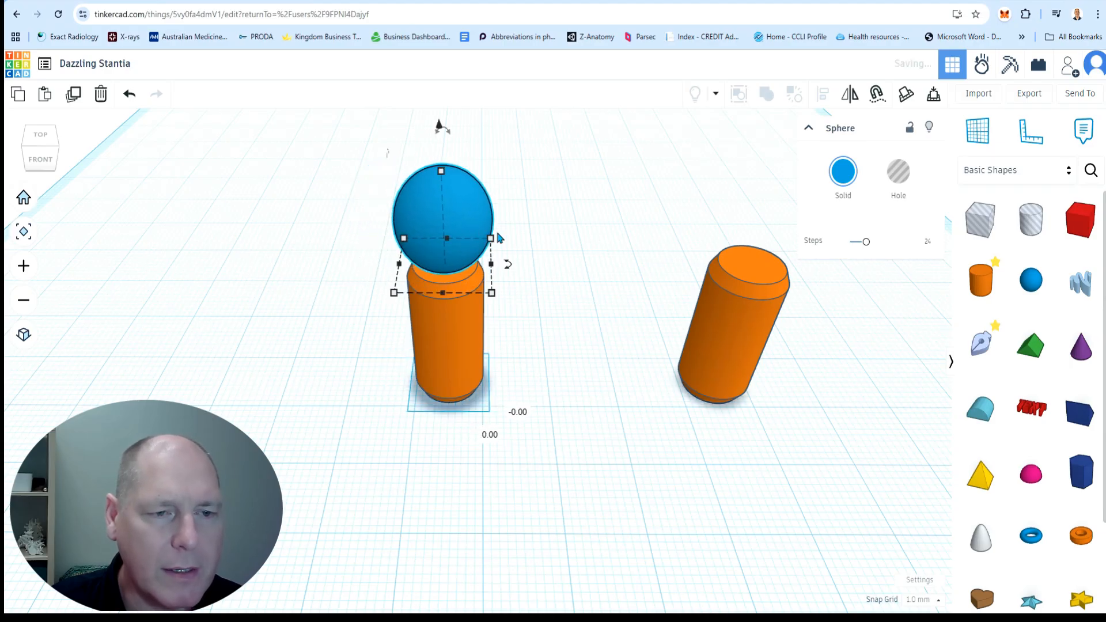
scroll(500, 280, "up", 5)
right_click_drag(557, 292, 557, 321)
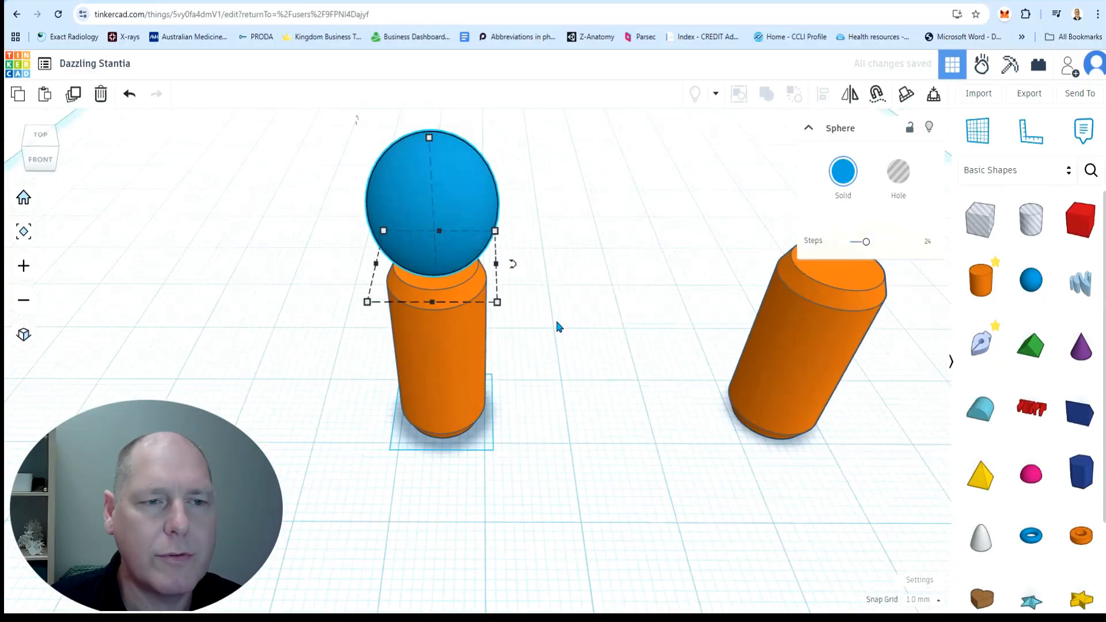
scroll(550, 309, "down", 3)
left_click_drag(469, 161, 470, 173)
right_click_drag(538, 232, 637, 363)
scroll(600, 289, "down", 2)
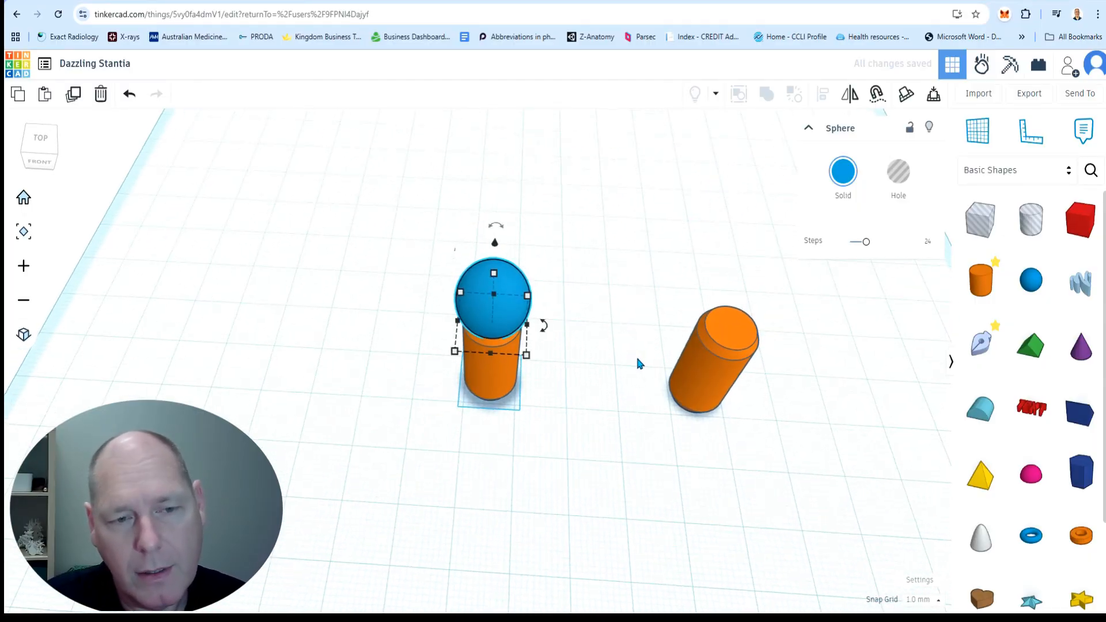
- Delete the spare cylinder and place a duplicate of the sphere-topped cylinder beside the original
left_click(719, 363)
key("Delete")
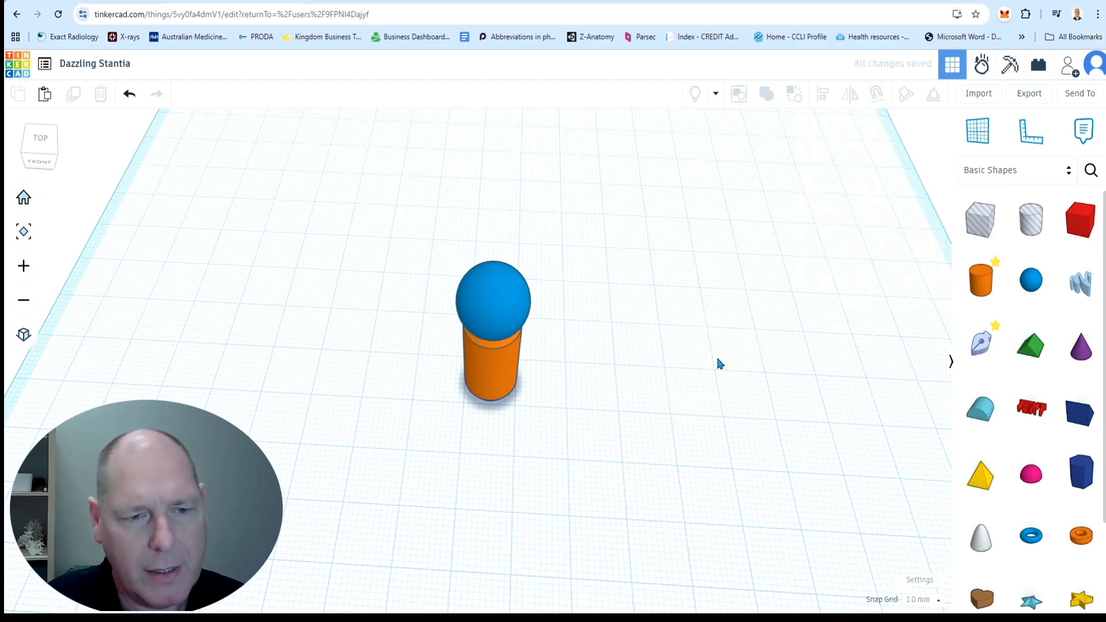
left_click(519, 308)
left_click(492, 375, "shift")
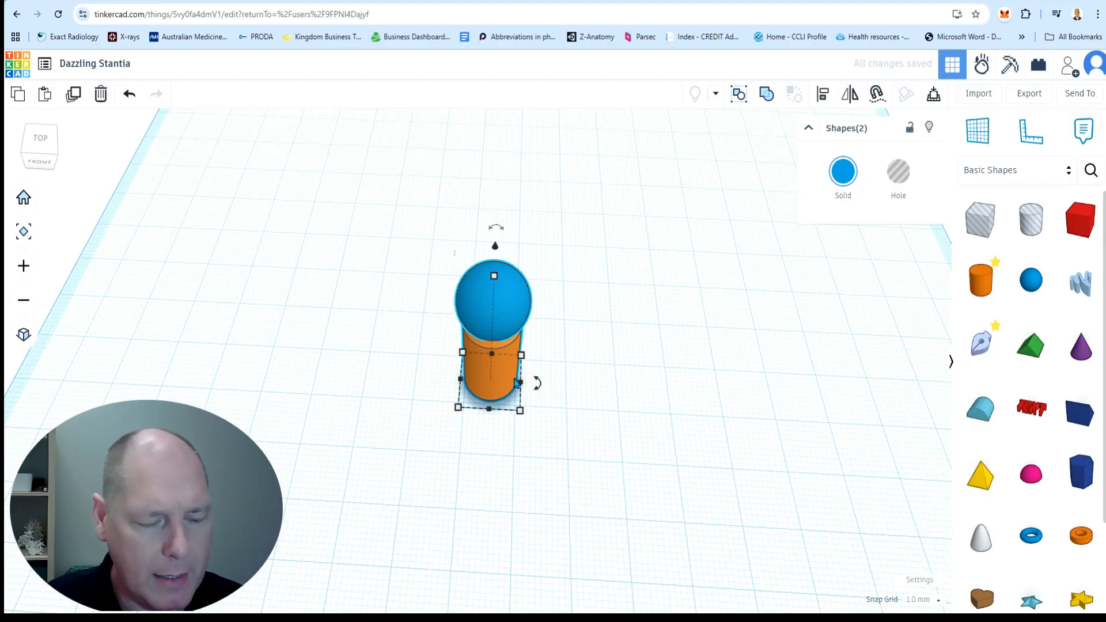
left_click_drag(504, 383, 726, 400, "alt")
left_click(658, 464)
right_click_drag(657, 460, 656, 410)
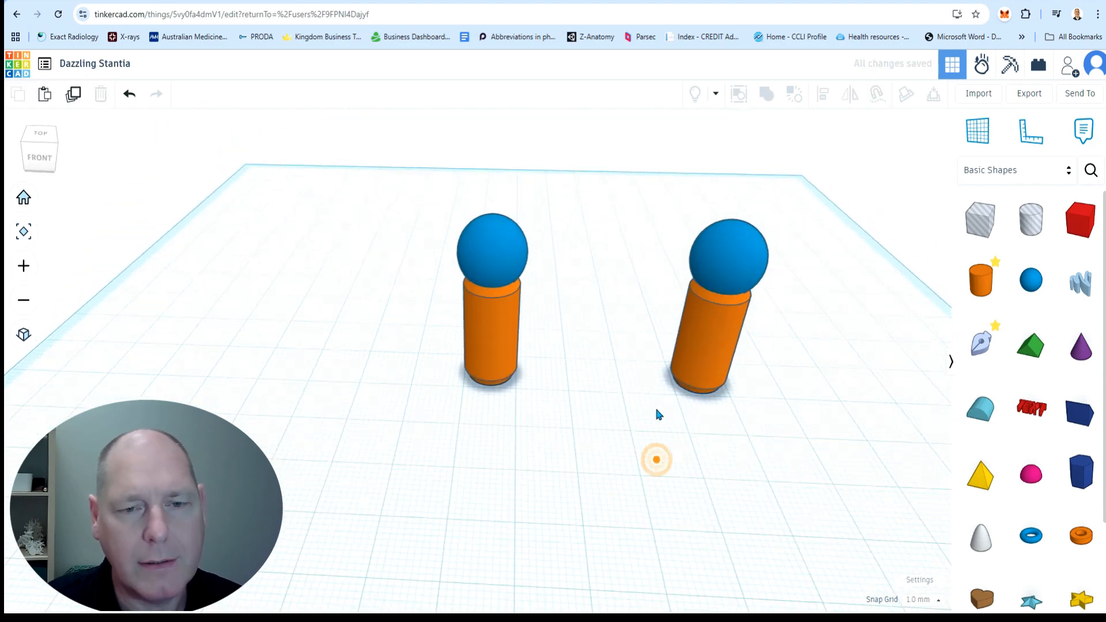
- Select both shapes of the duplicated figure and move them slightly closer to the original figure
left_click_drag(653, 159, 768, 434)
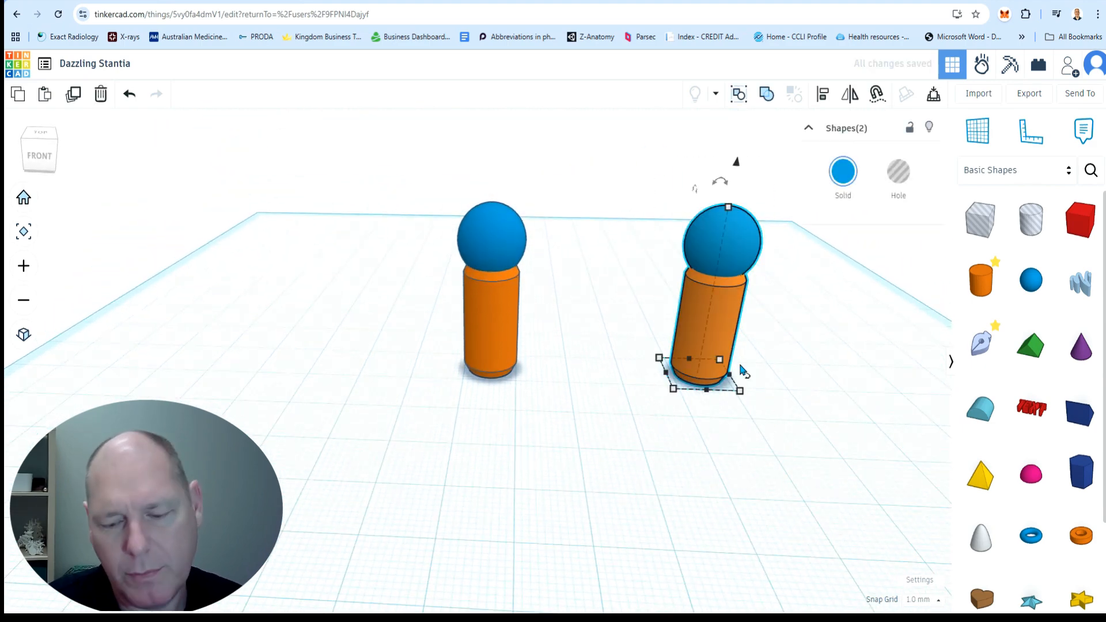
mouse_move(712, 349)
left_mouse_down()
mouse_move(673, 355)
mouse_move(694, 355)
left_mouse_up()
left_click(642, 415)
right_click_drag(642, 415, 952, 363)
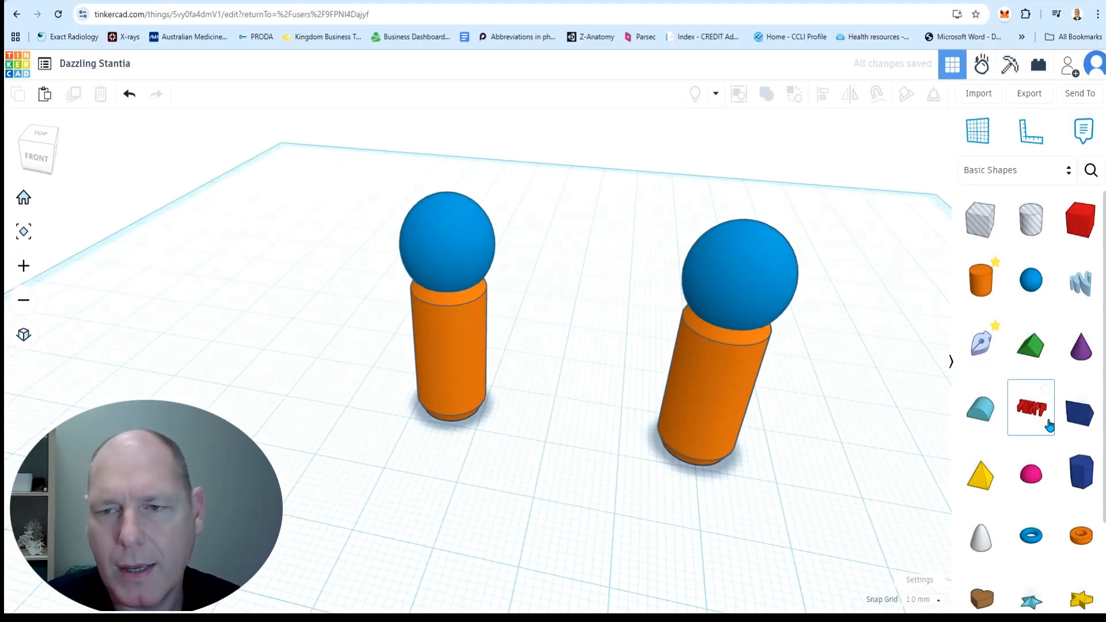
- Place a solid box between the two sphere-topped cylinders and shift it slightly, by about 1 mm and 2 mm, along the workplane
left_click_drag(1084, 232, 570, 417)
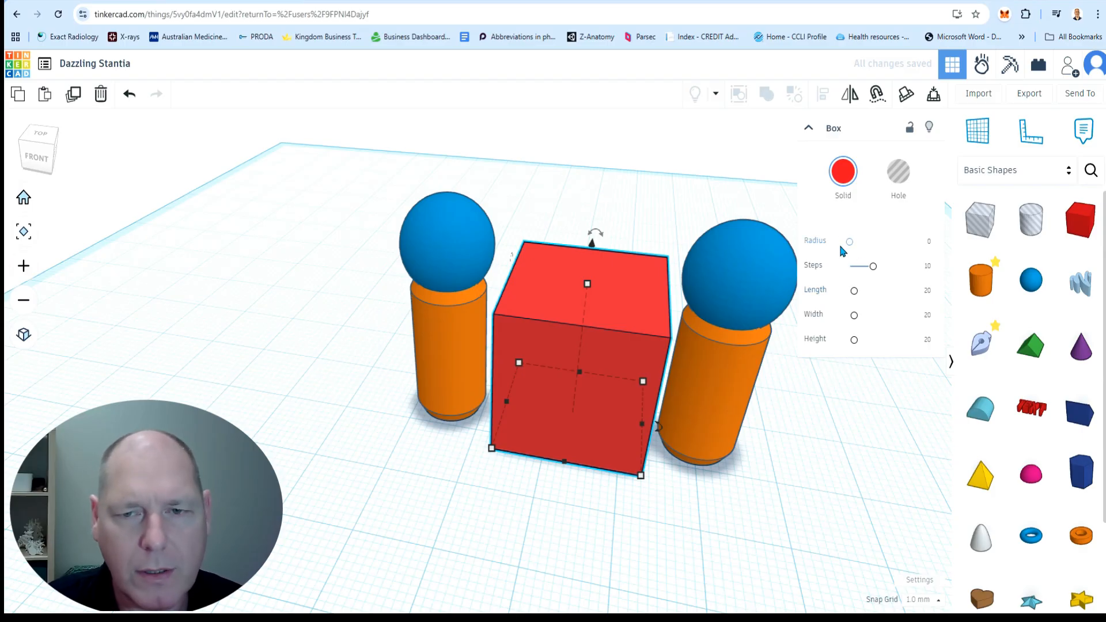
mouse_move(849, 242)
left_mouse_down()
mouse_move(894, 244)
mouse_move(842, 249)
left_mouse_up()
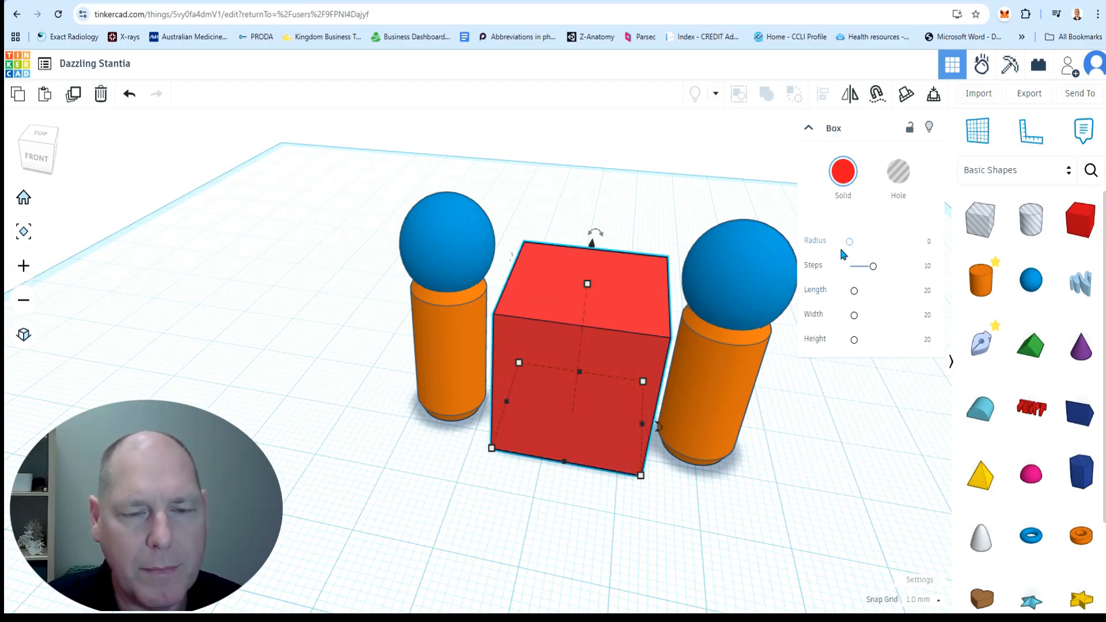
right_click_drag(882, 472, 744, 427)
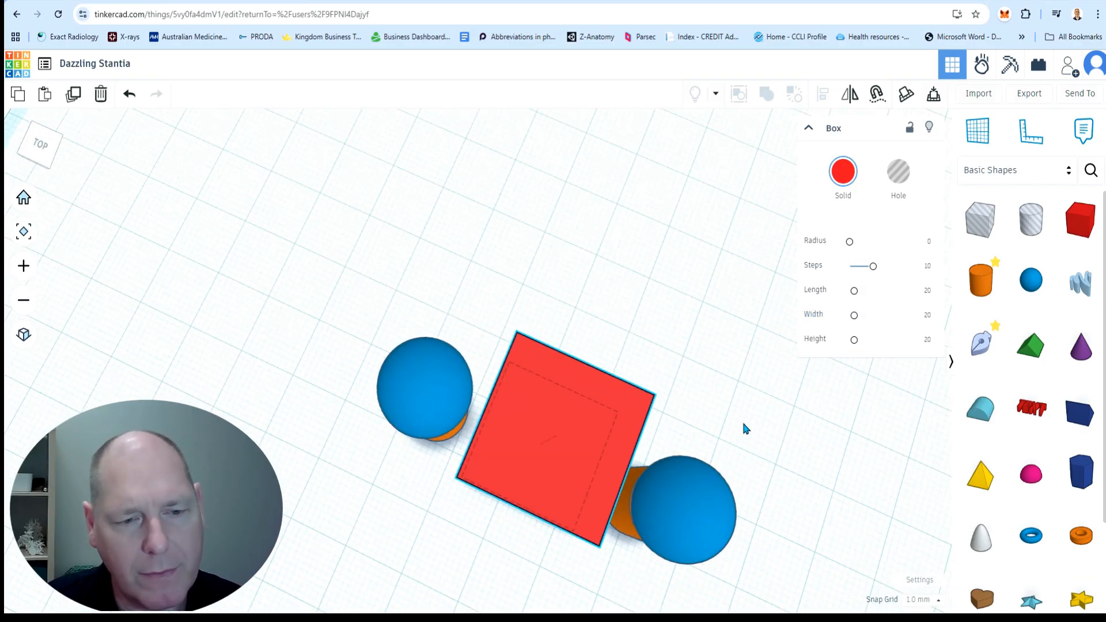
left_click_drag(611, 425, 593, 438)
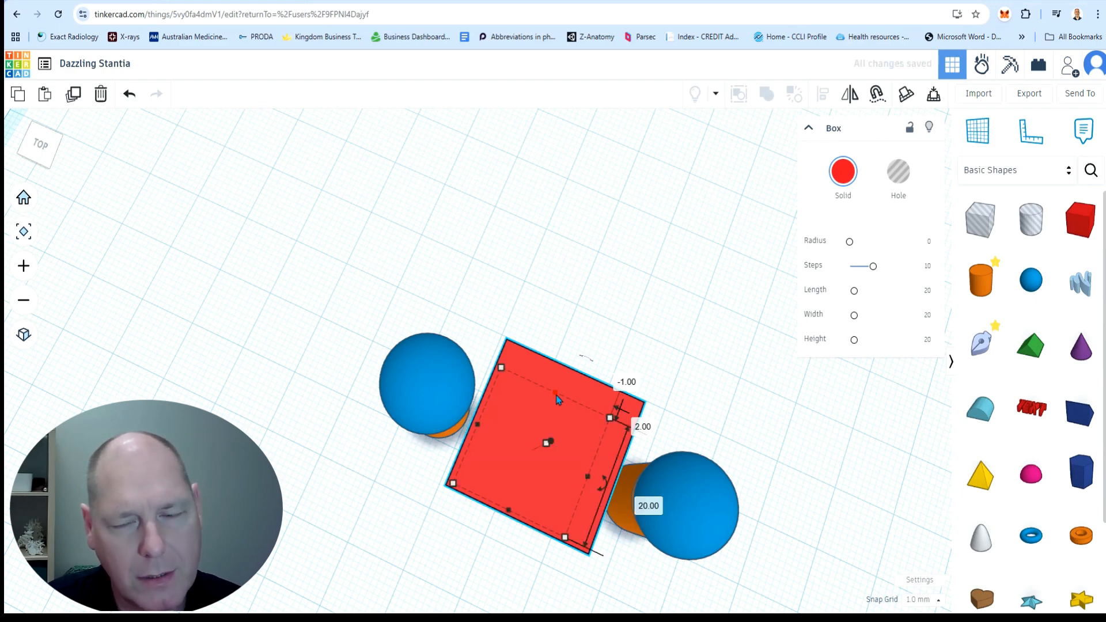
- Adjust the box's parameters to a width of 19.63 and a height of 17.333
left_click_drag(854, 316, 855, 317)
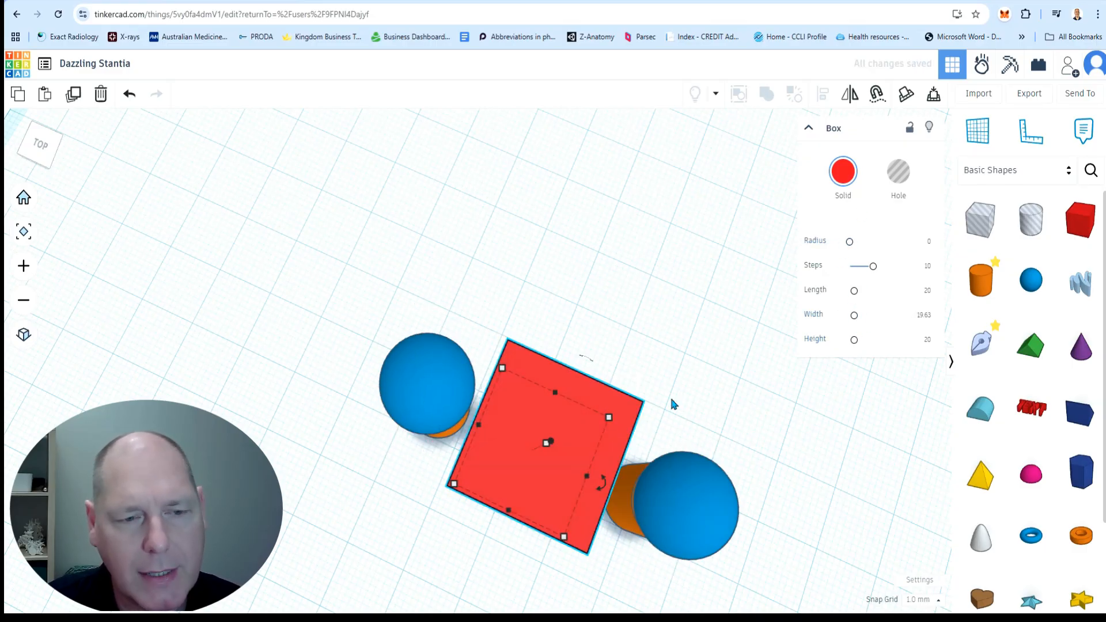
left_click_drag(855, 344, 856, 344)
right_click_drag(759, 417, 794, 347)
right_click_drag(787, 394, 788, 391)
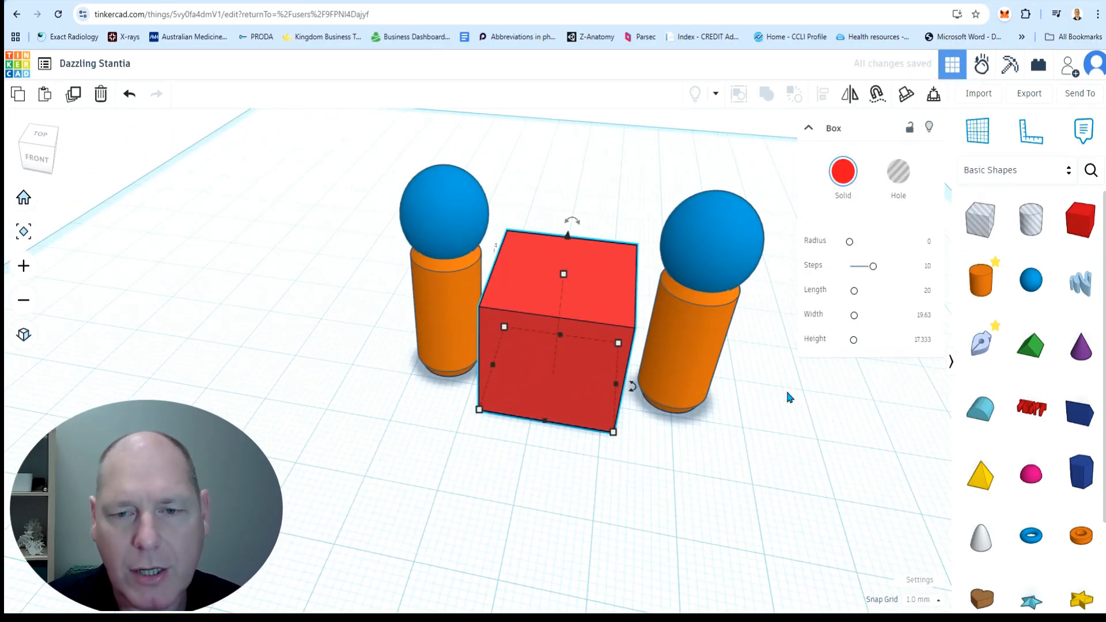
- Stretch the box sideways and upward, and resize its footprint from a corner to about 21.82 by 17 mm
left_click_drag(617, 383, 624, 385)
left_click_drag(568, 275, 578, 216)
right_click_drag(582, 166, 576, 507)
left_click_drag(490, 557, 507, 550)
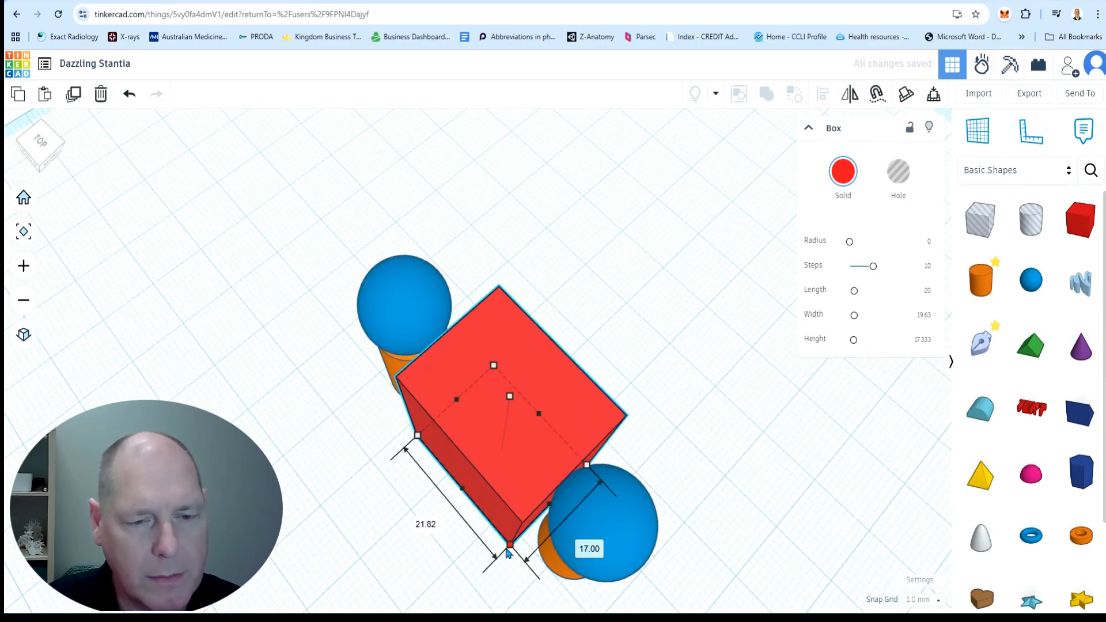
right_click_drag(797, 492, 922, 461)
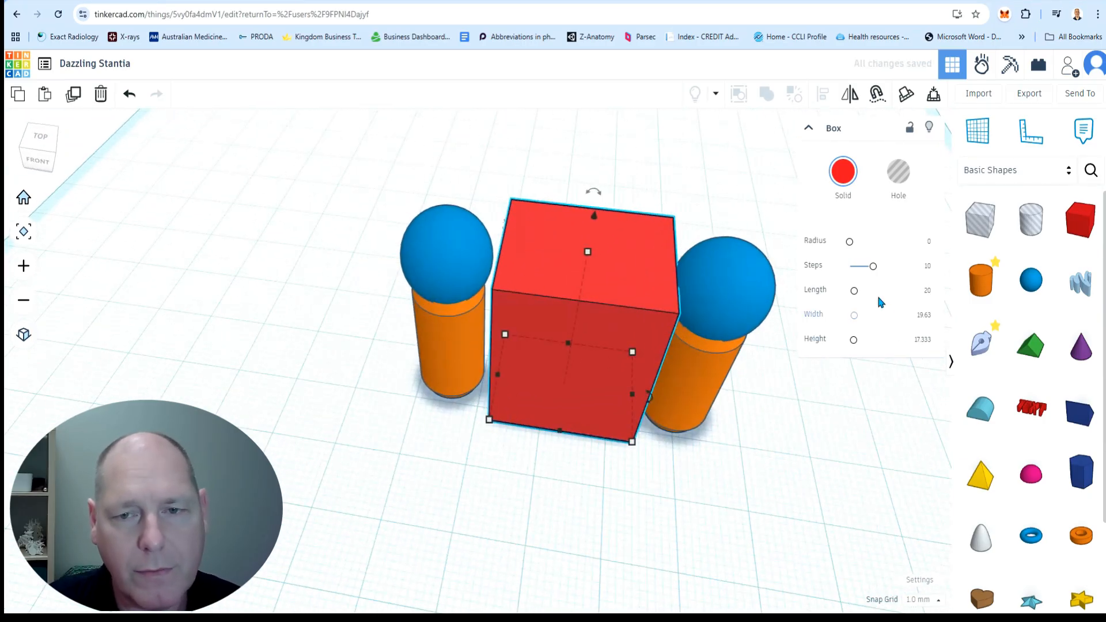
- Round the box's edges with a radius of 2.184
mouse_move(852, 248)
left_mouse_down()
mouse_move(865, 248)
mouse_move(855, 248)
left_mouse_up()
mouse_move(673, 471)
right_mouse_down()
mouse_move(564, 390)
mouse_move(569, 427)
mouse_move(614, 477)
mouse_move(660, 500)
mouse_move(674, 488)
right_mouse_up()
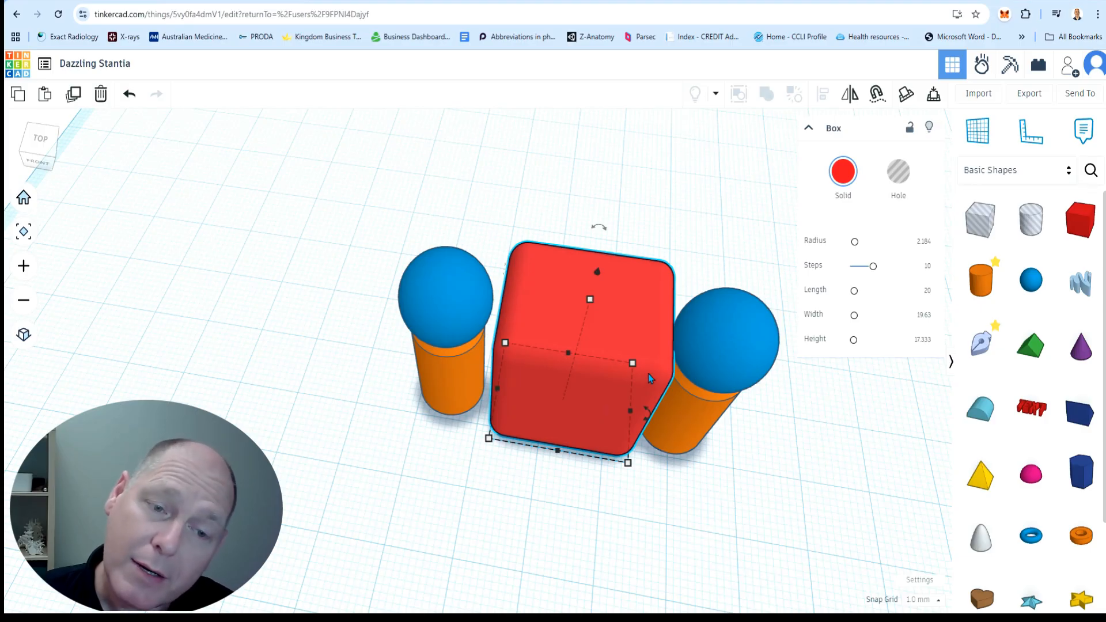
- Move the rounded box 15 mm forward along the workplane, clear of the two sphere-topped cylinders, and deselect it
right_click_drag(743, 465, 681, 381)
left_click_drag(587, 339, 557, 427)
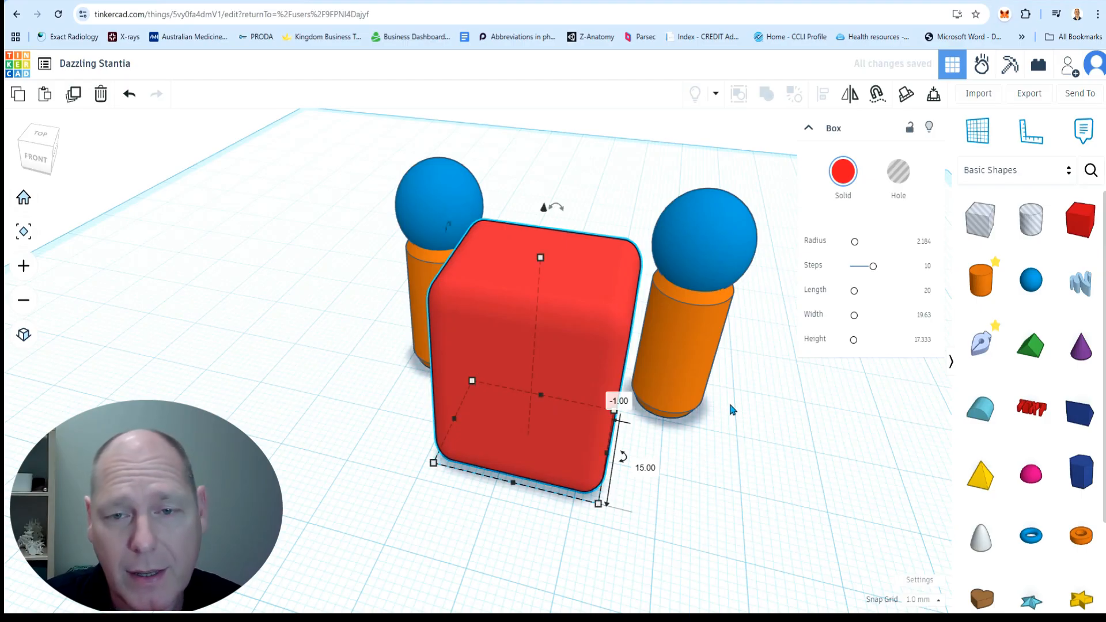
left_click(740, 424)
right_click_drag(657, 425, 867, 392)
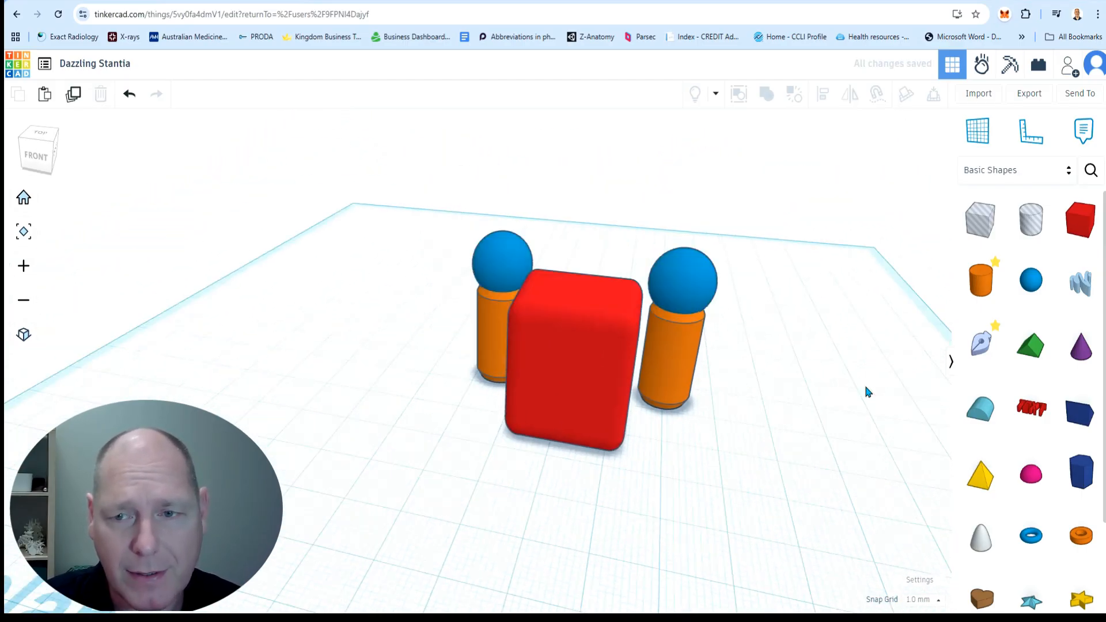
- Place a second solid box beside the model and stretch it taller and longer
left_click_drag(1080, 229, 455, 490)
left_click_drag(327, 362, 322, 289)
left_click_drag(257, 444, 226, 450)
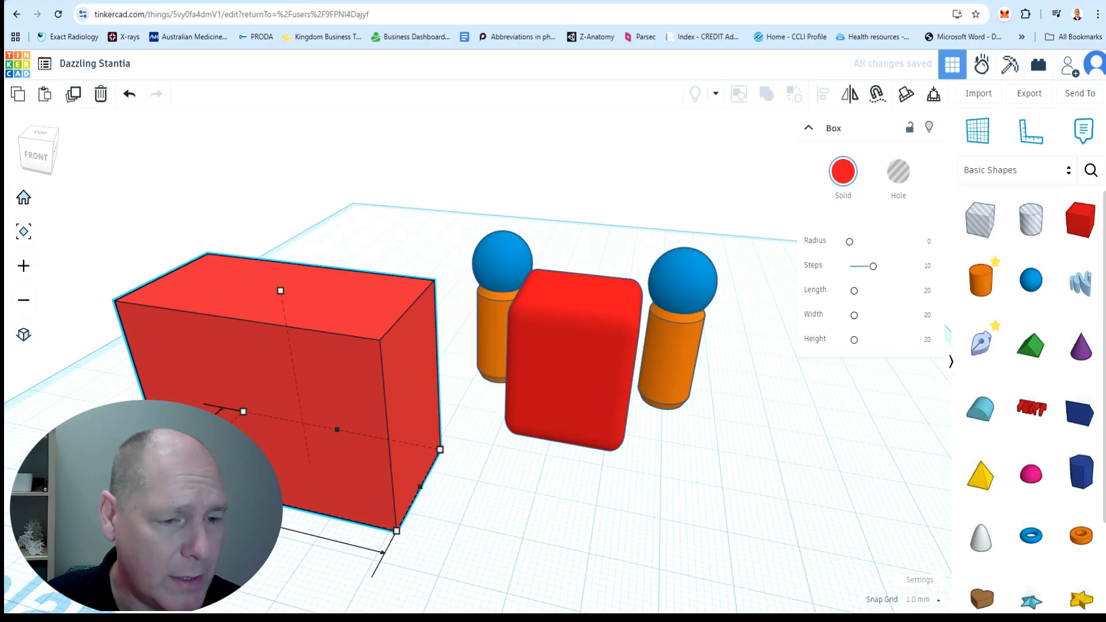
- Round the second box's edges with a radius of 7.241
mouse_move(850, 242)
left_mouse_down()
mouse_move(878, 241)
mouse_move(869, 243)
left_mouse_up()
right_click_drag(504, 519, 590, 485)
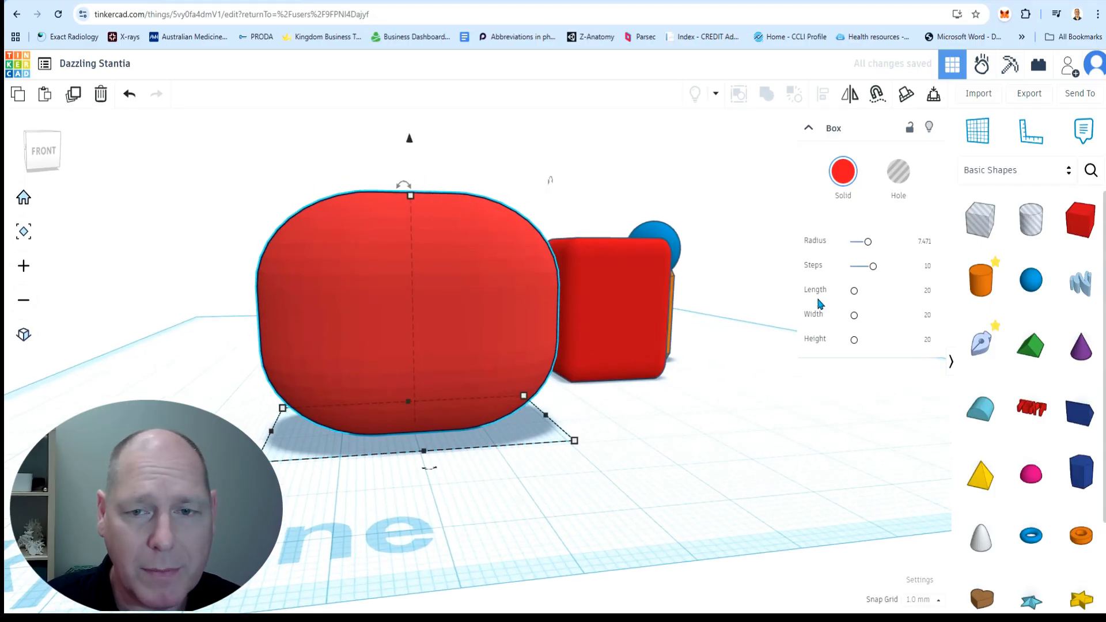
left_click_drag(871, 246, 870, 247)
right_click_drag(715, 386, 512, 472)
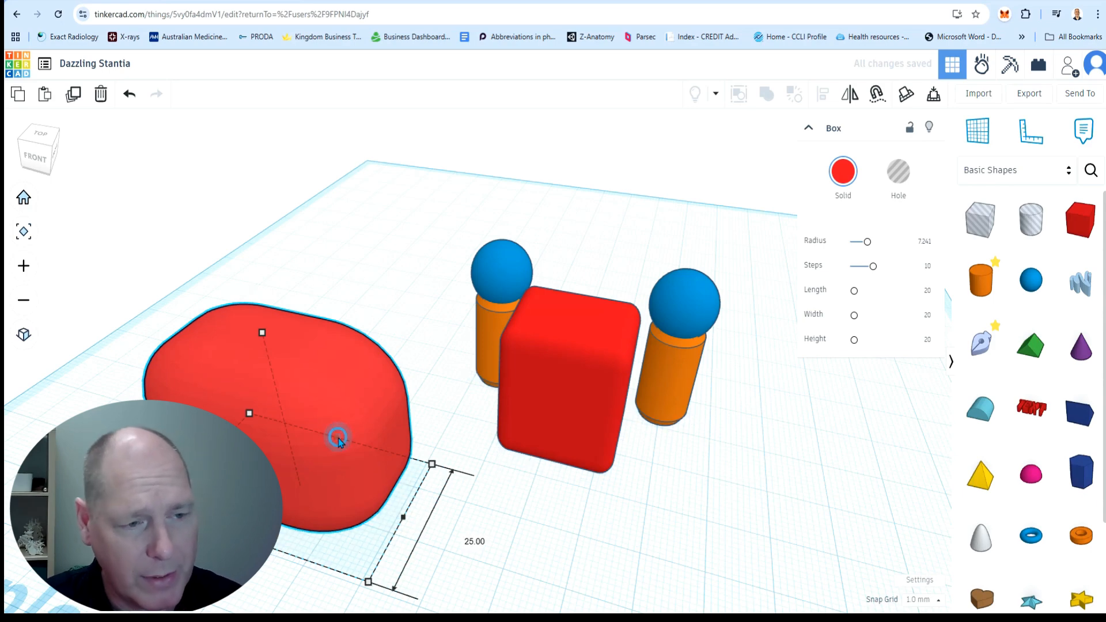
- Delete both rounded boxes, leaving only the two sphere-topped cylinders
key("Delete")
left_click(593, 415)
key("Delete")
- Try to fit a new solid box between the two sphere-topped cylinders by stretching it sideways
right_click_drag(767, 409, 767, 438)
scroll(767, 443, "up", 2)
left_click_drag(1080, 219, 528, 395)
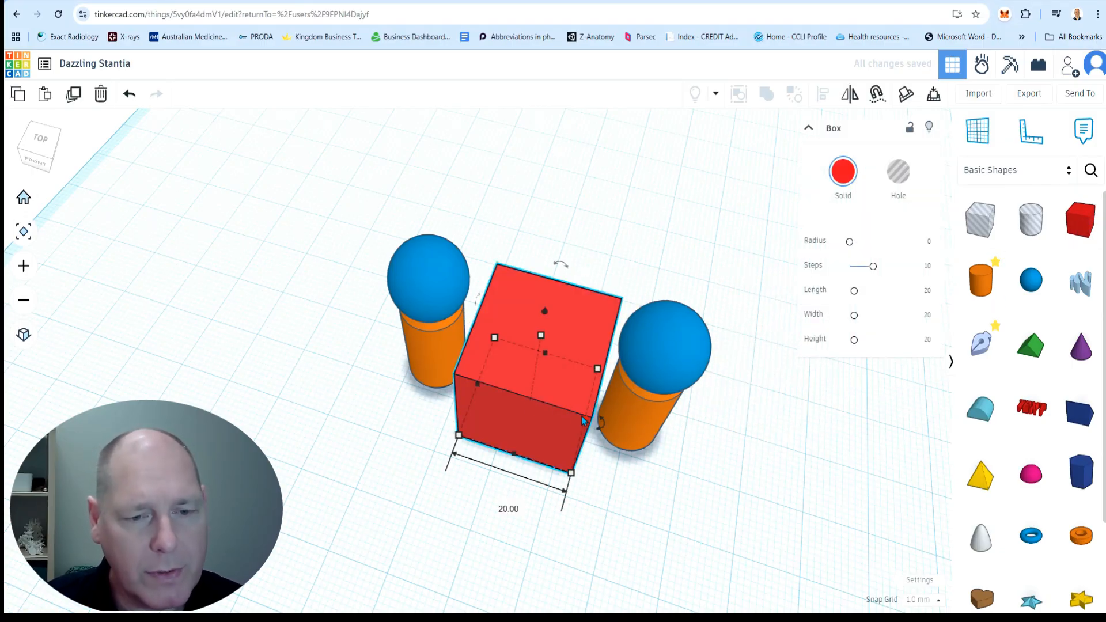
left_click_drag(583, 419, 595, 425)
left_click_drag(553, 313, 554, 305)
key("ctrl+z")
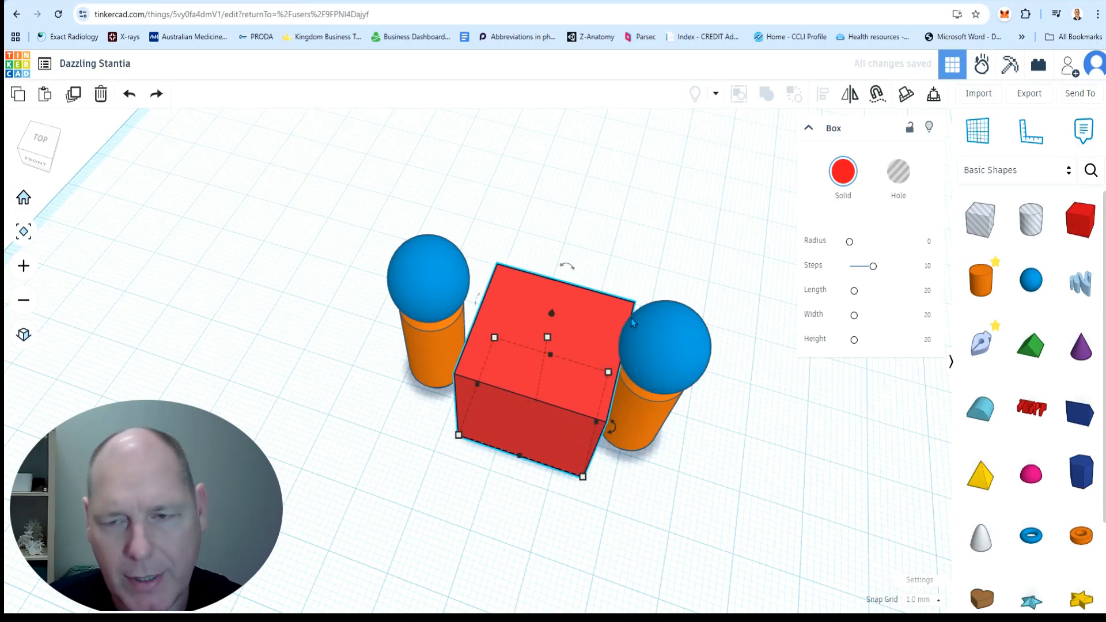
key("Delete")
- Place a solid box between the two sphere-topped cylinders and resize it, trimming its footprint slightly and raising its height to 29 mm
left_click(1080, 220)
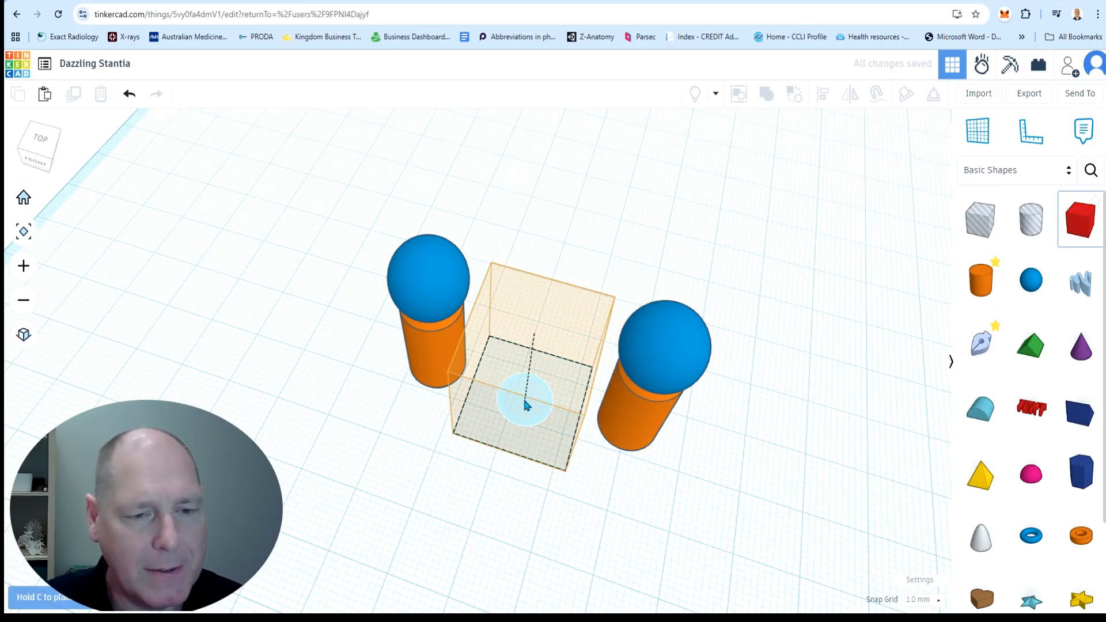
left_click(529, 403)
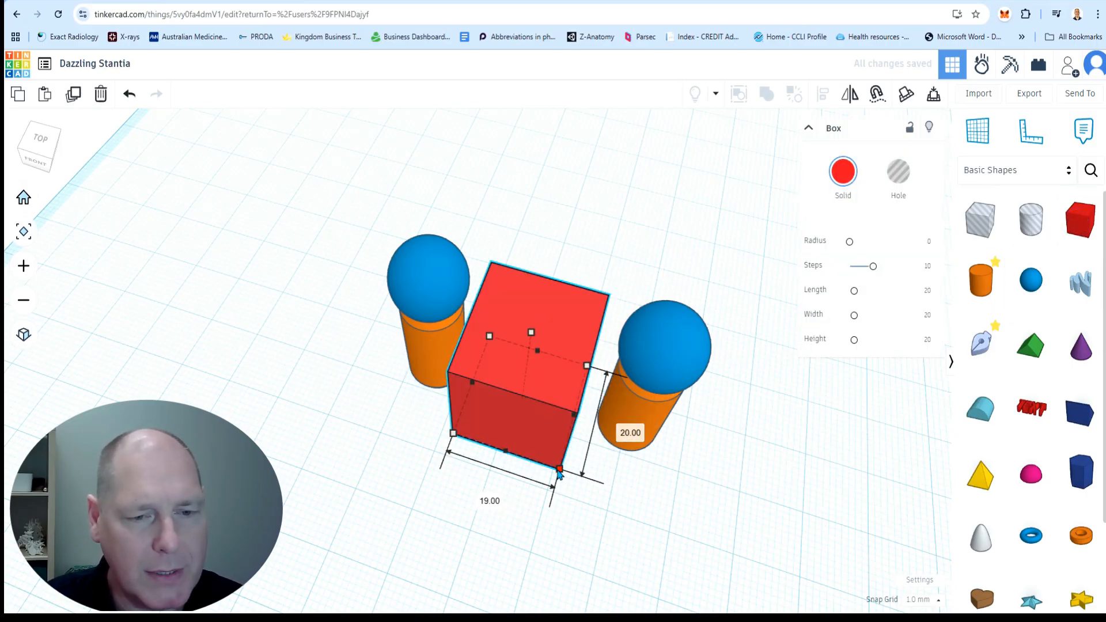
left_click_drag(454, 434, 464, 423)
right_click_drag(643, 509, 696, 435)
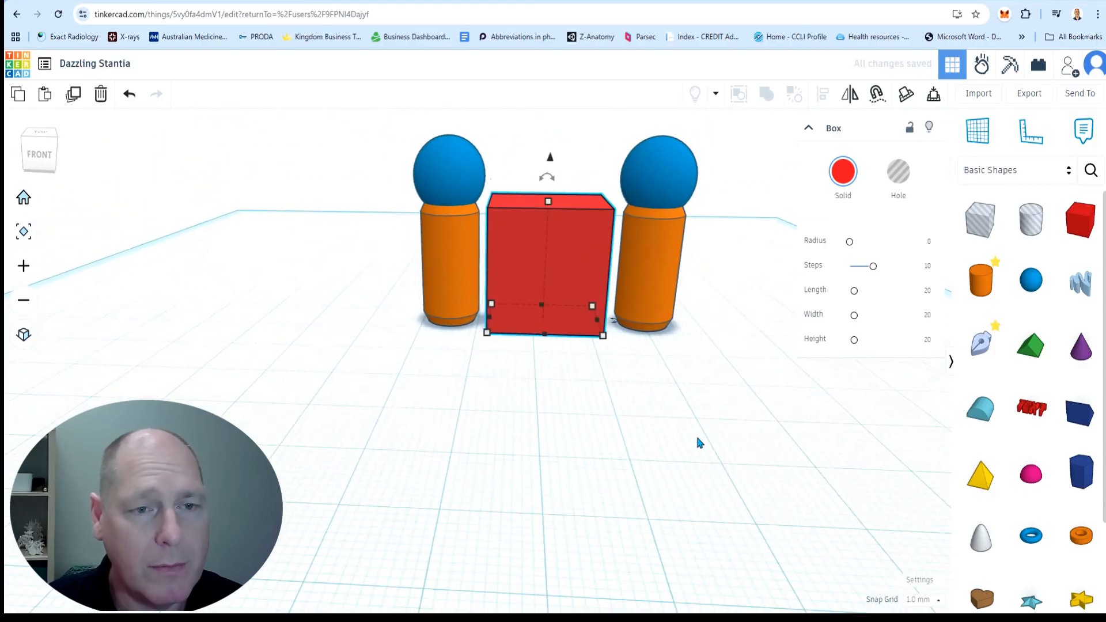
left_click_drag(548, 200, 556, 144)
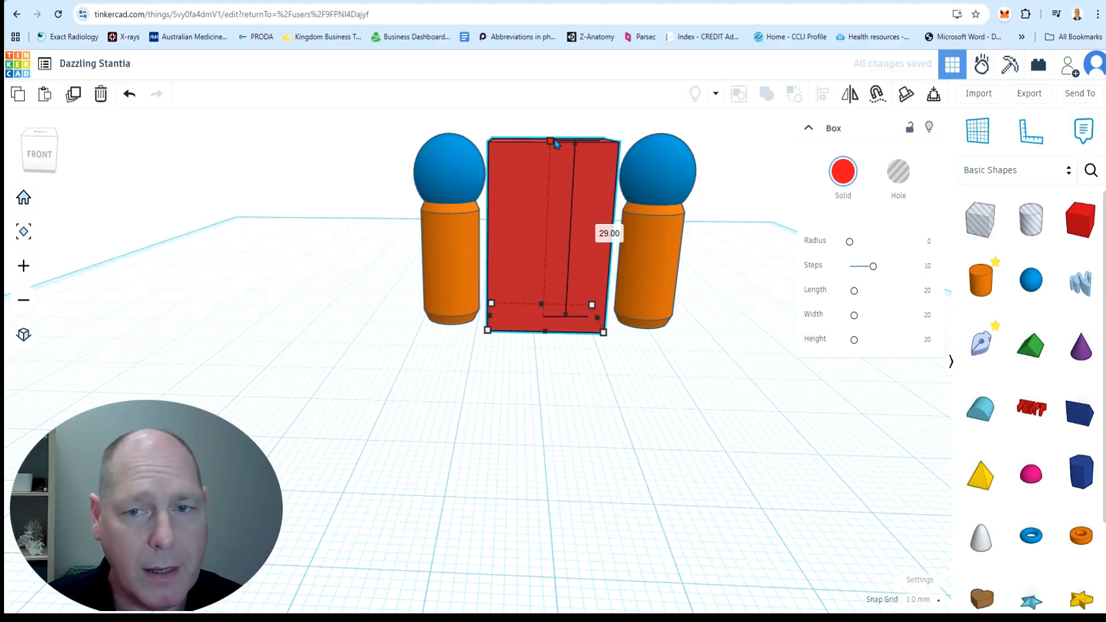
- Round the tall box's edges with a radius of 1.954 and inspect its rounded corners up close
right_click_drag(786, 388, 711, 452)
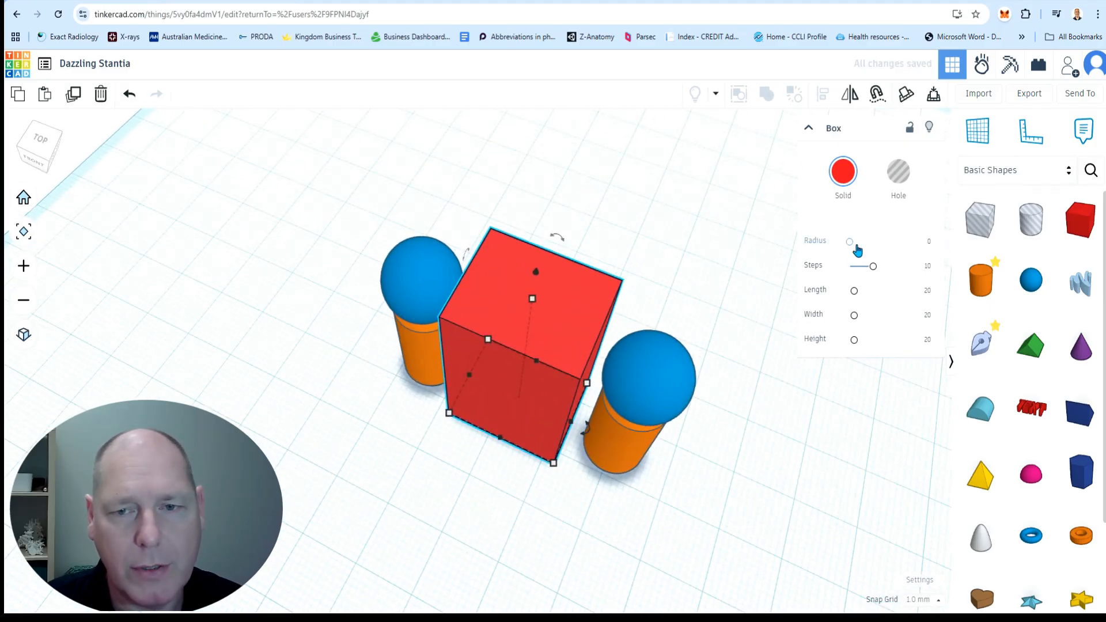
left_click_drag(854, 249, 857, 249)
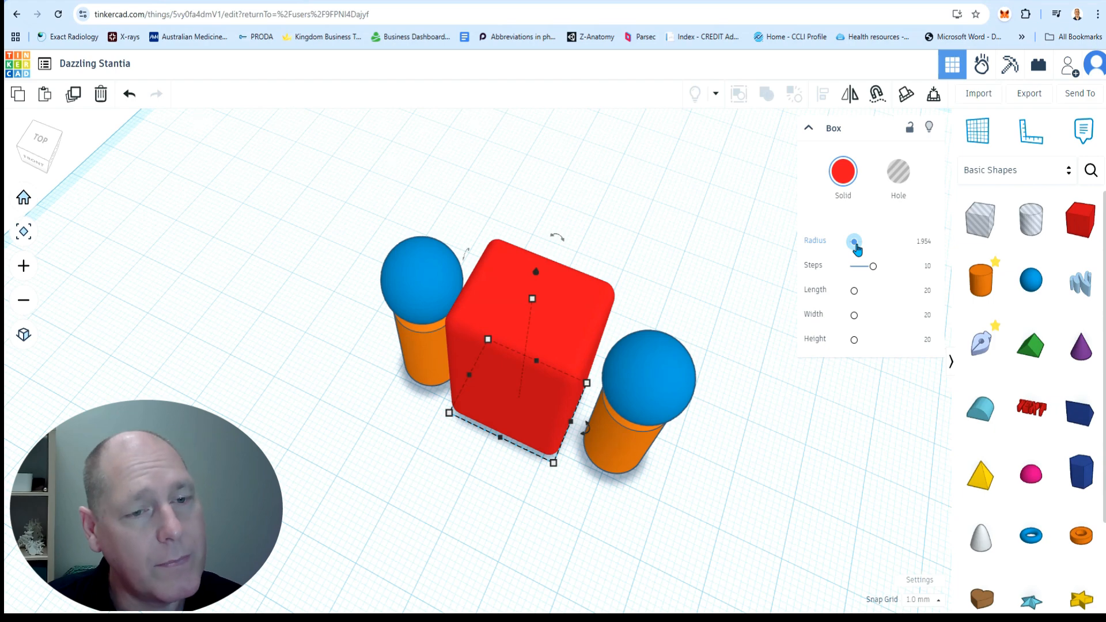
right_click_drag(711, 299, 761, 263)
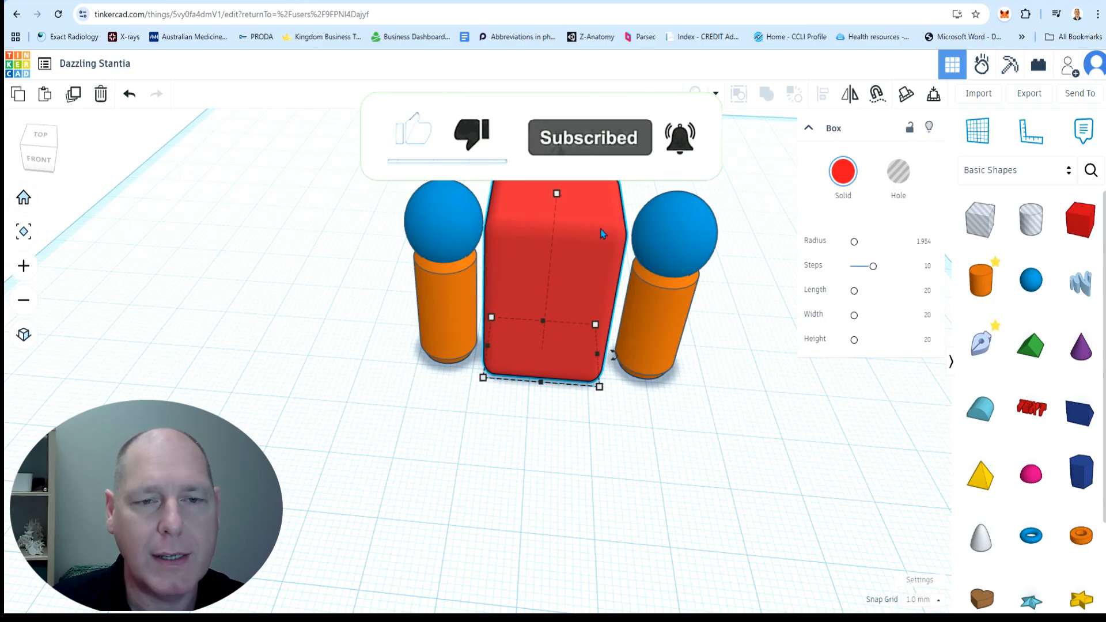
scroll(599, 229, "up", 5)
scroll(594, 202, "down", 6)
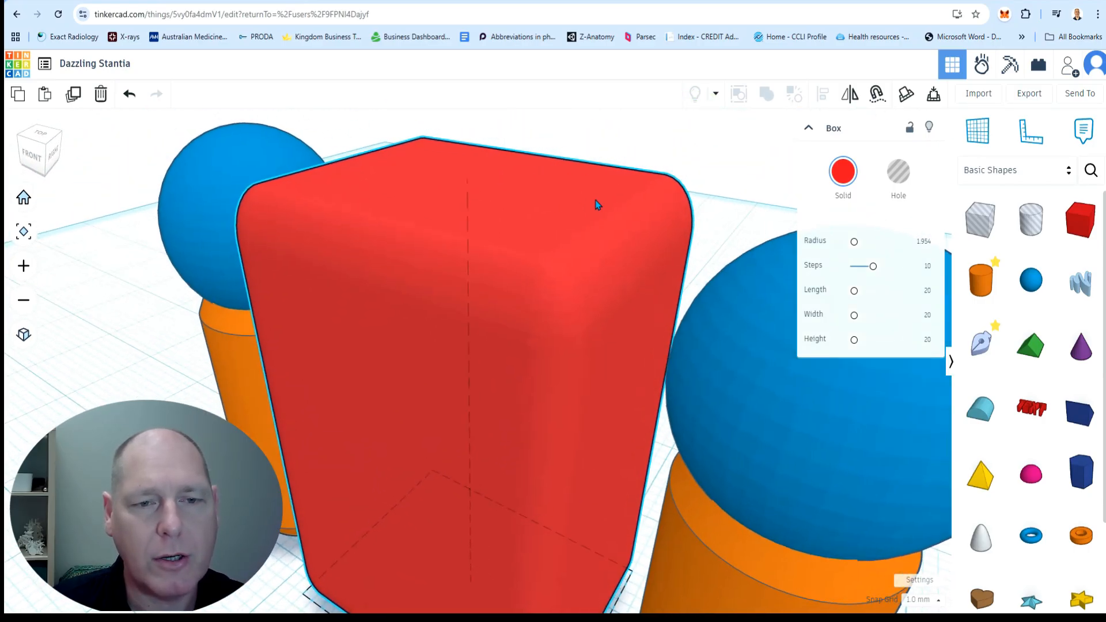
scroll(659, 237, "down", 2)
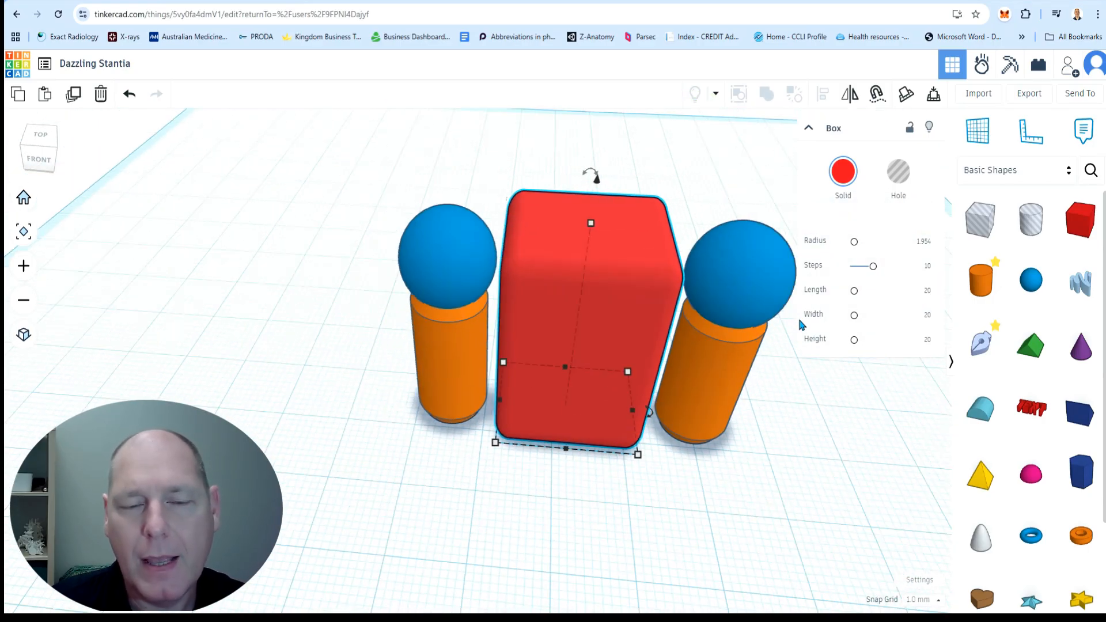
- Shift the rounded box slightly along the workplane to even out the gaps to the cylinders on both sides
left_click_drag(607, 428, 618, 437)
right_click_drag(729, 445, 634, 483)
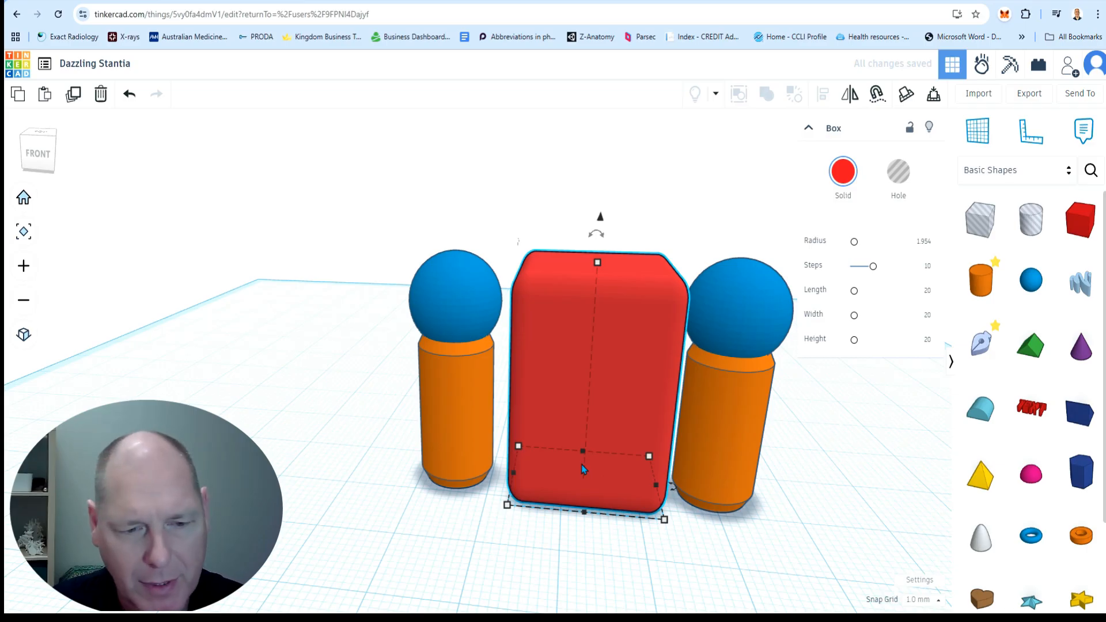
key("Left")
right_click_drag(516, 432, 542, 427)
- Select the right-hand sphere and cylinder together and examine their spacing to the box from above and from the front
left_click(728, 290)
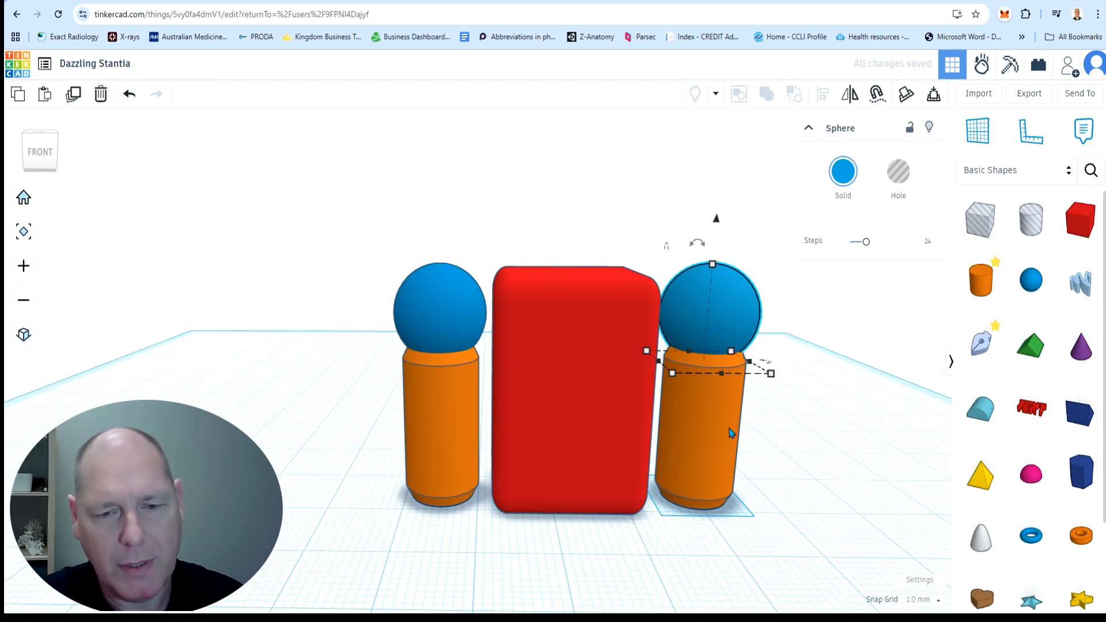
left_click(729, 434, "shift")
right_click_drag(729, 434, 753, 448)
left_click(38, 135)
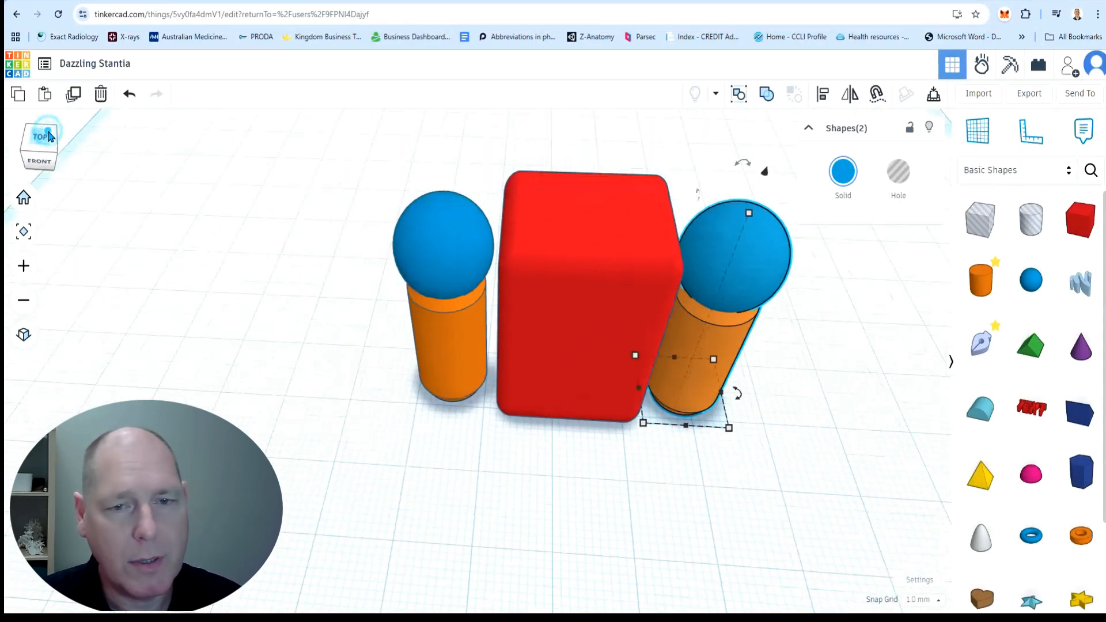
middle_click_drag(714, 387, 664, 461)
right_click_drag(664, 460, 669, 322)
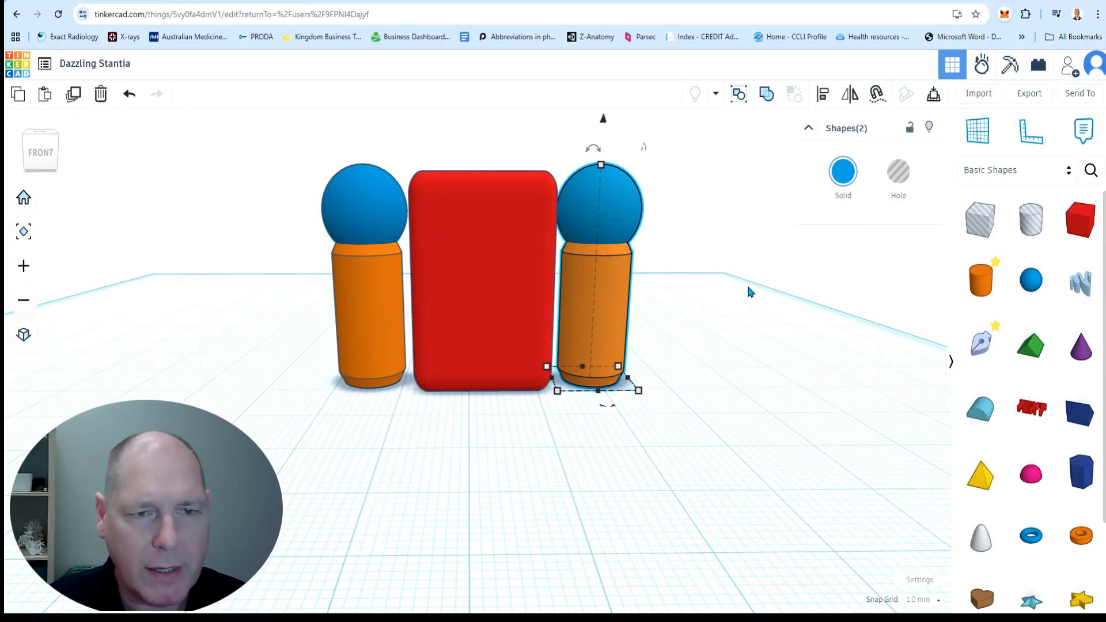
left_click(684, 253)
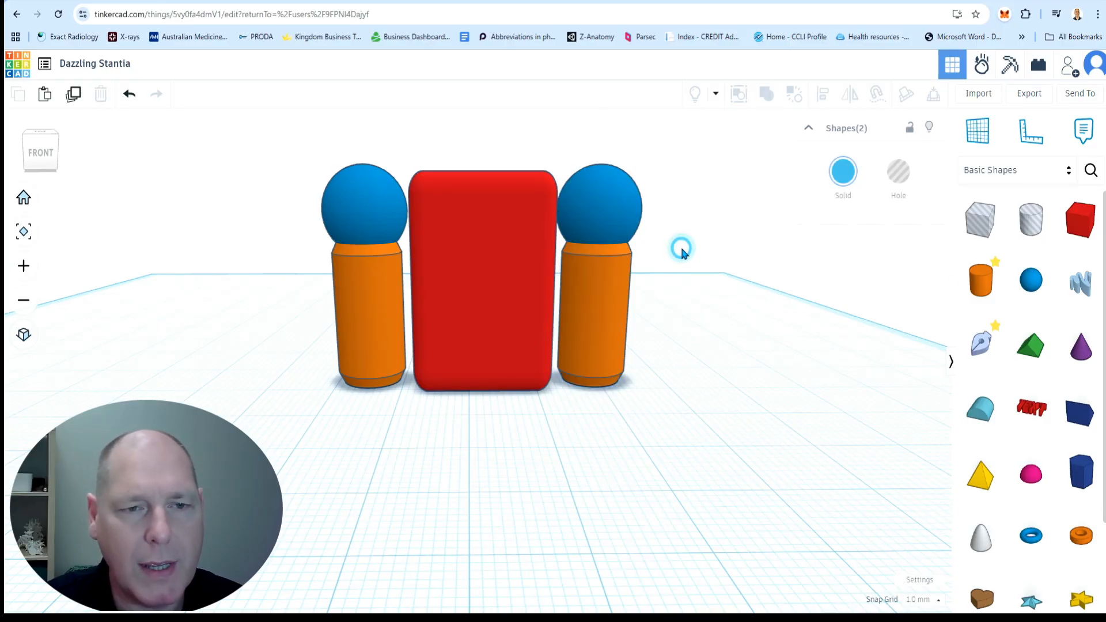
- Place a solid cylinder in front of the box and set its sides to 128
left_click_drag(978, 285, 496, 467)
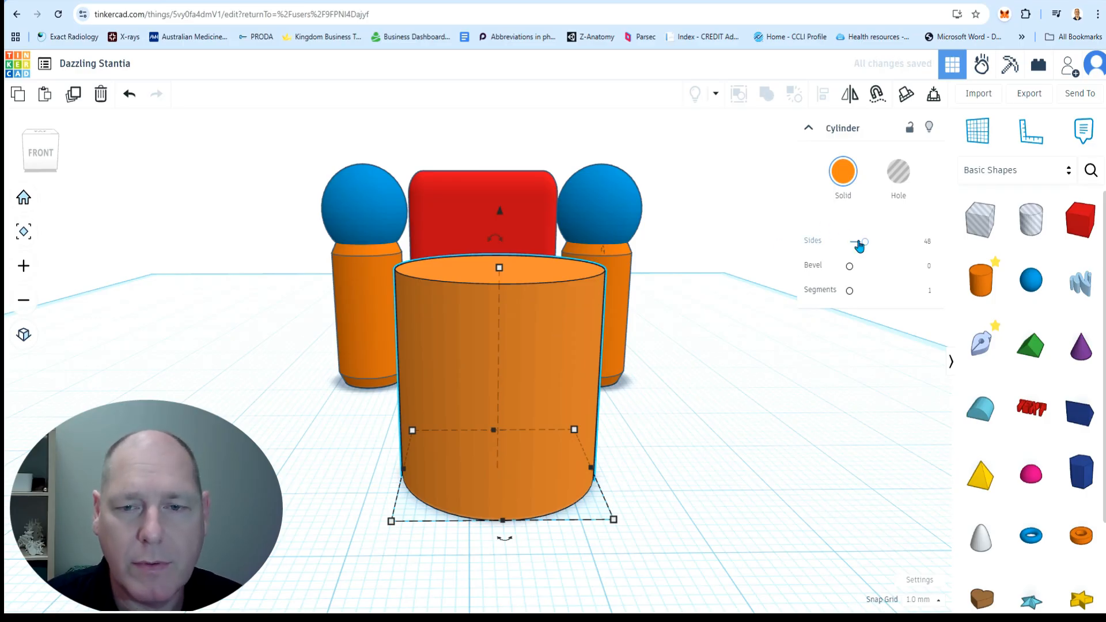
left_click_drag(866, 247, 900, 242)
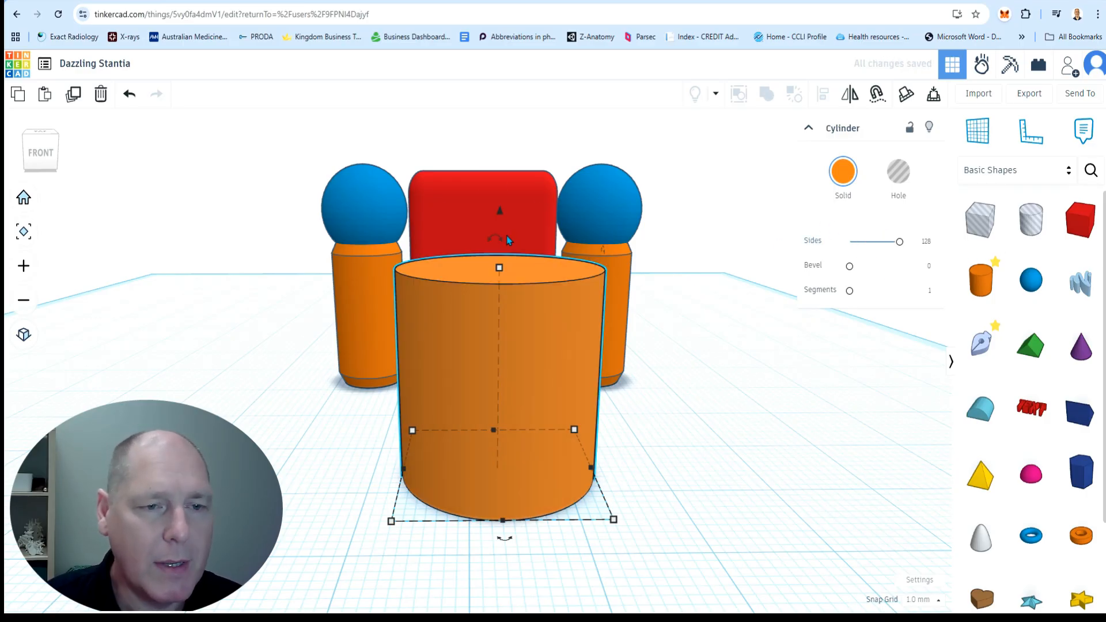
- Try to rotate the new cylinder 90° onto its side and shrink its footprint
left_click_drag(496, 240, 601, 351)
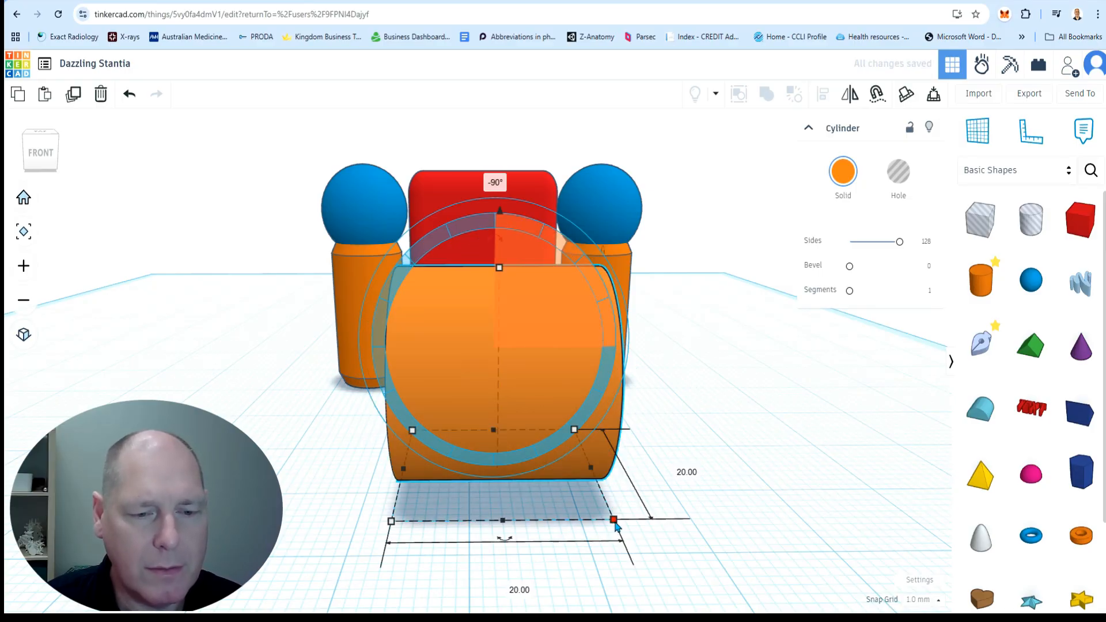
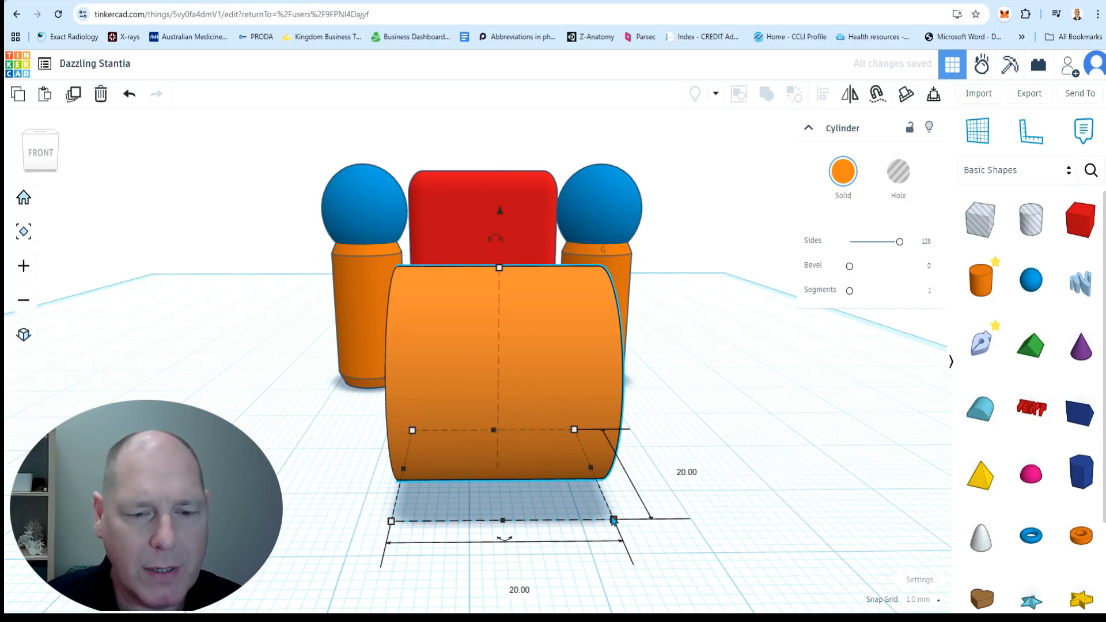
left_click_drag(614, 521, 523, 452)
mouse_move(306, 459)
right_mouse_down()
mouse_move(569, 467)
mouse_move(309, 469)
right_mouse_up()
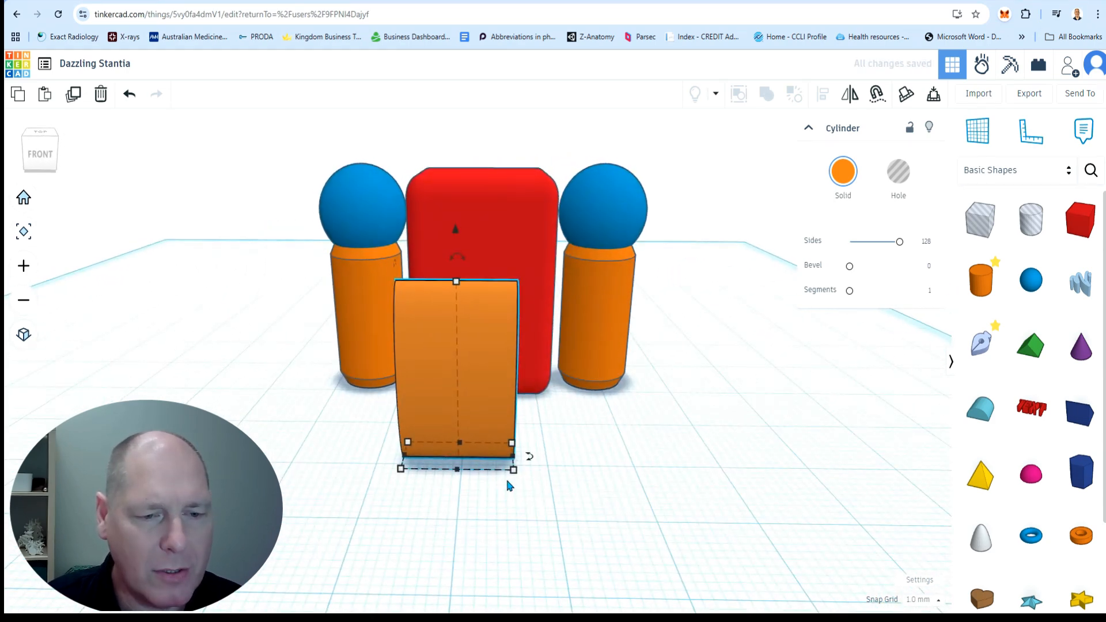
key("ctrl+z")
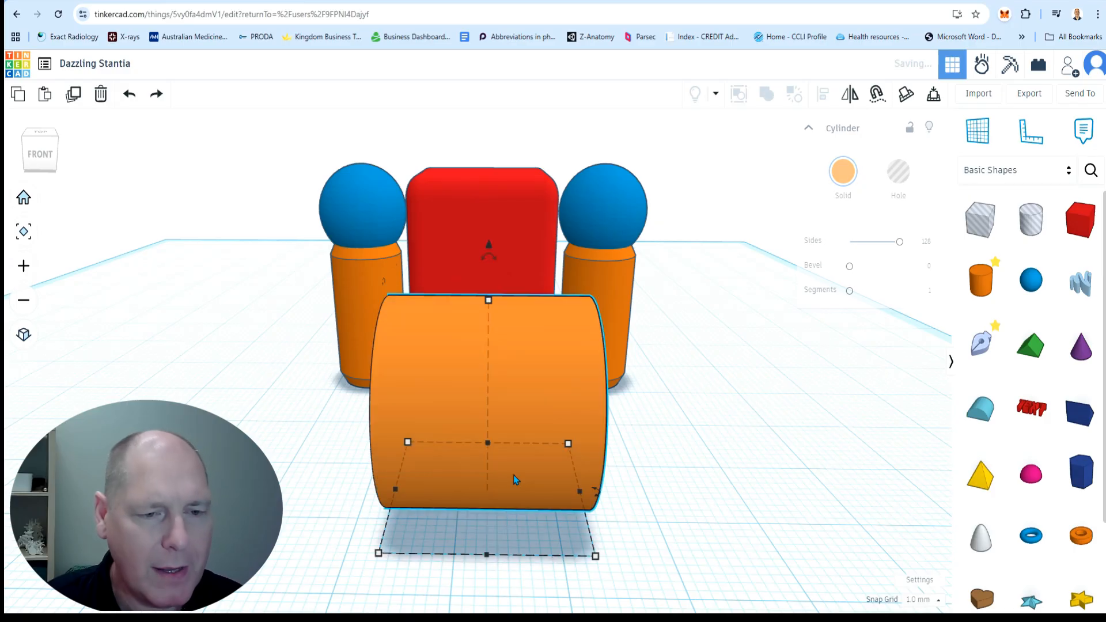
- Shrink the new cylinder to about 5 mm thick and lay it on its side across the front of the box
left_click_drag(596, 558, 450, 473)
left_click_drag(423, 254, 534, 369)
right_click_drag(600, 408, 608, 433)
- Move the thin horizontal cylinder in front of the box and raise it above the workplane toward the spheres
left_click_drag(480, 424, 534, 367)
right_click_drag(652, 365, 654, 310)
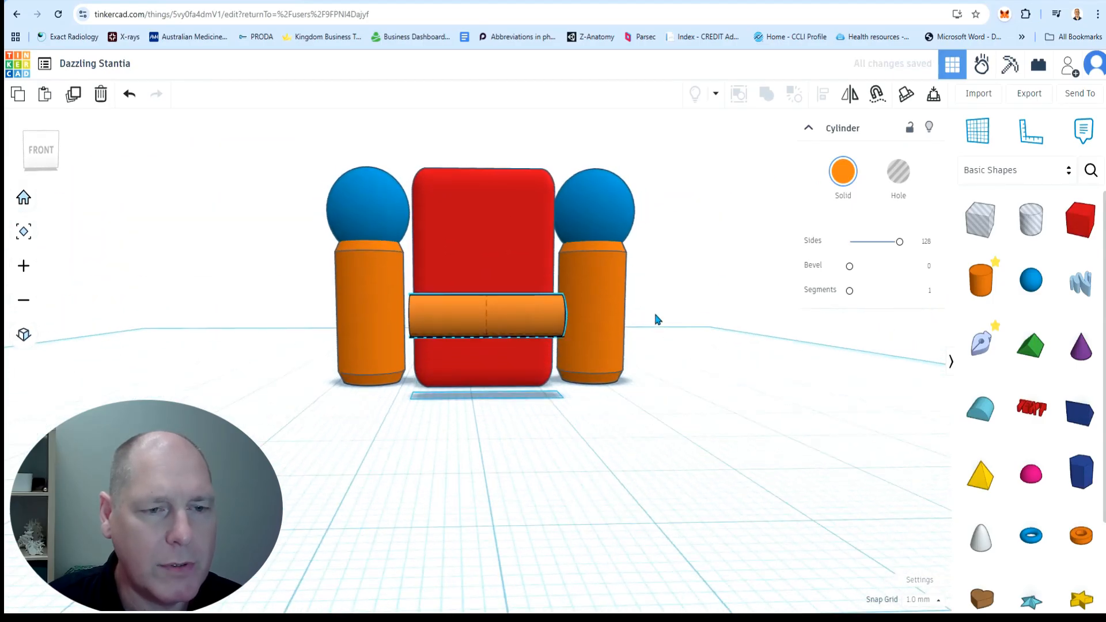
left_click_drag(484, 249, 491, 124)
right_click_drag(670, 218, 669, 270)
right_click_drag(533, 256, 580, 370)
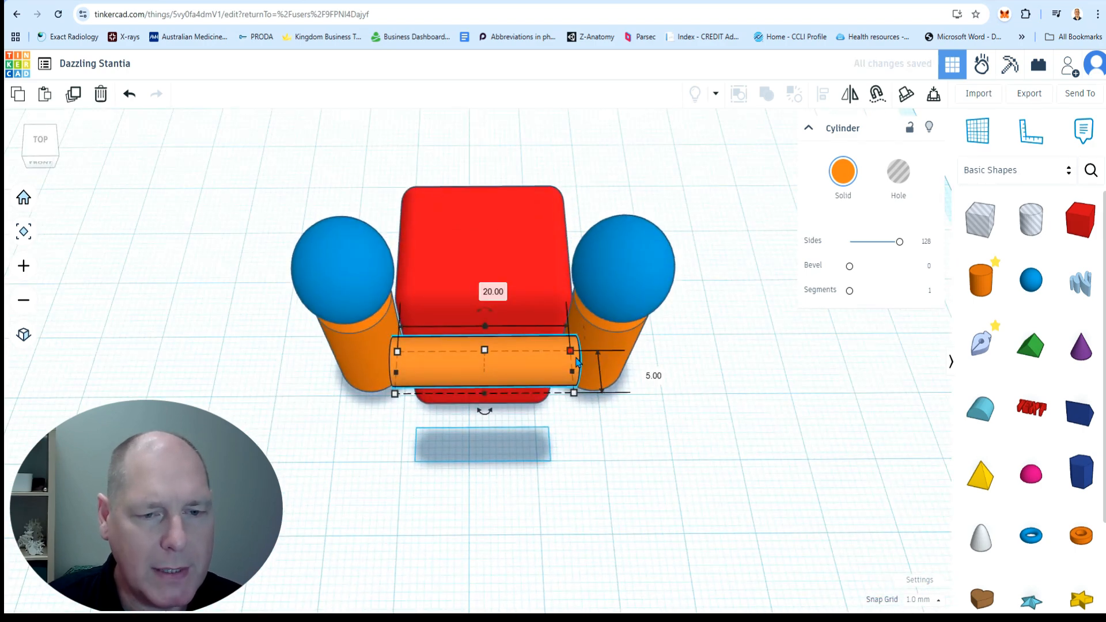
- Lengthen the thin cylinder beyond both sides of the box and move it back through the box between the two spheres
left_click_drag(574, 373, 617, 372)
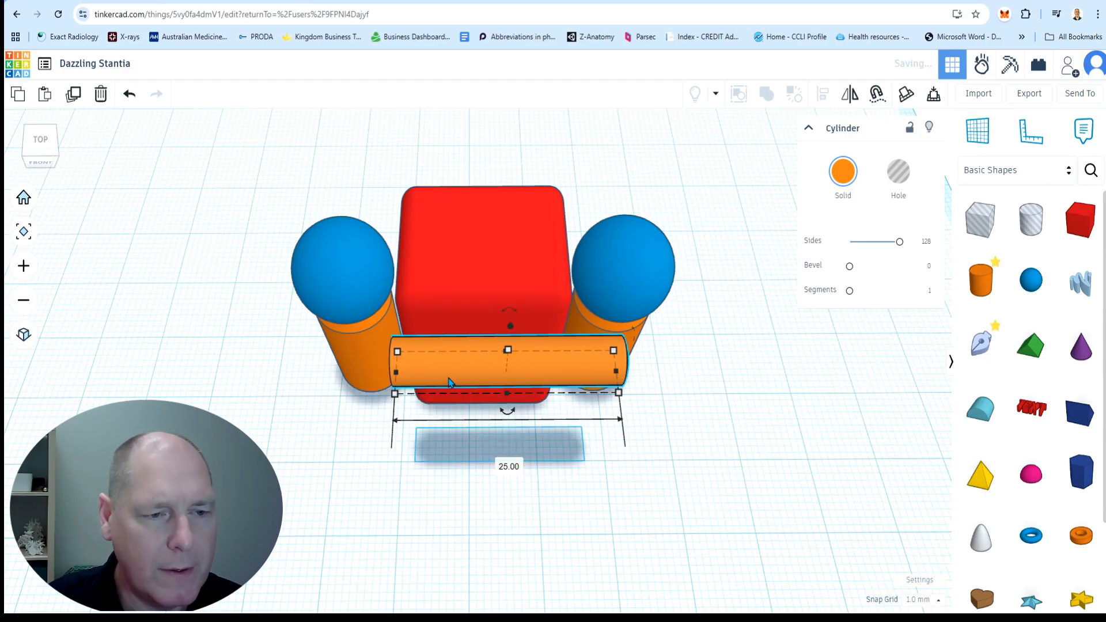
left_click_drag(398, 376, 353, 373)
left_click_drag(530, 380, 525, 279)
right_click_drag(526, 278, 551, 369)
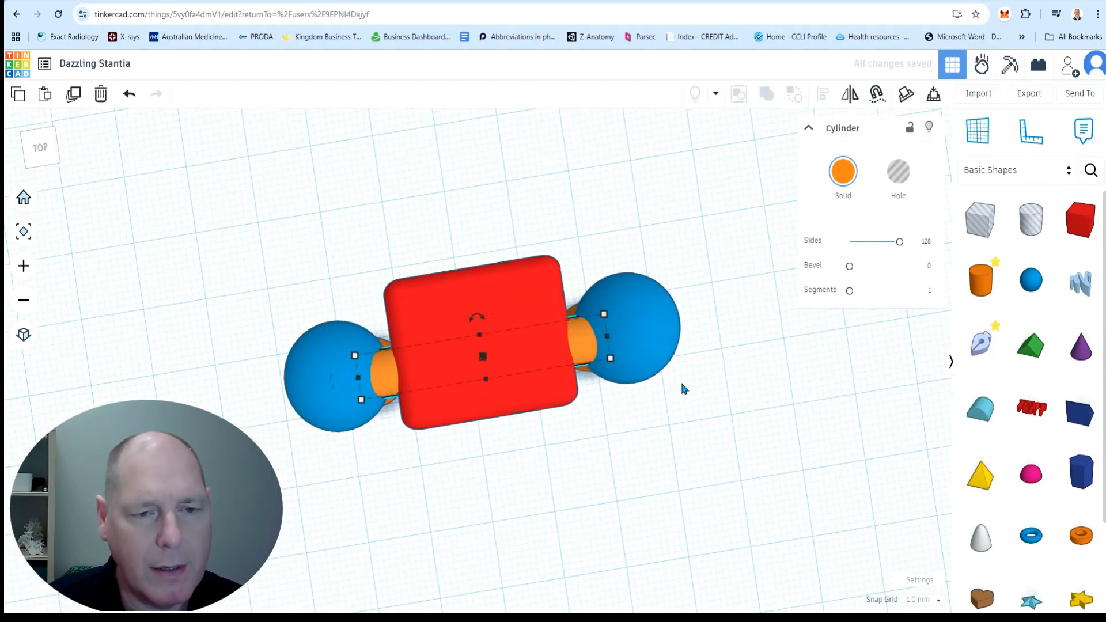
- Select all six shapes and align their centres front to back
right_click_drag(683, 389, 697, 398)
left_click_drag(198, 210, 759, 483)
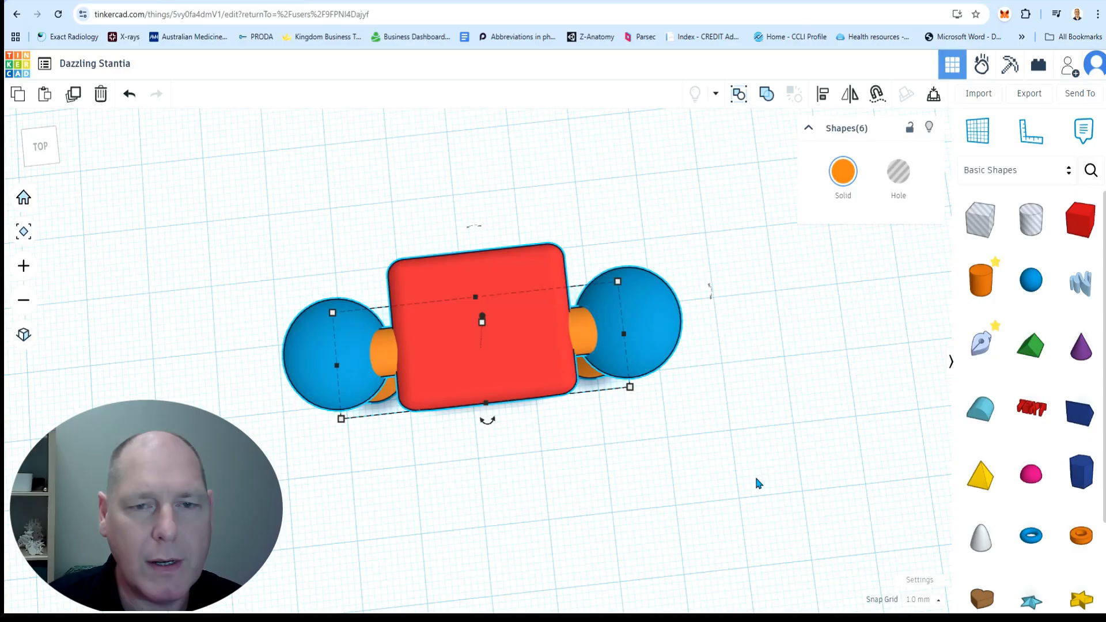
left_click(824, 98)
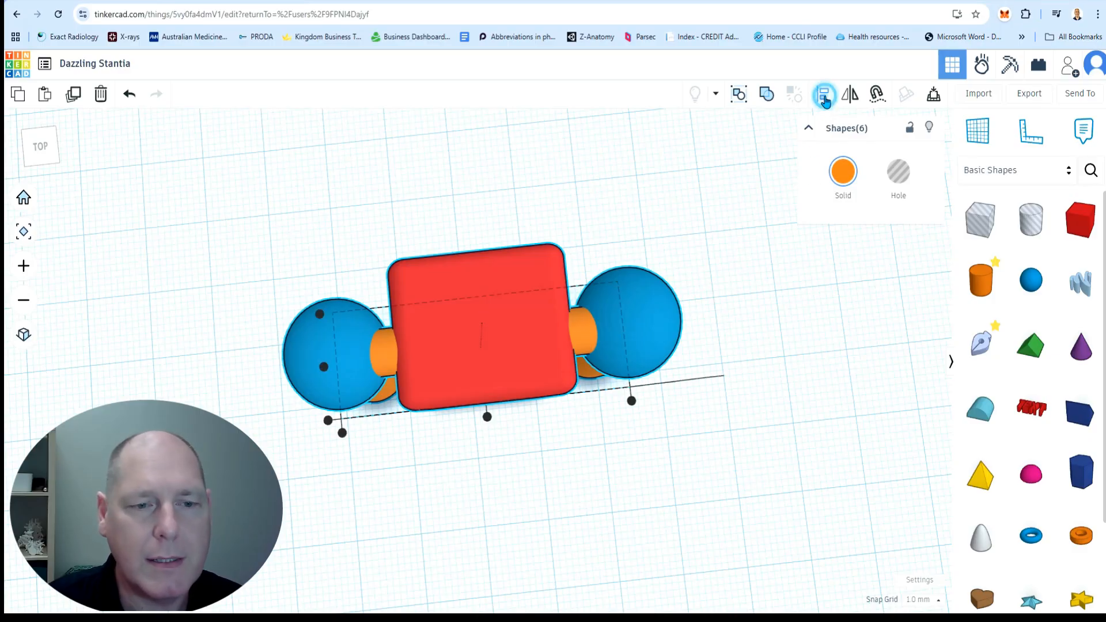
left_click(326, 369)
- Try to align the six shapes on their centres from side to side
left_click(487, 417)
right_click_drag(585, 453, 504, 538)
key("ctrl+z")
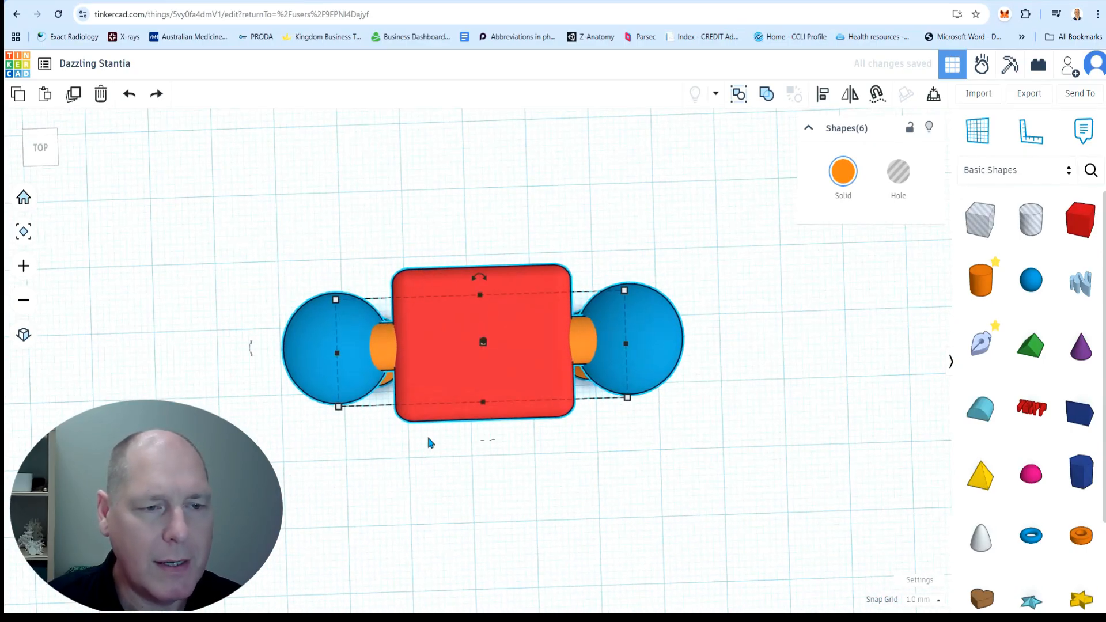
left_click_drag(251, 226, 726, 507)
right_click_drag(718, 499, 662, 371)
left_click(663, 496)
- Place a solid cylinder on top of the red box, using a temporary workplane on the box's upper face
scroll(685, 377, "down", 2)
middle_click_drag(732, 304, 731, 395)
right_click_drag(728, 361, 790, 377)
left_click_drag(951, 298, 531, 340)
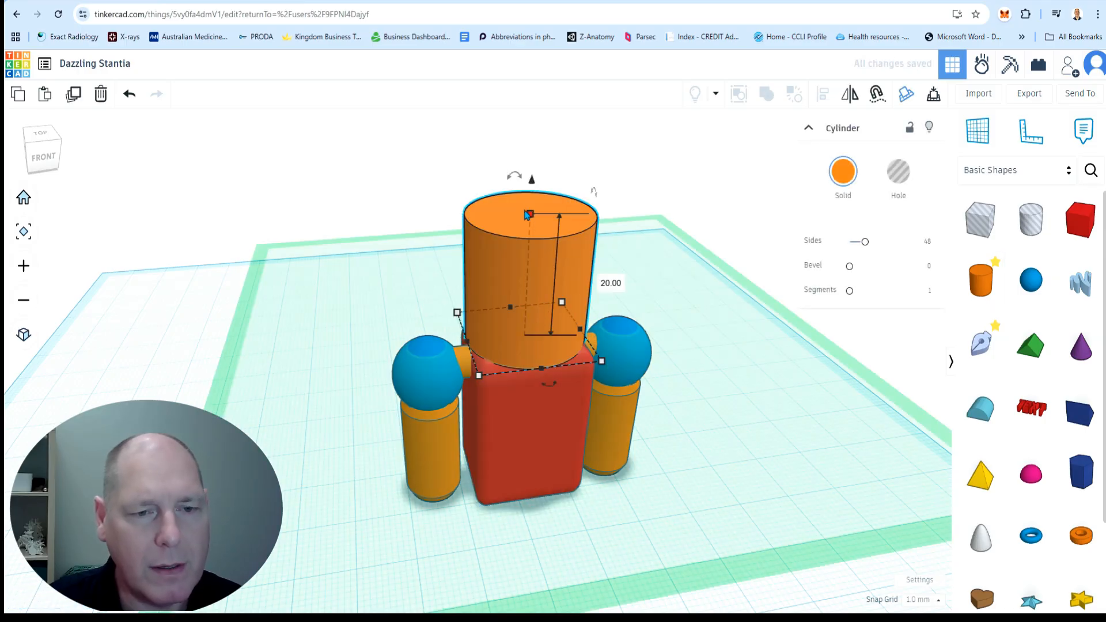
- Shrink the cylinder on top of the red box into a small, thin neck
left_click_drag(602, 362, 531, 330)
right_click_drag(595, 305, 577, 439)
- Try to align the small neck cylinder with the centre of the red box
left_click(553, 425, "shift")
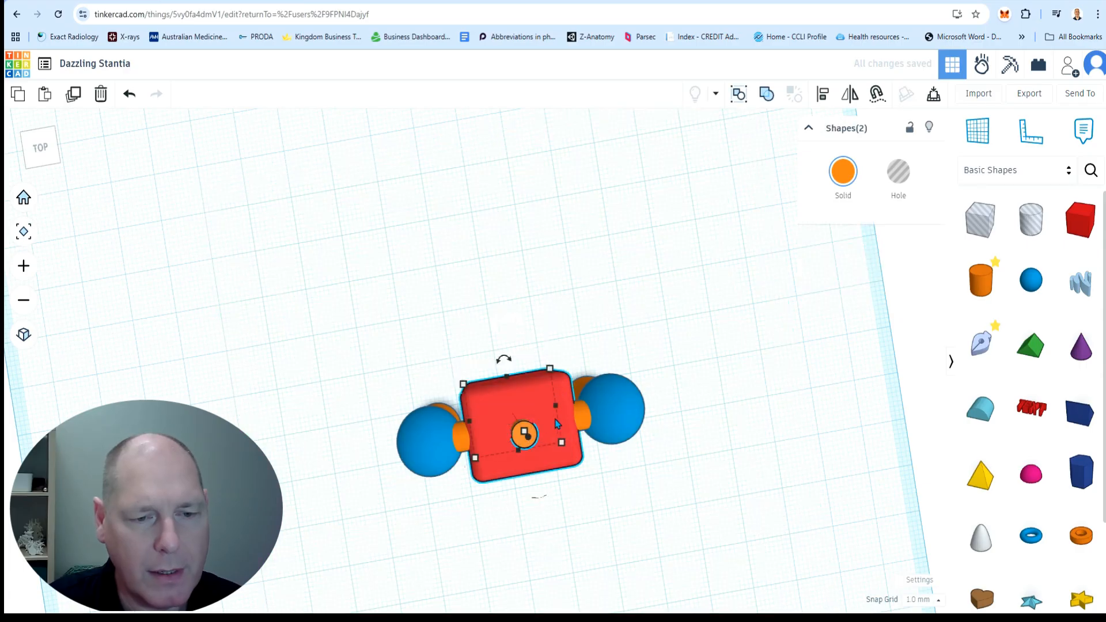
right_click_drag(488, 310, 563, 355)
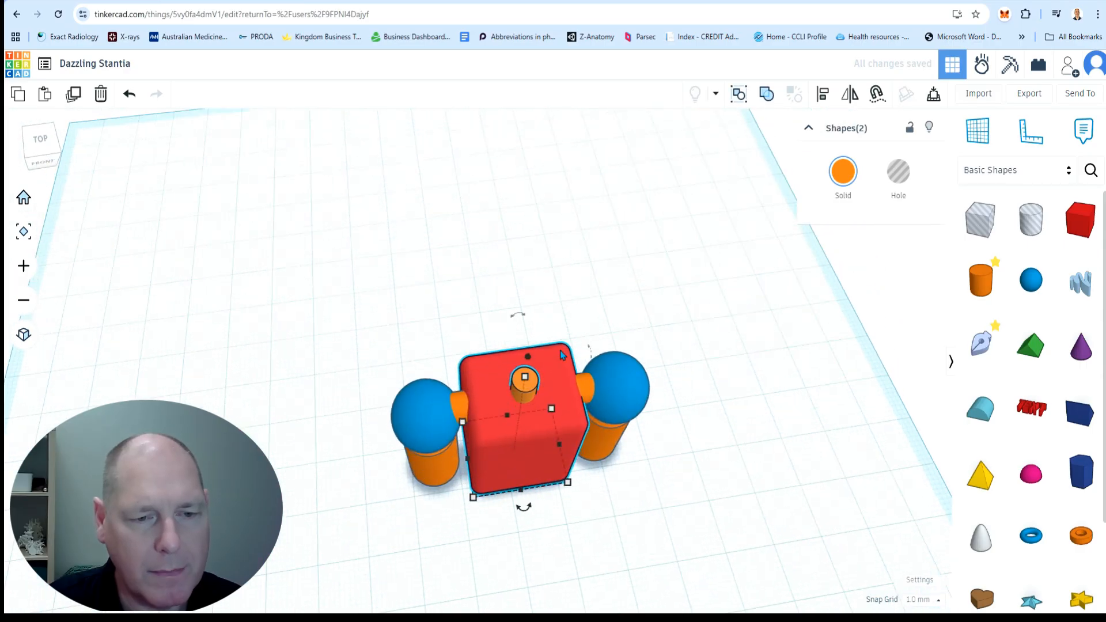
left_click_drag(531, 240, 526, 233)
left_click_drag(486, 258, 522, 411)
left_click_drag(535, 459, 521, 326)
left_click(525, 382)
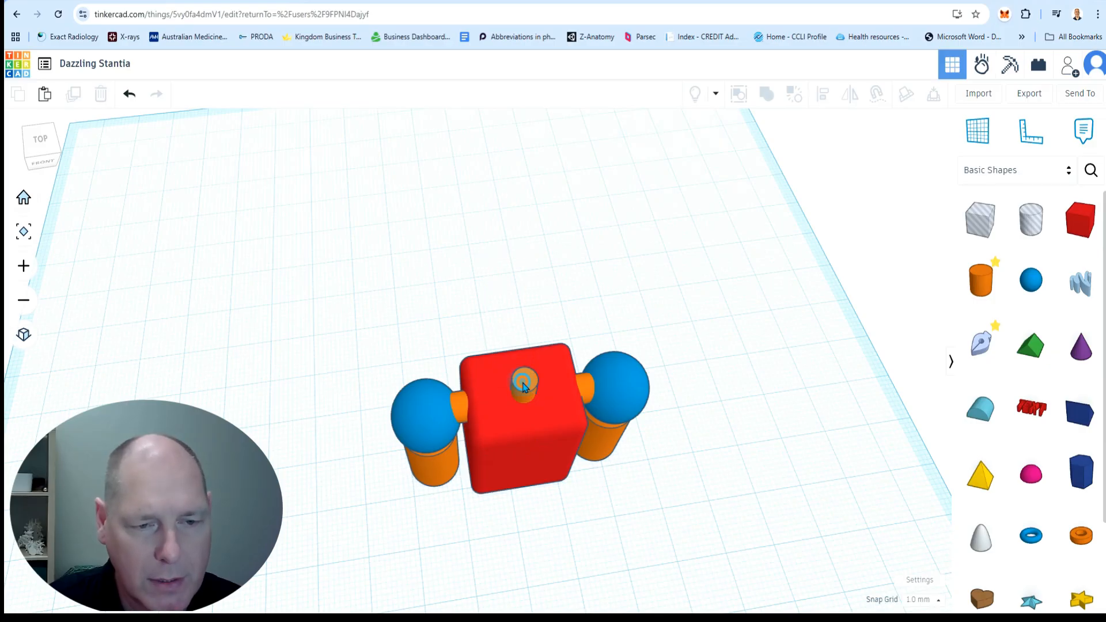
left_click(565, 365, "shift")
left_click(813, 103)
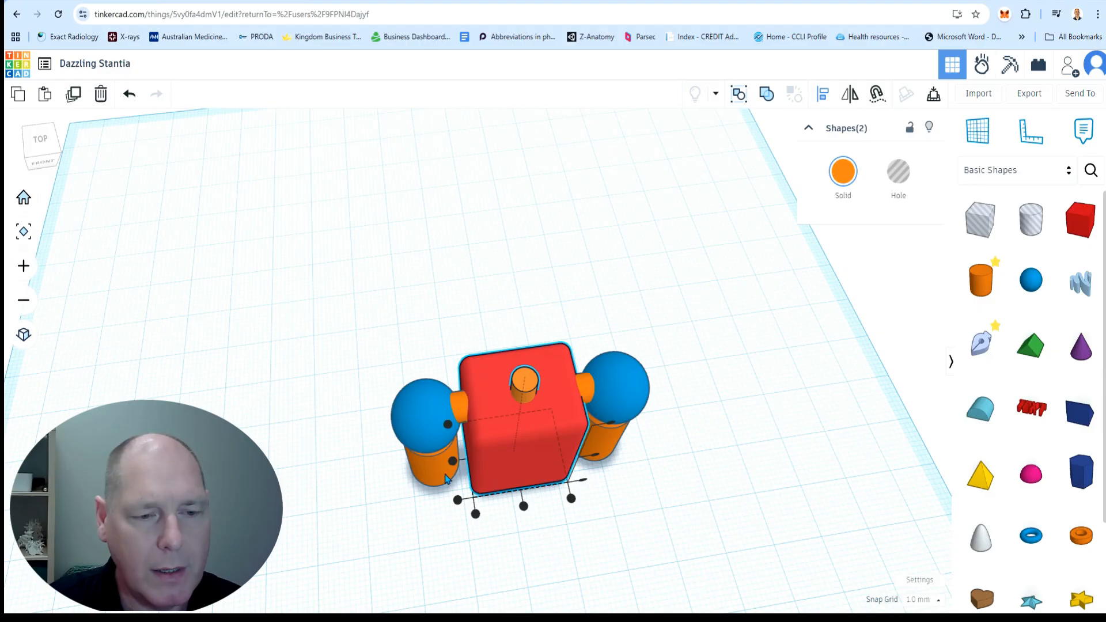
left_click(668, 344)
- Place a solid sphere on top of the neck cylinder and enlarge it into a head
right_click_drag(746, 380, 702, 311)
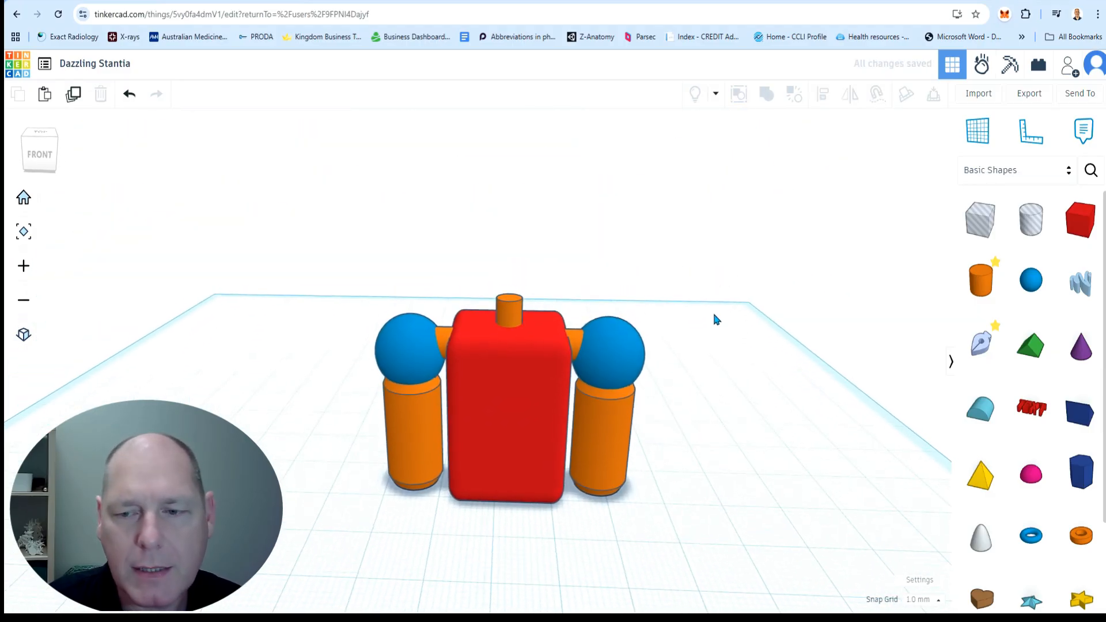
left_click_drag(1040, 294, 514, 305)
right_click_drag(633, 297, 709, 272)
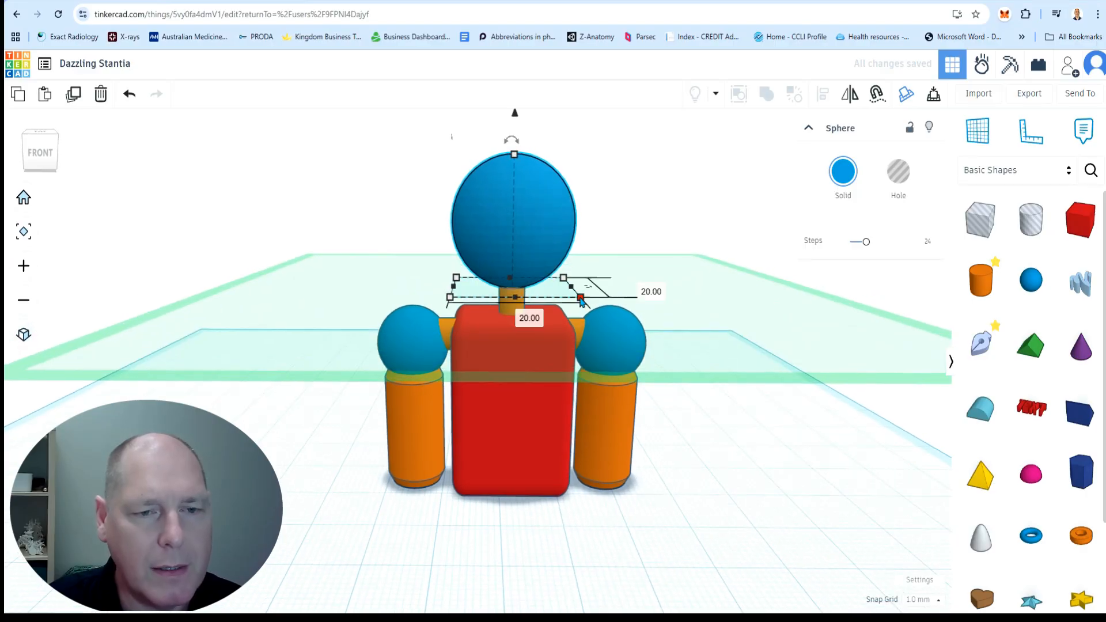
left_click_drag(581, 298, 599, 310, "shift")
left_click_drag(583, 247, 551, 244)
left_click(717, 438)
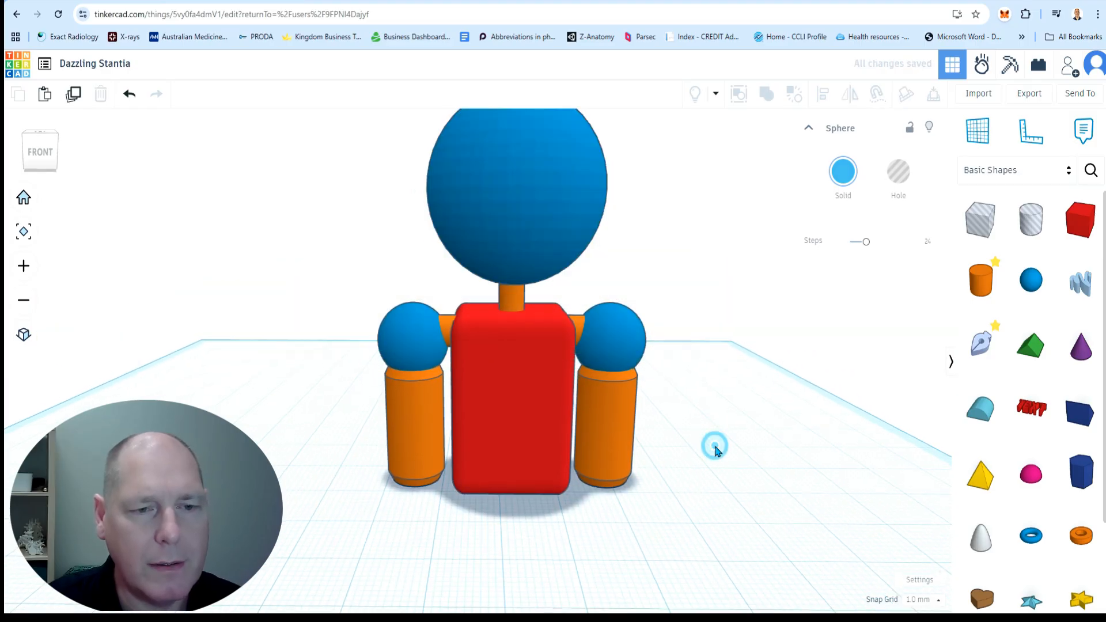
- Try the lowest step count on the head sphere, and set its steps to the maximum for a smooth surface
right_click_drag(874, 452, 539, 302)
left_click(538, 302)
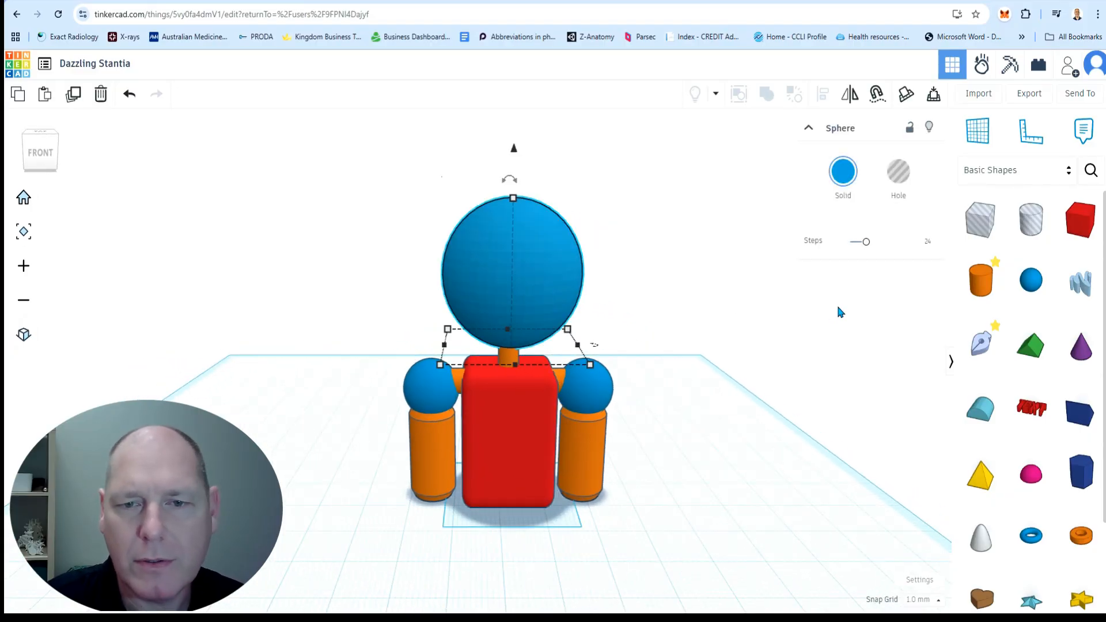
left_click_drag(867, 242, 849, 243)
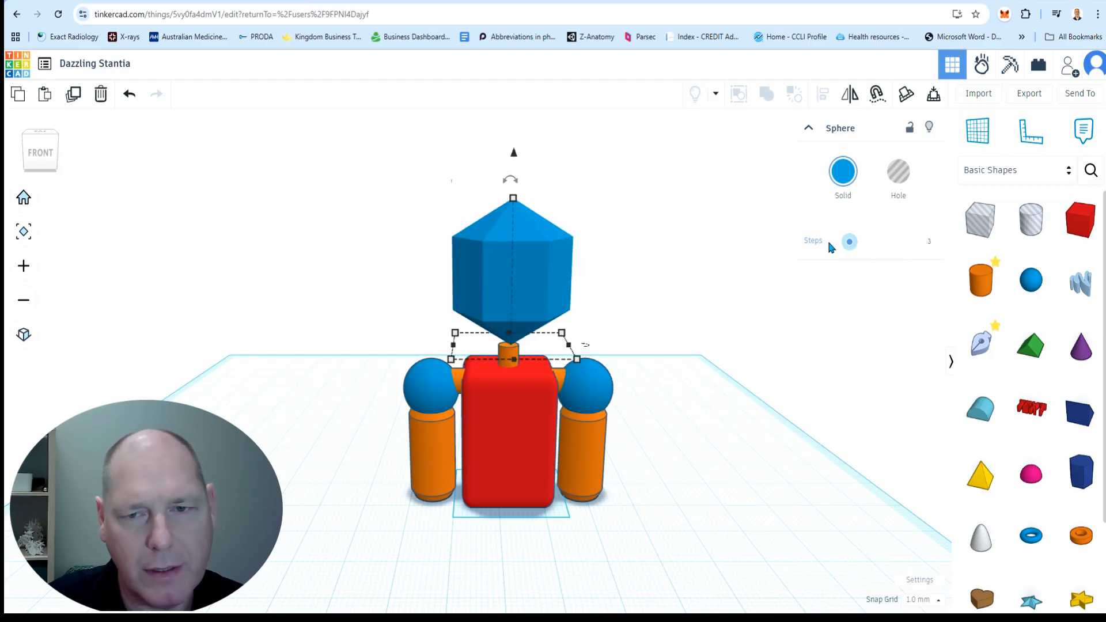
left_click_drag(849, 242, 954, 251)
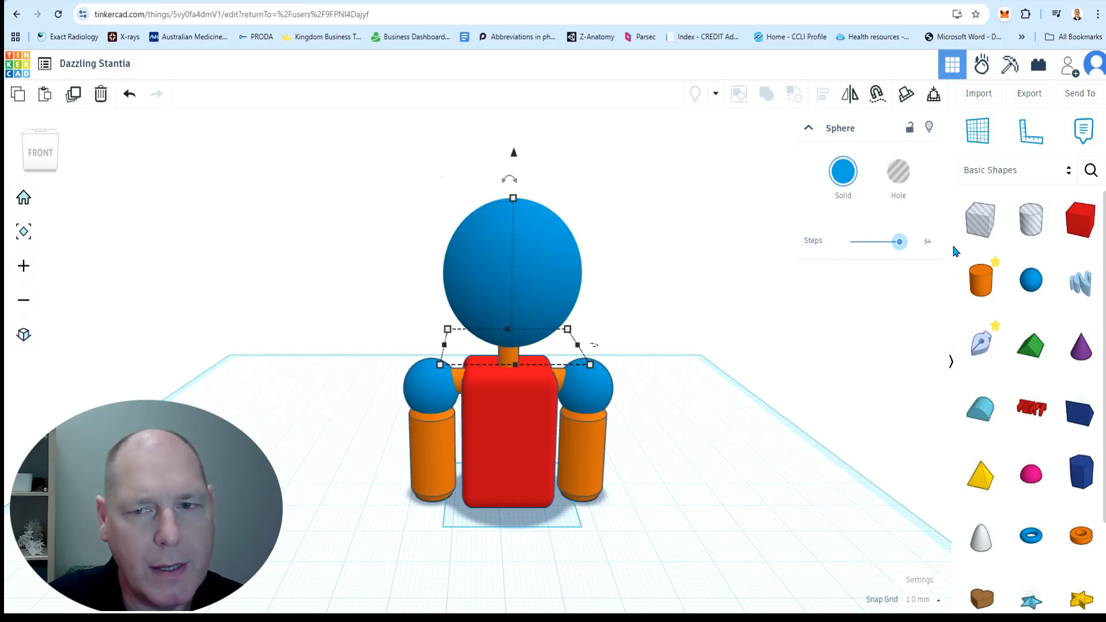
left_click(744, 346)
right_click_drag(743, 346, 724, 324)
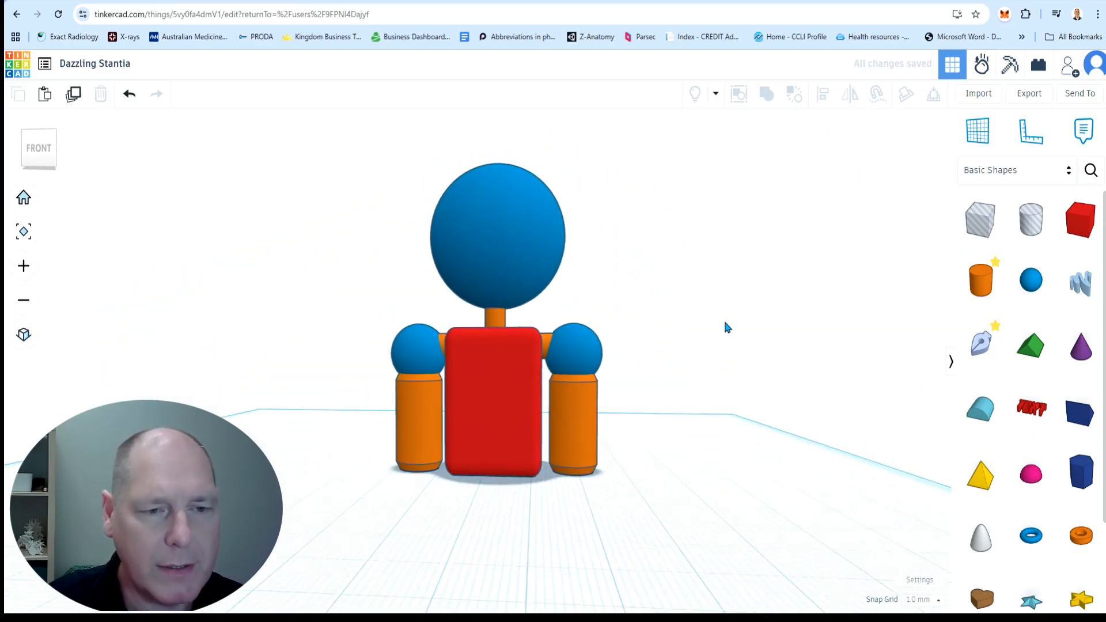
- Align the head sphere and the neck cylinder on their side-to-side centres
left_click(538, 277)
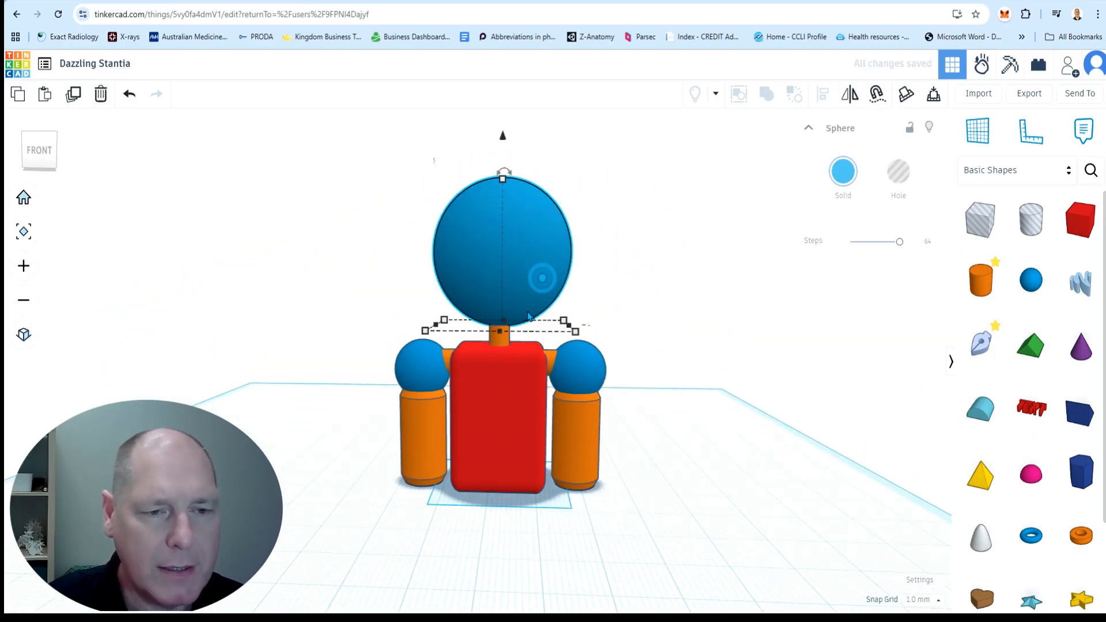
left_click(508, 341, "shift")
left_click(823, 95)
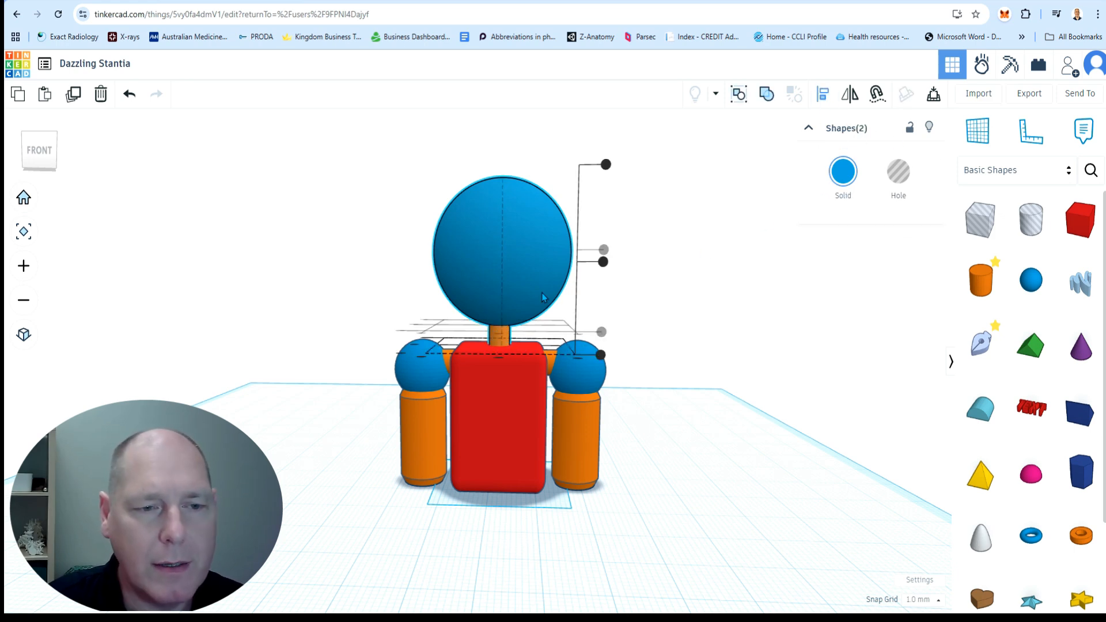
right_click_drag(506, 359, 503, 434)
left_click(506, 429)
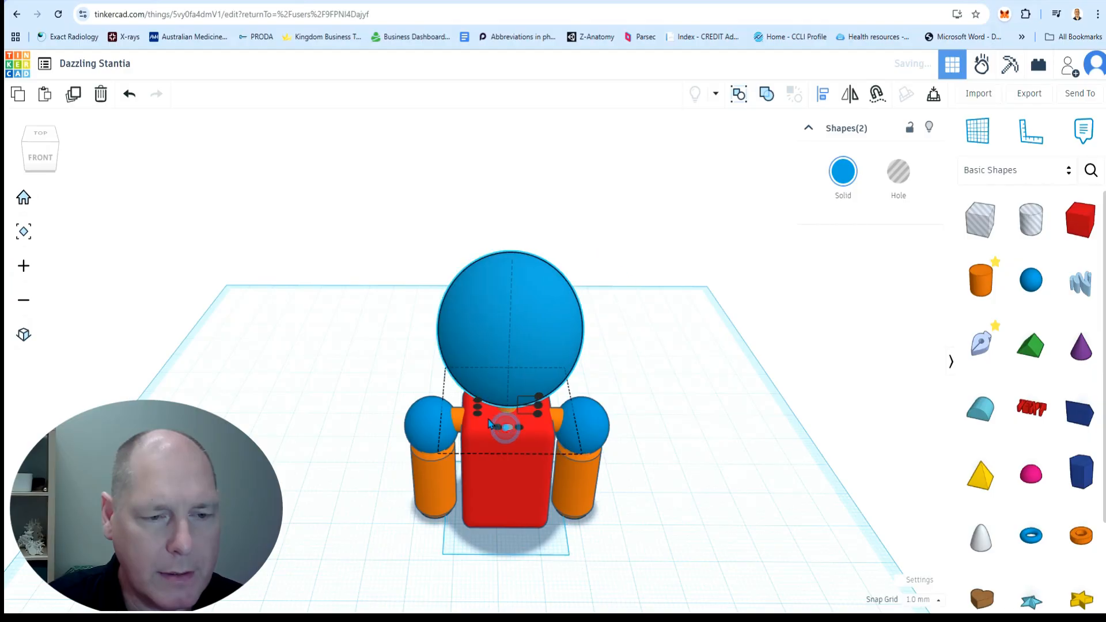
left_click(698, 340)
right_click_drag(699, 343, 705, 305)
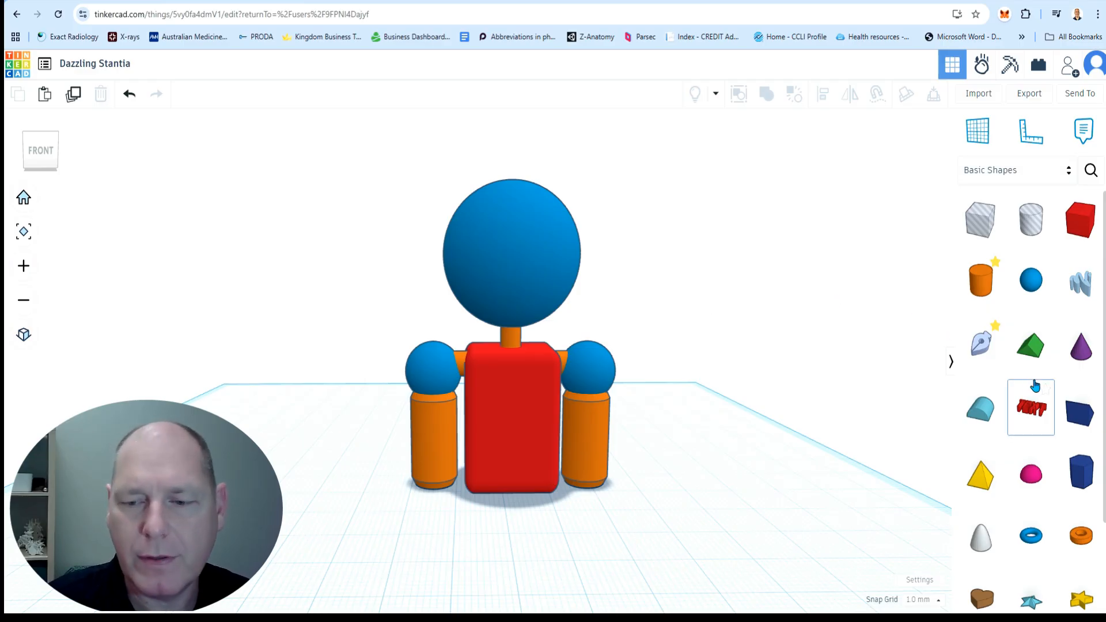
- Add a Text shape to the front face of the red box with the wording "Bot"
scroll(1036, 387, "down", 3)
scroll(1040, 403, "up", 3)
scroll(1045, 415, "down", 3)
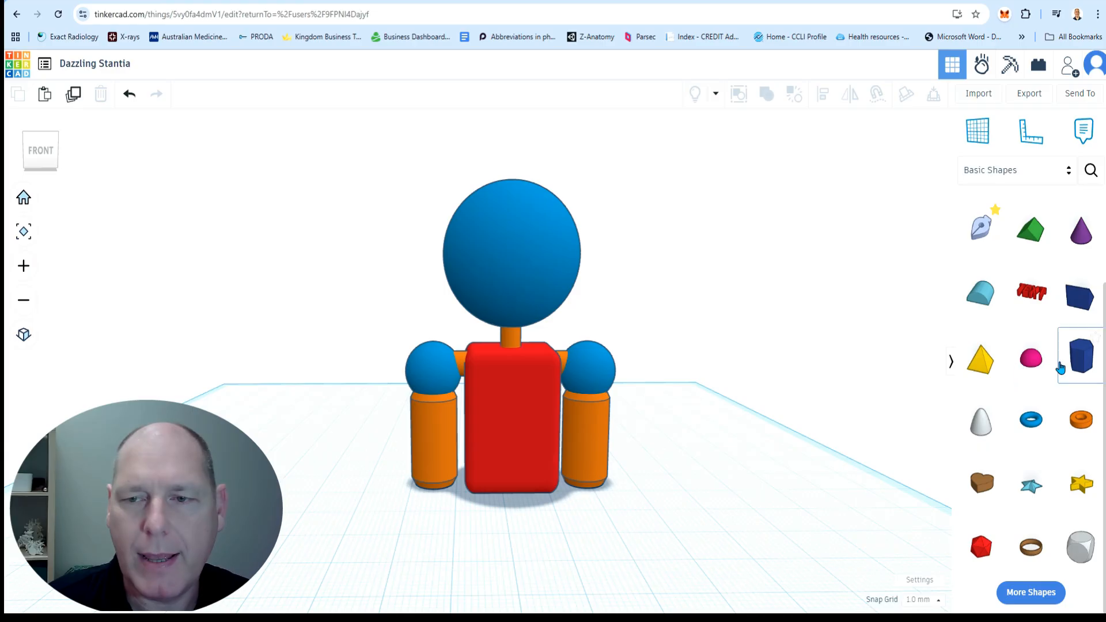
left_click_drag(1039, 307, 518, 425)
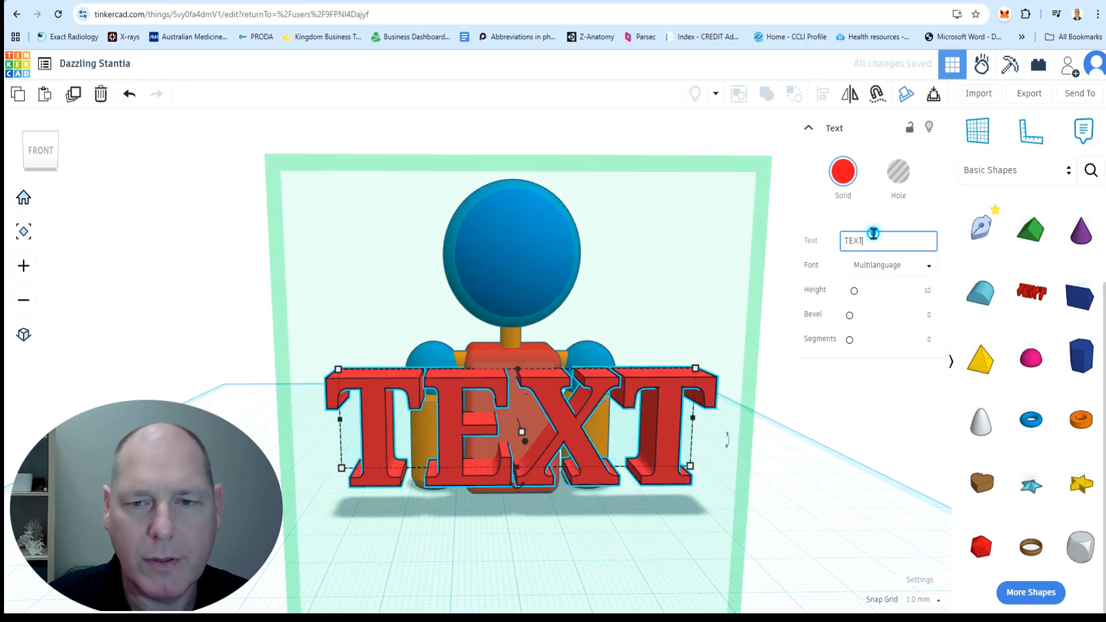
type("B")
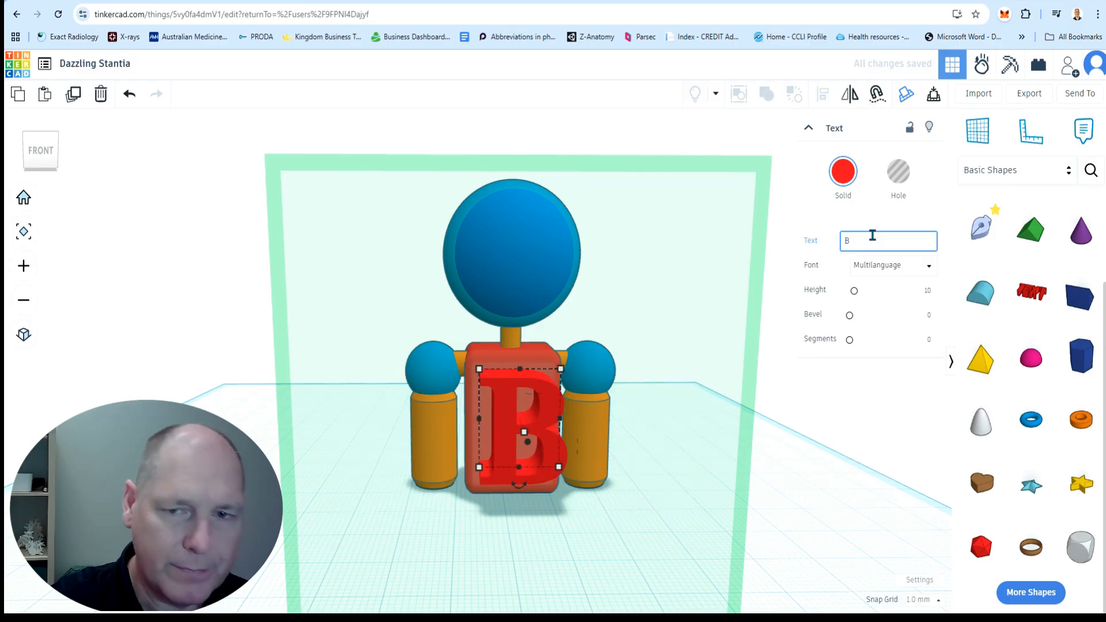
type("ot")
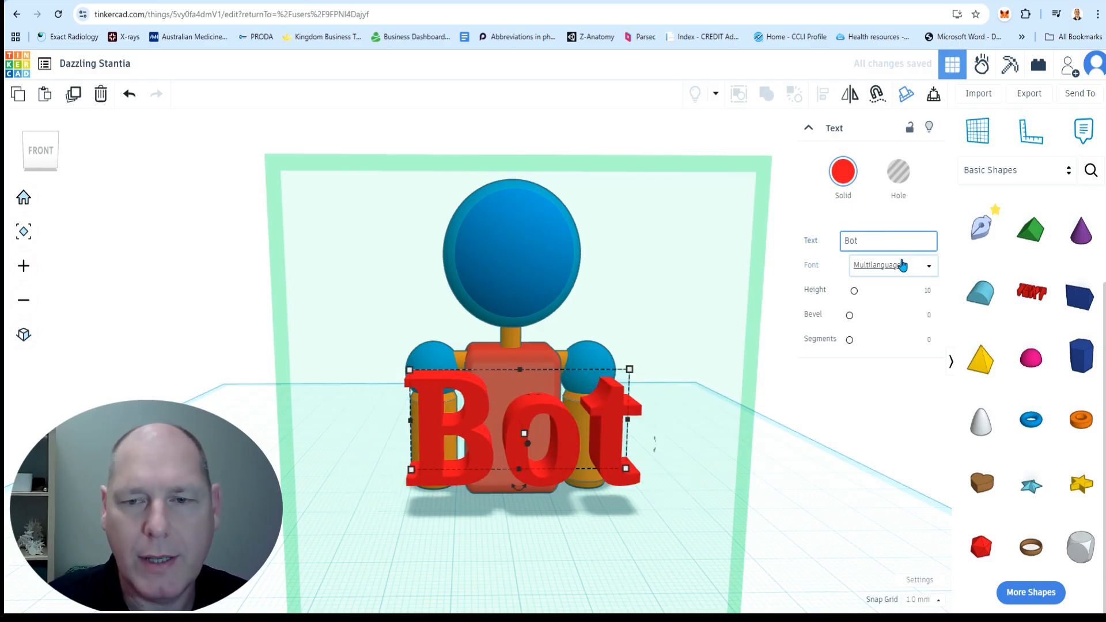
- Set the text's font to Sans after trying Sans Mono, and change its wording to "BoT"
left_click(903, 265)
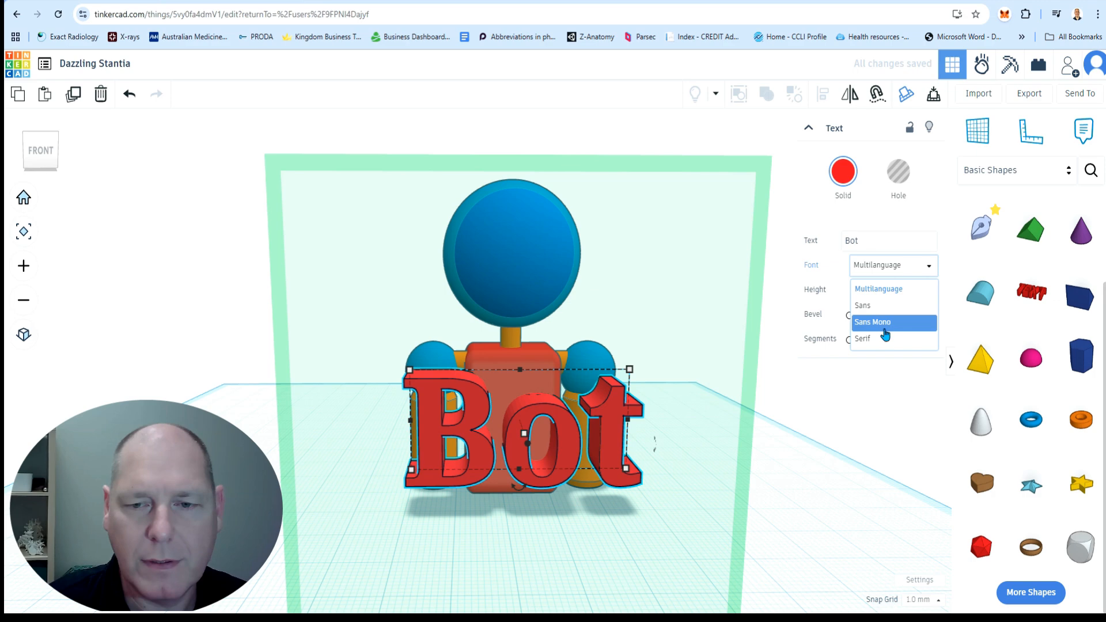
left_click(888, 322)
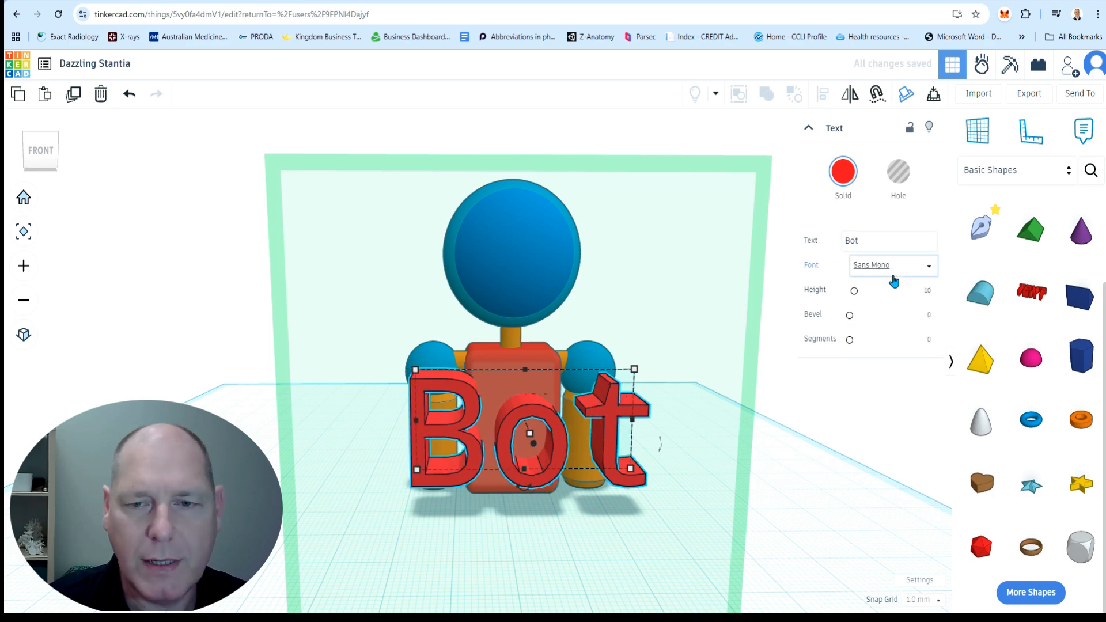
left_click(882, 305)
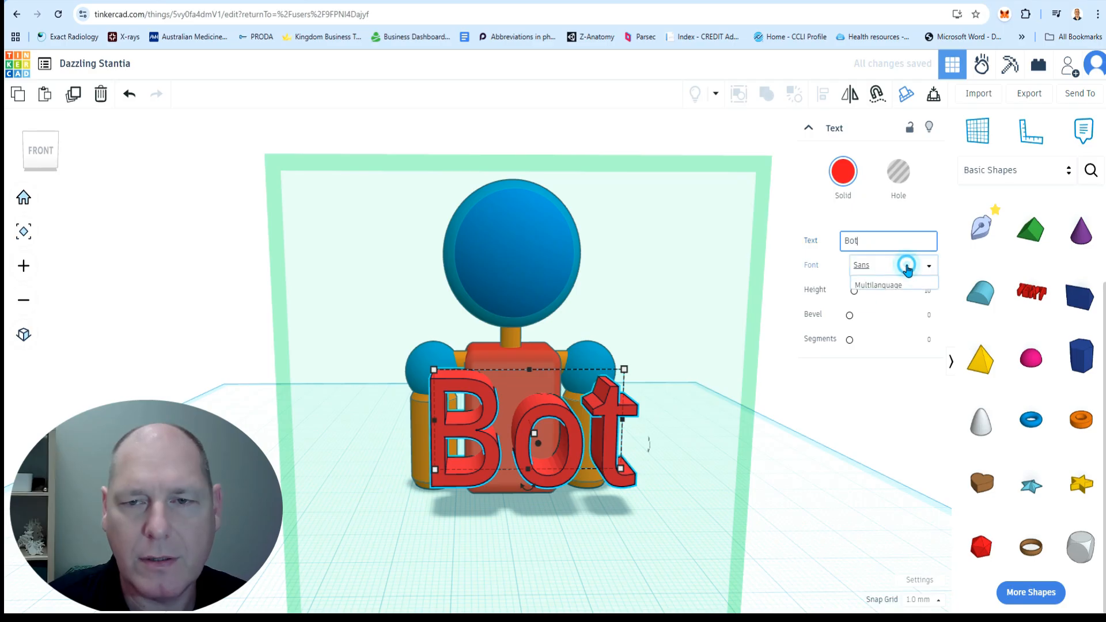
left_click(908, 242)
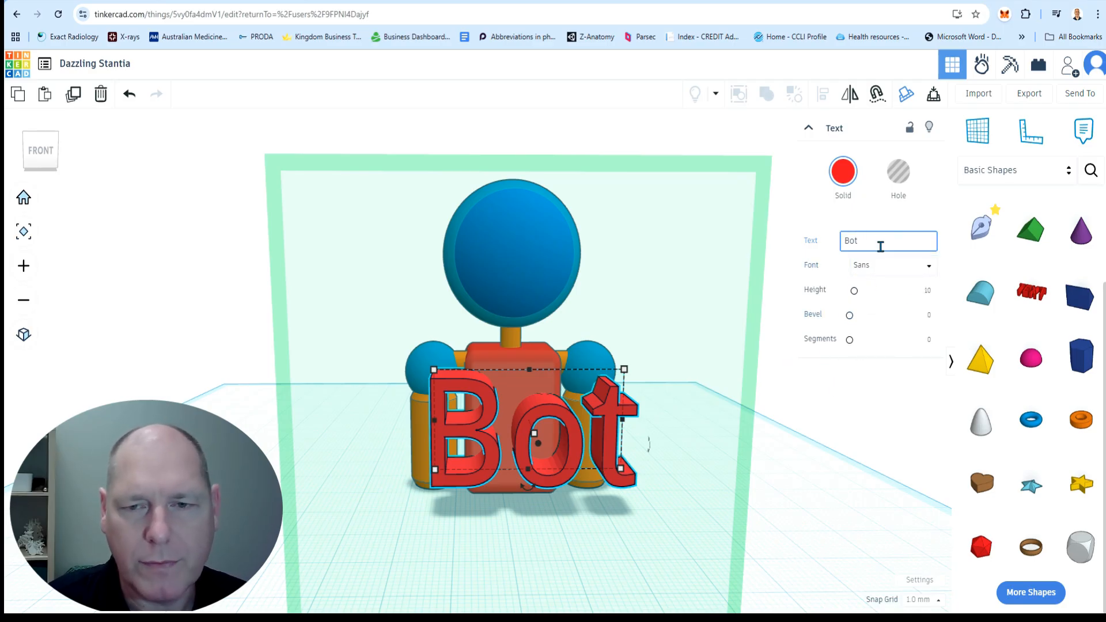
key("BackSpace")
type("T")
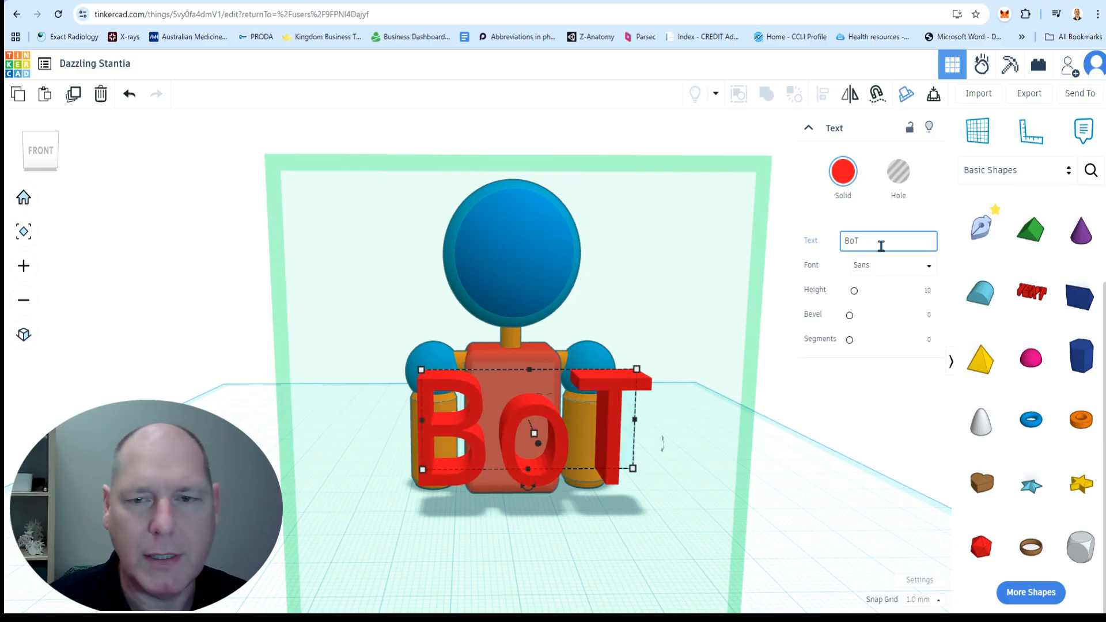
- Give the BoT text a bevel of 0.704 with 1 segment
right_click_drag(781, 427, 694, 424)
scroll(644, 375, "up", 5)
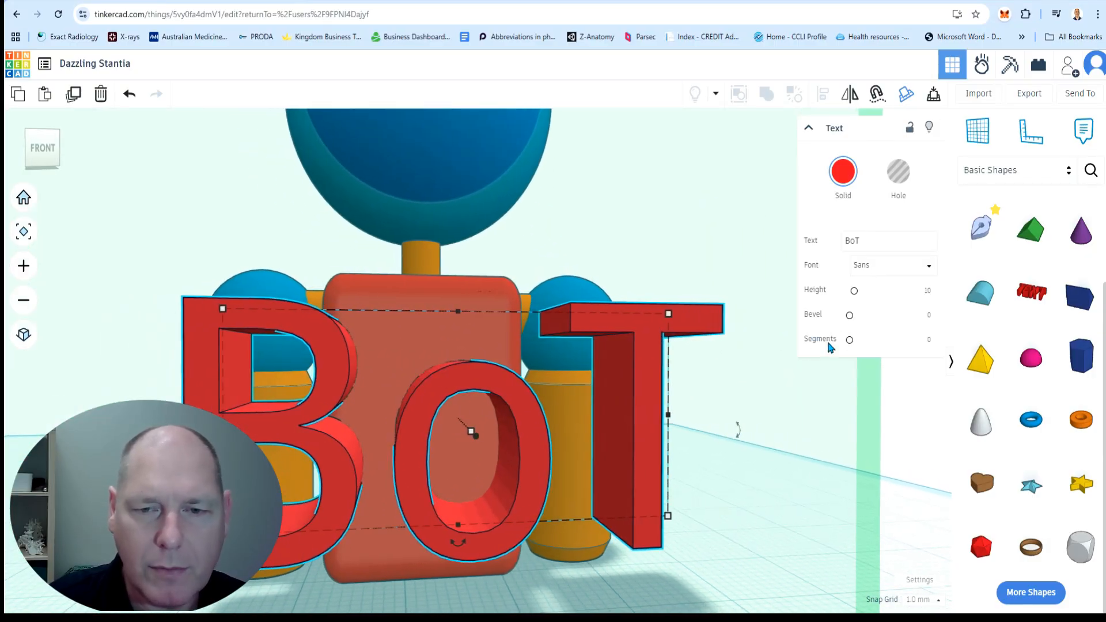
mouse_move(850, 315)
left_mouse_down()
mouse_move(886, 322)
mouse_move(808, 317)
mouse_move(864, 316)
left_mouse_up()
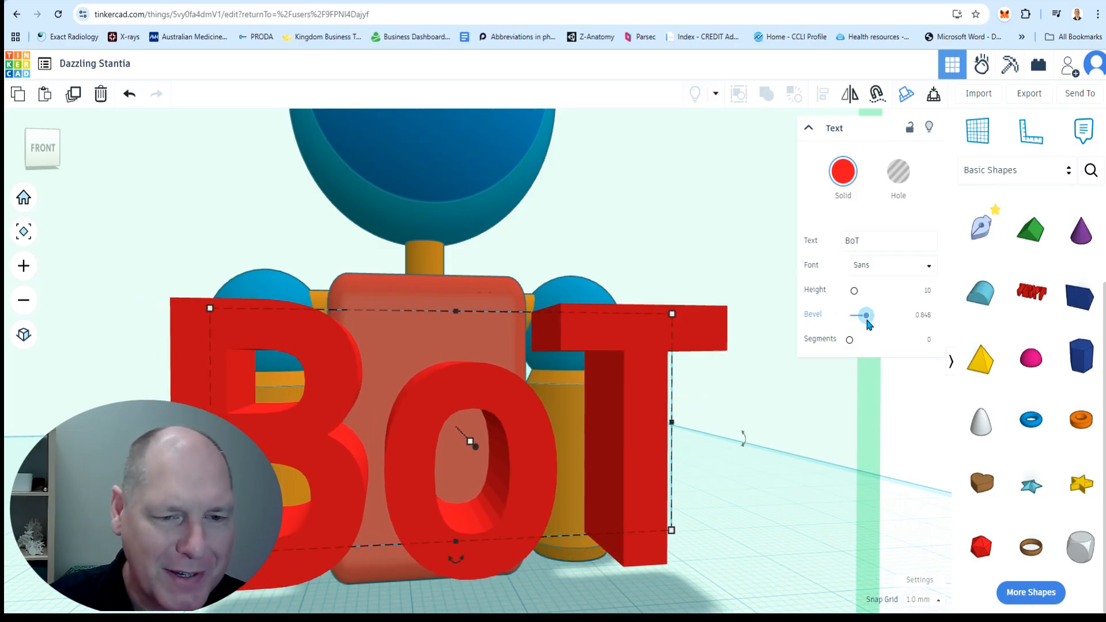
right_click_drag(605, 279, 624, 257)
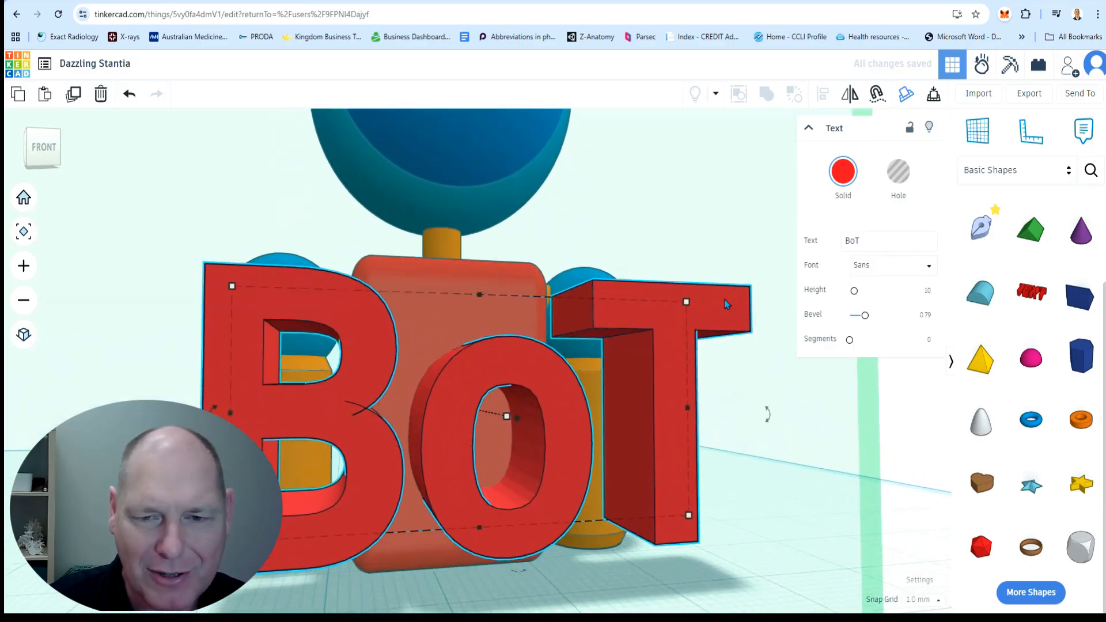
mouse_move(869, 321)
left_mouse_down()
mouse_move(884, 317)
mouse_move(819, 322)
mouse_move(881, 324)
mouse_move(840, 322)
mouse_move(877, 326)
mouse_move(846, 323)
mouse_move(840, 333)
mouse_move(863, 315)
mouse_move(863, 341)
left_mouse_up()
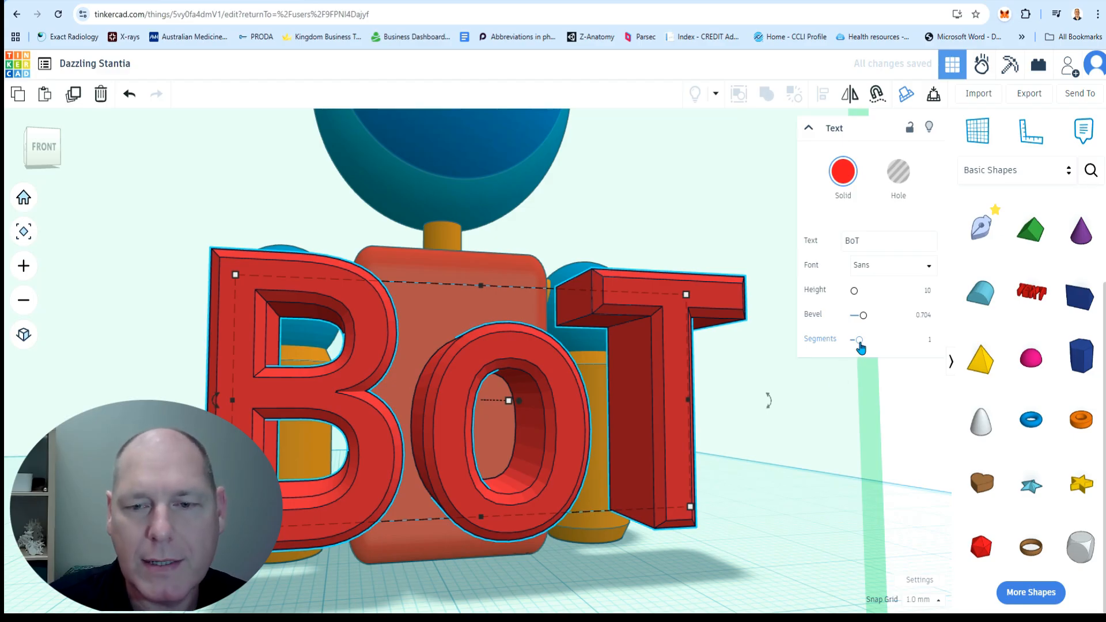
mouse_move(860, 342)
left_mouse_down()
mouse_move(928, 343)
mouse_move(859, 343)
left_mouse_up()
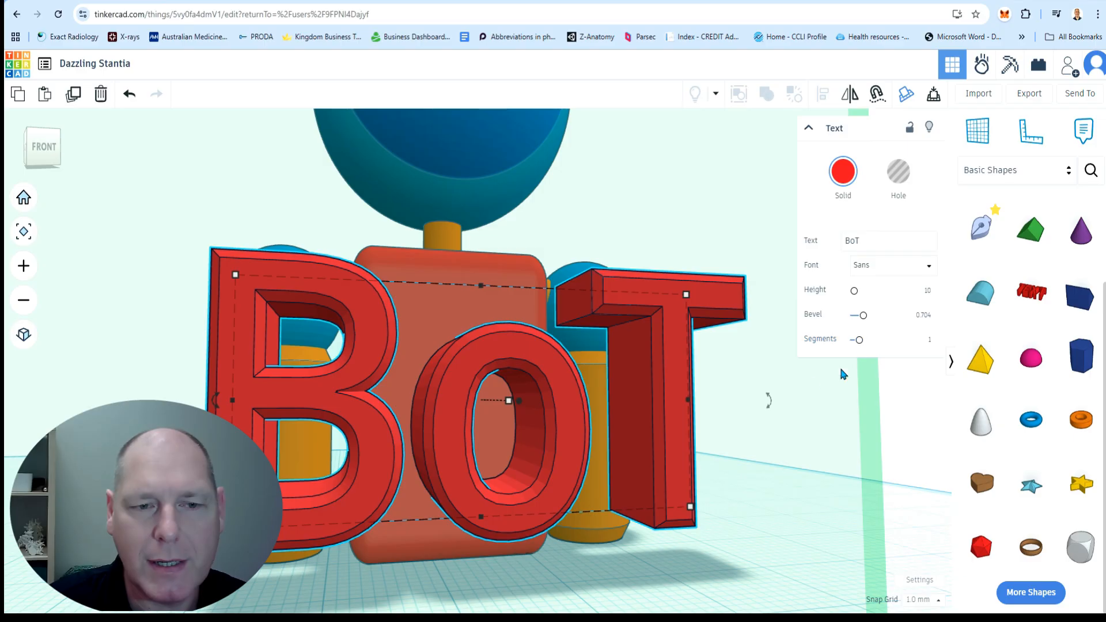
- Scale the BoT text down to fit within the front face of the red box
right_click_drag(753, 386, 619, 329)
mouse_move(644, 319)
left_click_drag(644, 319, 422, 374)
- Change the BoT text's solid colour to bright yellow
left_click(846, 172)
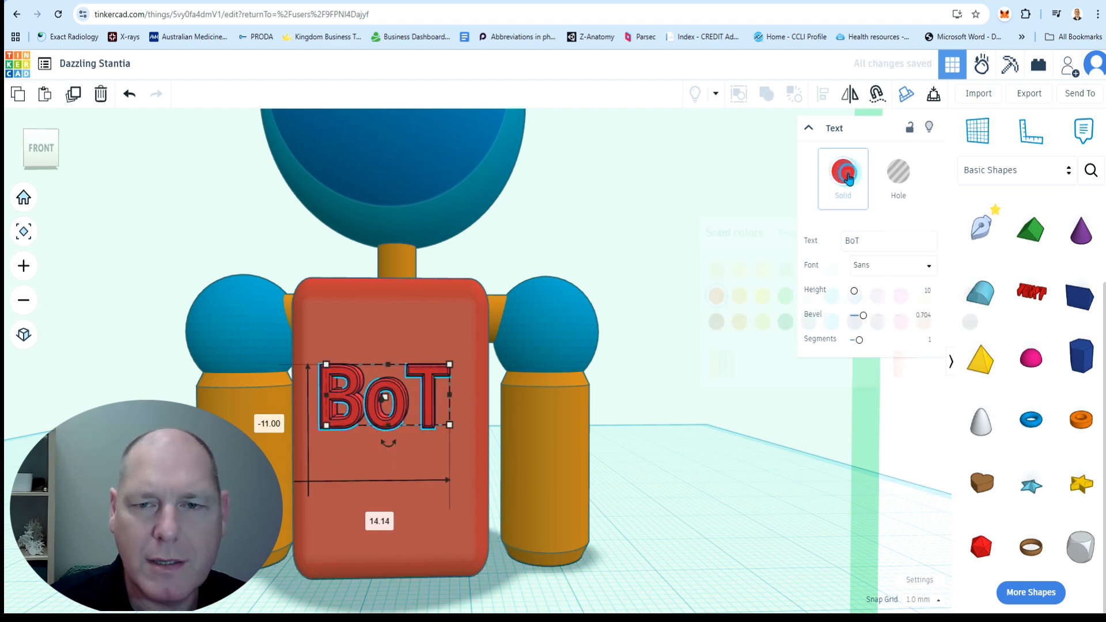
left_click(763, 302)
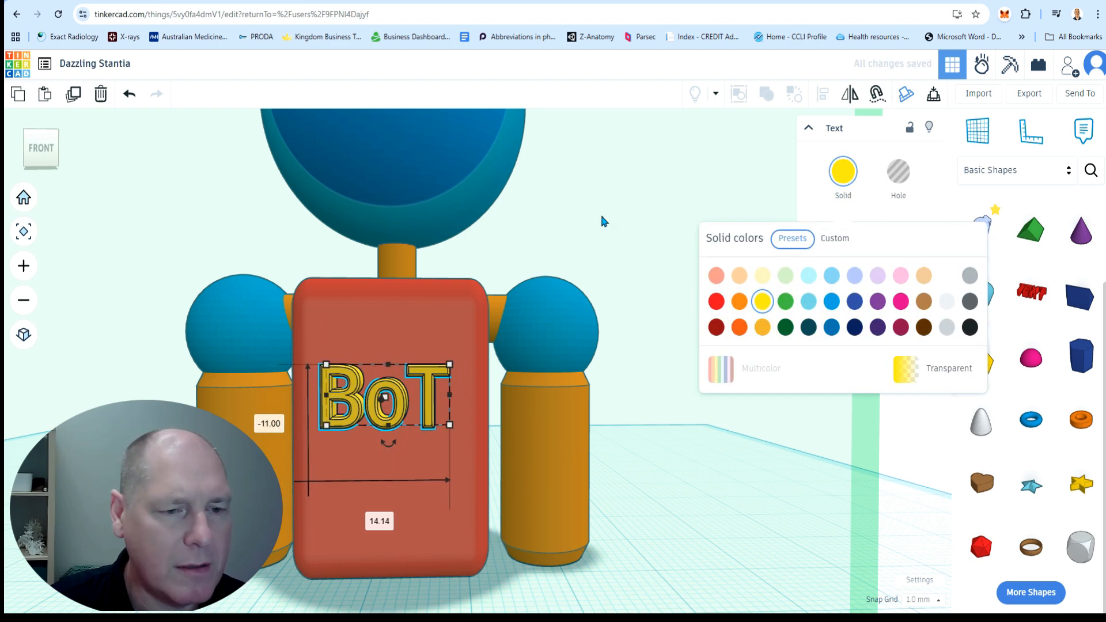
left_click(600, 212)
- Align the BoT text with the red box so it is centred across the box's width
left_click(431, 402)
left_click(447, 306, "shift")
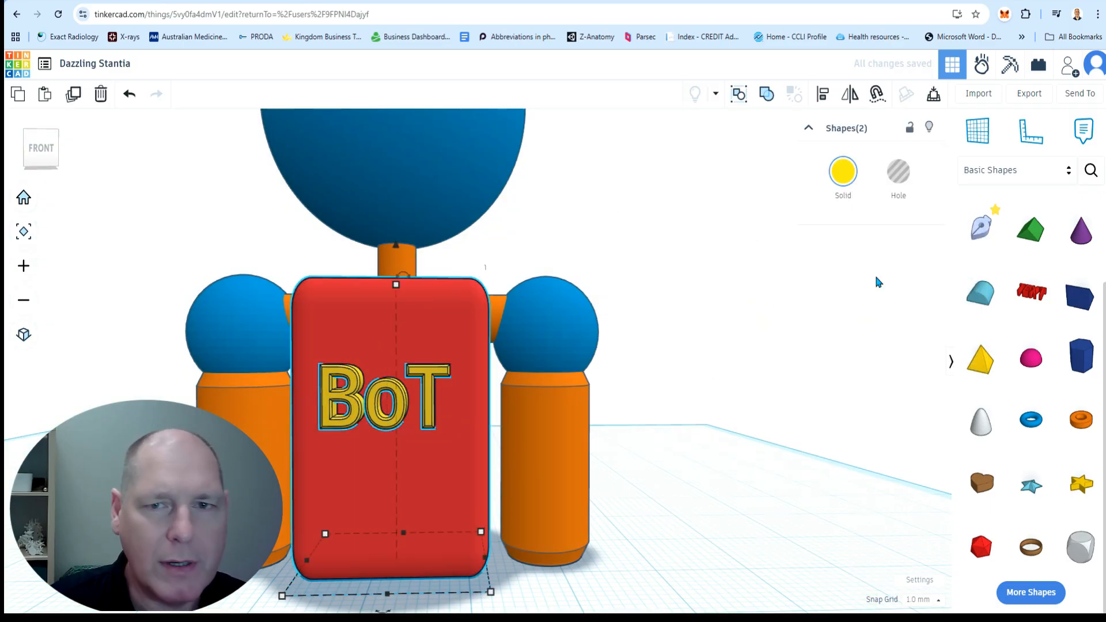
left_click(821, 96)
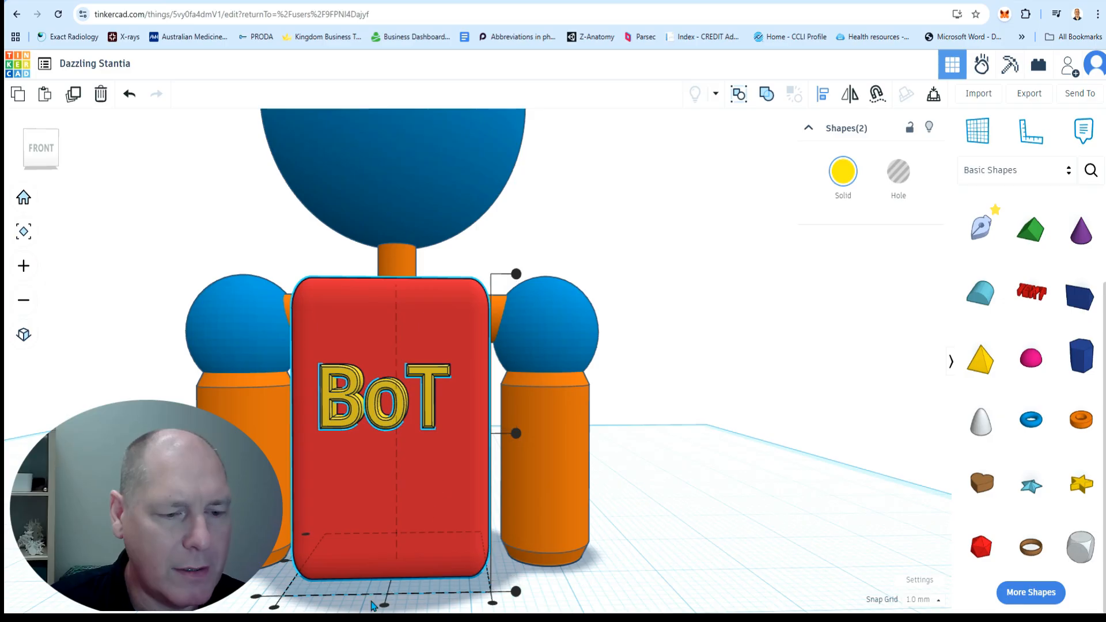
left_click(387, 609)
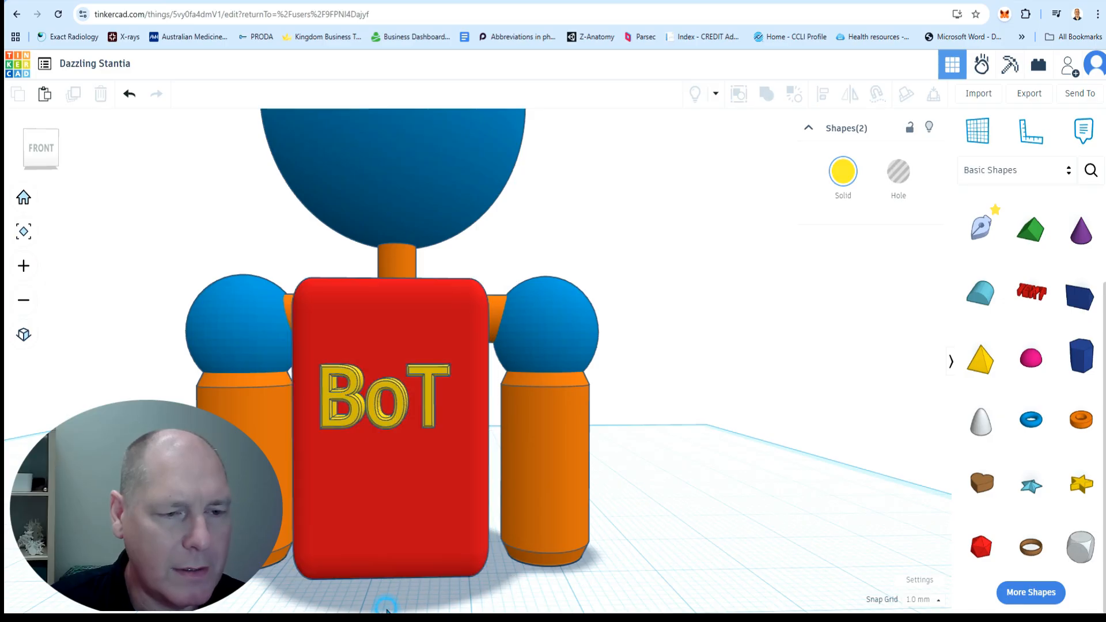
left_click(432, 393)
left_click(457, 314, "shift")
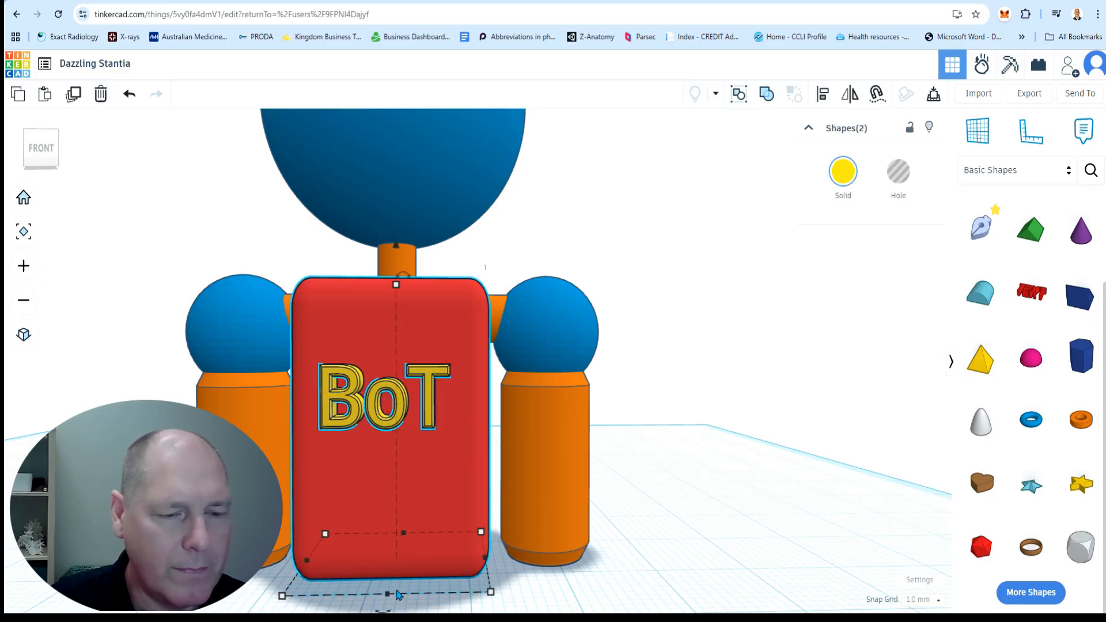
key("l")
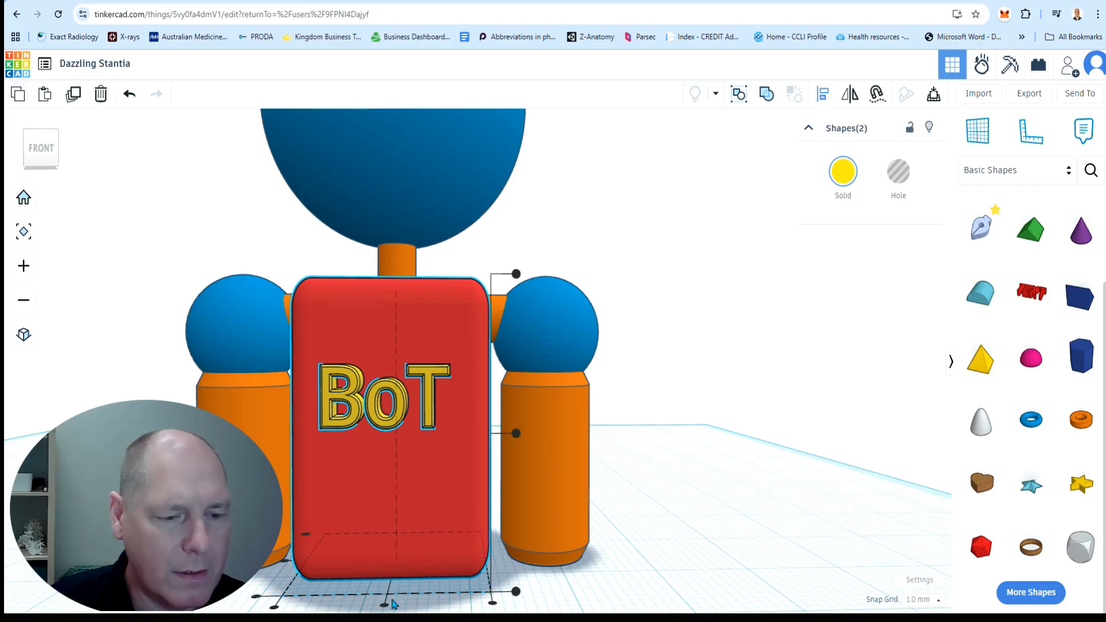
left_click(385, 604)
right_click_drag(652, 439, 771, 320)
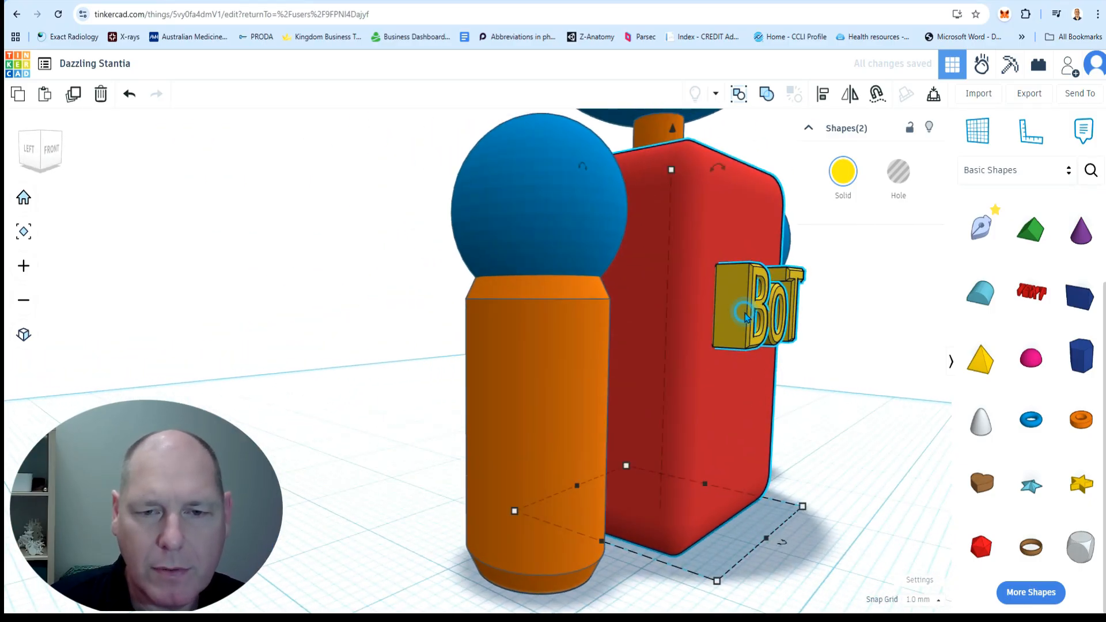
right_click_drag(876, 320, 881, 338)
left_click(882, 338)
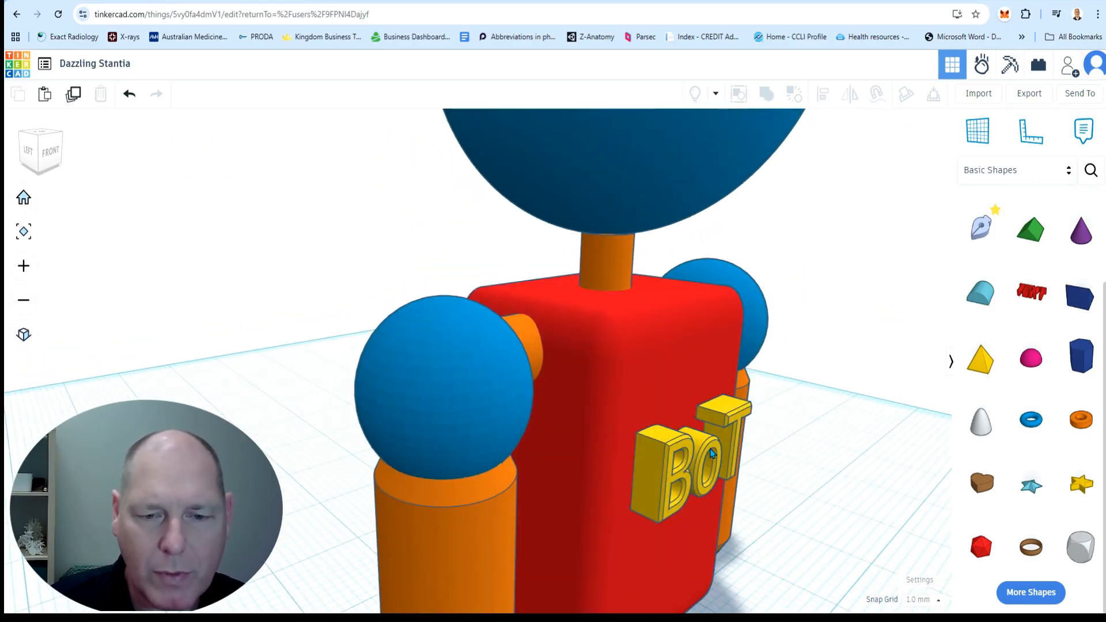
left_click(713, 453)
key("f")
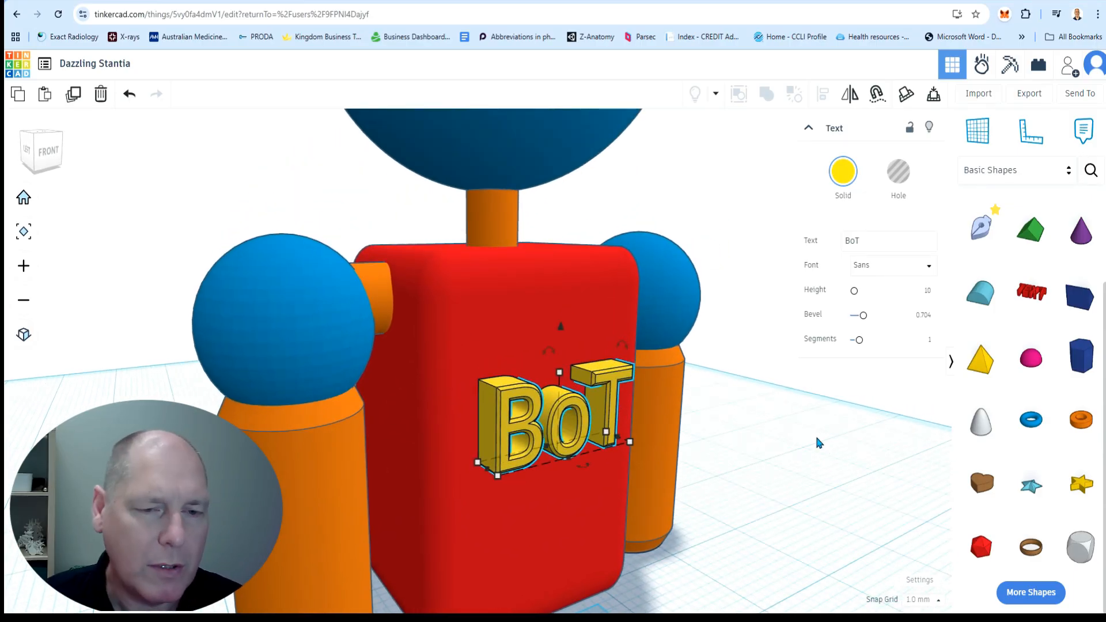
right_click_drag(797, 439, 762, 420)
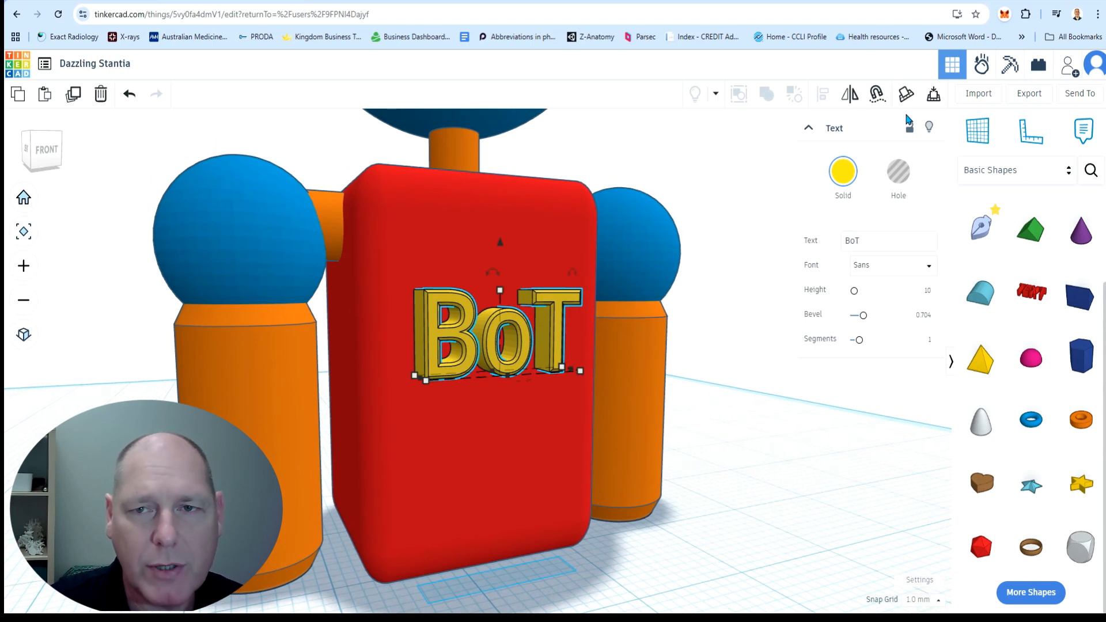
left_click(908, 98)
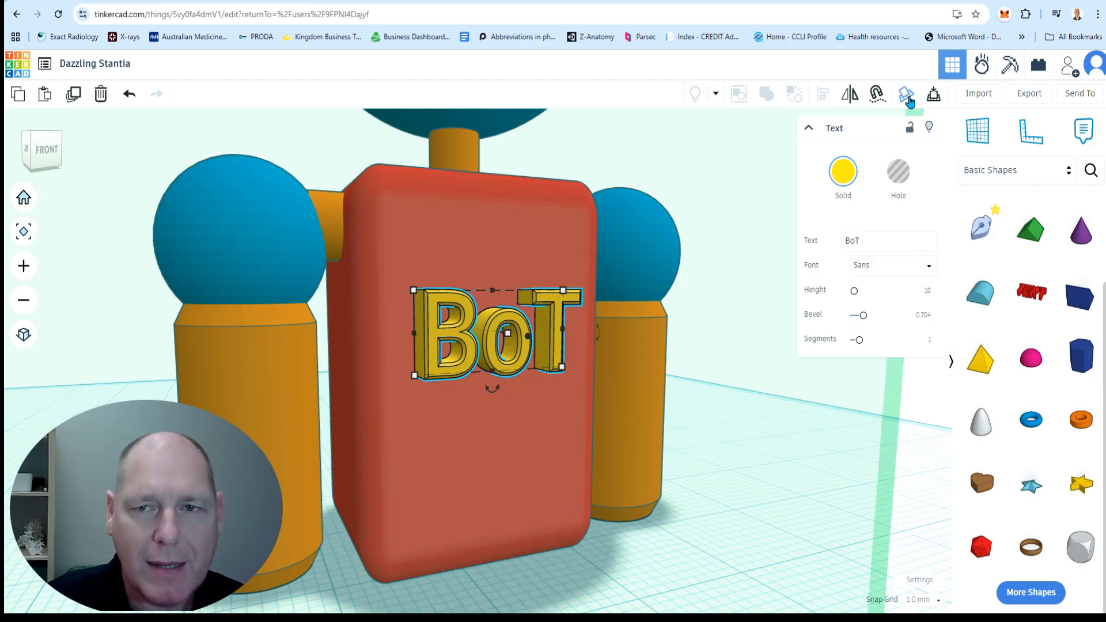
left_click(908, 98)
mouse_move(763, 340)
right_mouse_down()
mouse_move(728, 344)
mouse_move(749, 344)
right_mouse_up()
mouse_move(386, 284)
left_mouse_down()
mouse_move(383, 218)
mouse_move(376, 340)
mouse_move(385, 283)
left_mouse_up()
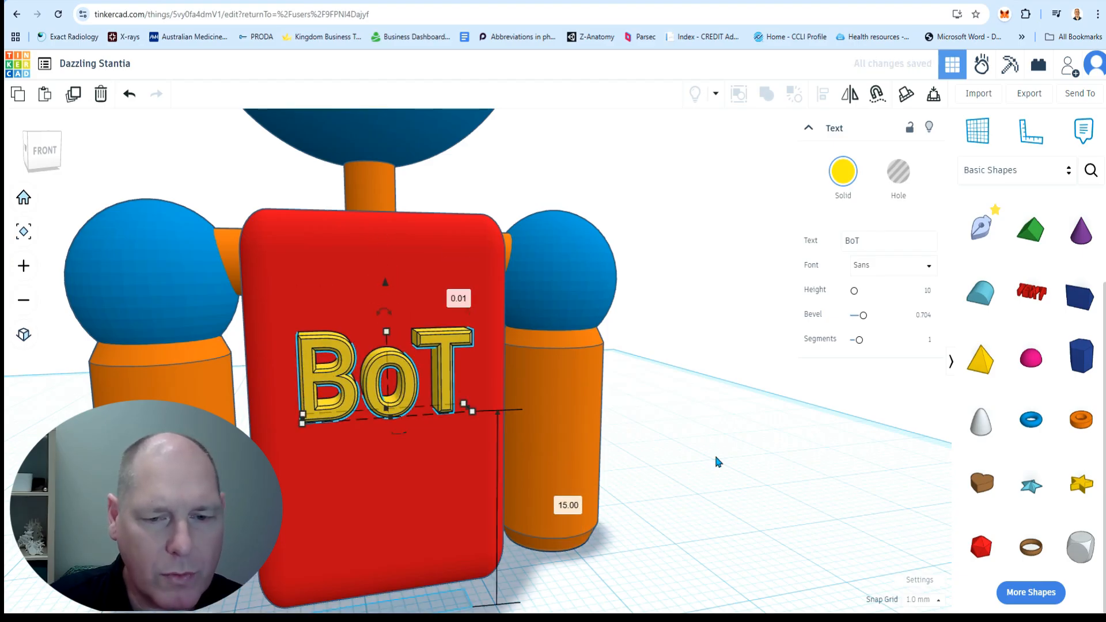
key("ctrl+z")
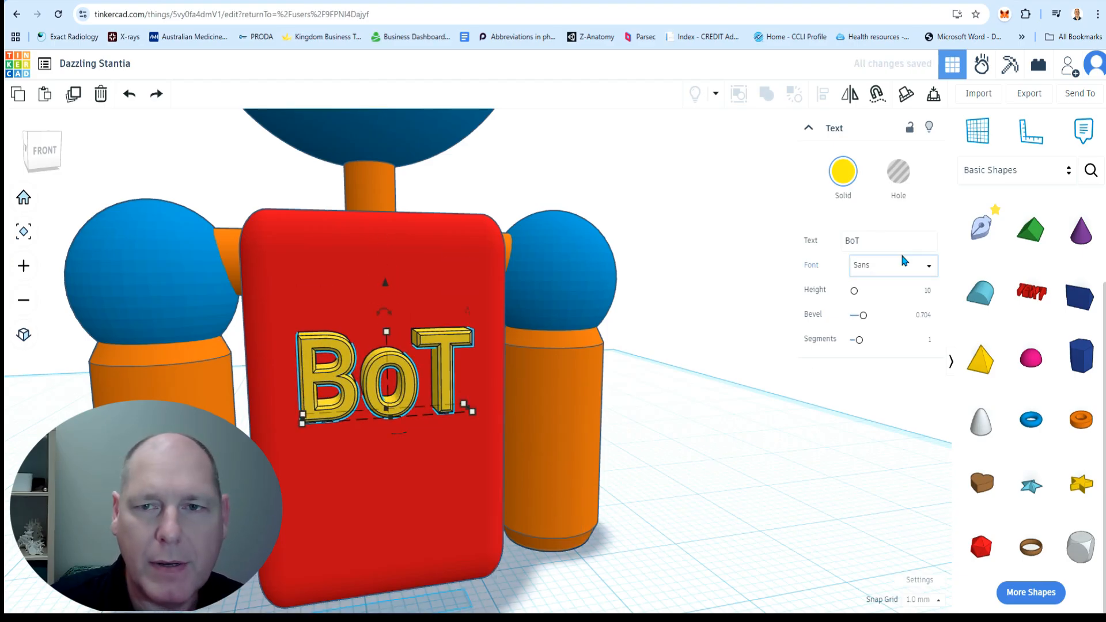
- Use Cruise to sink the BoT text 2 mm into the front face of the red box
left_click(906, 96)
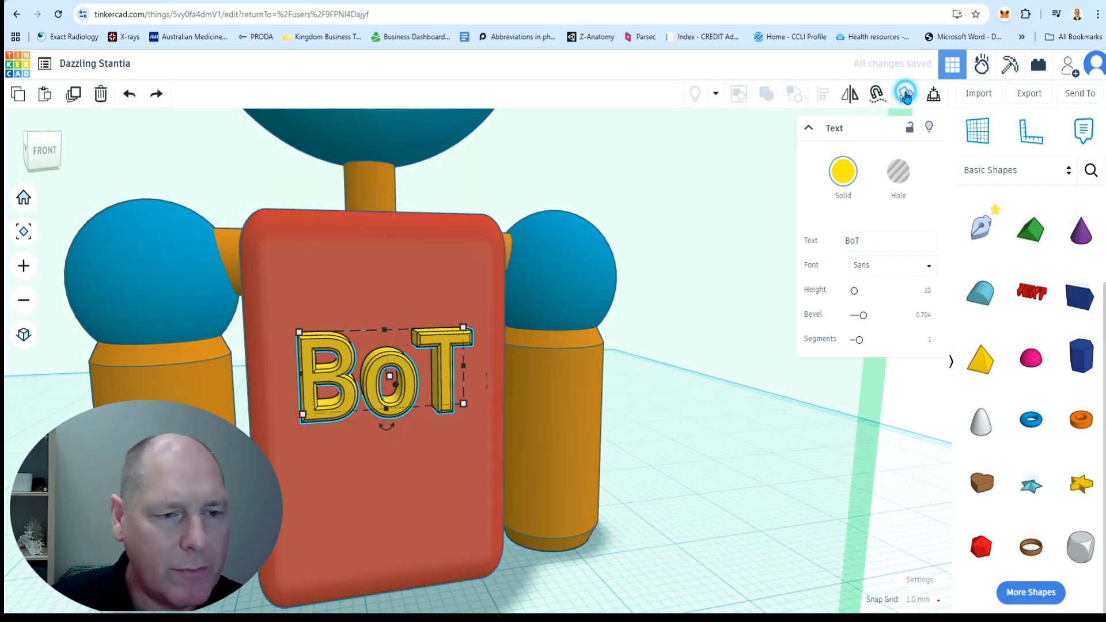
right_click_drag(699, 430, 492, 268)
scroll(529, 361, "down", 5)
scroll(462, 265, "up", 6)
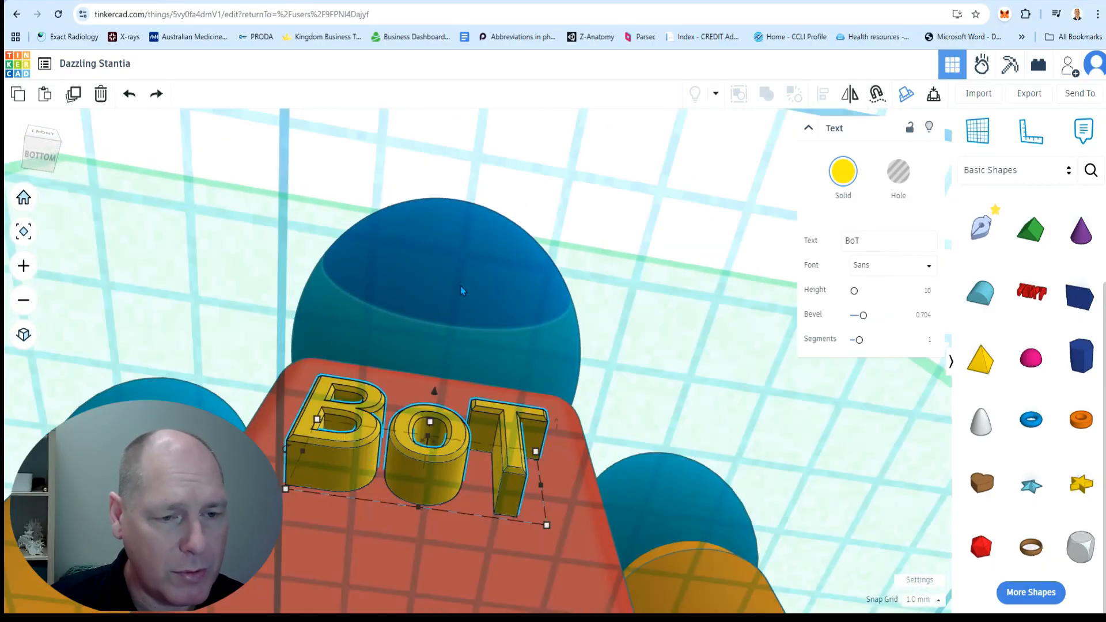
left_click_drag(432, 392, 434, 425)
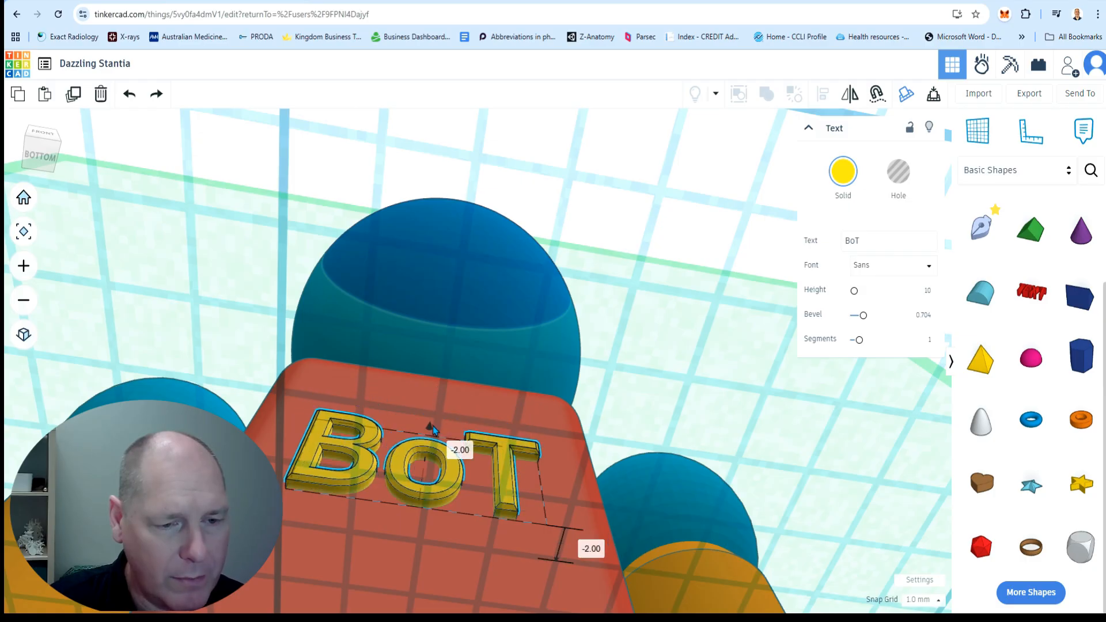
left_click(684, 304)
right_click_drag(684, 303, 679, 445)
scroll(741, 431, "down", 5)
right_click_drag(789, 402, 791, 426)
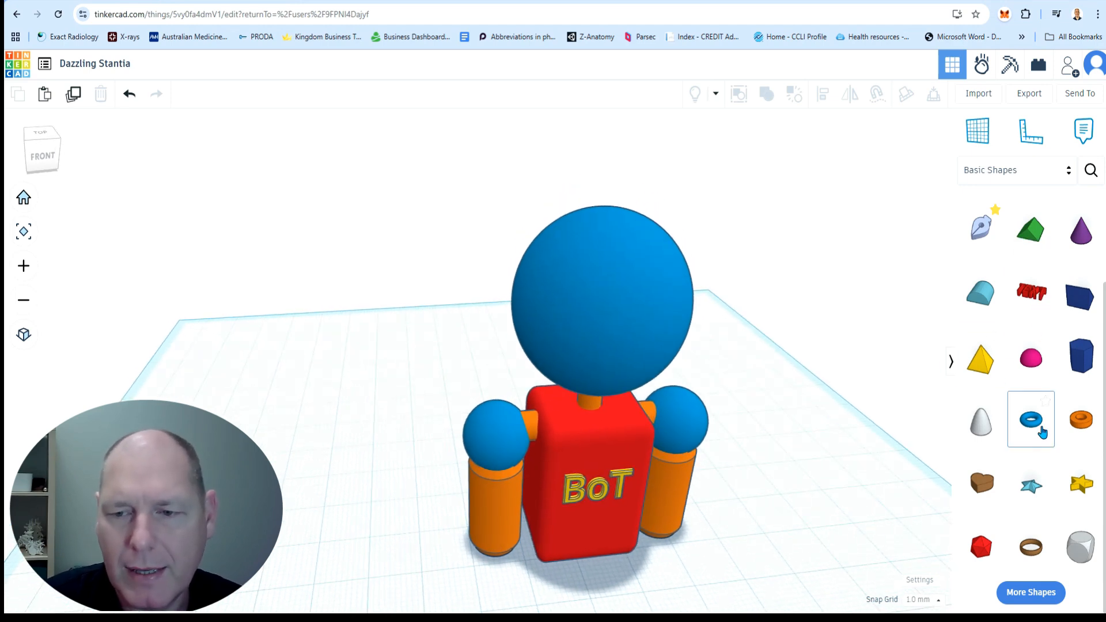
- Add a yellow star shape onto the upper side of the blue head sphere
left_click_drag(1082, 484, 670, 248)
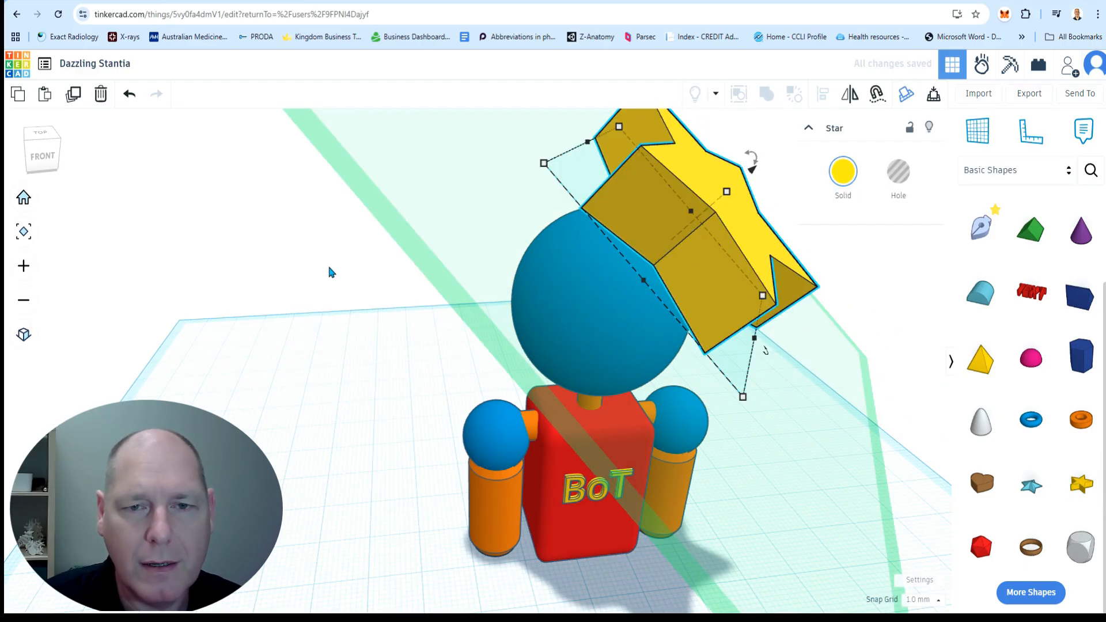
left_click(332, 272)
right_click_drag(748, 292, 808, 291)
left_click(736, 215)
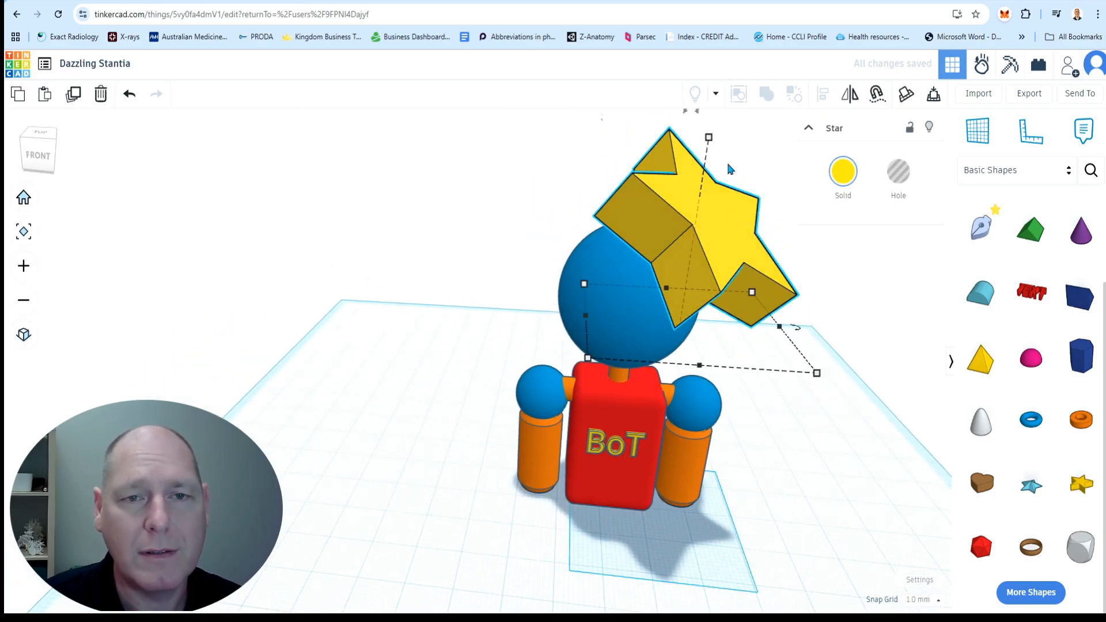
scroll(766, 190, "down", 2)
middle_click_drag(765, 191, 722, 262)
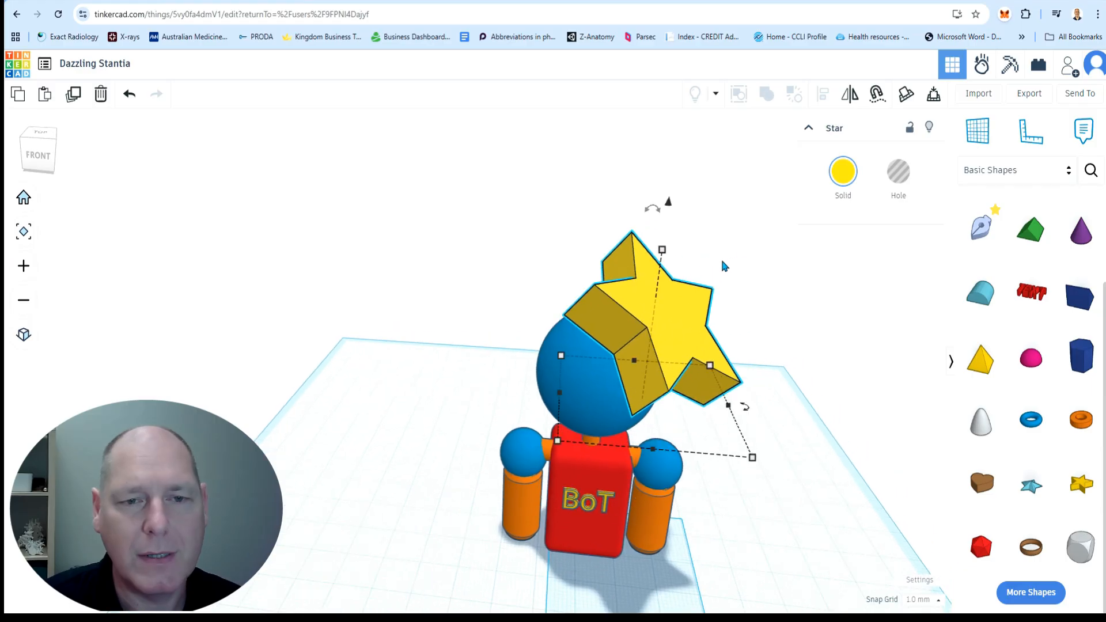
left_click_drag(674, 206, 657, 271)
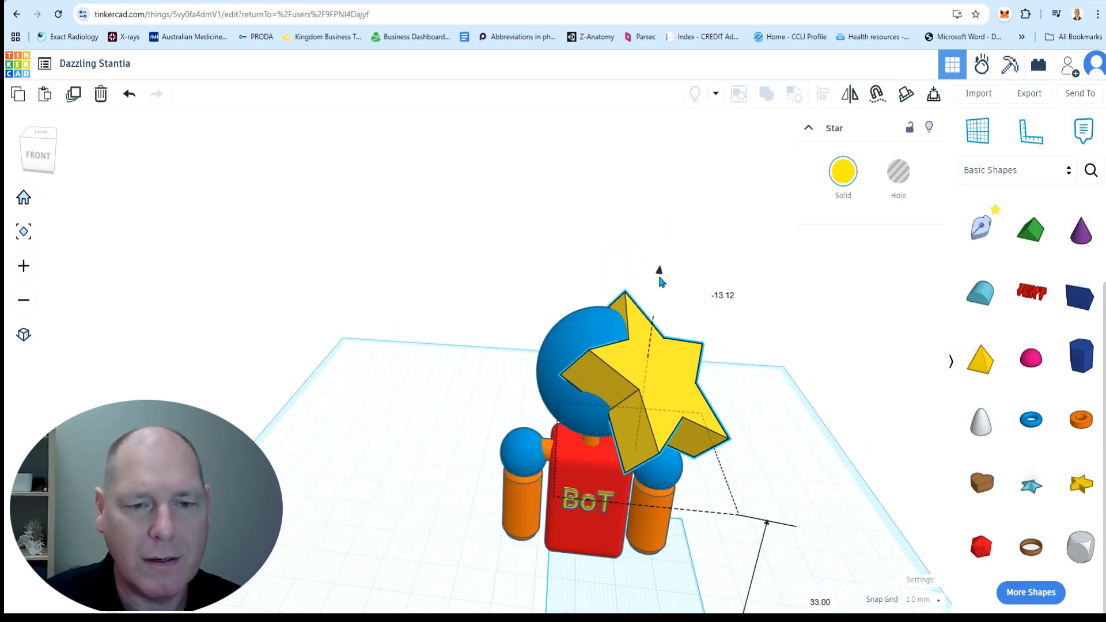
key("ctrl+z")
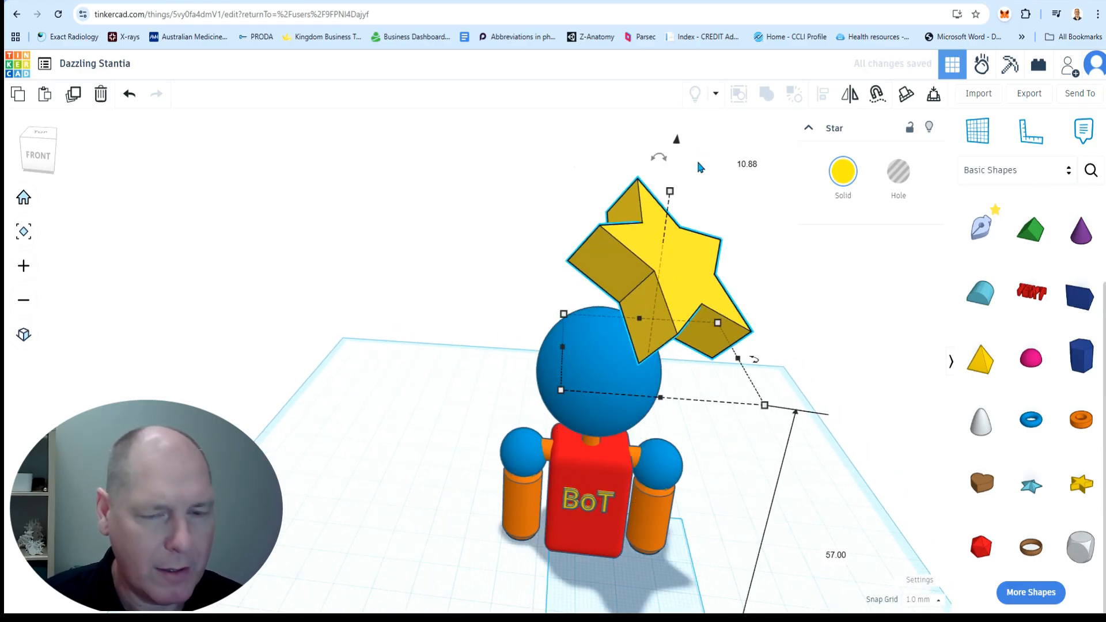
left_click(684, 312)
left_click(786, 310)
left_click(663, 310)
- Use Cruise to sink the star 10 mm into the head sphere, and scale the star down
left_click(907, 96)
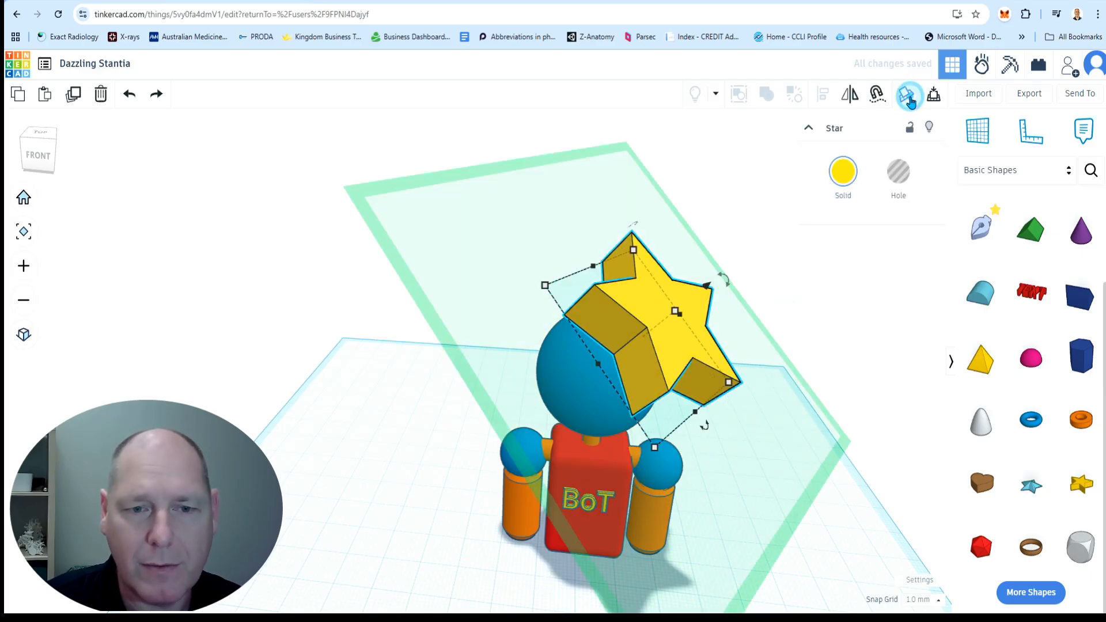
left_click_drag(709, 288, 672, 321)
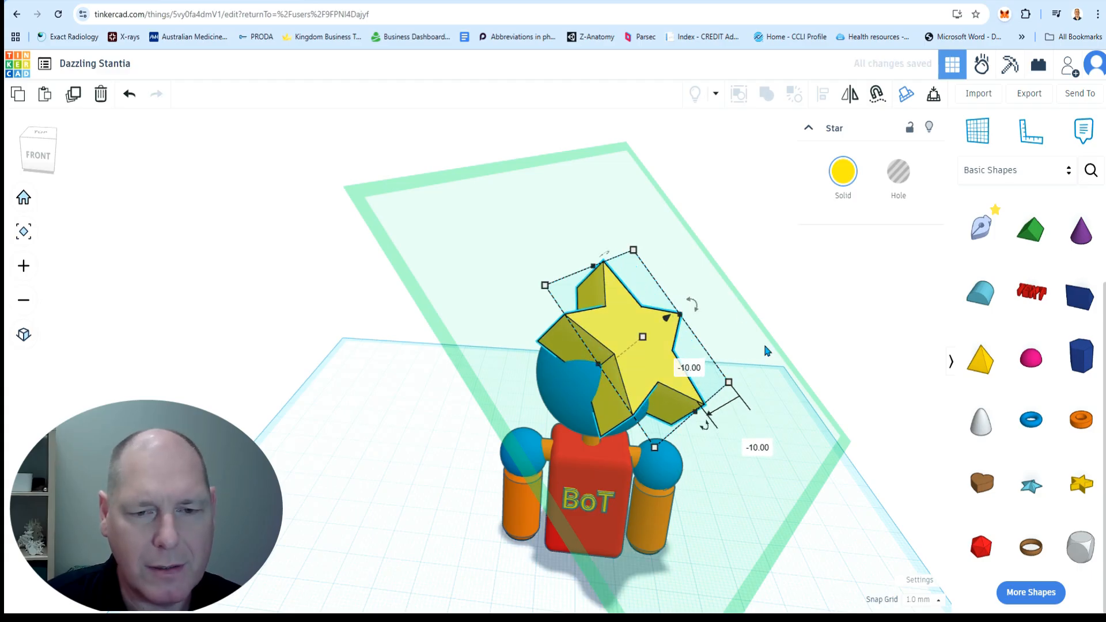
left_click_drag(727, 383, 646, 359)
left_click(835, 296)
right_click_drag(823, 298, 449, 351)
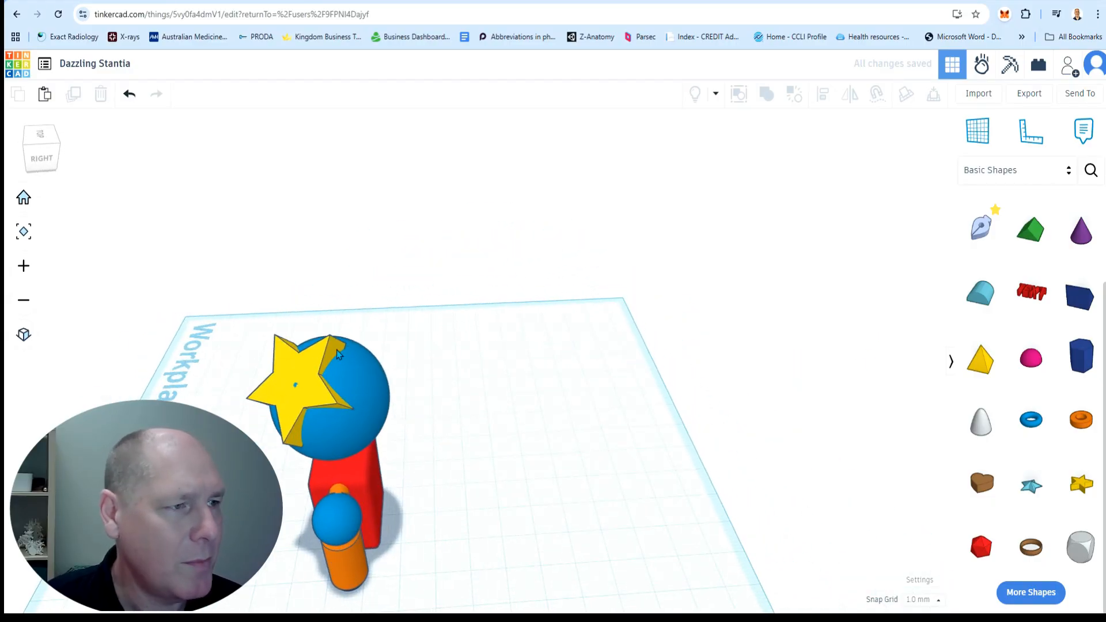
- Duplicate the star and move the copy beside the original on the head sphere
left_click(298, 367)
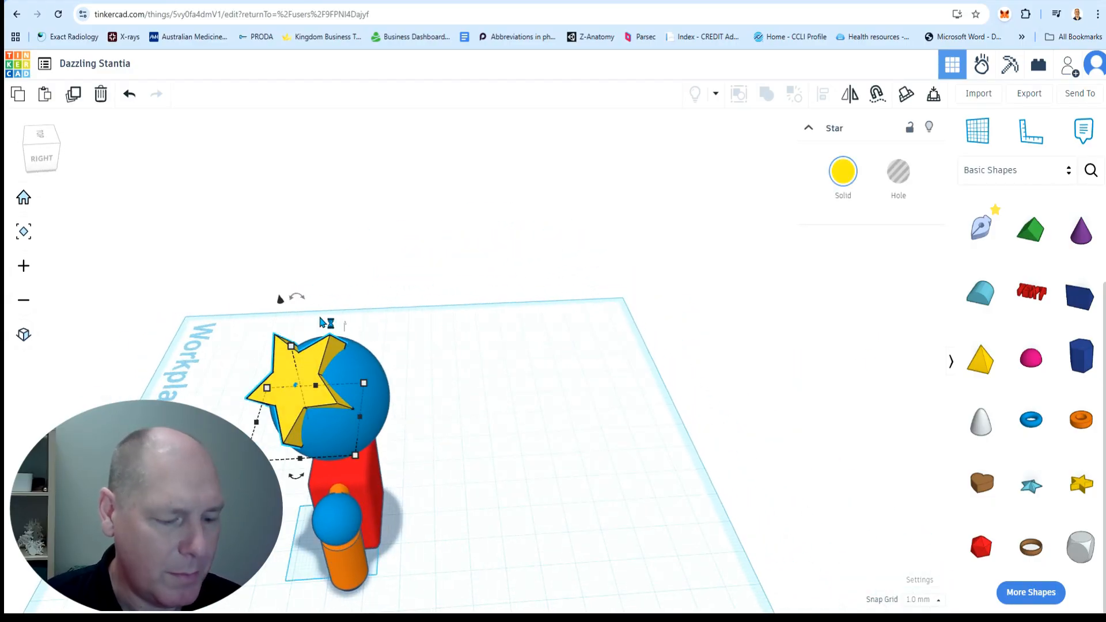
key("ctrl+d")
left_click_drag(309, 370, 348, 378)
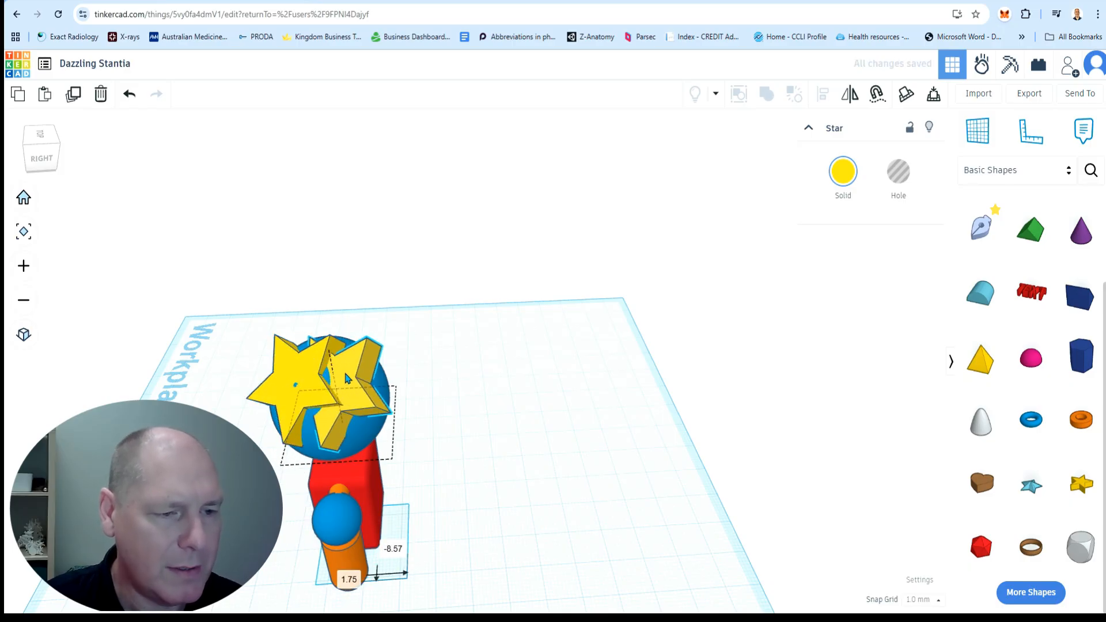
- Rotate the duplicate star by -45° and raise it about 1.32 mm
left_click_drag(336, 304, 388, 310)
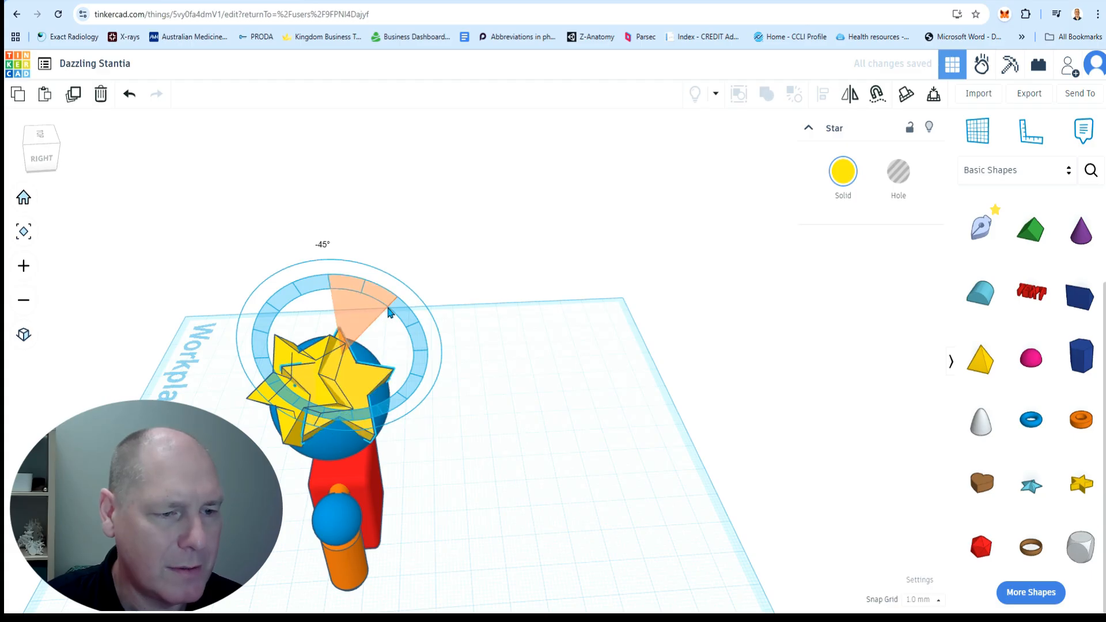
right_click_drag(486, 333, 316, 350)
left_click_drag(316, 350, 314, 350)
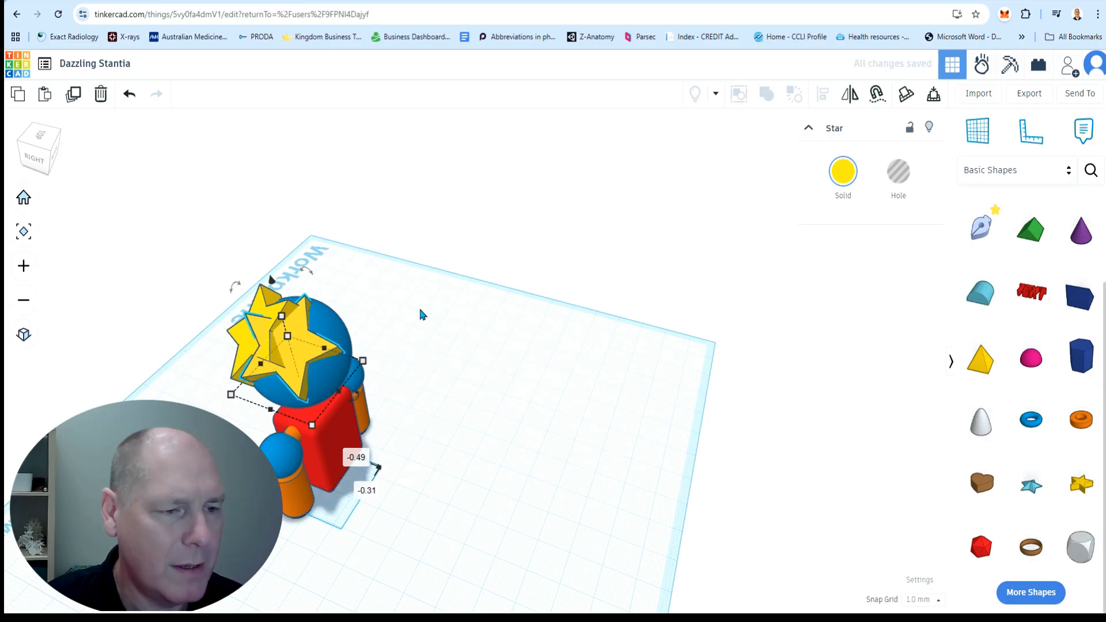
left_click_drag(272, 282, 273, 282)
mouse_move(235, 286)
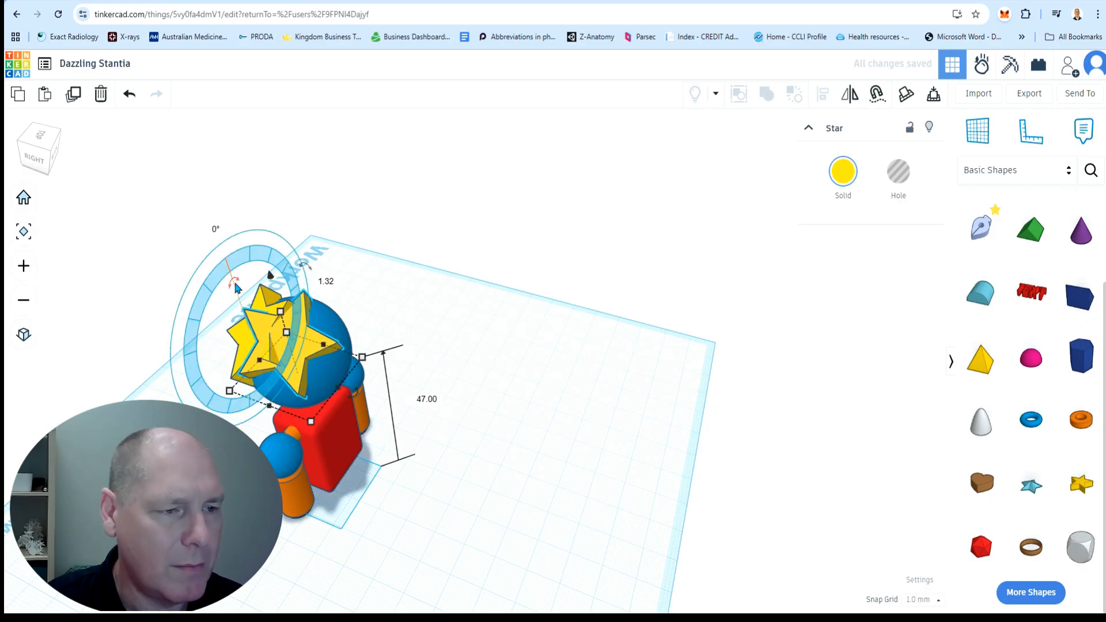
- Delete the rotated duplicate star and select the original star on the head sphere
left_click(482, 279)
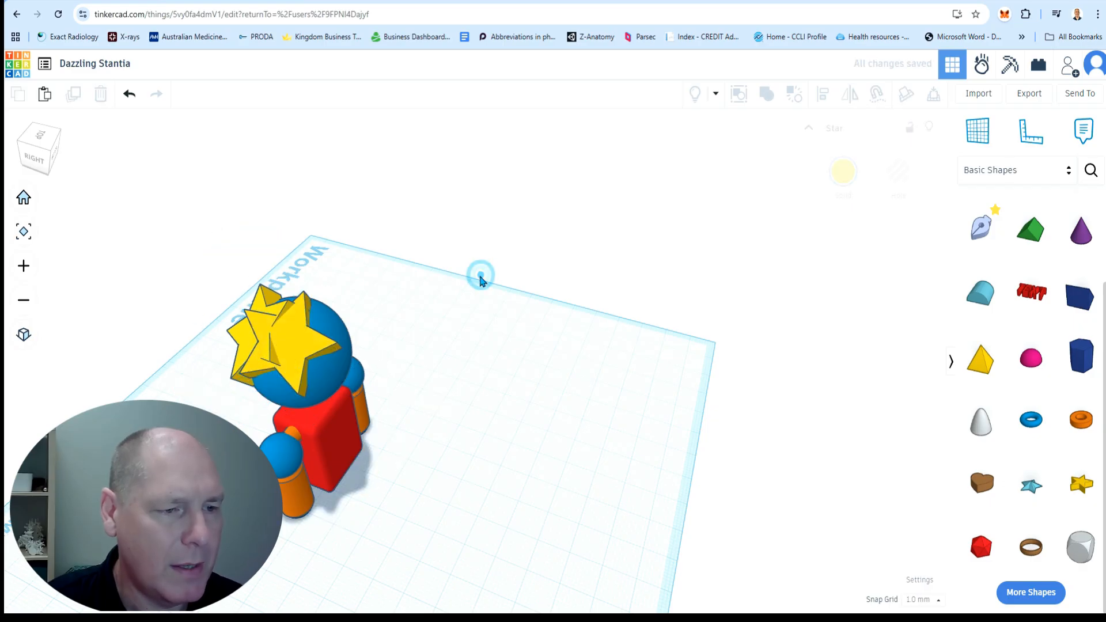
left_click(317, 337)
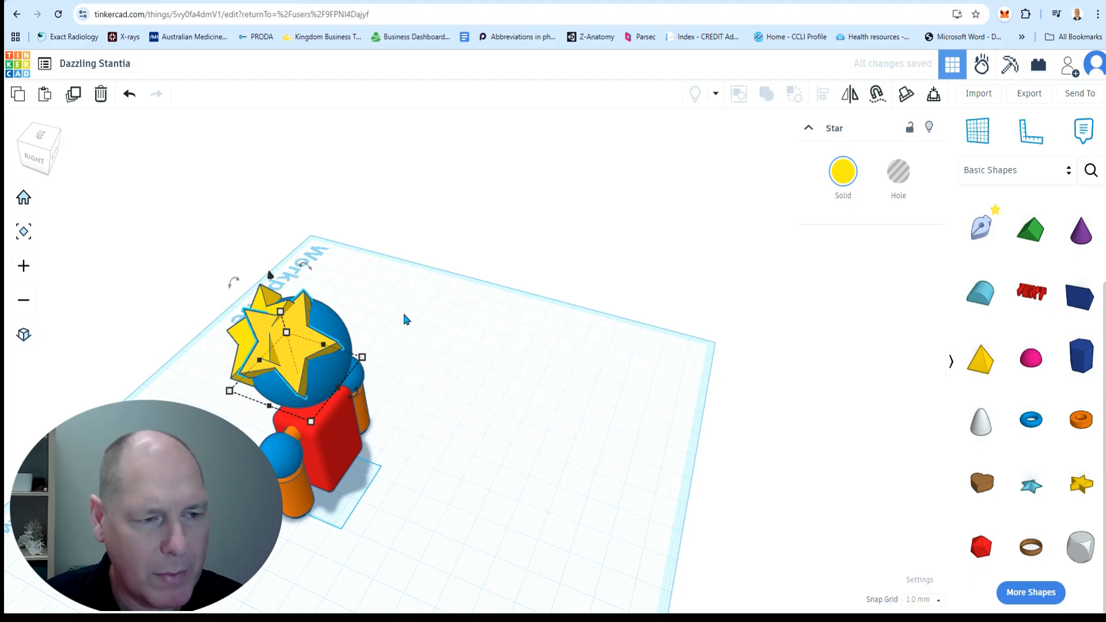
scroll(256, 296, "up", 5)
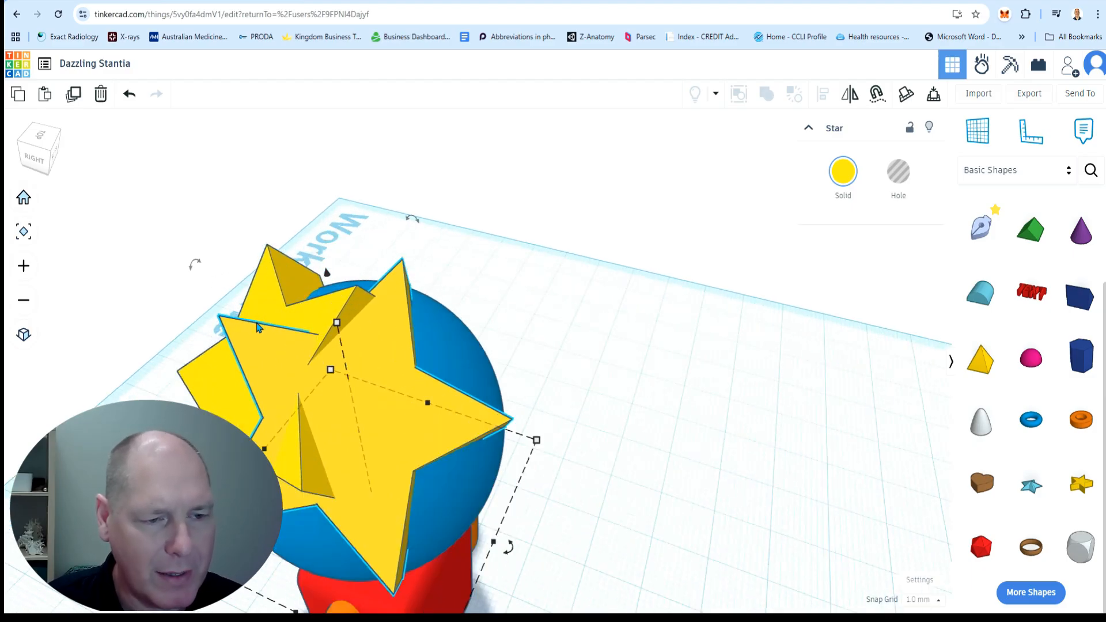
left_click(593, 324)
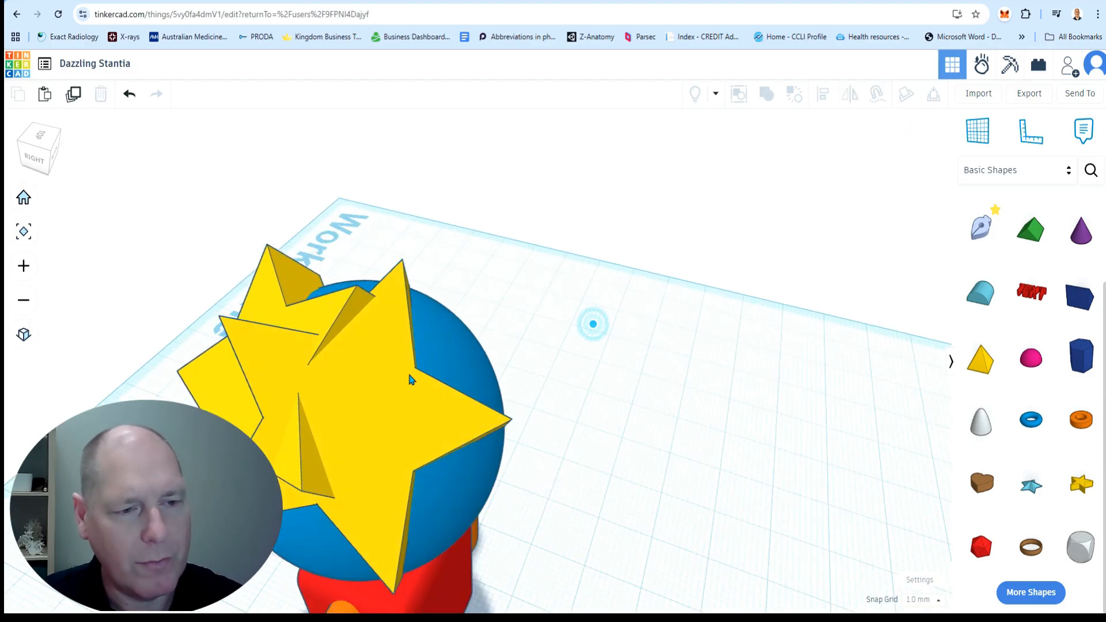
left_click(370, 381)
key("Escape")
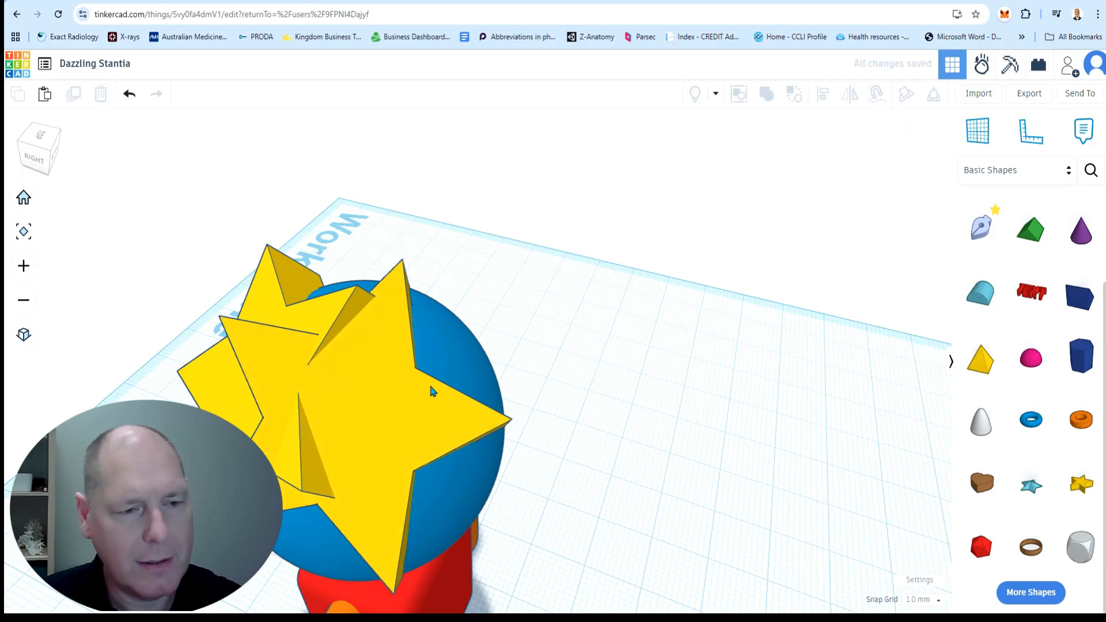
left_click(387, 392)
key("Delete")
left_click(295, 371)
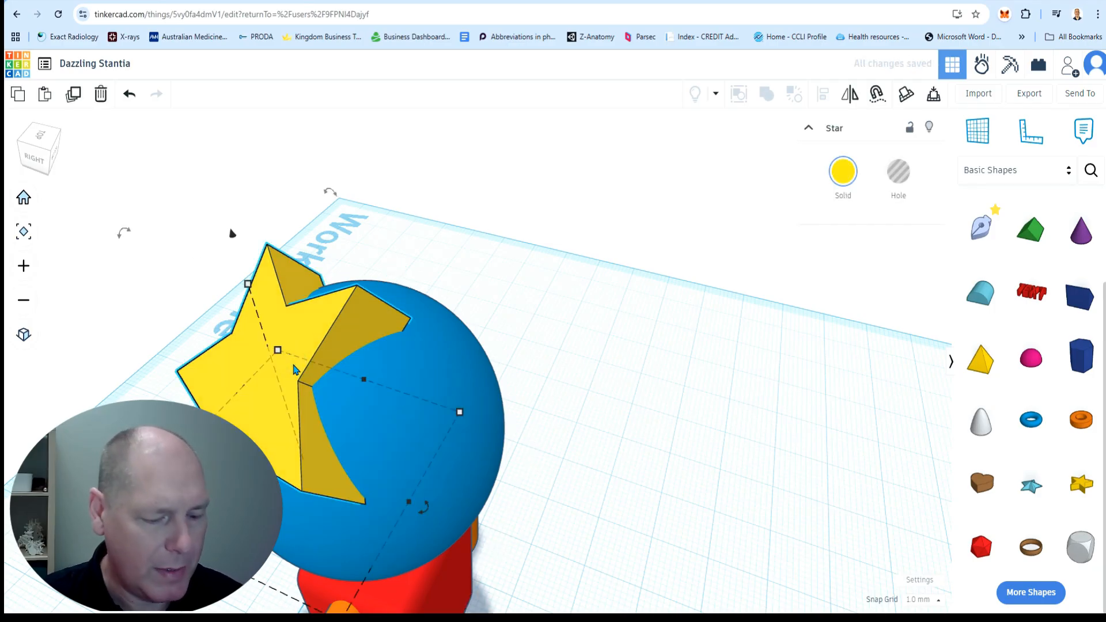
- Copy the star around the head sphere, turn the copy to follow the surface, and duplicate it to add another star
left_click_drag(313, 345, 428, 373, "alt")
left_click_drag(434, 220, 555, 296)
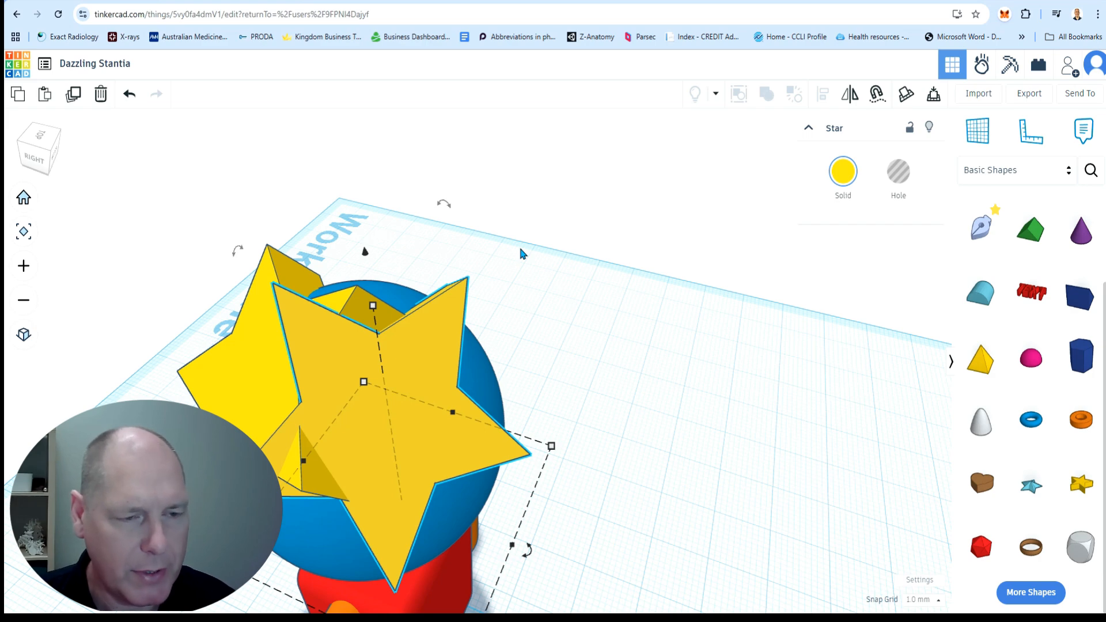
key("ctrl+d")
right_click_drag(595, 319, 583, 257)
- Select the lowest of the new stars on the side of the head sphere and nudge its position slightly against the head
left_click(431, 360)
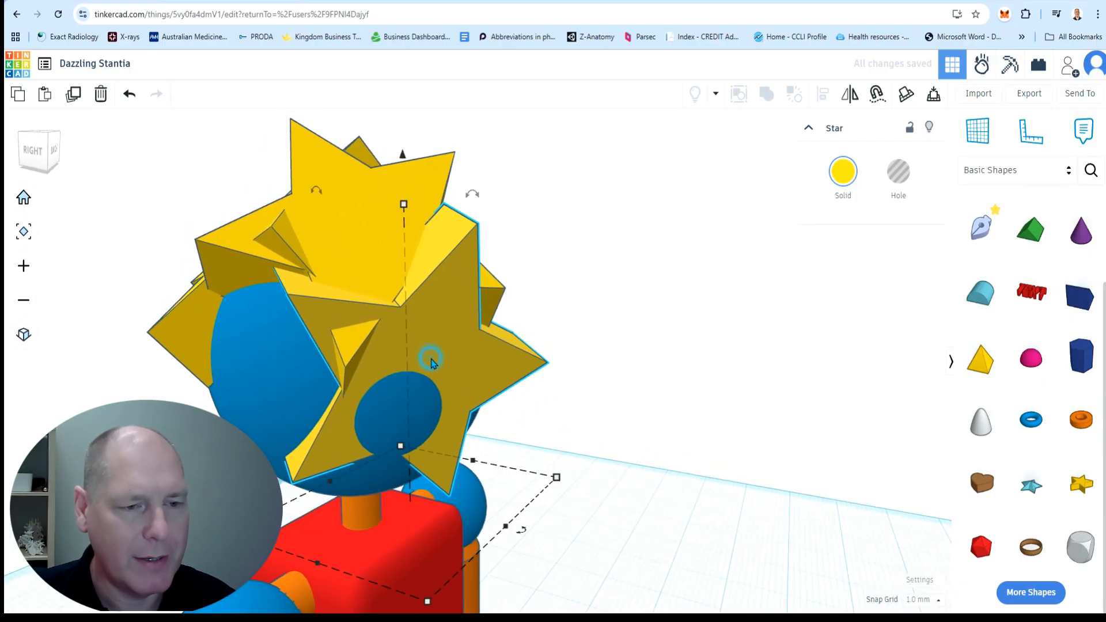
right_click_drag(573, 403, 576, 431)
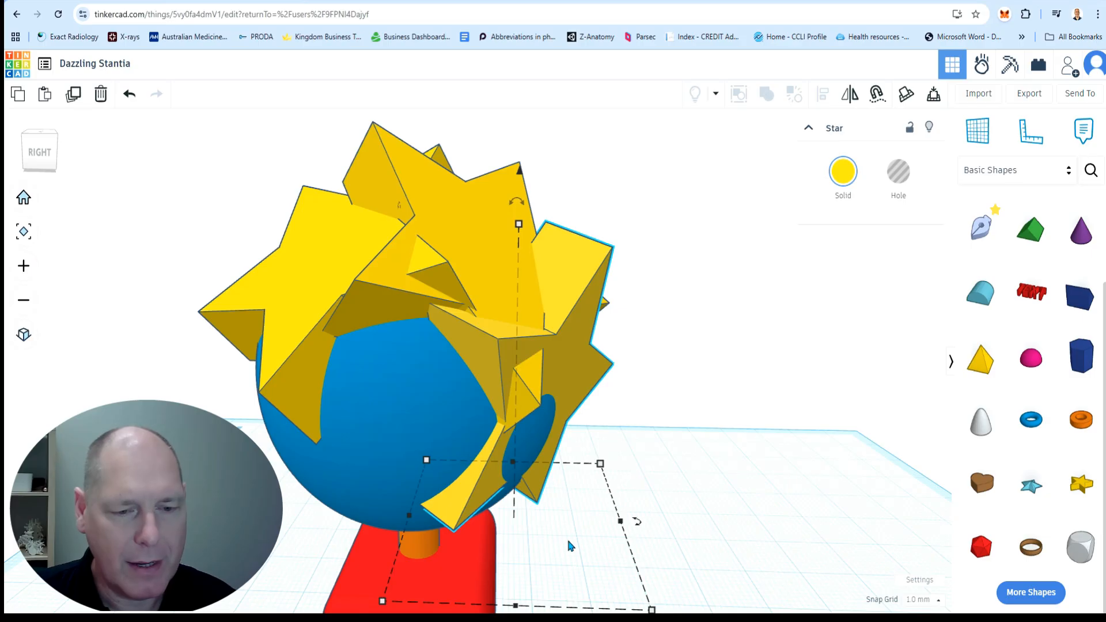
left_click(581, 562)
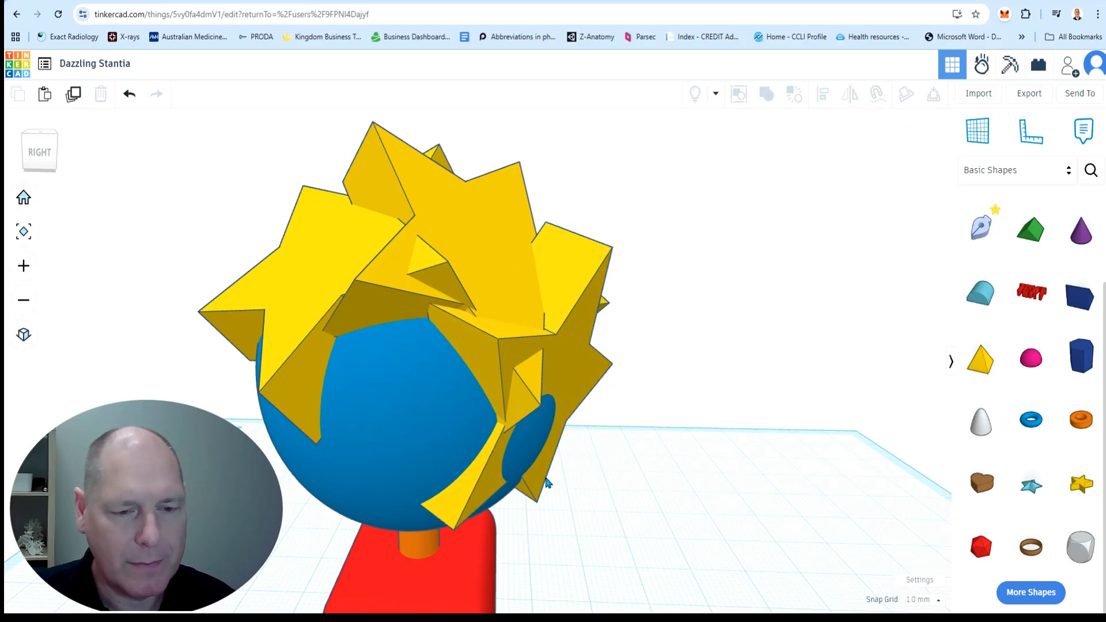
left_click(547, 481)
left_click(587, 551)
scroll(704, 500, "down", 5)
right_click_drag(704, 501, 662, 395)
scroll(662, 397, "up", 6)
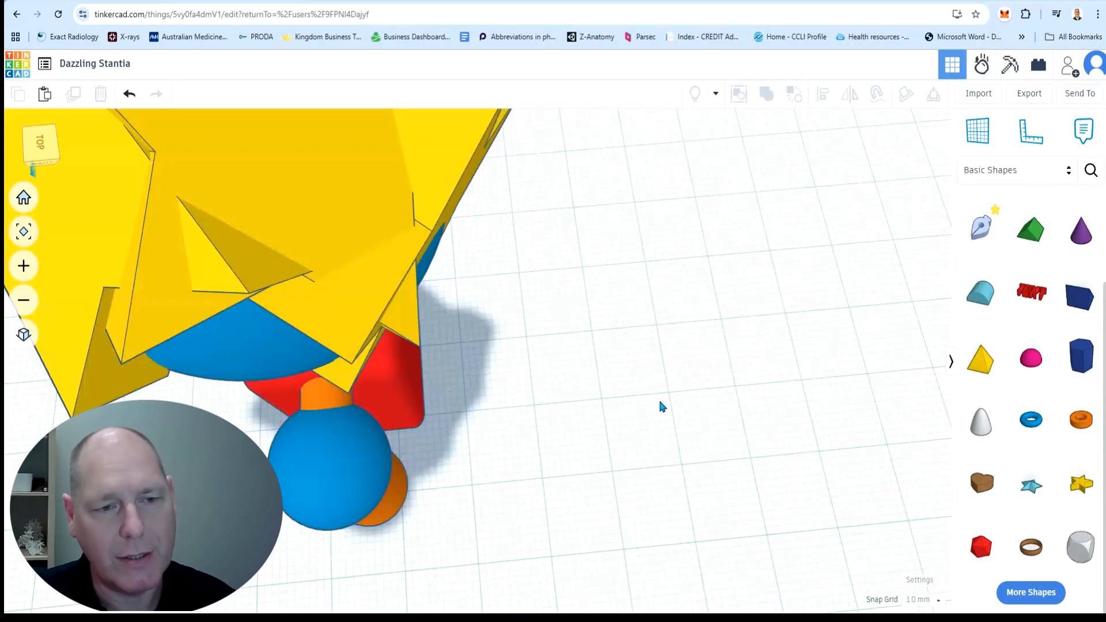
left_click(438, 219)
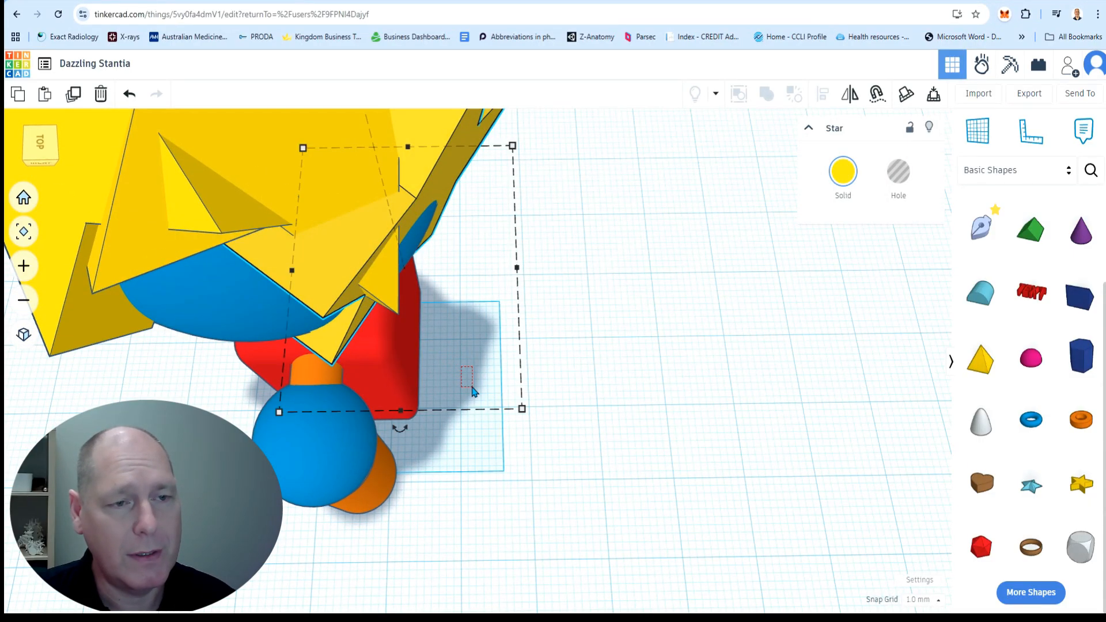
left_click_drag(472, 392, 473, 392)
left_click(438, 207)
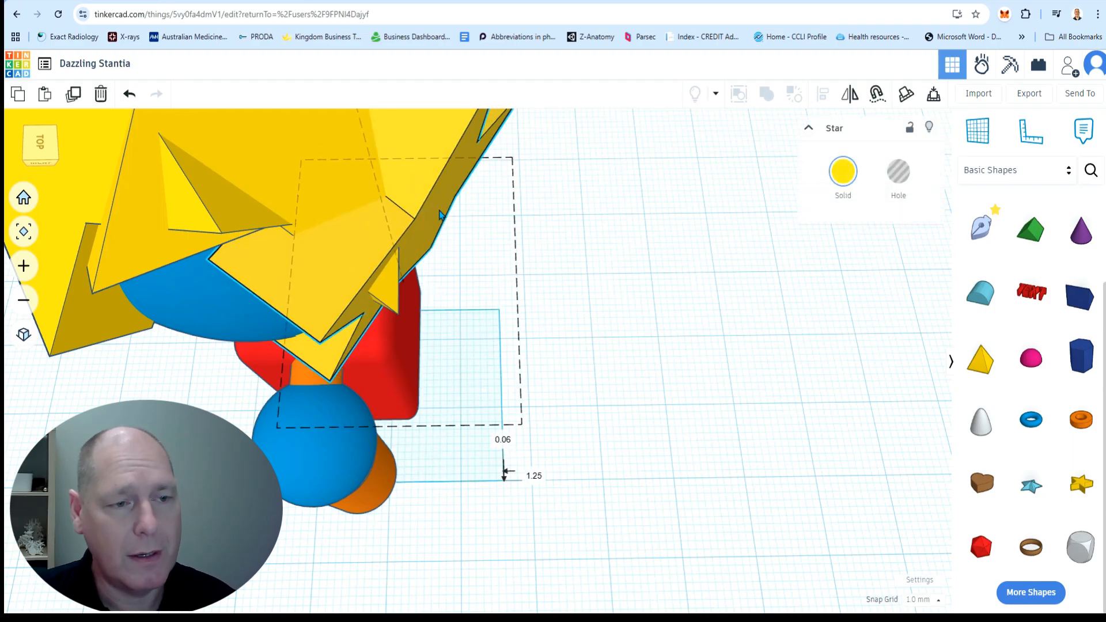
left_click_drag(439, 216, 439, 215)
- Select the three stars along one side of the head, duplicate them, and mirror the copies
right_click_drag(714, 357, 787, 344)
scroll(662, 385, "down", 5)
right_click_drag(626, 396, 363, 444)
left_click(486, 335)
left_click(581, 315, "shift")
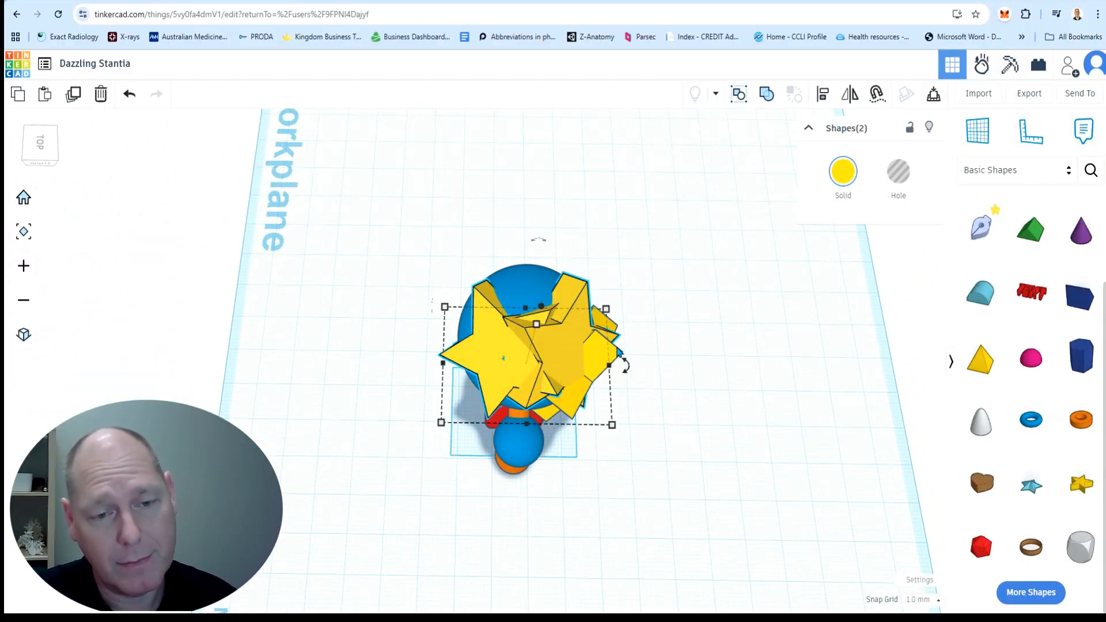
left_click(614, 347, "shift")
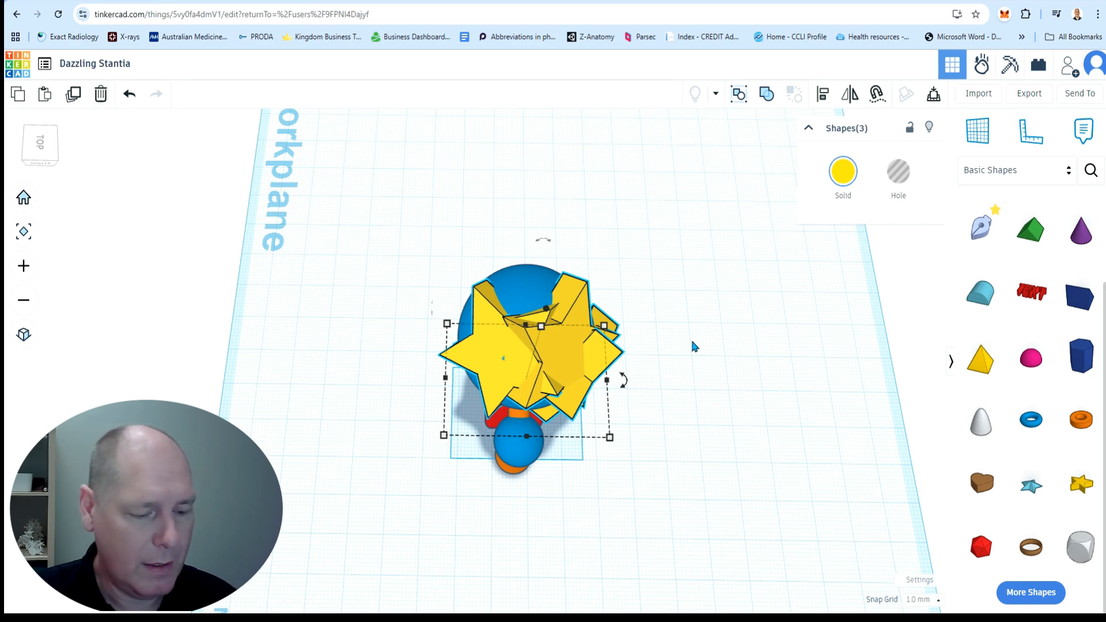
left_click(857, 95)
left_click(434, 374)
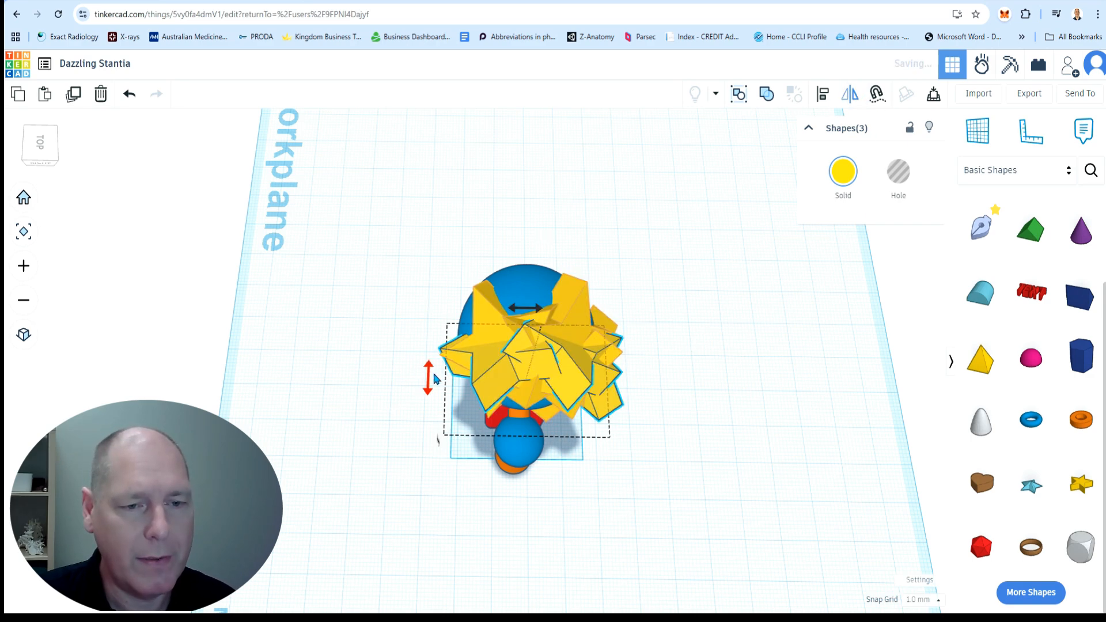
- Move the three mirrored stars across to the opposite side of the head, matching the original stars
right_click_drag(397, 318, 698, 279)
key("Left")
key("Left")
key("Left")
key("Left")
key("Left")
key("Left")
key("Left")
key("Left")
key("Left")
key("Left")
key("Left")
key("Left")
key("Left")
key("Left")
key("Left")
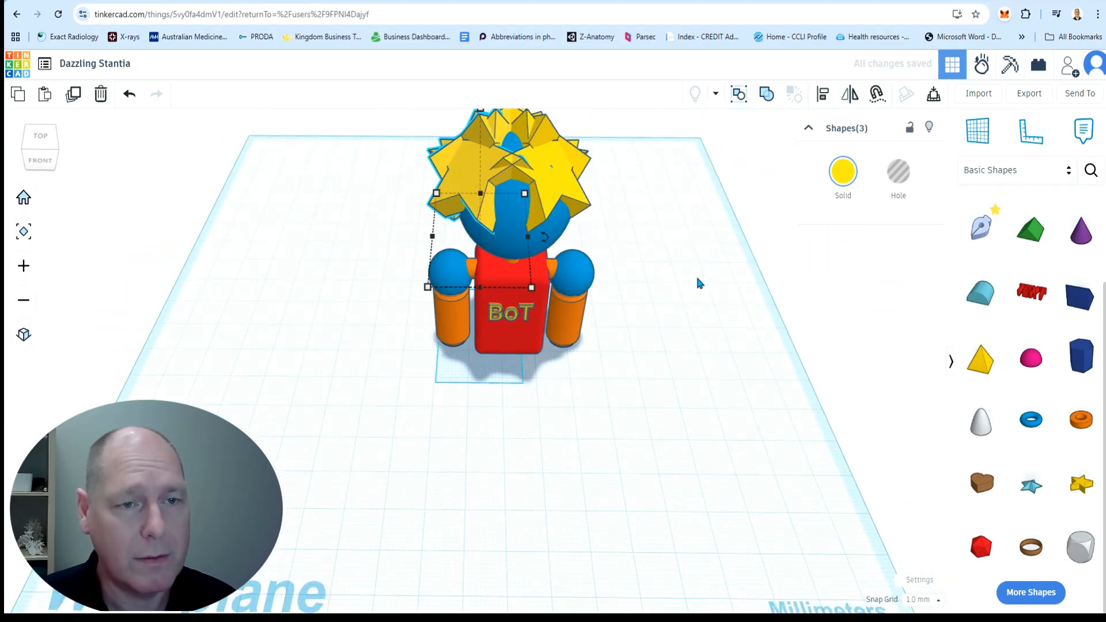
- Place a new star on top of the head, scale it to about 25 × 24 mm, and sink it into the hair
right_click_drag(701, 271, 714, 413)
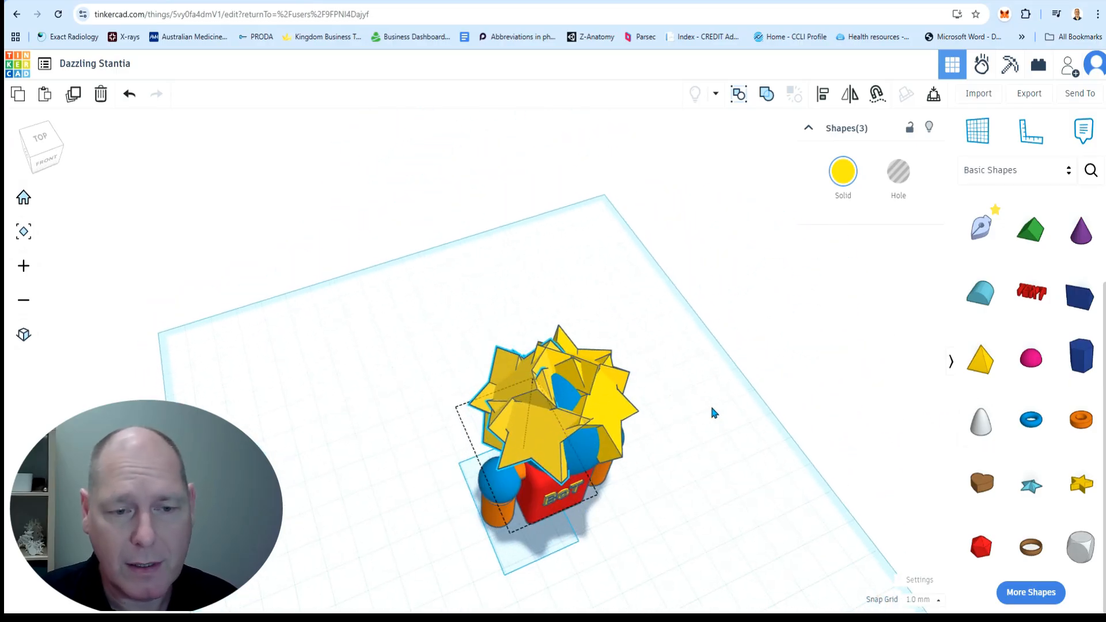
left_click(1082, 484)
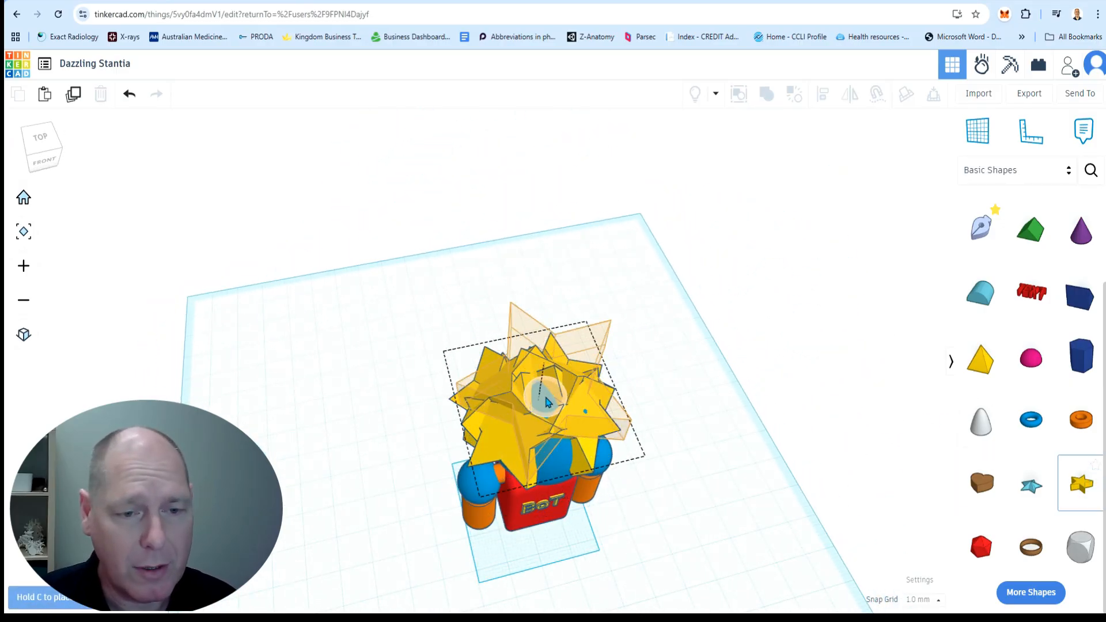
left_click(548, 397)
left_click_drag(582, 504, 558, 416)
right_click_drag(237, 304, 660, 347)
left_click_drag(525, 229, 506, 252, "shift")
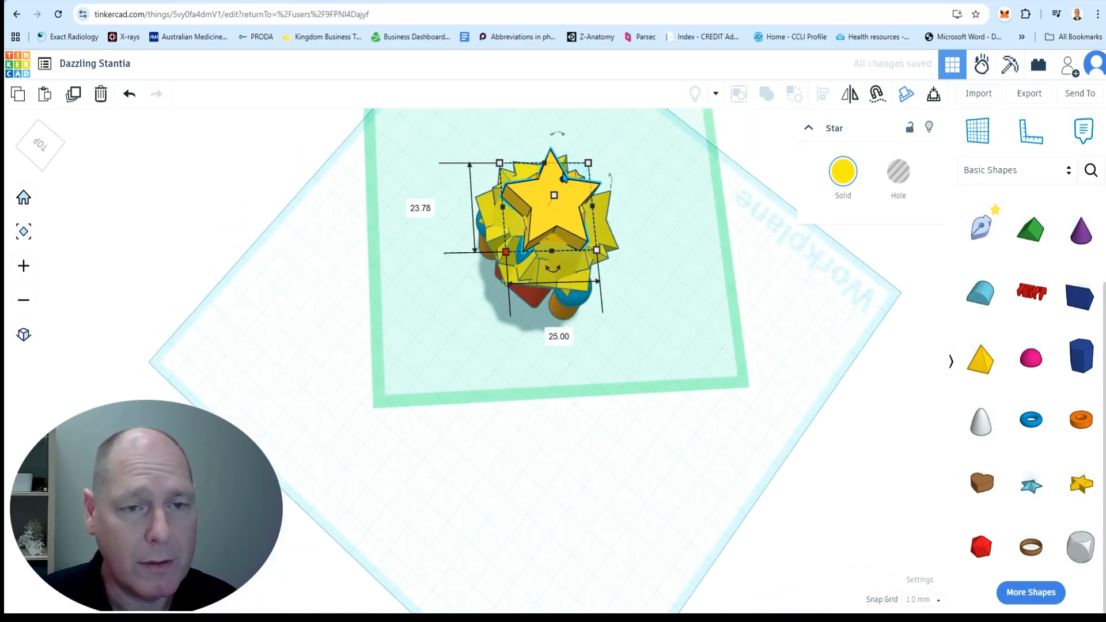
left_click_drag(562, 182, 560, 190)
right_click_drag(600, 438, 887, 376)
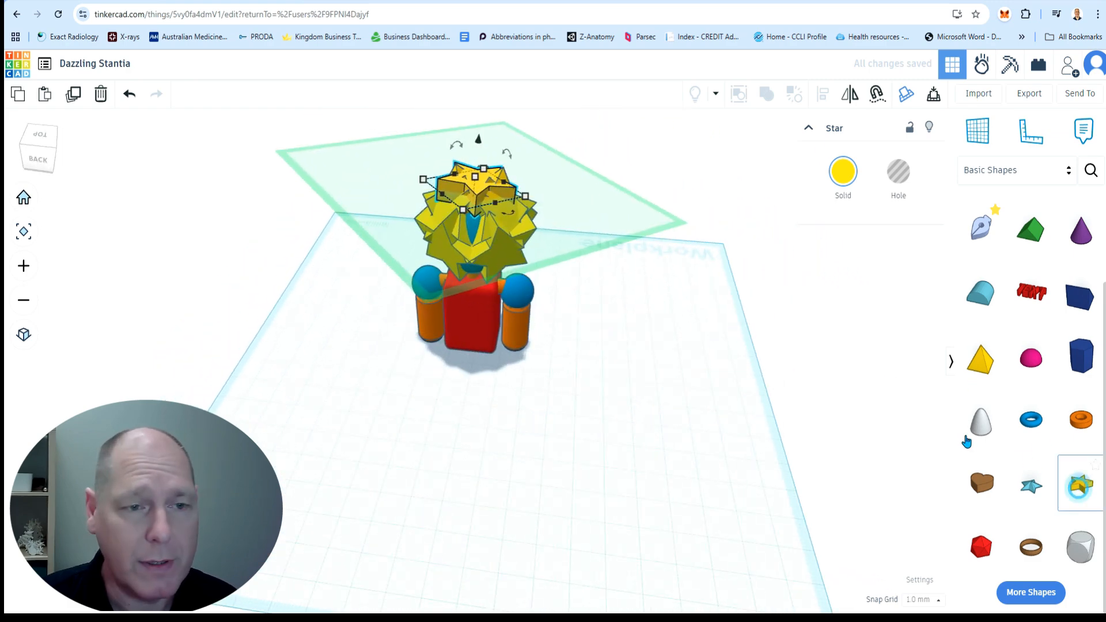
- Add another star to the back of the head, scale it down, and fit it into the gap between the other stars
left_click(1082, 484)
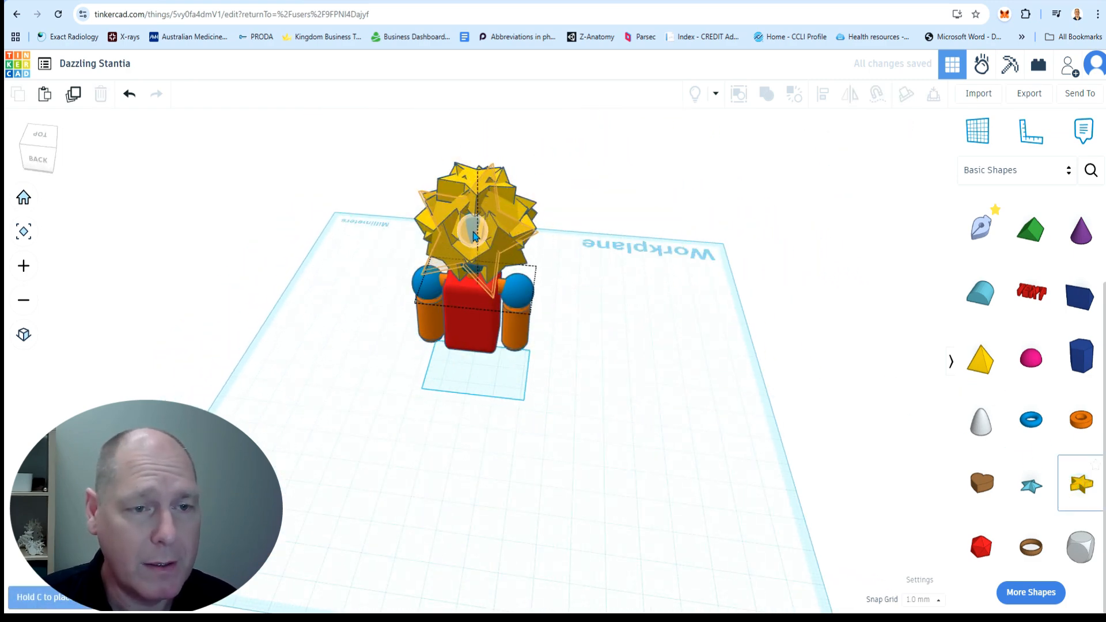
left_click(473, 235)
left_click_drag(531, 291, 489, 260)
mouse_move(488, 219)
left_mouse_down()
mouse_move(505, 236)
mouse_move(482, 214)
mouse_move(479, 230)
left_mouse_up()
left_click(672, 271)
right_click_drag(702, 300, 130, 253)
right_click_drag(488, 364, 666, 408)
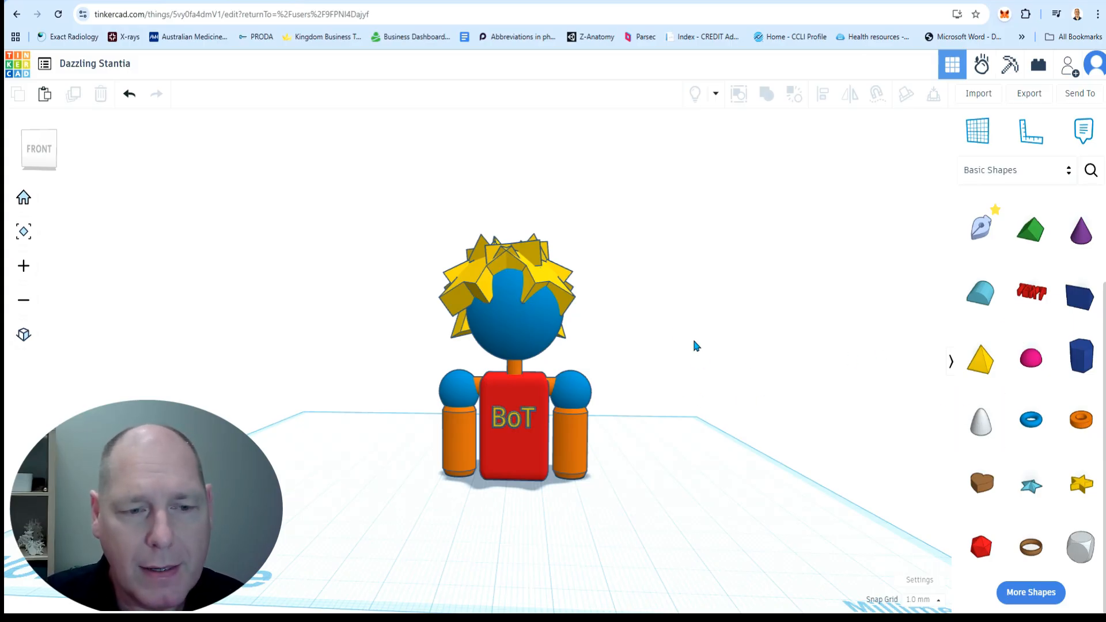
scroll(694, 341, "up", 3)
right_click_drag(645, 336, 663, 382)
middle_click_drag(664, 382, 686, 336)
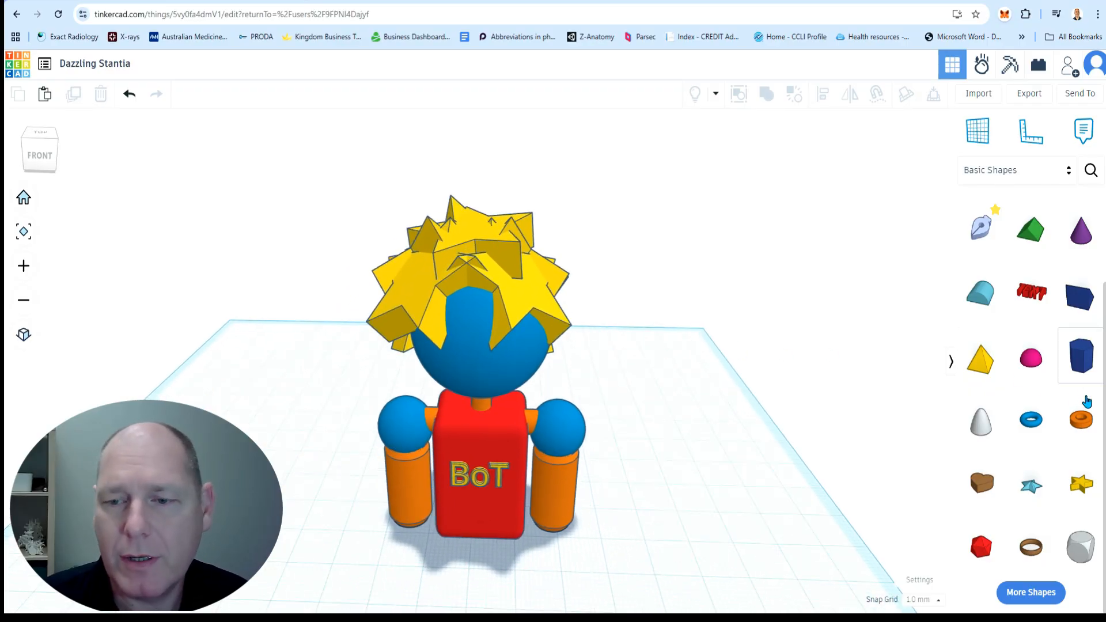
left_click_drag(1048, 433, 454, 367)
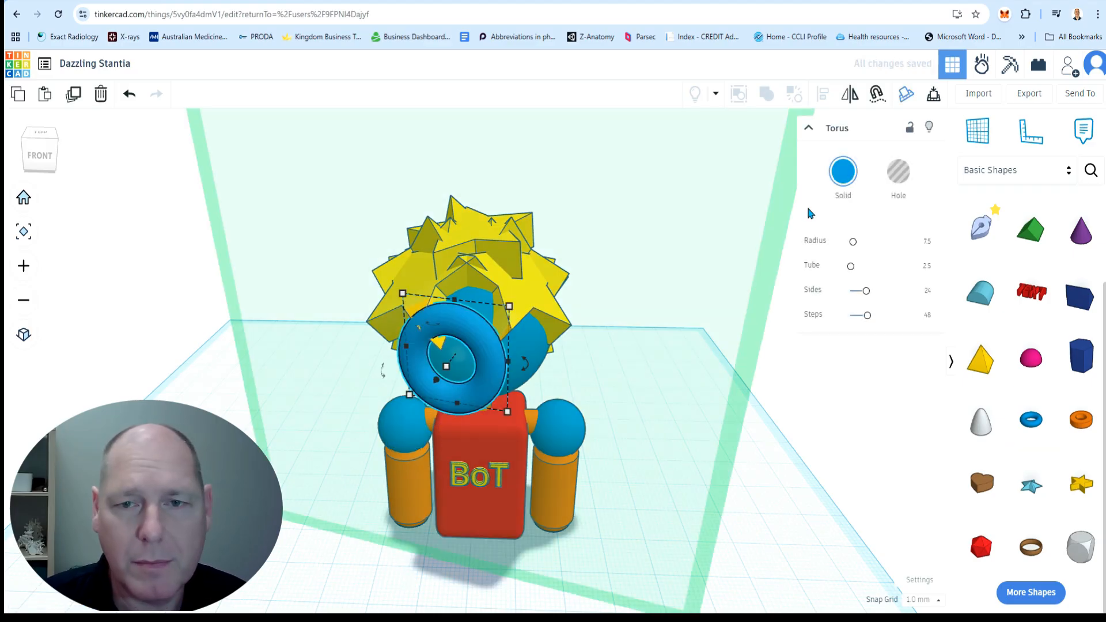
left_click(840, 184)
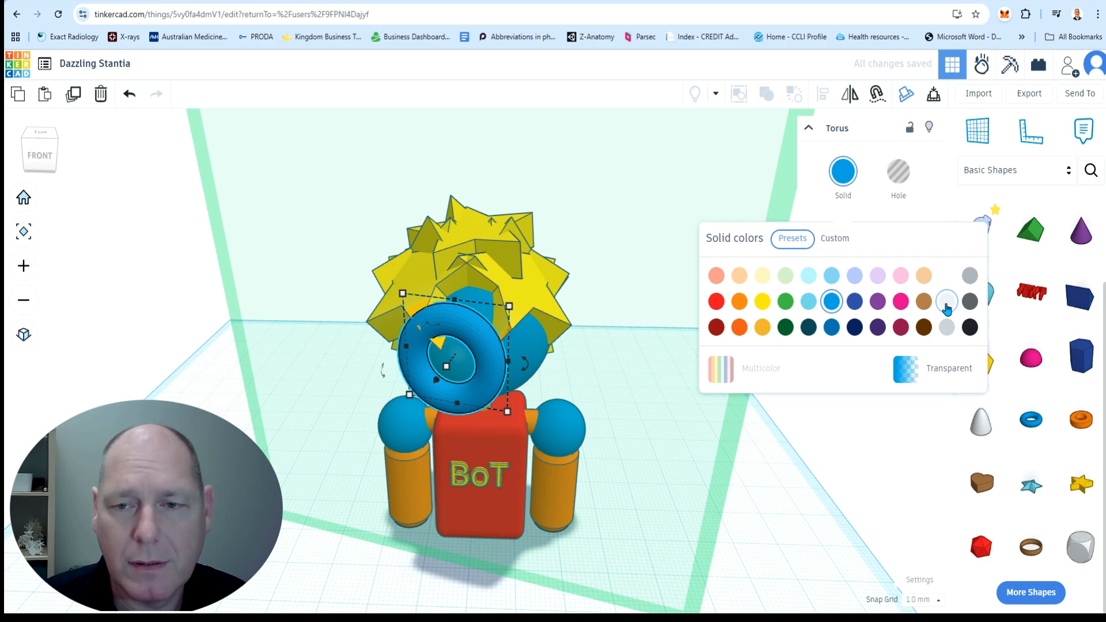
left_click(948, 278)
left_click_drag(510, 307, 437, 353)
left_click_drag(413, 399, 480, 356)
key("Delete")
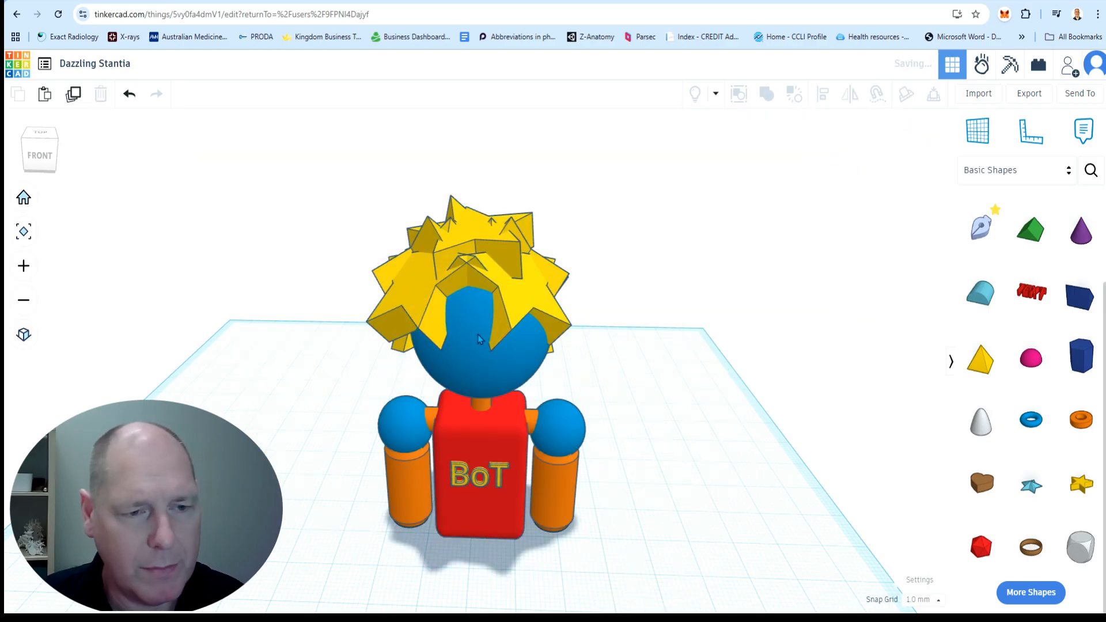
- Place a torus on the front of the head sphere, colour it white, and scale it down as an eye
scroll(478, 335, "up", 4)
right_click_drag(578, 375, 726, 356)
left_click_drag(1017, 422, 459, 354)
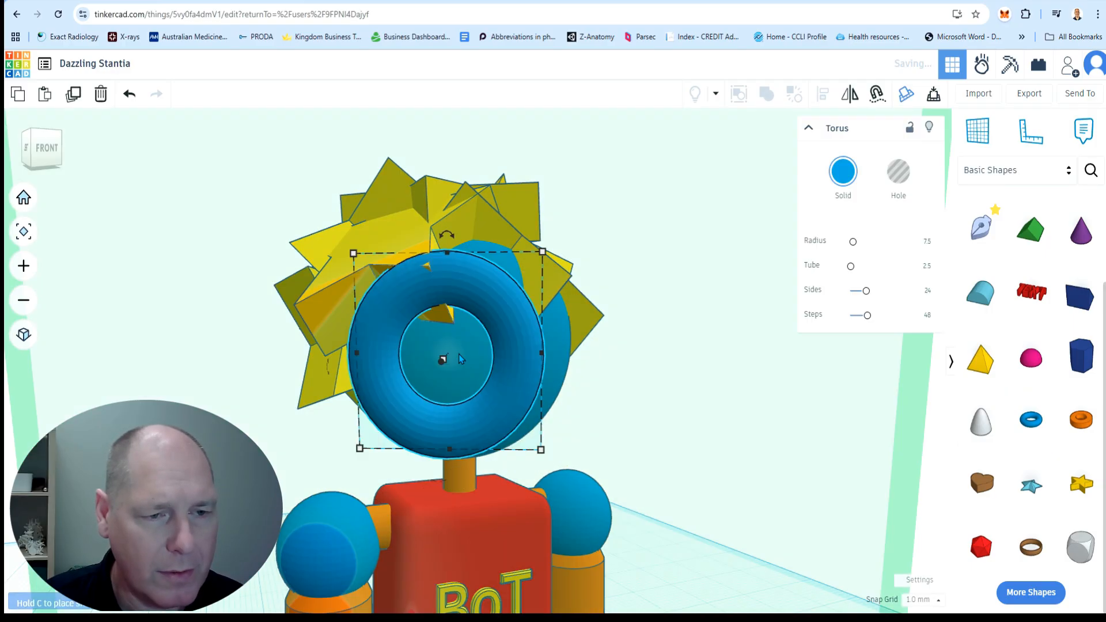
right_click_drag(693, 368, 652, 366)
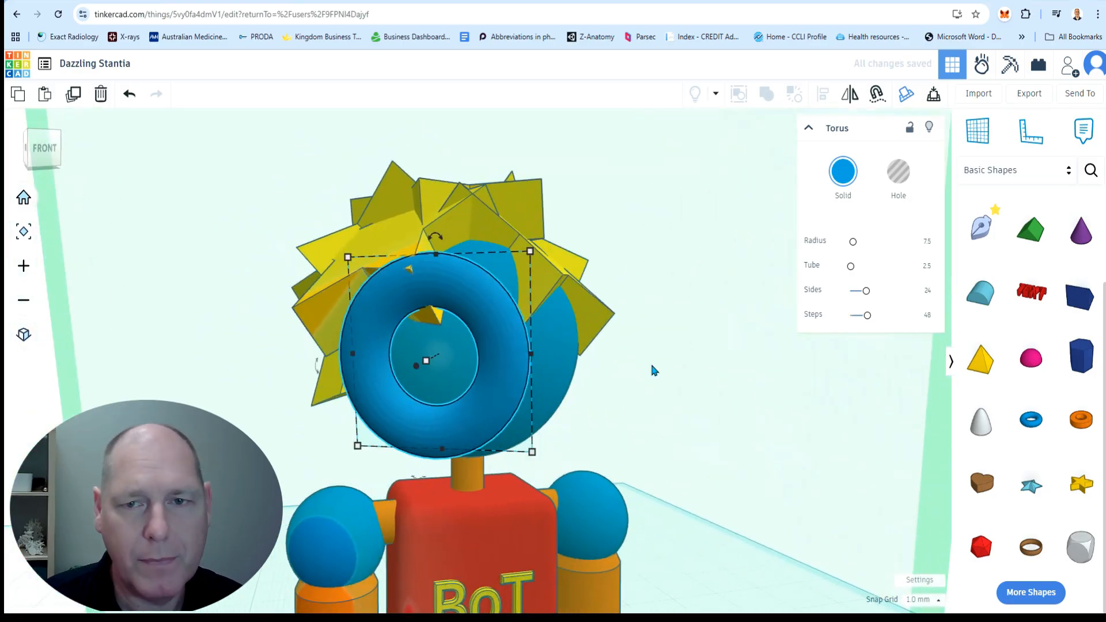
left_click(843, 172)
left_click(947, 275)
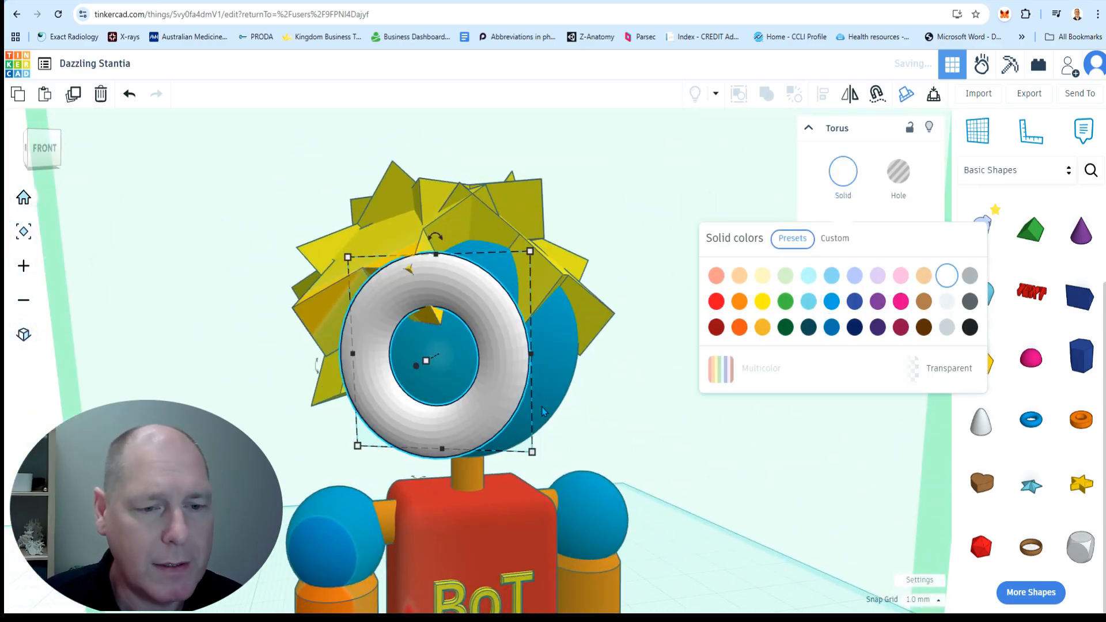
left_click_drag(533, 453, 427, 353)
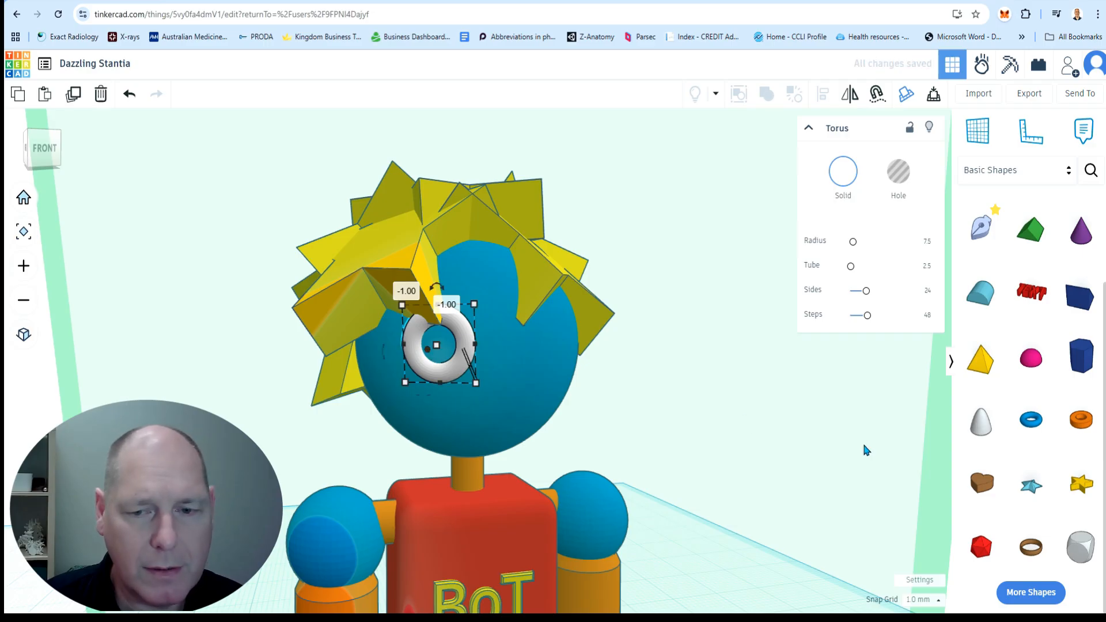
left_click(864, 445)
right_click_drag(854, 445, 783, 447)
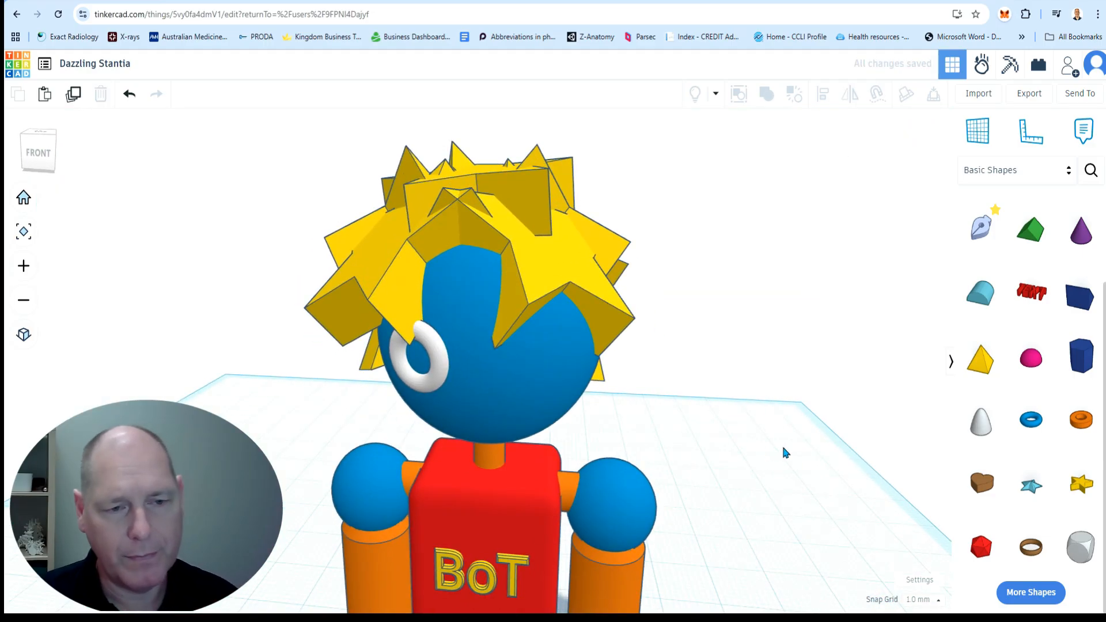
- Duplicate the white torus eye, mirror the copy horizontally, and move it across the face as the second eye
scroll(783, 453, "down", 3)
left_click(557, 393)
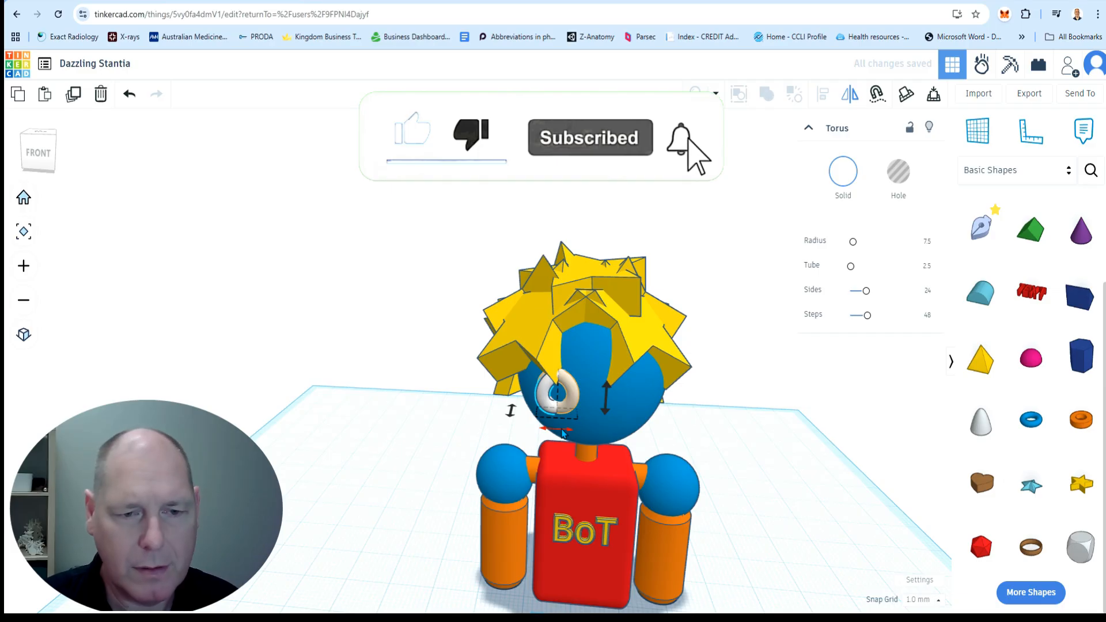
left_click(563, 432)
key("Right")
key("Right")
key("Right")
key("Right")
key("Right")
key("Right")
key("Right")
key("Right")
key("Right")
key("Right")
key("Right")
key("Right")
key("Right")
key("Right")
key("Right")
key("Right")
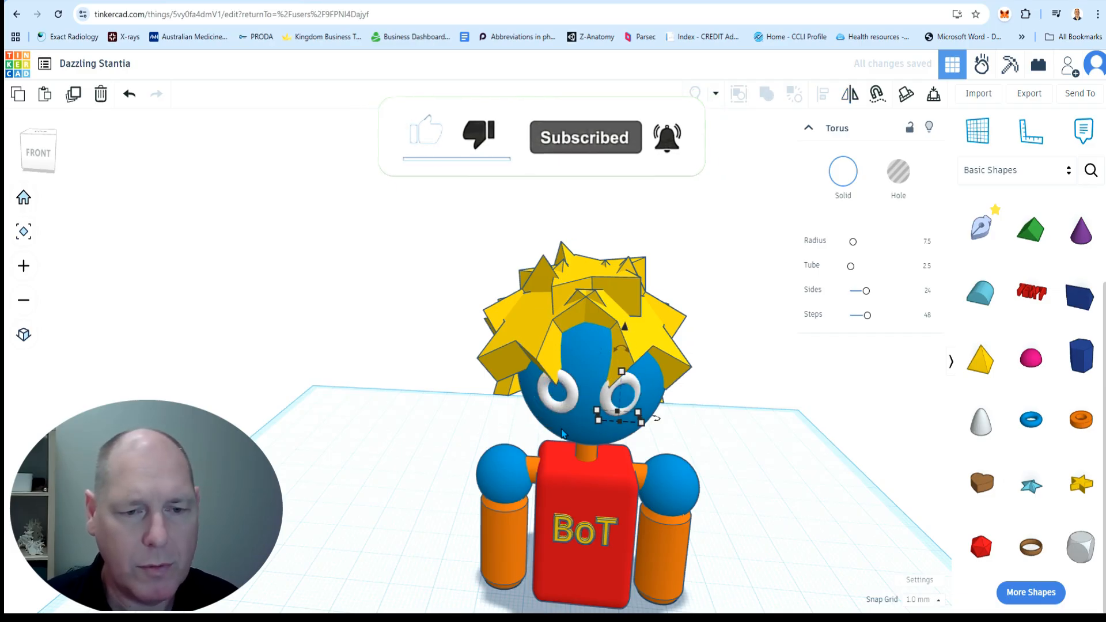
key("Right")
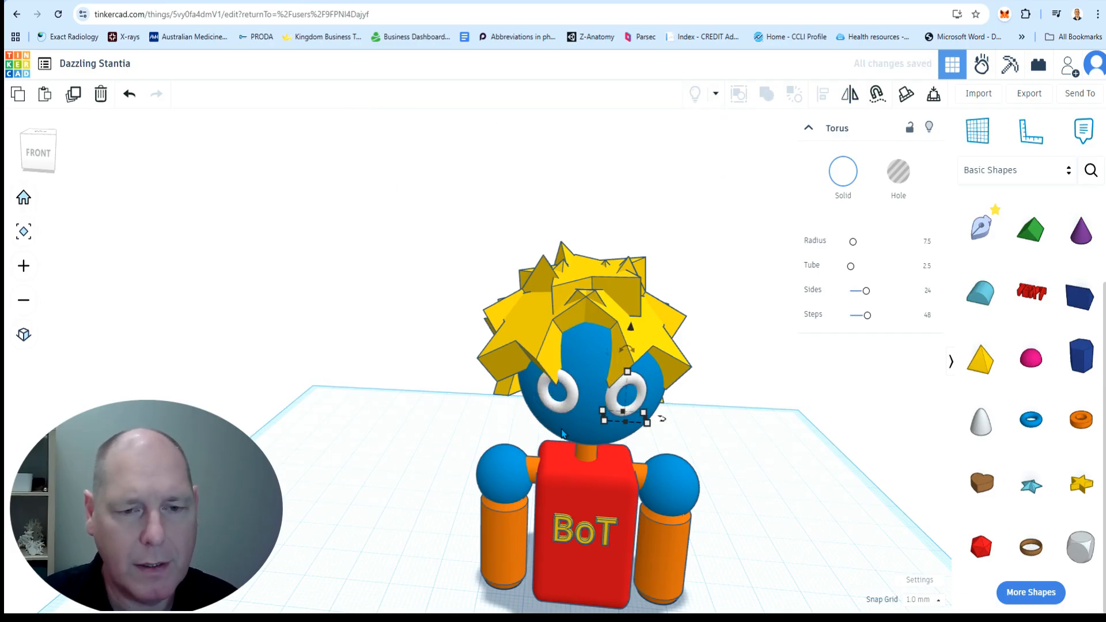
left_click(751, 469)
- Examine the robot's face, BoT text, and body from several angles
right_click_drag(785, 400, 732, 432)
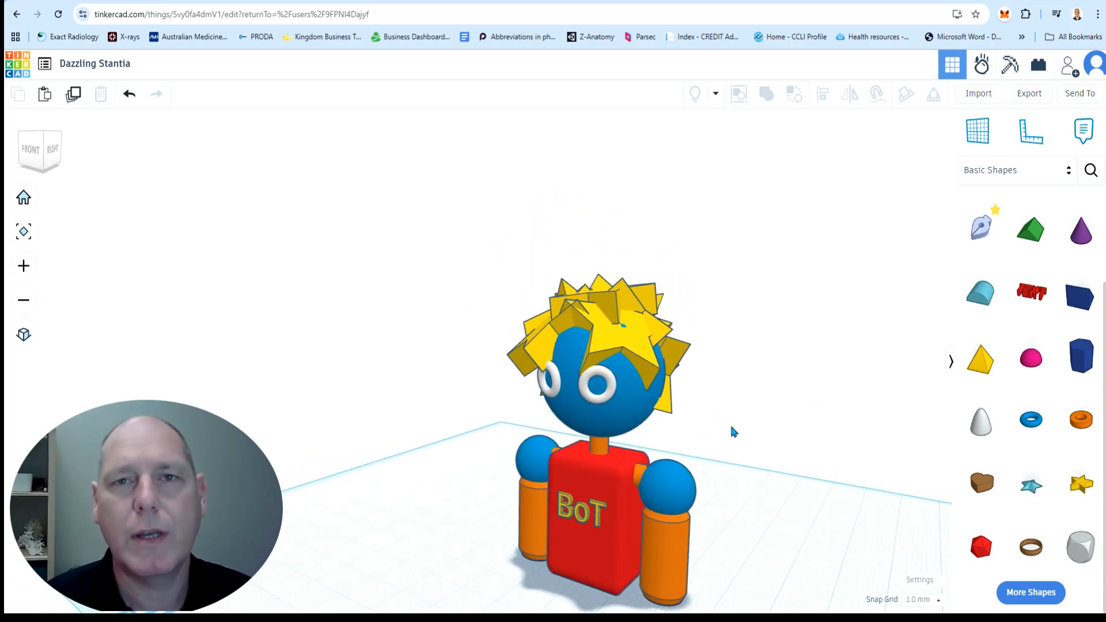
right_click_drag(750, 450, 720, 314)
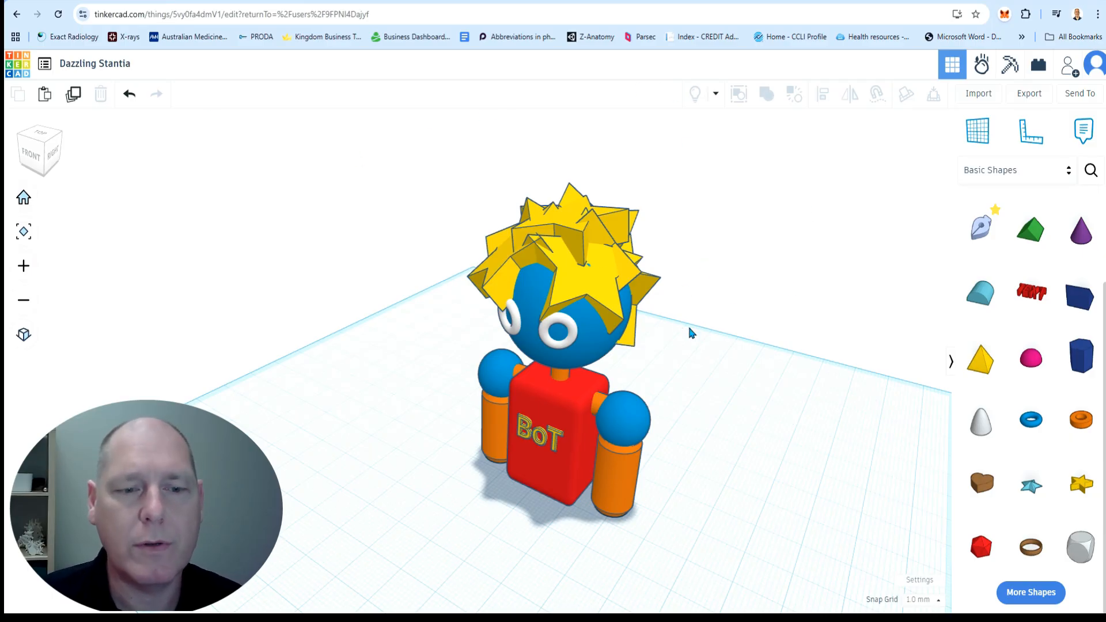
right_click_drag(628, 407, 687, 379)
scroll(594, 401, "up", 4)
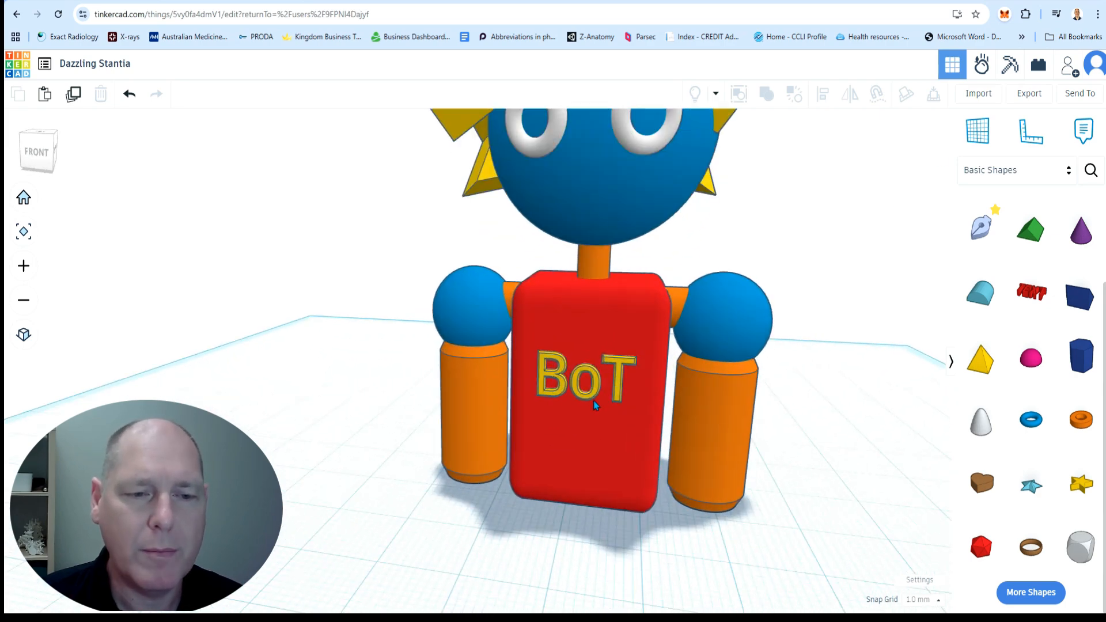
scroll(598, 406, "down", 6)
right_click_drag(730, 286, 691, 327)
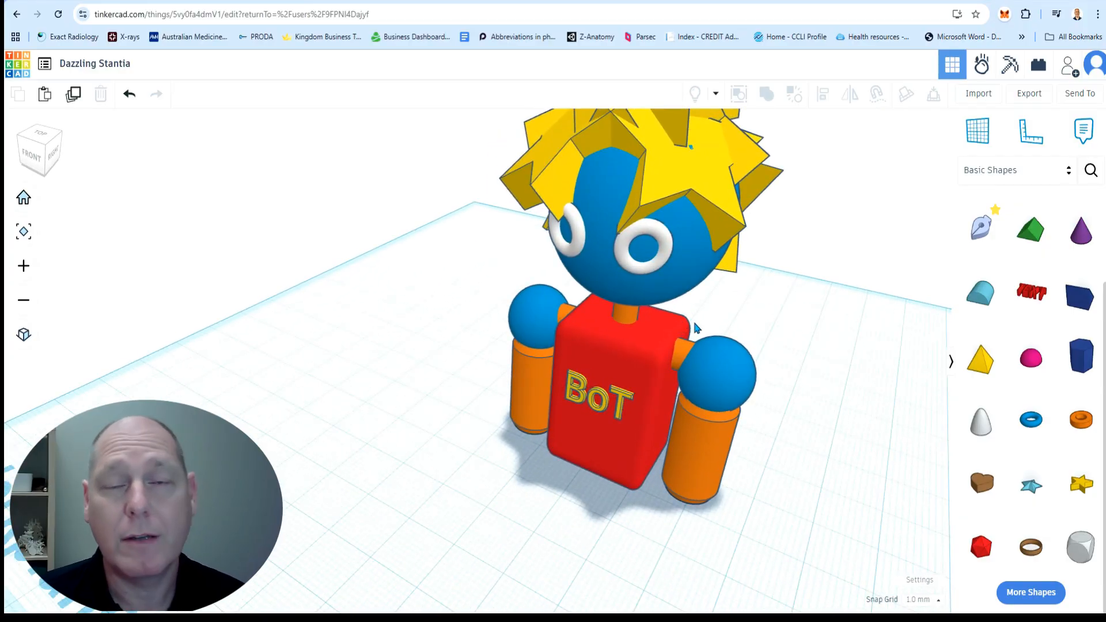